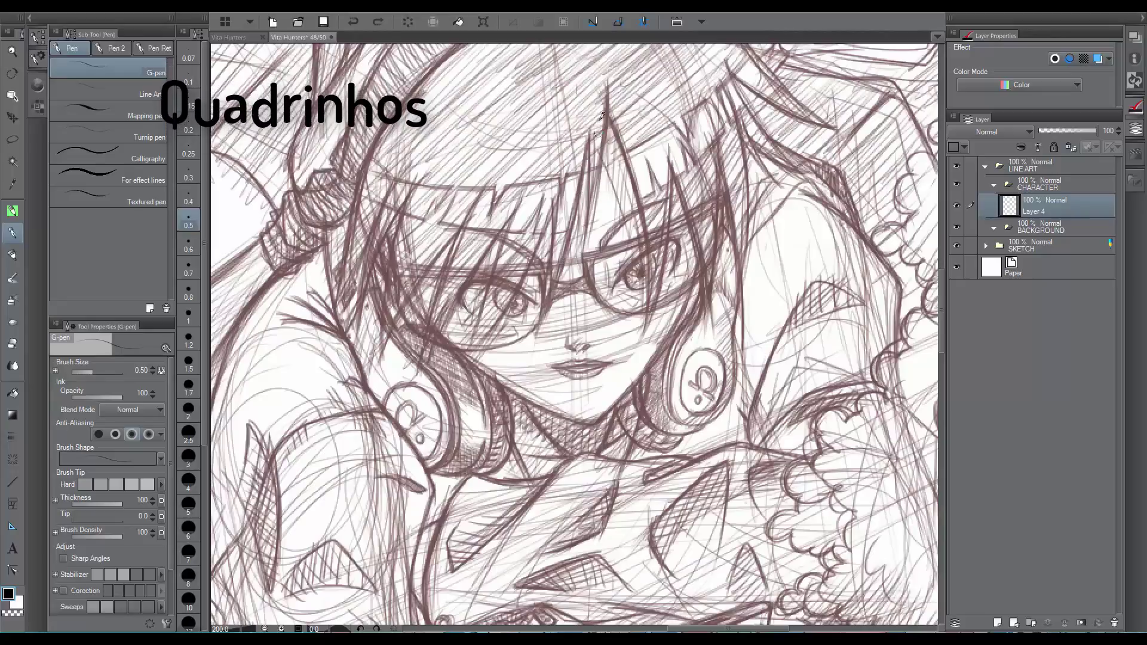
Step: Ink four black tapered G-pen strokes across the character's hair
{"action": "left_click_drag", "start_coordinate": [607, 82], "coordinate": [585, 236]}
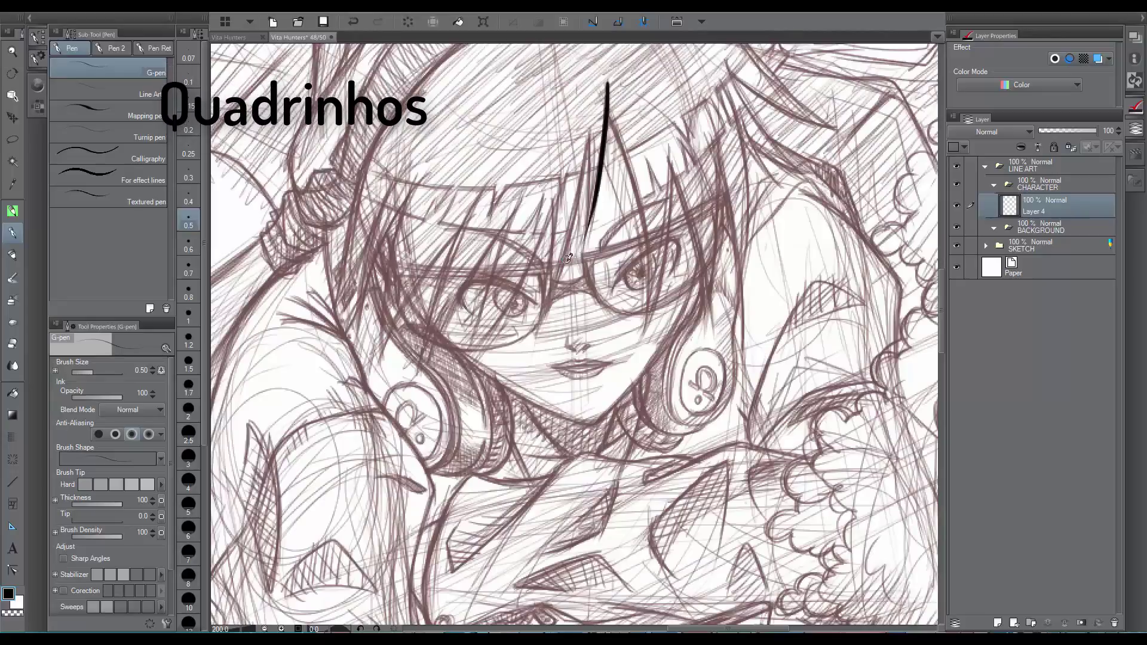
{"action": "left_click_drag", "start_coordinate": [588, 134], "coordinate": [546, 314]}
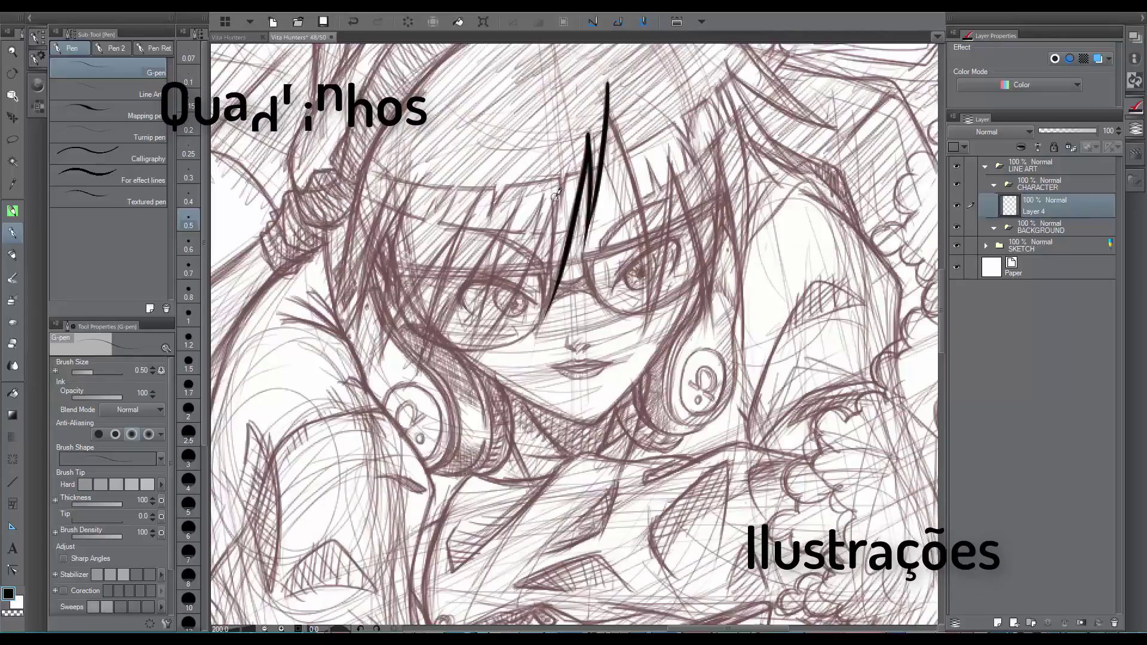
{"action": "left_click_drag", "start_coordinate": [555, 197], "coordinate": [533, 343]}
{"action": "left_click_drag", "start_coordinate": [553, 227], "coordinate": [460, 377]}
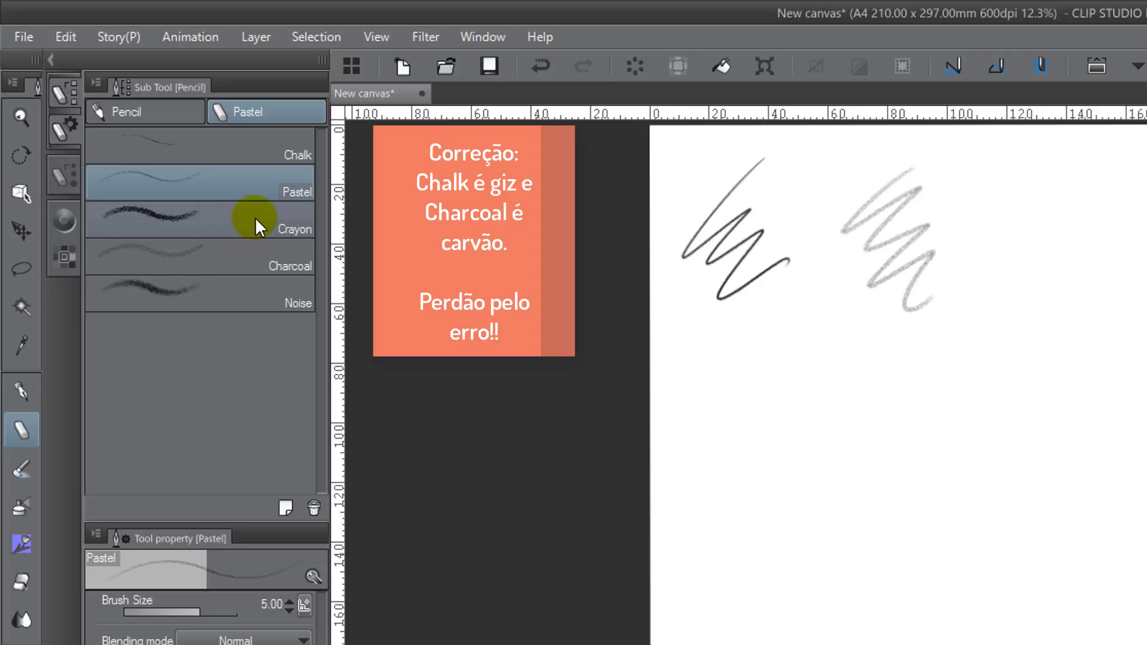
Step: Scribble test zigzags with the Crayon, Charcoal and Noise pastel brushes, then clear the page
{"action": "left_click", "coordinate": [257, 223]}
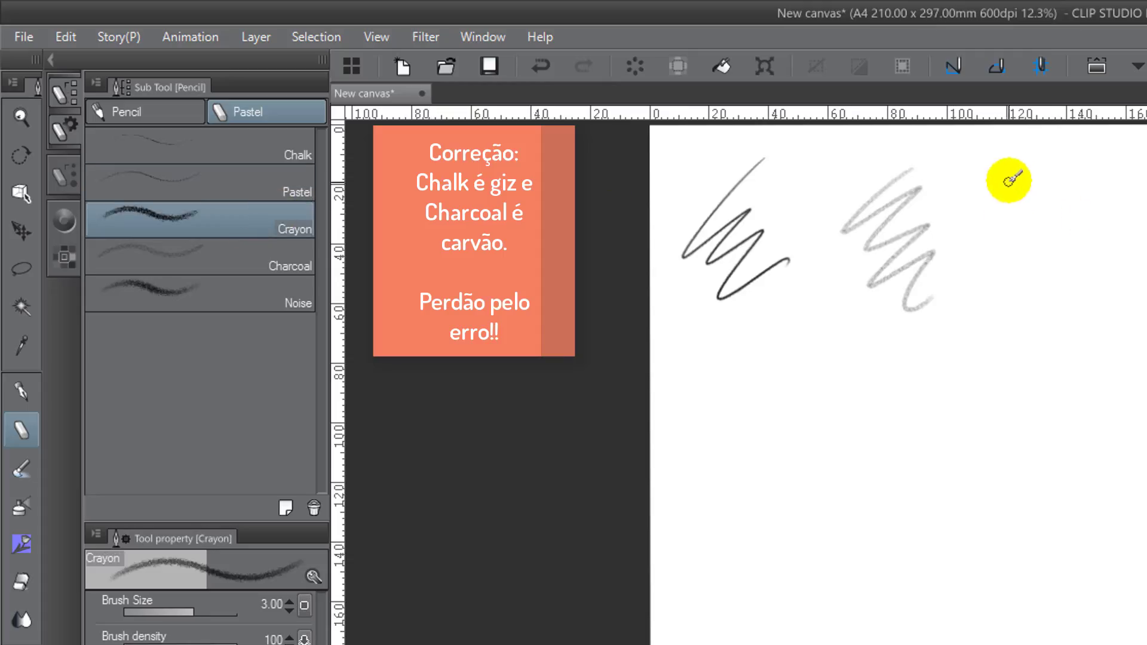
{"action": "mouse_move", "coordinate": [1028, 161]}
{"action": "left_mouse_down"}
{"action": "mouse_move", "coordinate": [1009, 233]}
{"action": "mouse_move", "coordinate": [1079, 261]}
{"action": "left_mouse_up"}
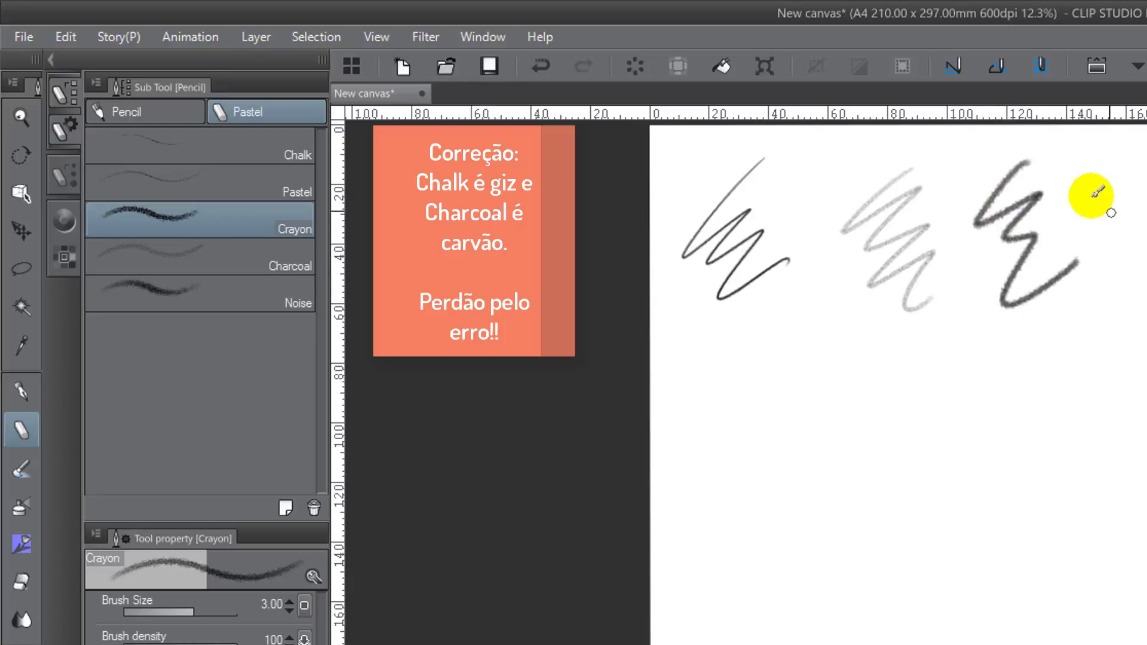
{"action": "left_click", "coordinate": [257, 257]}
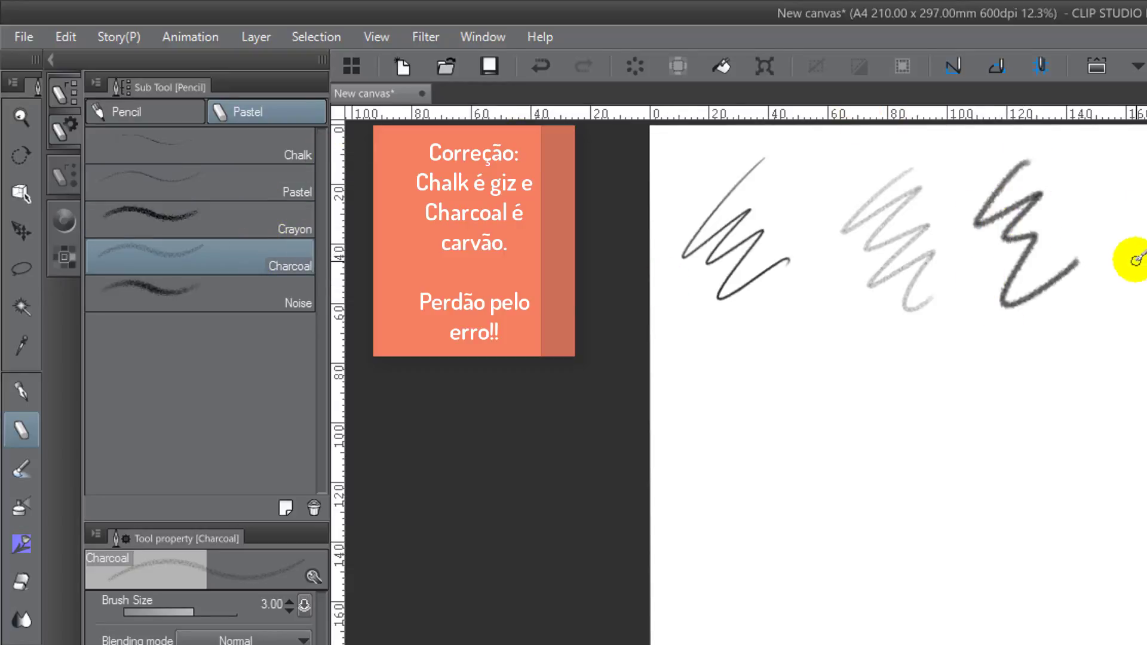
{"action": "left_click_drag", "start_coordinate": [1139, 218], "coordinate": [1129, 320]}
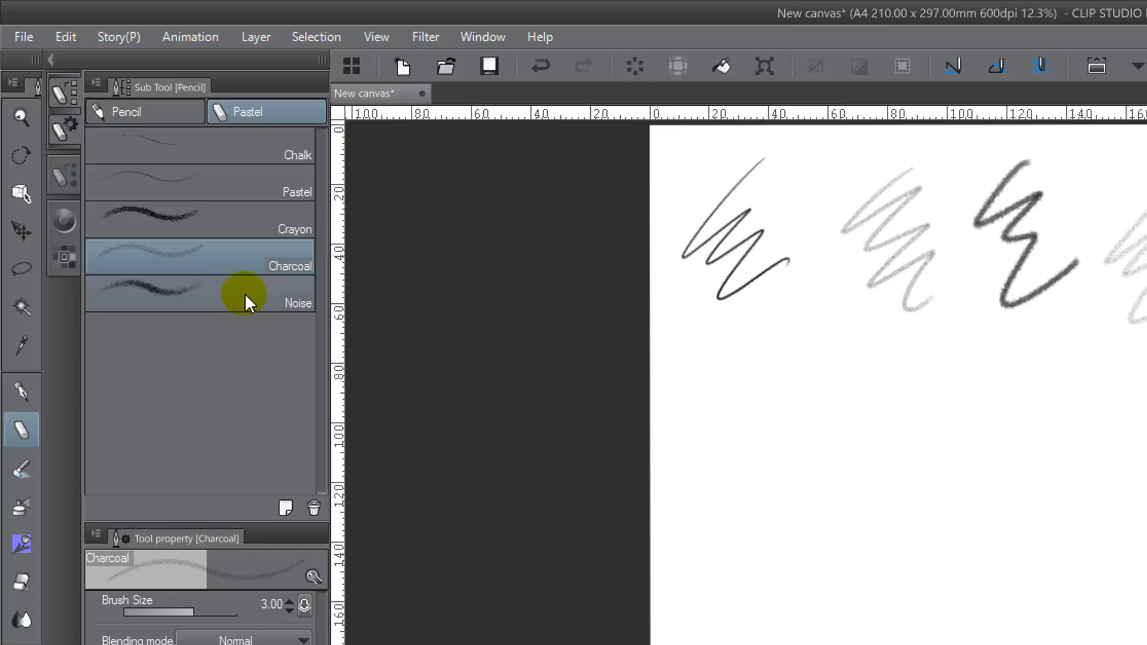
{"action": "left_click", "coordinate": [246, 293]}
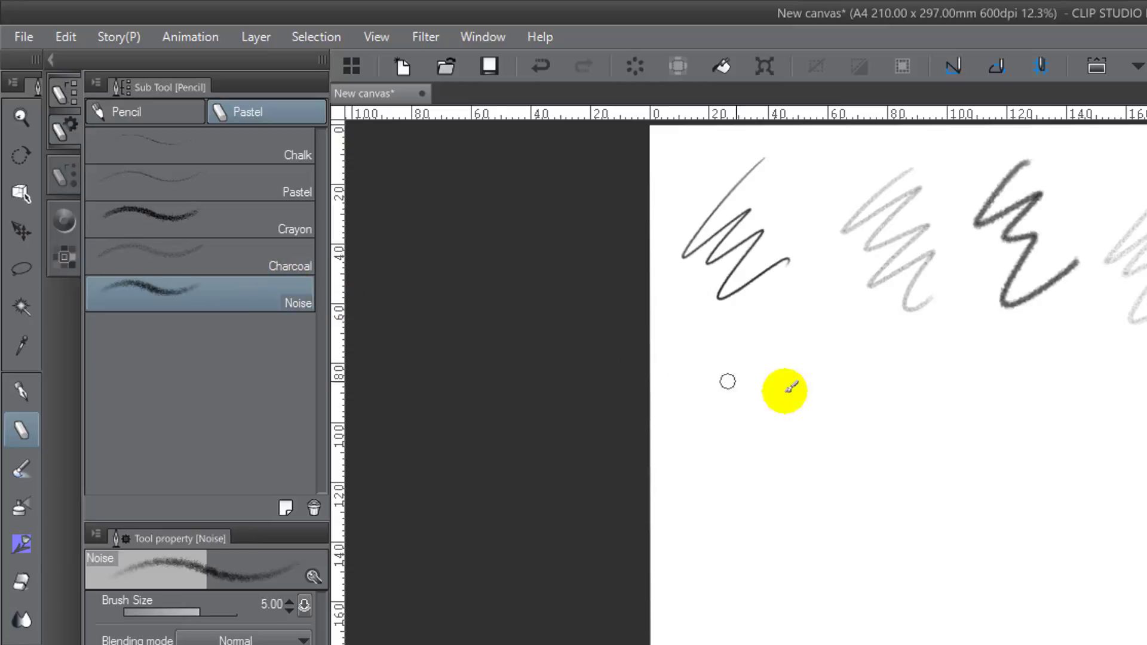
{"action": "mouse_move", "coordinate": [797, 320]}
{"action": "left_mouse_down"}
{"action": "mouse_move", "coordinate": [817, 450]}
{"action": "mouse_move", "coordinate": [809, 553]}
{"action": "left_mouse_up"}
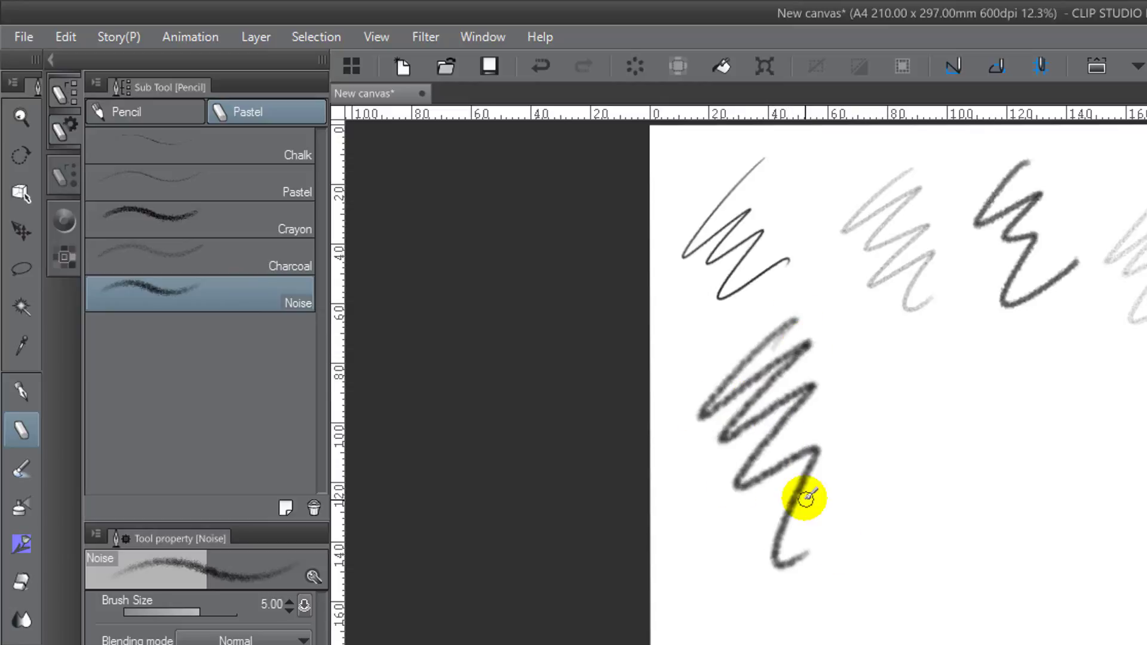
{"action": "key", "text": "Delete"}
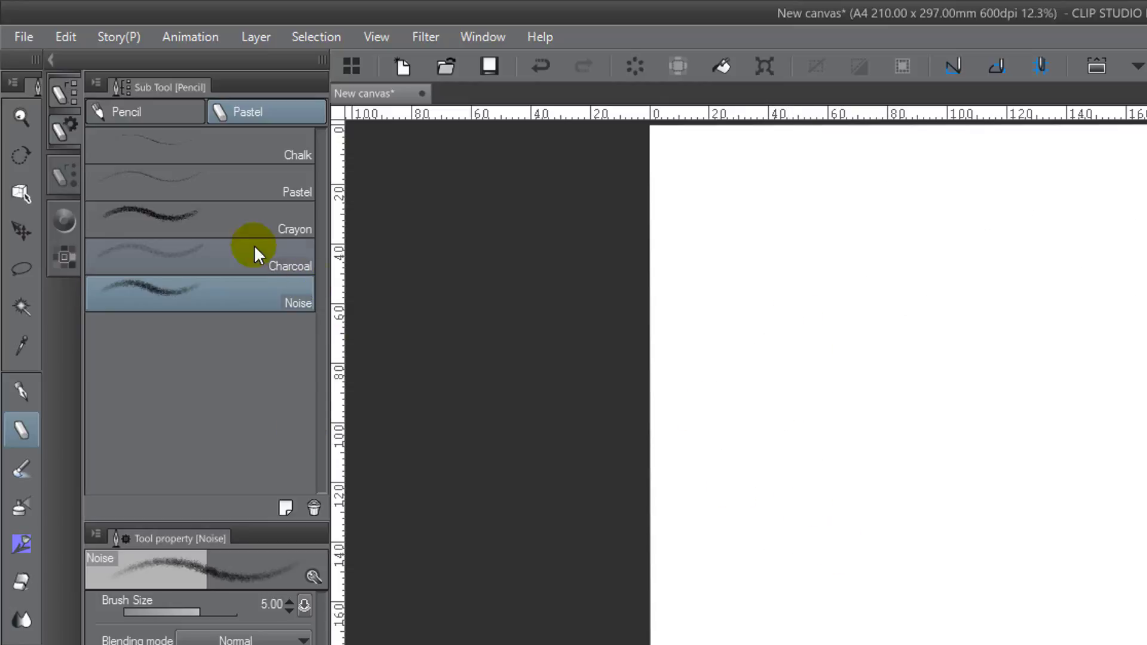
Step: Show the Pencil set, switch to the Brush tool (B), and open the Oil paint and India ink sets
{"action": "left_click", "coordinate": [164, 107]}
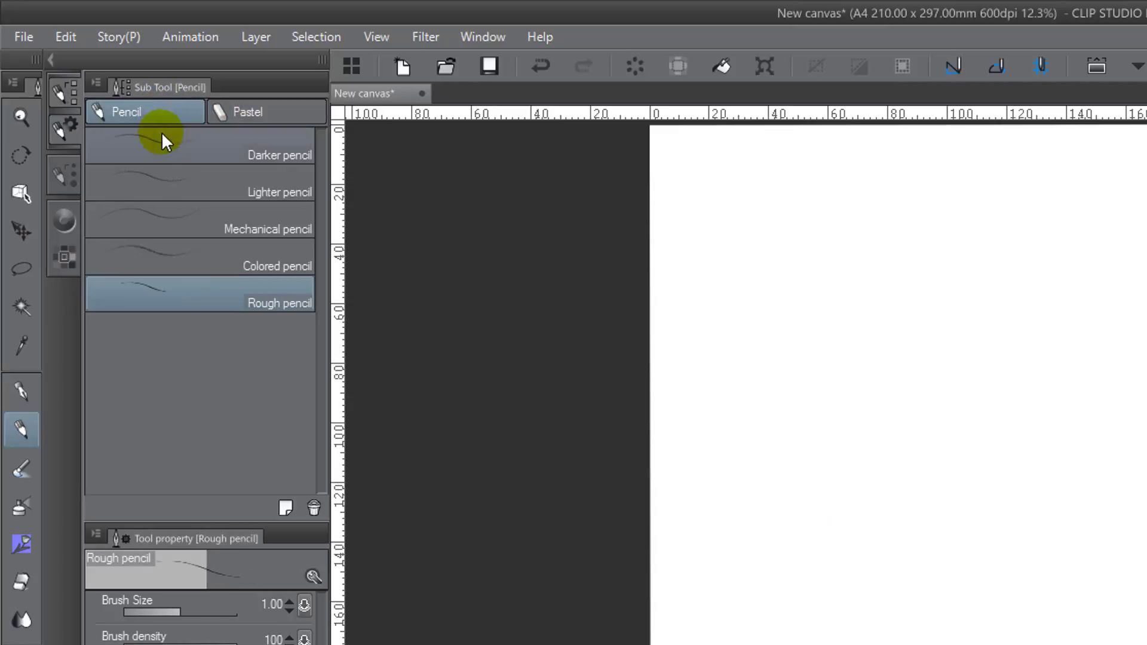
{"action": "key", "text": "b"}
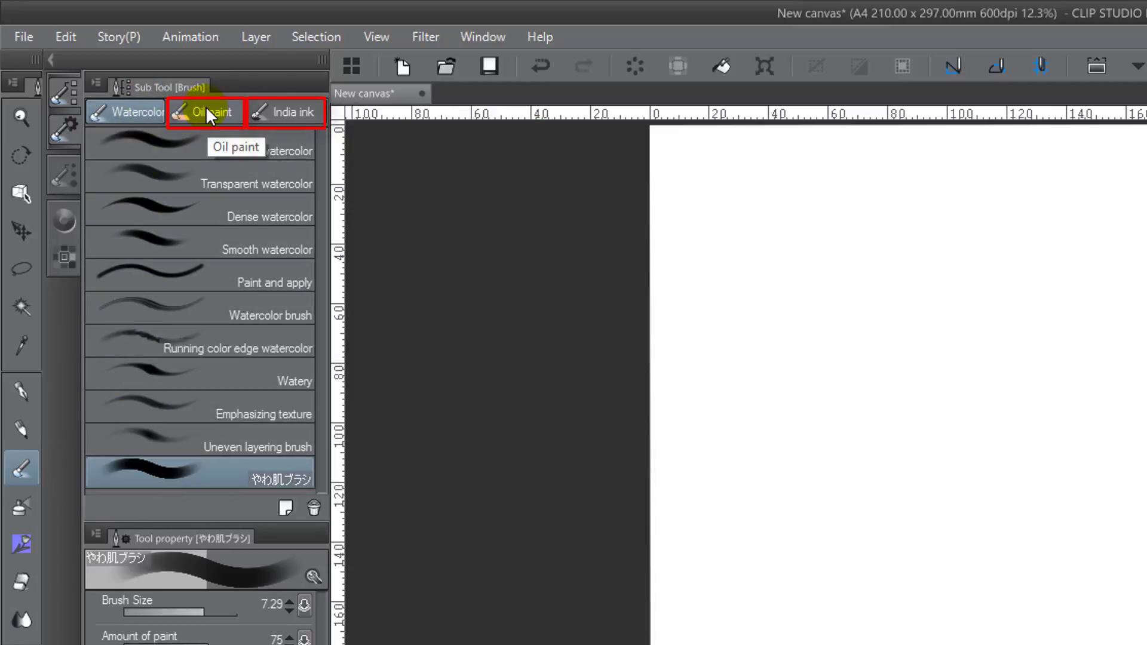
{"action": "left_click", "coordinate": [208, 112]}
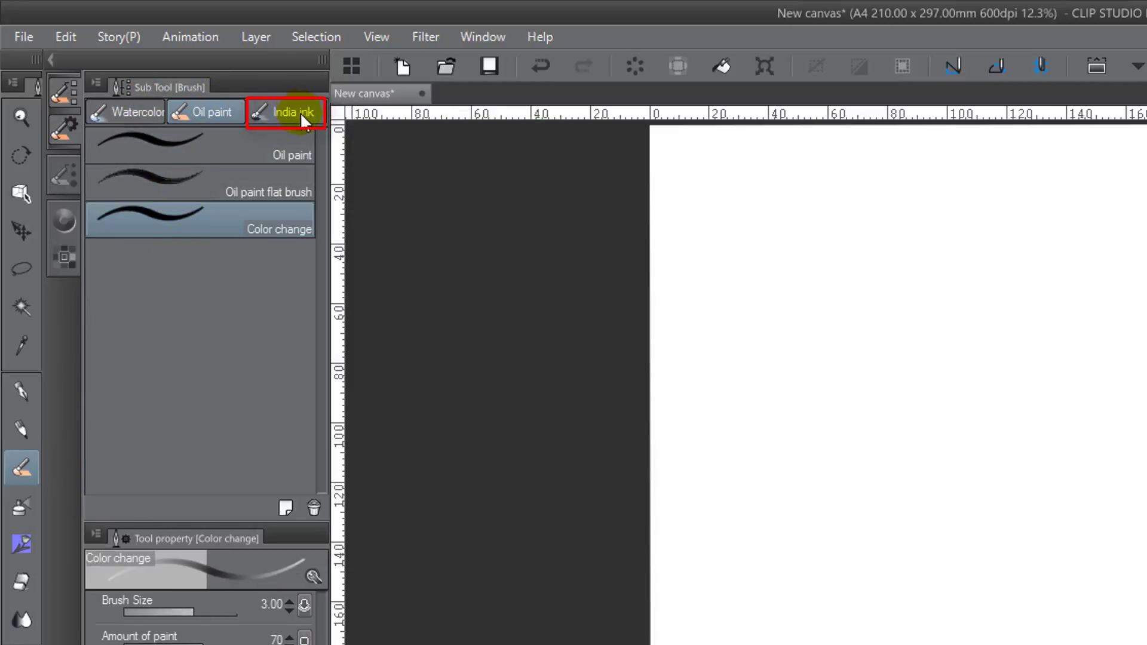
{"action": "left_click", "coordinate": [272, 113]}
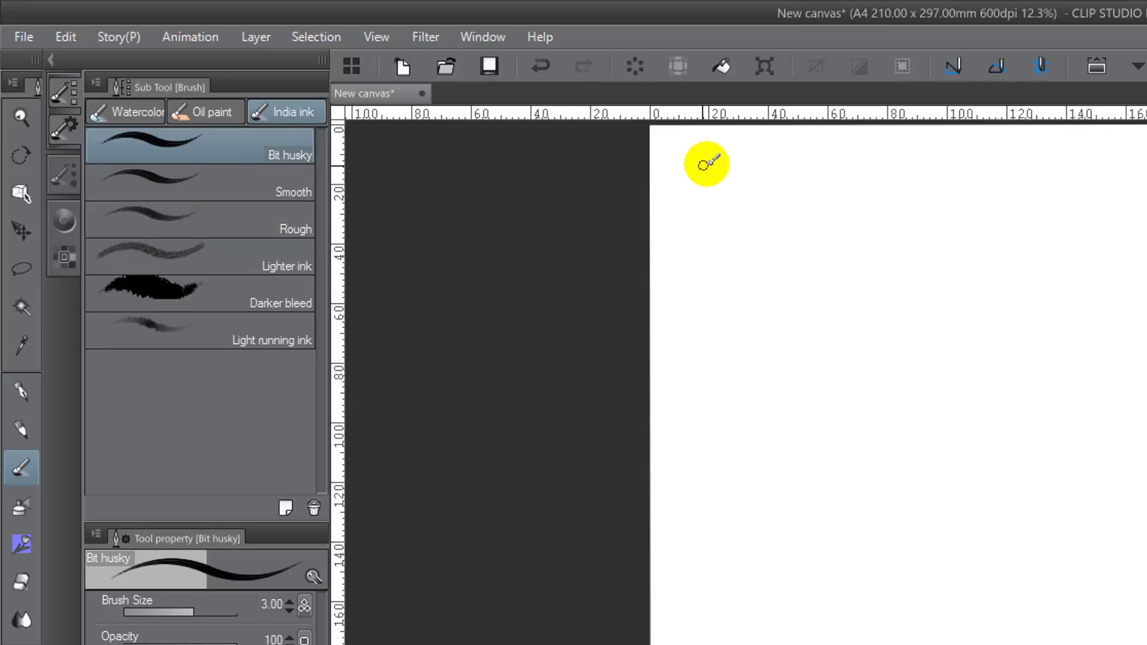
Step: Test India ink brushes Bit husky, Smooth, Rough, Lighter ink, Darker bleed and Light running ink
{"action": "left_click_drag", "start_coordinate": [734, 148], "coordinate": [778, 353]}
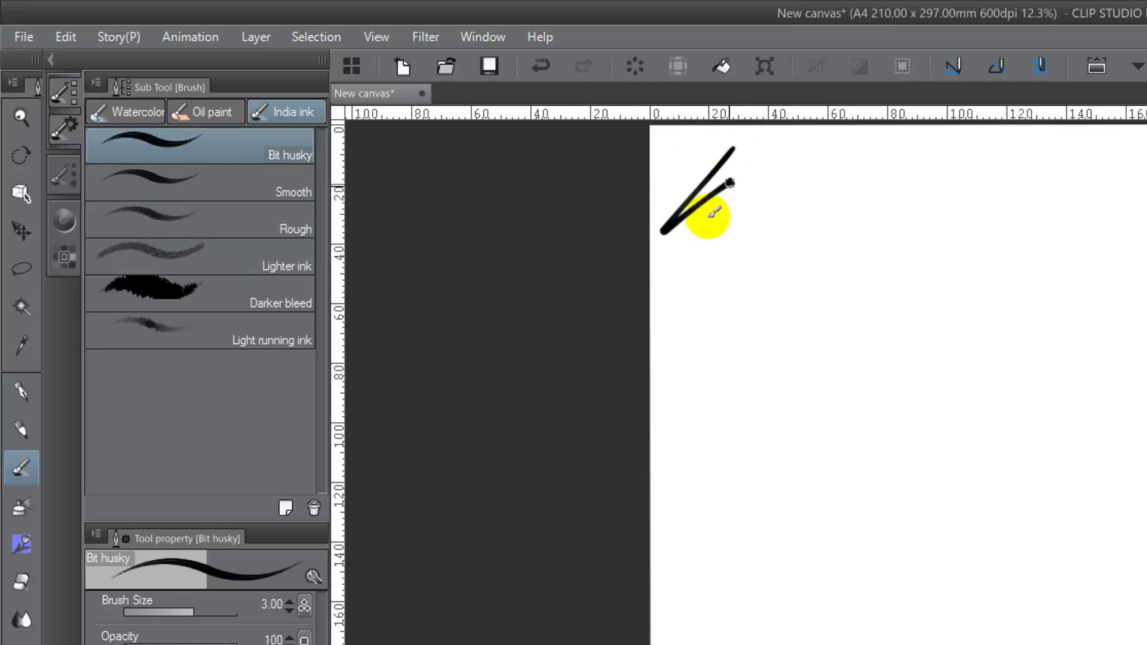
{"action": "left_click", "coordinate": [296, 184]}
{"action": "left_click_drag", "start_coordinate": [841, 171], "coordinate": [953, 316]}
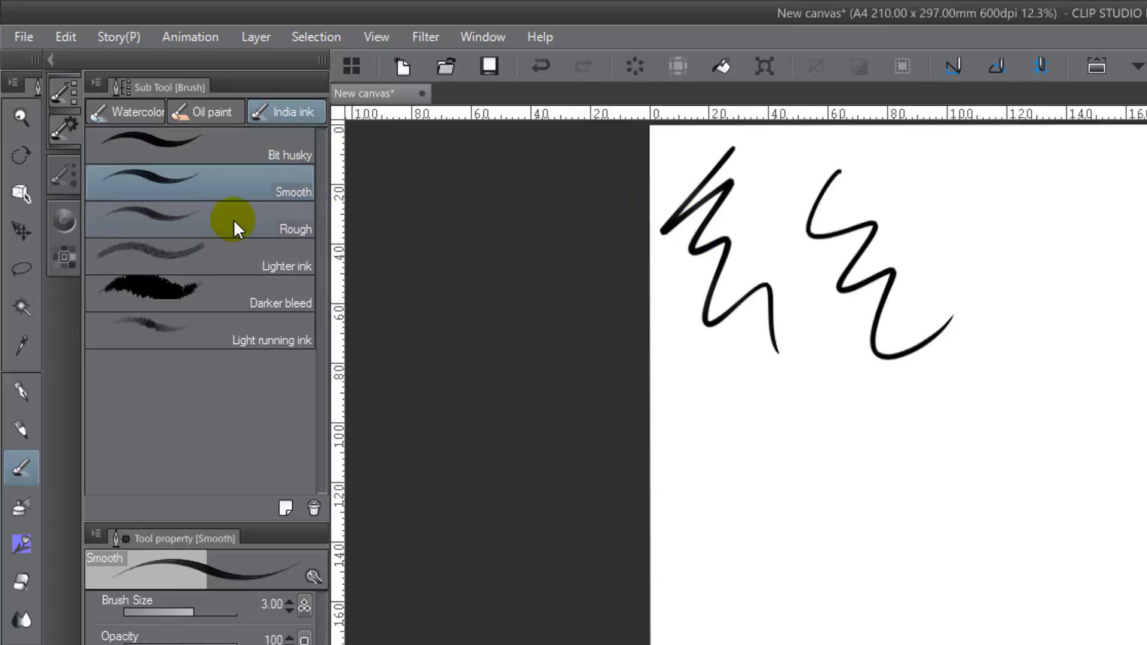
{"action": "left_click", "coordinate": [296, 223]}
{"action": "left_click_drag", "start_coordinate": [1052, 163], "coordinate": [1145, 323]}
{"action": "left_click", "coordinate": [230, 263]}
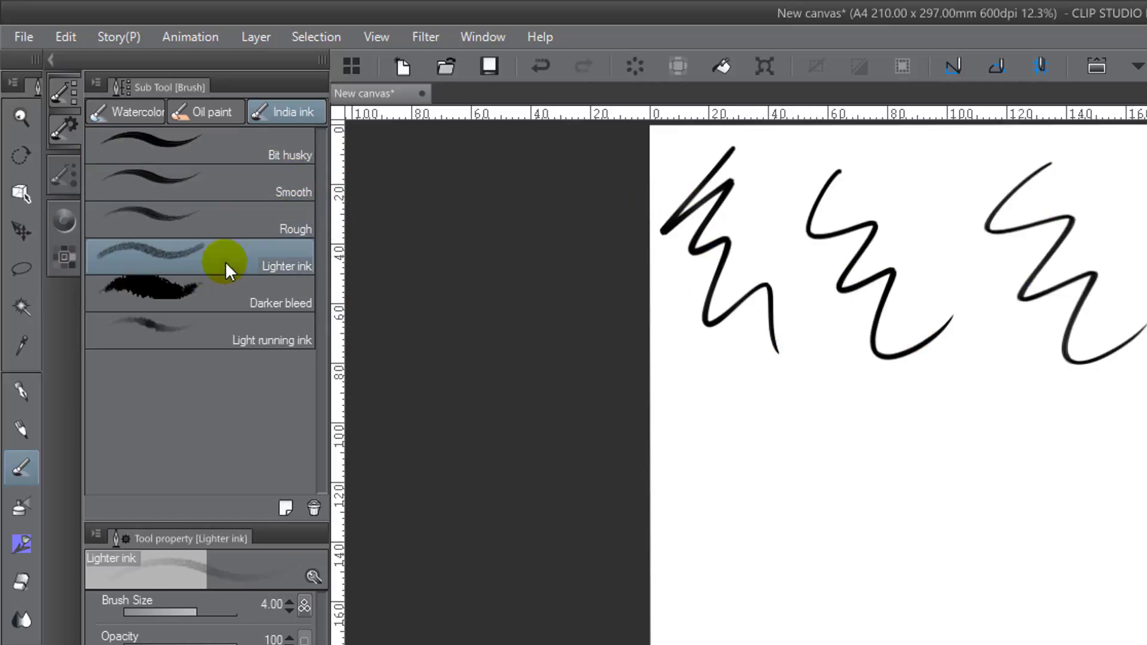
{"action": "mouse_move", "coordinate": [717, 392]}
{"action": "left_mouse_down"}
{"action": "mouse_move", "coordinate": [728, 556]}
{"action": "mouse_move", "coordinate": [819, 478]}
{"action": "mouse_move", "coordinate": [969, 409]}
{"action": "left_mouse_up"}
{"action": "left_click", "coordinate": [280, 293]}
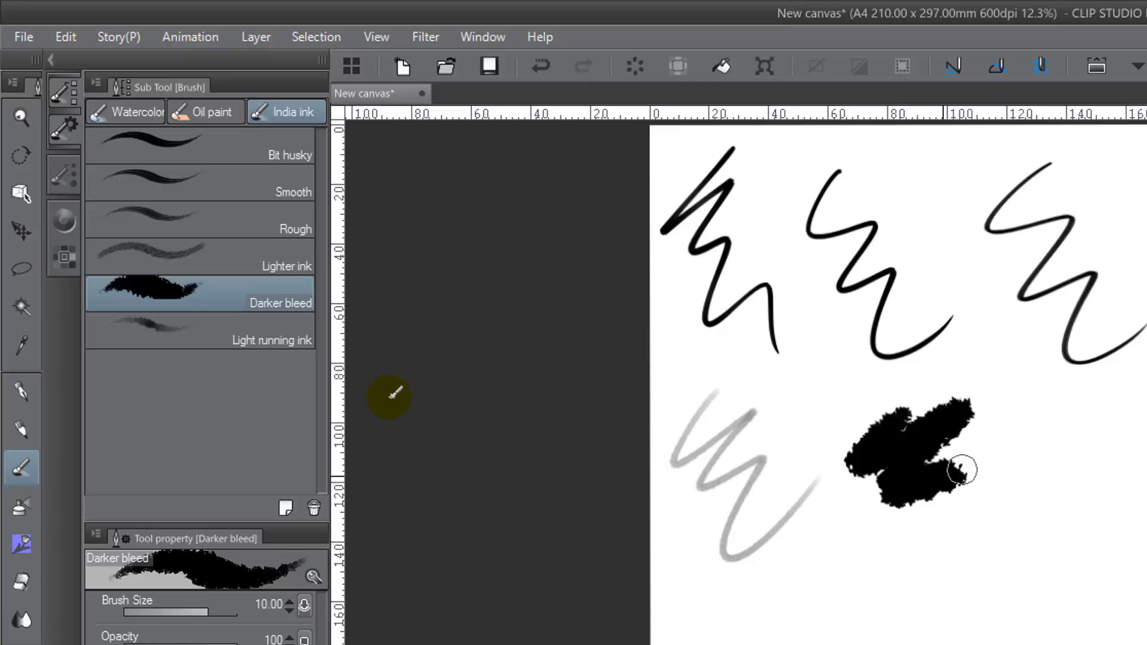
{"action": "mouse_move", "coordinate": [961, 485]}
{"action": "left_mouse_down"}
{"action": "mouse_move", "coordinate": [917, 532]}
{"action": "mouse_move", "coordinate": [926, 544]}
{"action": "mouse_move", "coordinate": [976, 510]}
{"action": "mouse_move", "coordinate": [990, 511]}
{"action": "mouse_move", "coordinate": [981, 537]}
{"action": "mouse_move", "coordinate": [1043, 520]}
{"action": "left_mouse_up"}
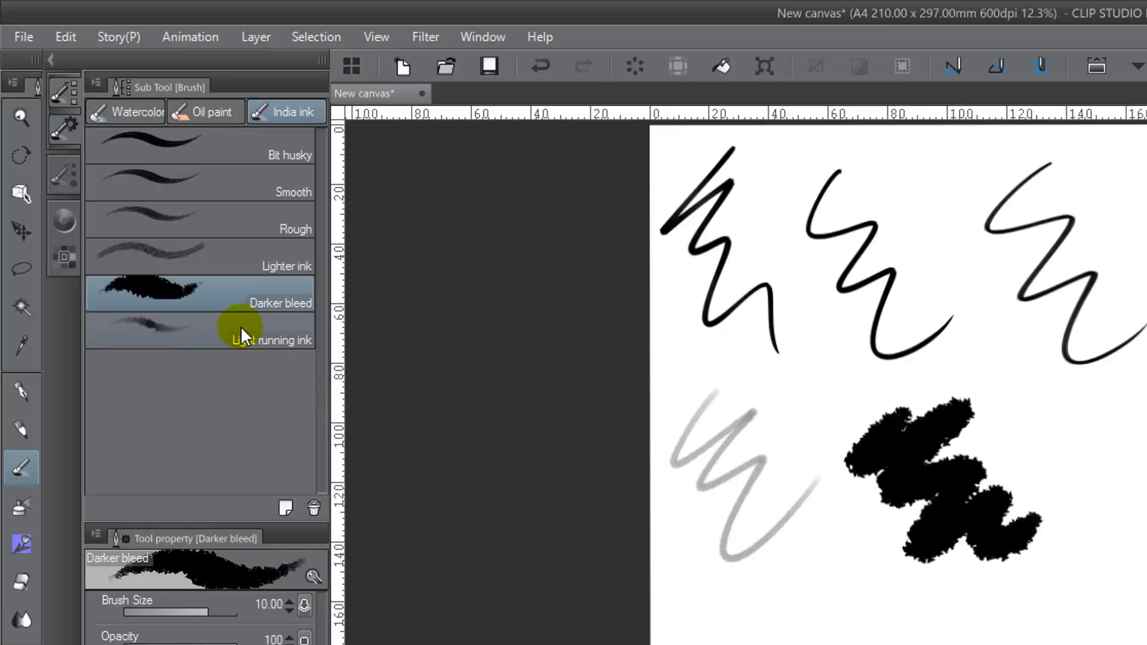
{"action": "left_click", "coordinate": [238, 325]}
{"action": "left_click_drag", "start_coordinate": [1123, 371], "coordinate": [1143, 519]}
Step: Test three Oil paint brushes with zigzags, then open the Watercolor set and clear the page
{"action": "left_click", "coordinate": [197, 114]}
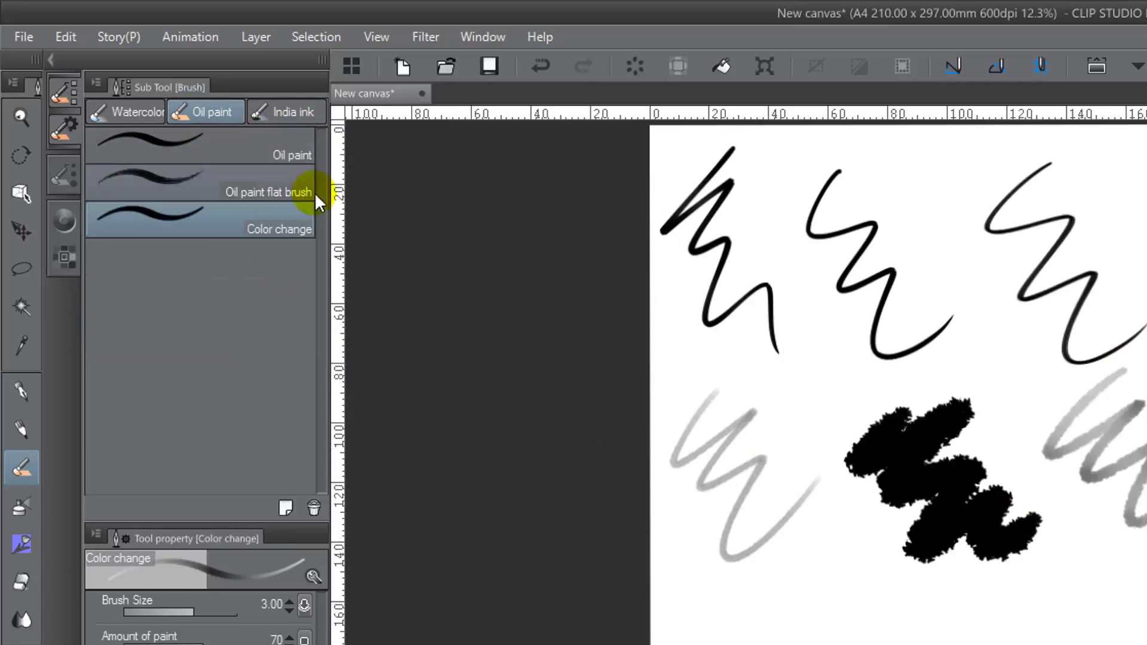
{"action": "mouse_move", "coordinate": [677, 596]}
{"action": "left_mouse_down"}
{"action": "mouse_move", "coordinate": [725, 642]}
{"action": "mouse_move", "coordinate": [755, 639]}
{"action": "left_mouse_up"}
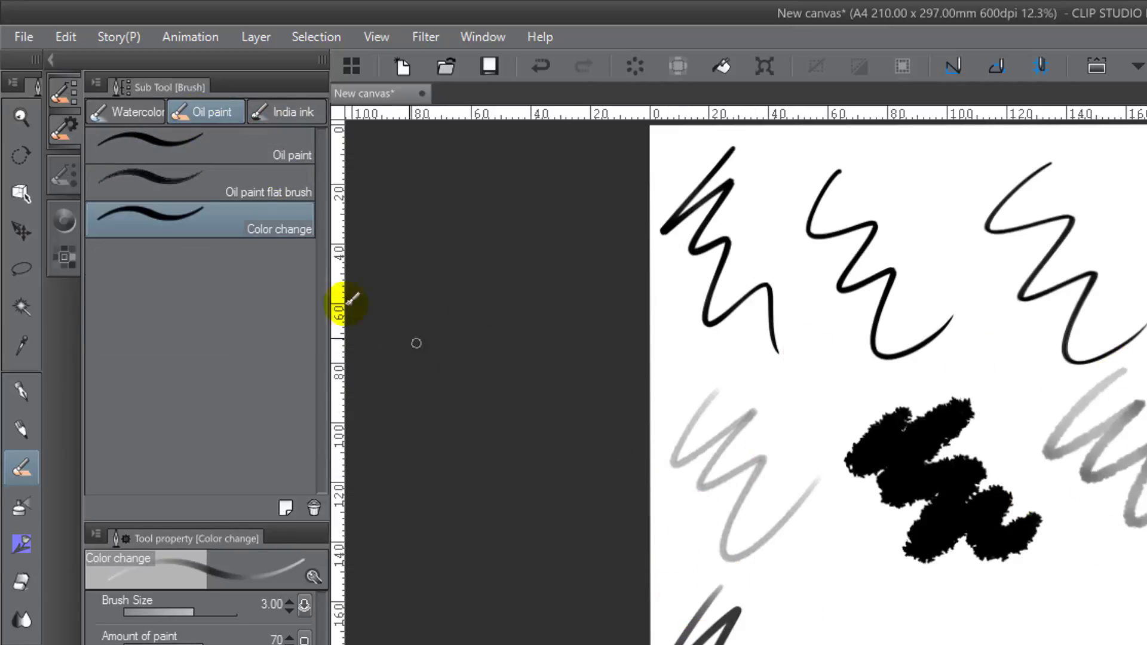
{"action": "left_click", "coordinate": [281, 190]}
{"action": "left_click_drag", "start_coordinate": [545, 445], "coordinate": [643, 495]}
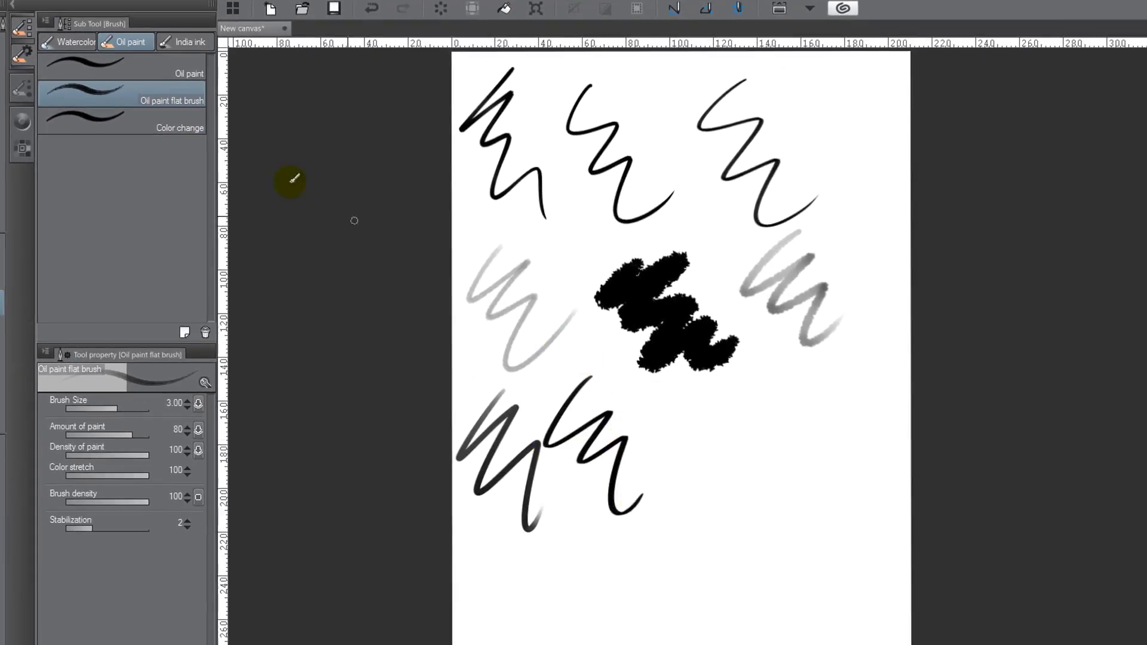
{"action": "left_click", "coordinate": [152, 71]}
{"action": "mouse_move", "coordinate": [695, 391]}
{"action": "left_mouse_down"}
{"action": "mouse_move", "coordinate": [707, 453]}
{"action": "mouse_move", "coordinate": [752, 463]}
{"action": "left_mouse_up"}
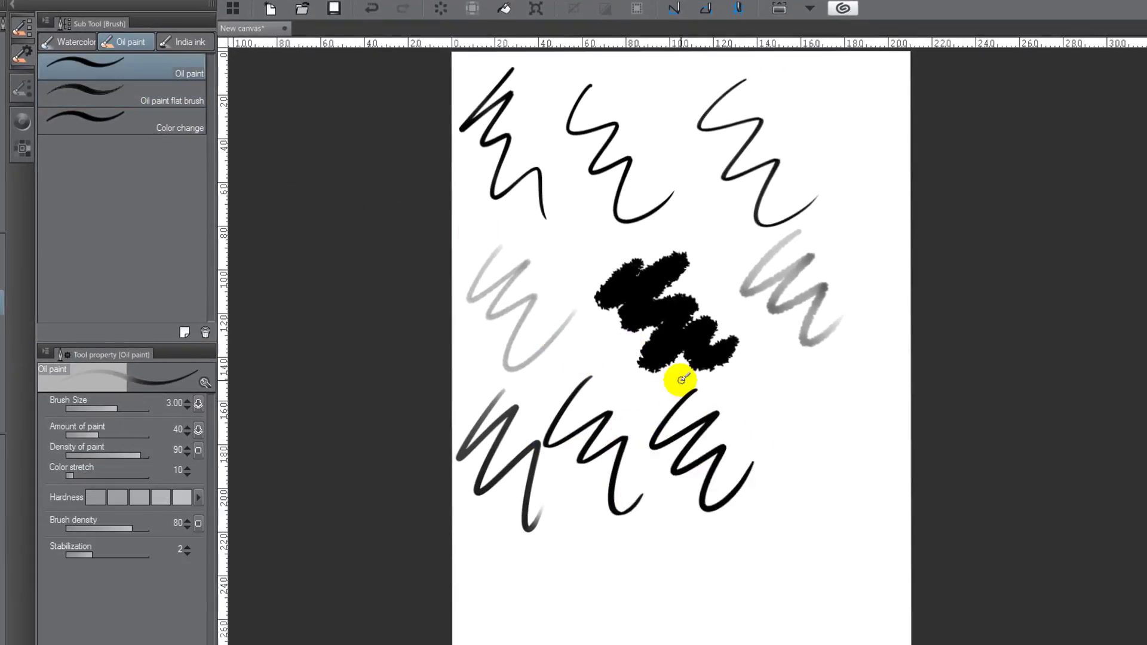
{"action": "left_click", "coordinate": [70, 43]}
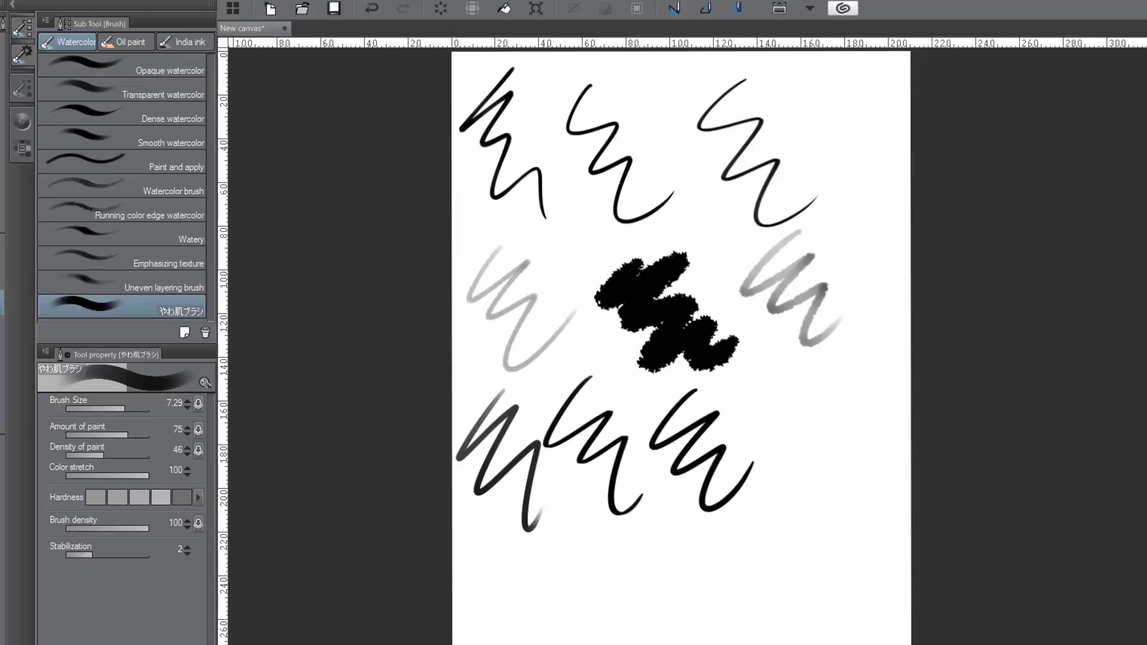
{"action": "key", "text": "Delete"}
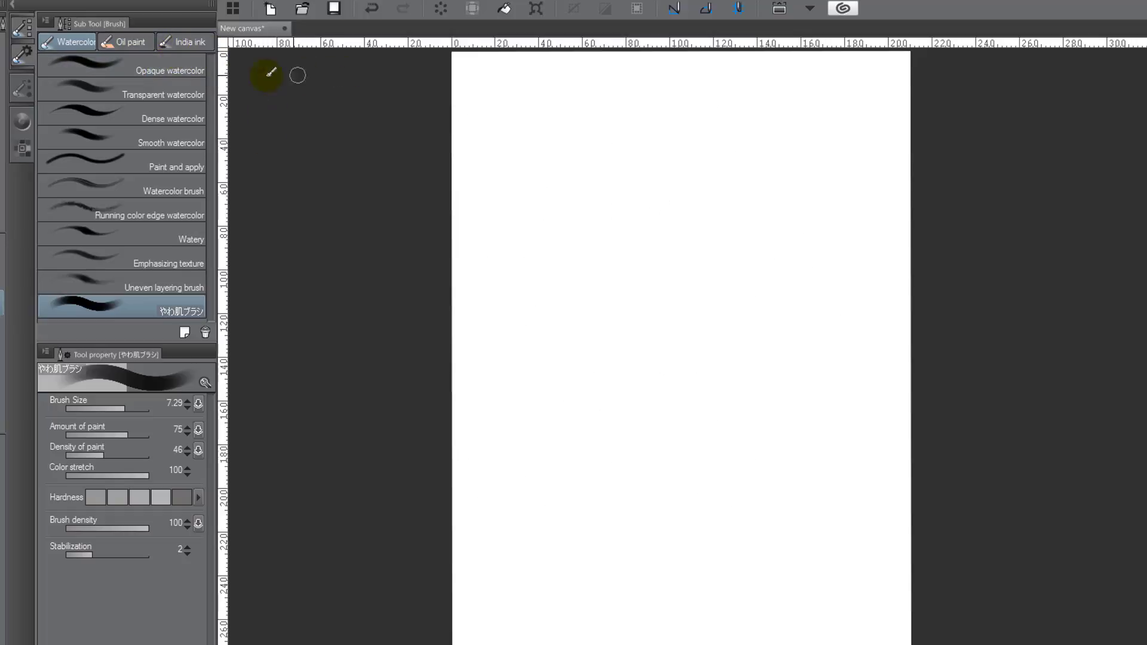
Step: Test Opaque, Transparent, Dense, Smooth, Paint and apply, and Watercolor brushes with zigzags
{"action": "left_click", "coordinate": [167, 66]}
{"action": "mouse_move", "coordinate": [502, 103]}
{"action": "left_mouse_down"}
{"action": "mouse_move", "coordinate": [500, 149]}
{"action": "mouse_move", "coordinate": [555, 114]}
{"action": "mouse_move", "coordinate": [671, 128]}
{"action": "mouse_move", "coordinate": [688, 144]}
{"action": "left_mouse_up"}
{"action": "left_click", "coordinate": [159, 96]}
{"action": "left_click", "coordinate": [148, 119]}
{"action": "mouse_move", "coordinate": [771, 78]}
{"action": "left_mouse_down"}
{"action": "mouse_move", "coordinate": [761, 135]}
{"action": "mouse_move", "coordinate": [804, 130]}
{"action": "left_mouse_up"}
{"action": "left_click", "coordinate": [165, 137]}
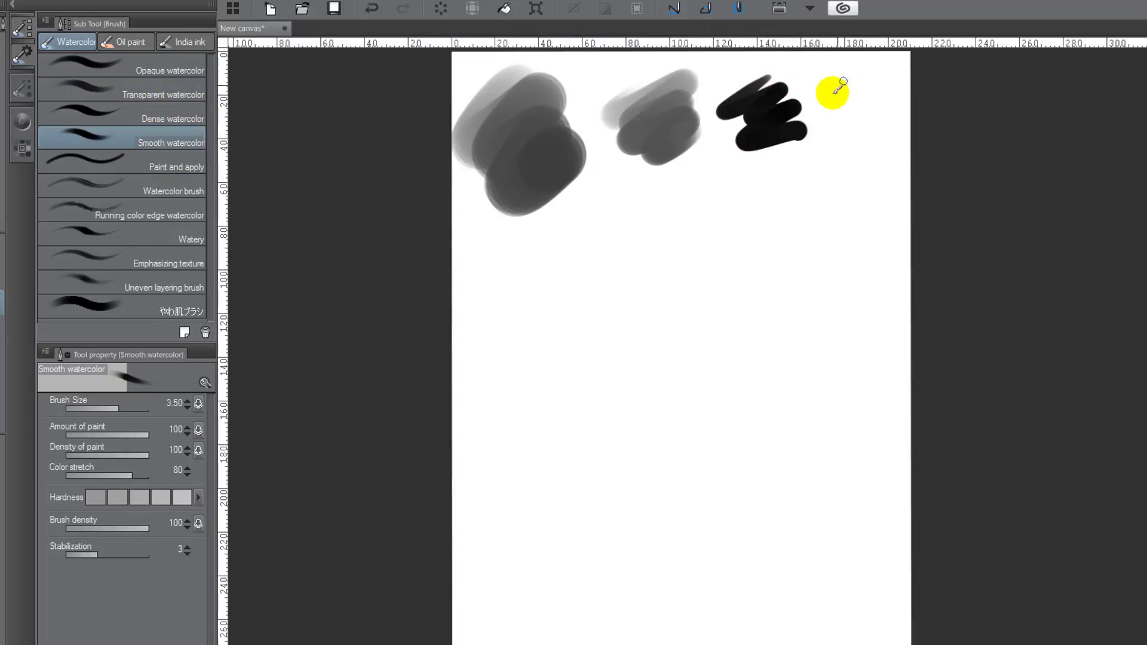
{"action": "left_click_drag", "start_coordinate": [831, 91], "coordinate": [833, 113]}
{"action": "left_click", "coordinate": [173, 164]}
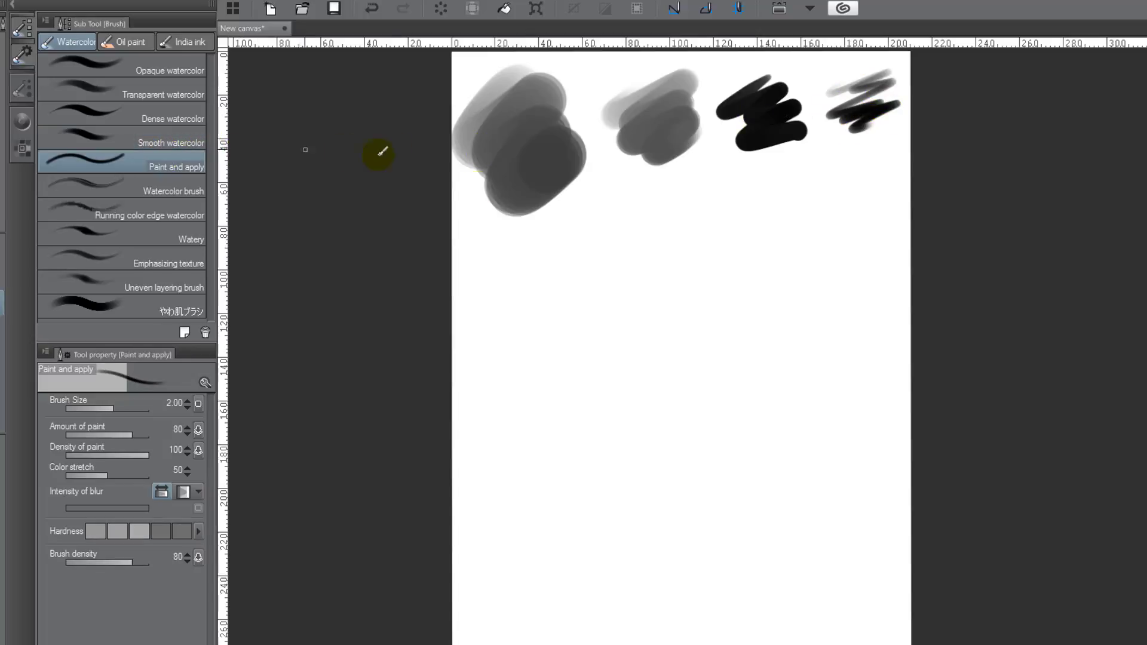
{"action": "left_click_drag", "start_coordinate": [513, 238], "coordinate": [499, 296]}
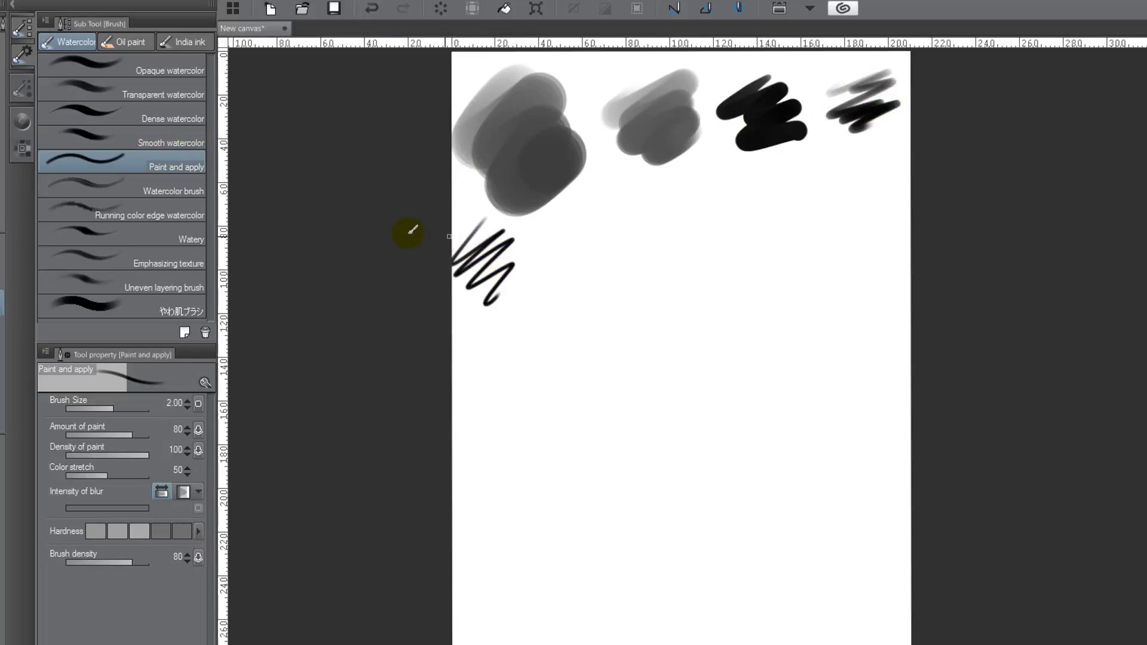
{"action": "left_click", "coordinate": [141, 185]}
{"action": "mouse_move", "coordinate": [578, 225]}
{"action": "left_mouse_down"}
{"action": "mouse_move", "coordinate": [574, 243]}
{"action": "mouse_move", "coordinate": [628, 272]}
{"action": "left_mouse_up"}
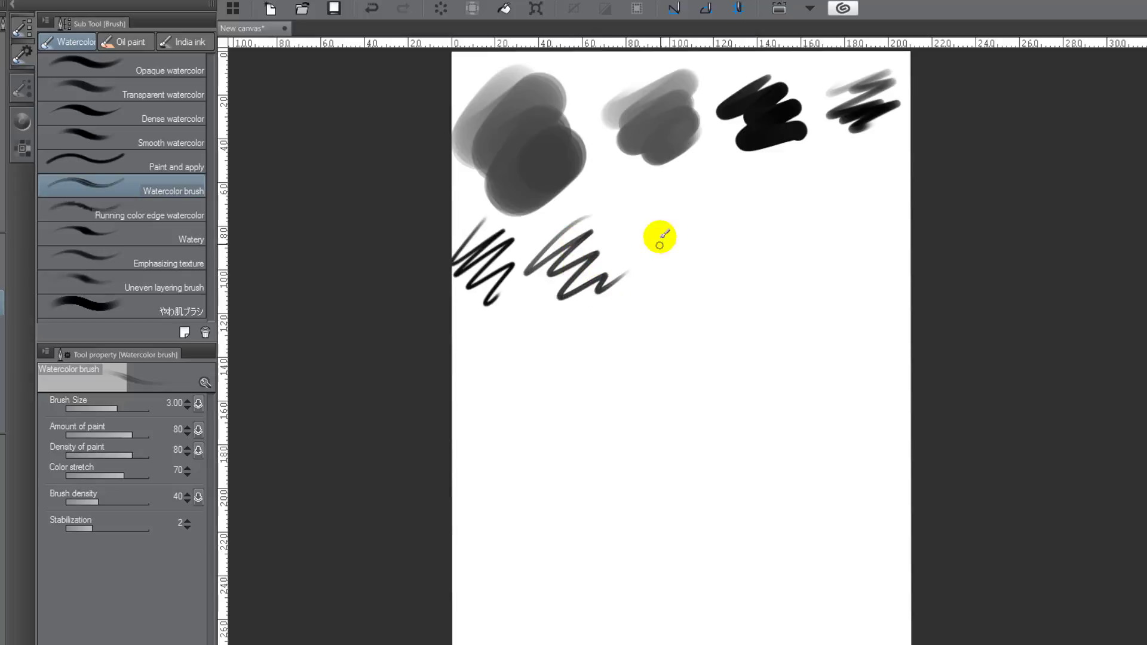
Step: Test Running color edge, Watery, Emphasizing texture, Uneven layering and やわ肌ブラシ, then clear the canvas
{"action": "left_click", "coordinate": [182, 205]}
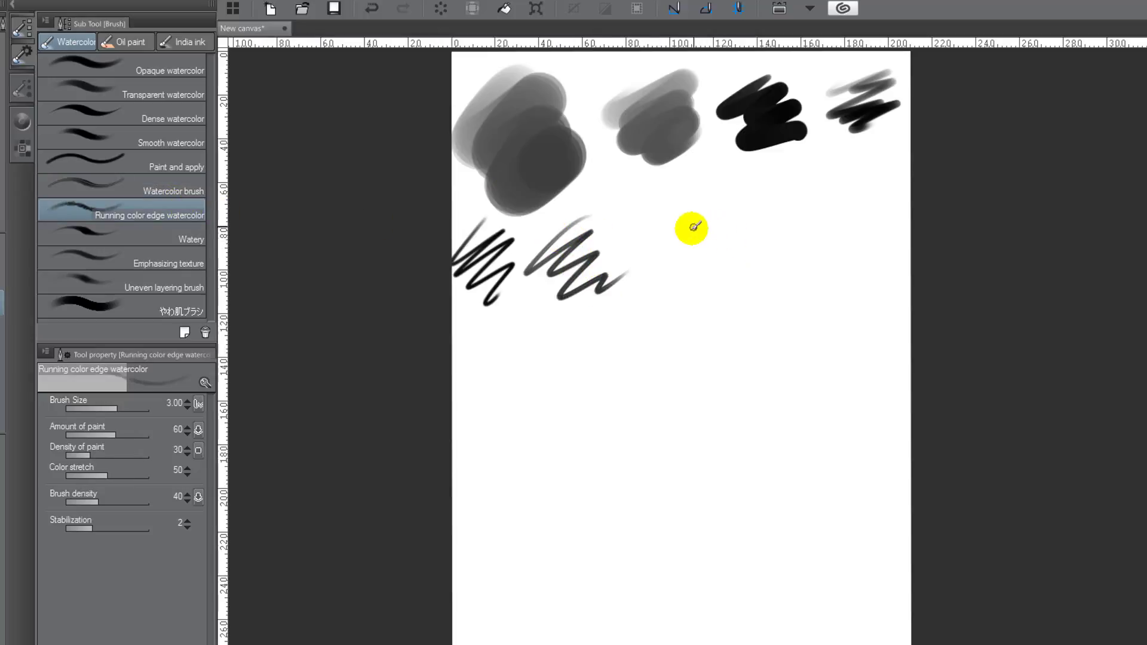
{"action": "left_click_drag", "start_coordinate": [696, 202], "coordinate": [748, 276]}
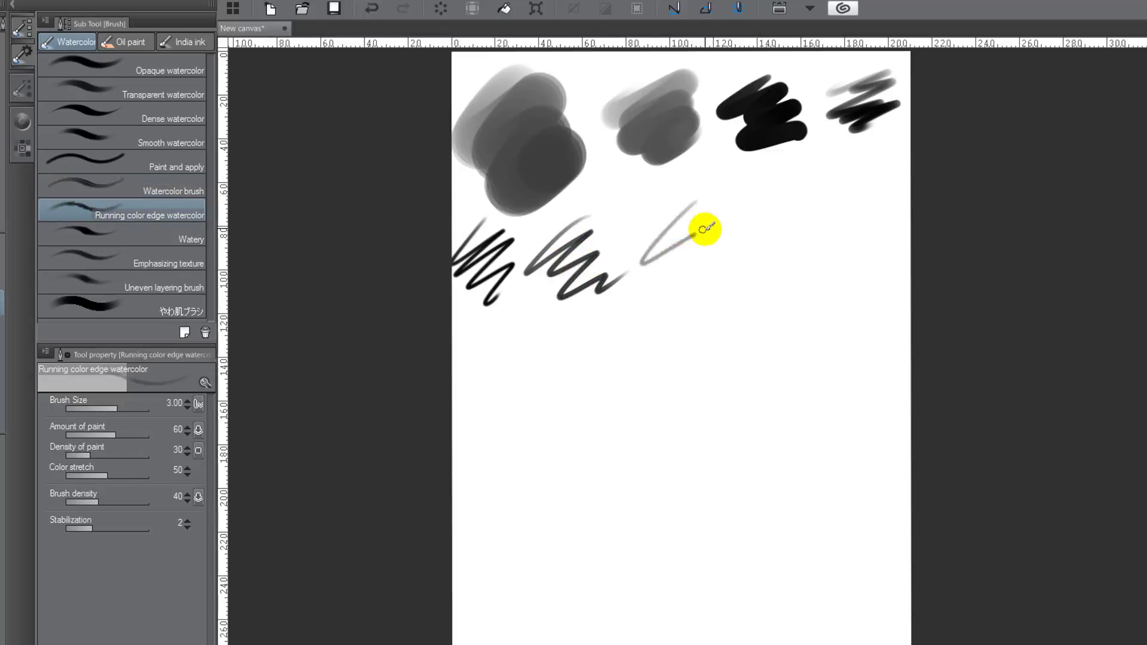
{"action": "left_click", "coordinate": [182, 238]}
{"action": "mouse_move", "coordinate": [821, 161]}
{"action": "left_mouse_down"}
{"action": "mouse_move", "coordinate": [803, 168]}
{"action": "mouse_move", "coordinate": [833, 243]}
{"action": "mouse_move", "coordinate": [861, 241]}
{"action": "left_mouse_up"}
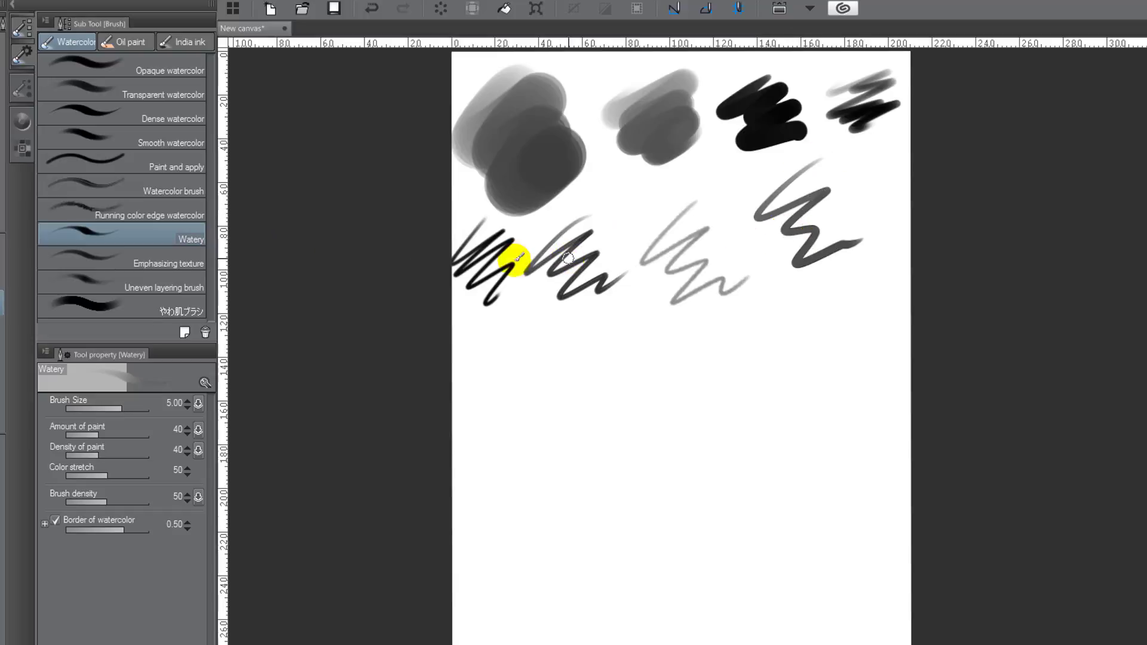
{"action": "left_click", "coordinate": [136, 250]}
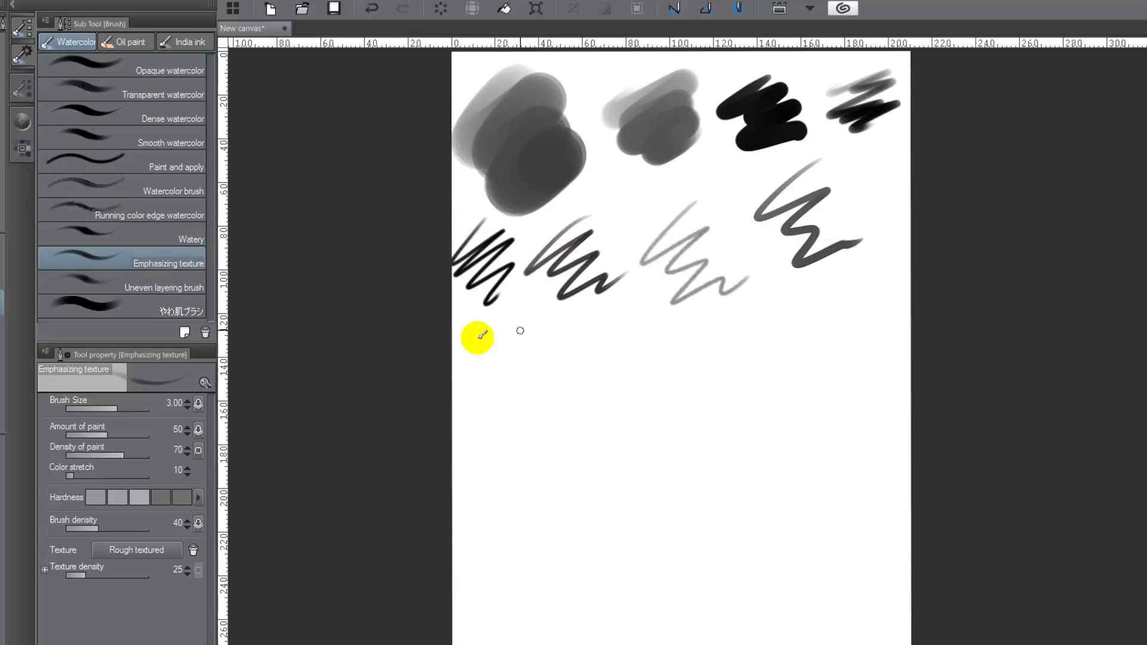
{"action": "mouse_move", "coordinate": [503, 328]}
{"action": "left_mouse_down"}
{"action": "mouse_move", "coordinate": [487, 346]}
{"action": "mouse_move", "coordinate": [540, 364]}
{"action": "left_mouse_up"}
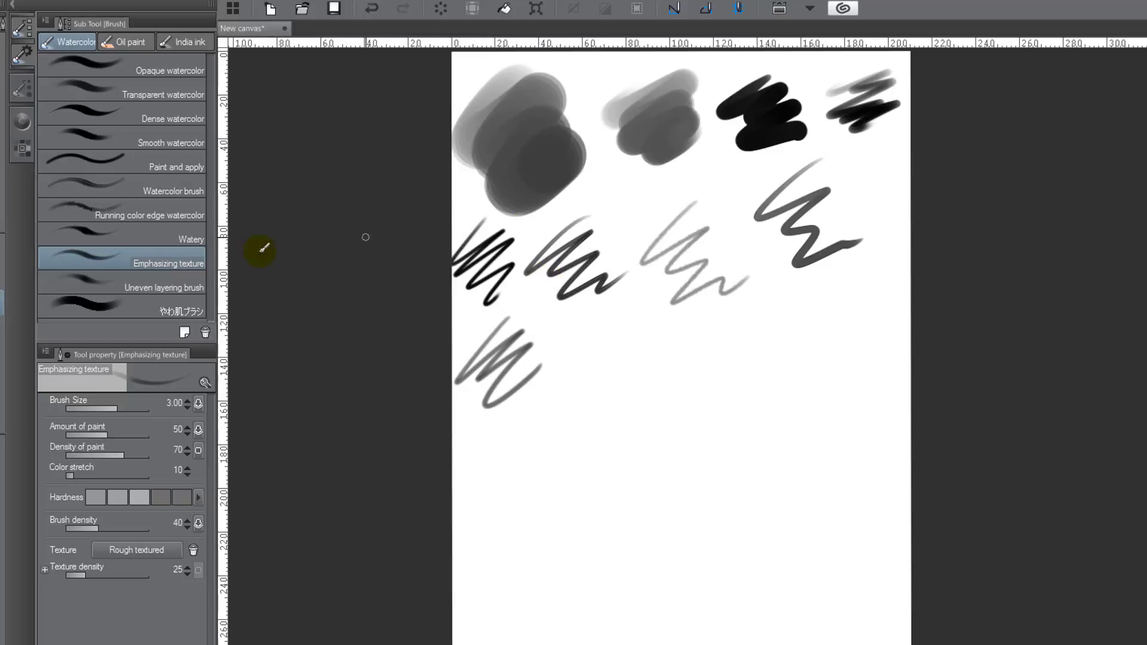
{"action": "left_click", "coordinate": [149, 281]}
{"action": "mouse_move", "coordinate": [610, 319]}
{"action": "left_mouse_down"}
{"action": "mouse_move", "coordinate": [545, 397]}
{"action": "mouse_move", "coordinate": [649, 418]}
{"action": "left_mouse_up"}
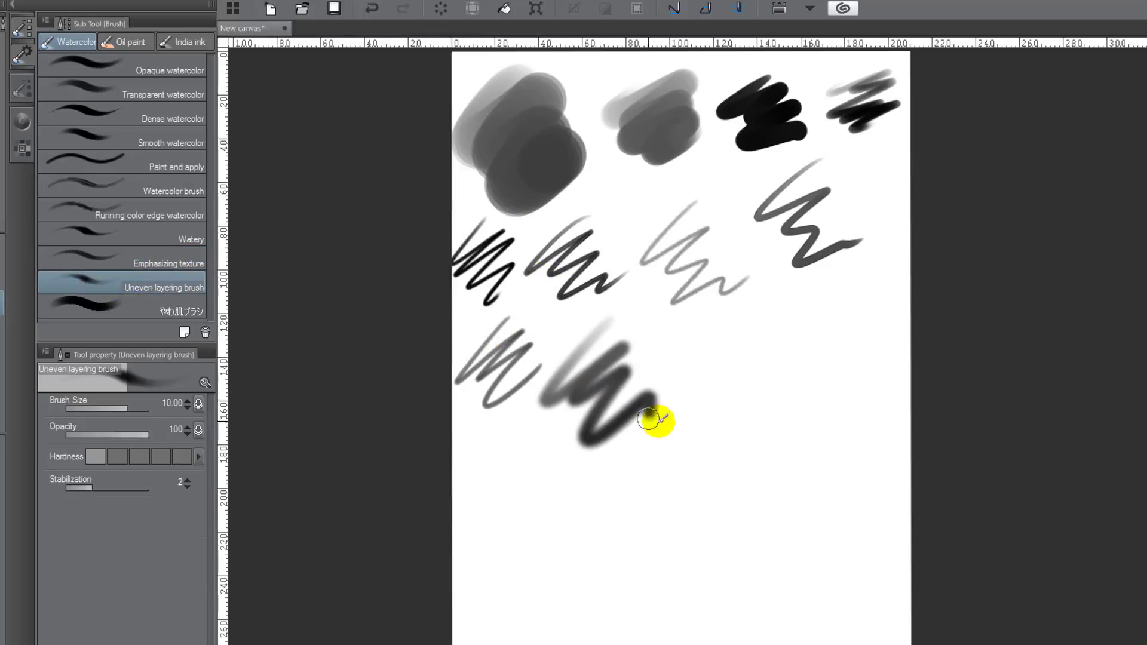
{"action": "left_click", "coordinate": [176, 311]}
{"action": "mouse_move", "coordinate": [754, 303]}
{"action": "left_mouse_down"}
{"action": "mouse_move", "coordinate": [677, 380]}
{"action": "mouse_move", "coordinate": [763, 357]}
{"action": "mouse_move", "coordinate": [788, 442]}
{"action": "left_mouse_up"}
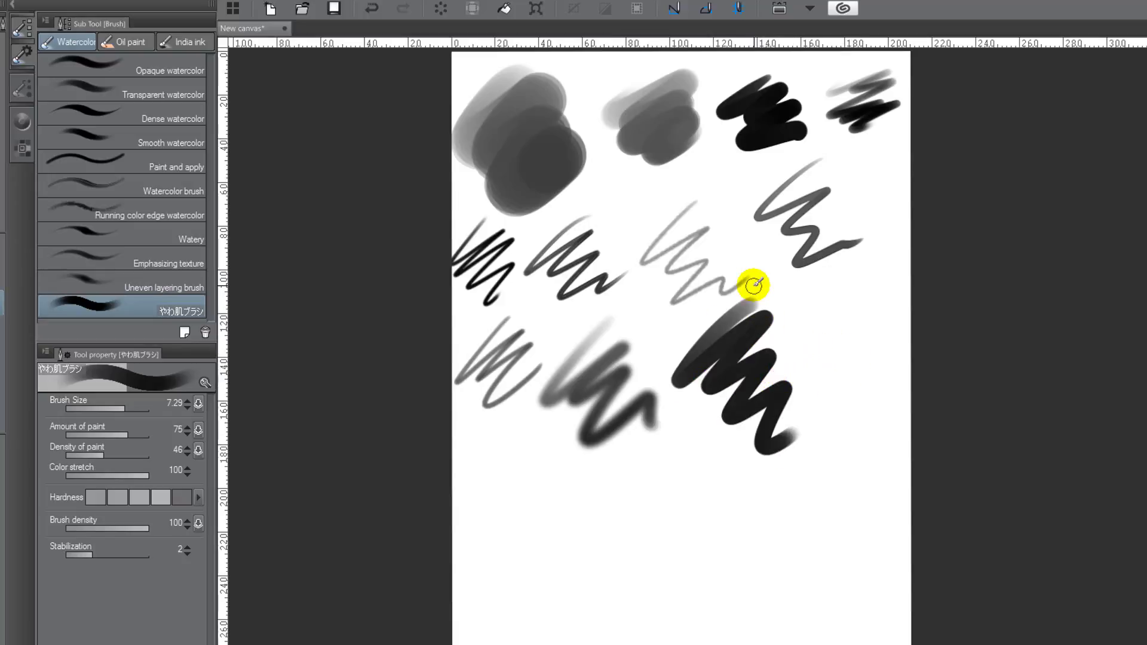
{"action": "key", "text": "Delete"}
Step: Browse Opaque watercolor's Sub Tool Detail categories from Ink to Anti-overflow, close it, and choose Airbrush
{"action": "left_click", "coordinate": [47, 62]}
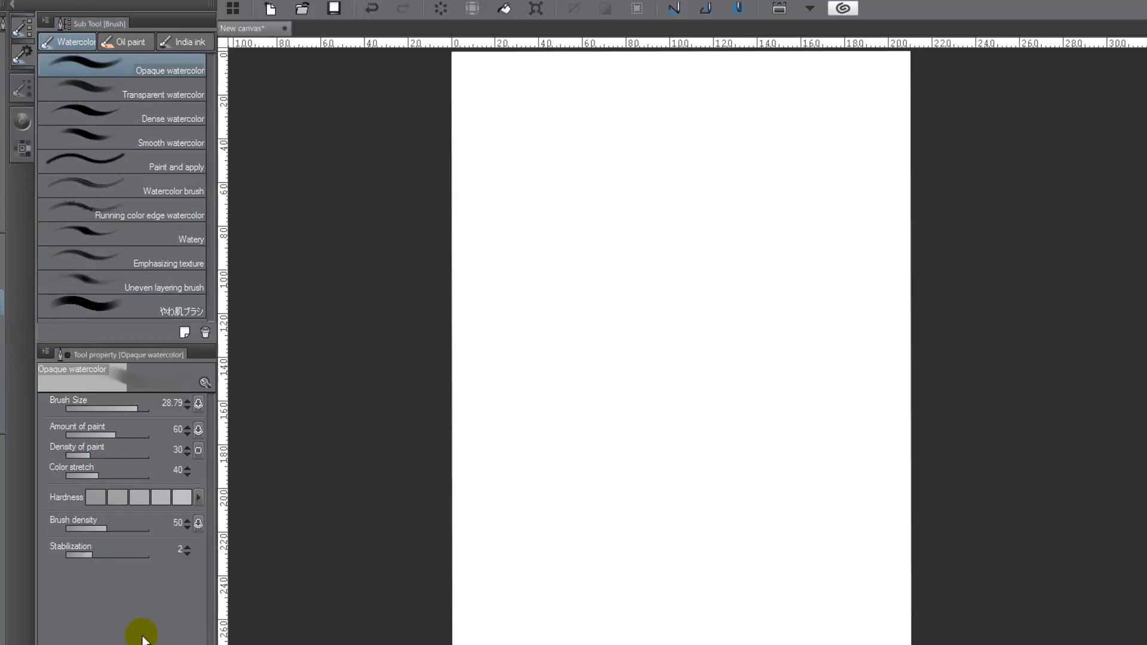
{"action": "left_click", "coordinate": [205, 383]}
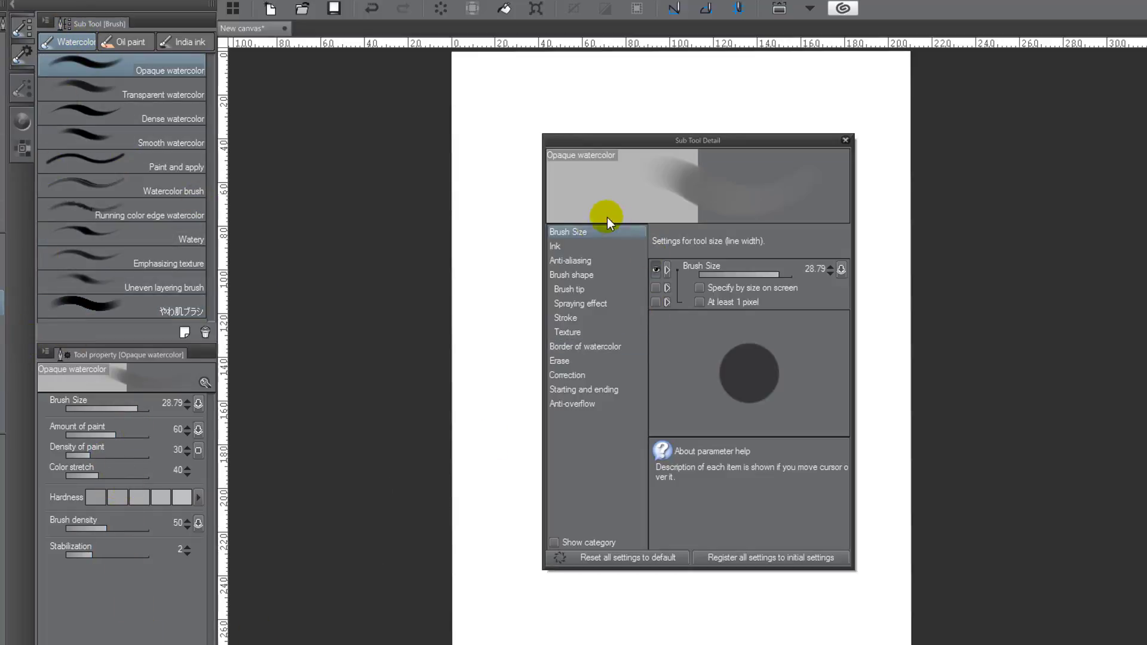
{"action": "left_click", "coordinate": [563, 248]}
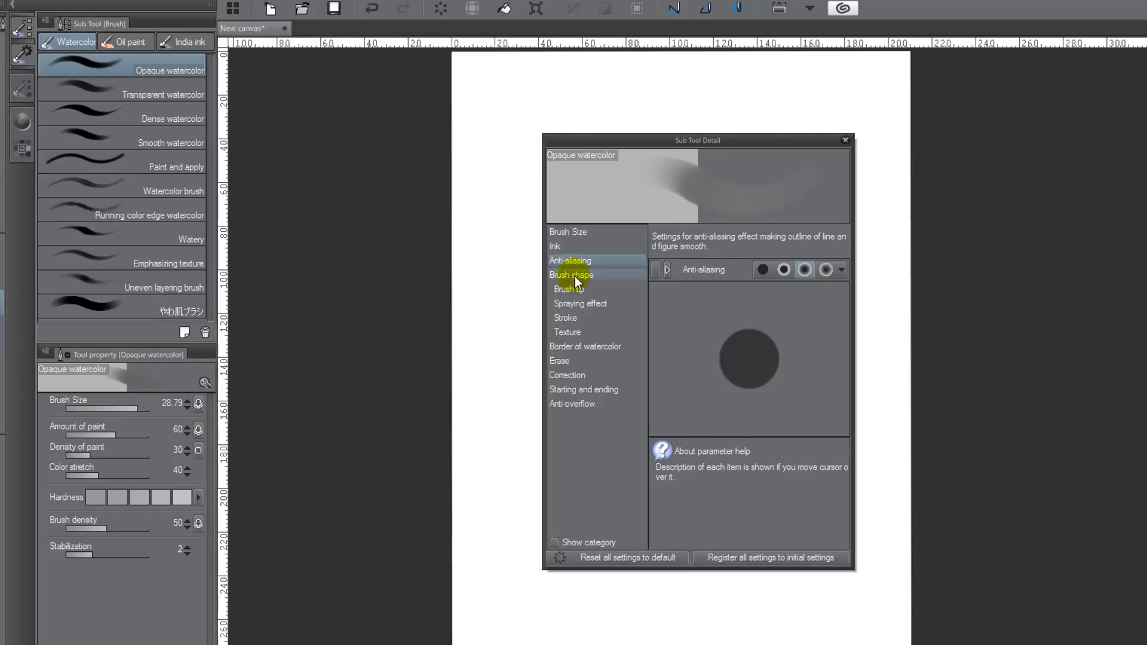
{"action": "left_click", "coordinate": [575, 275]}
{"action": "left_click", "coordinate": [582, 290]}
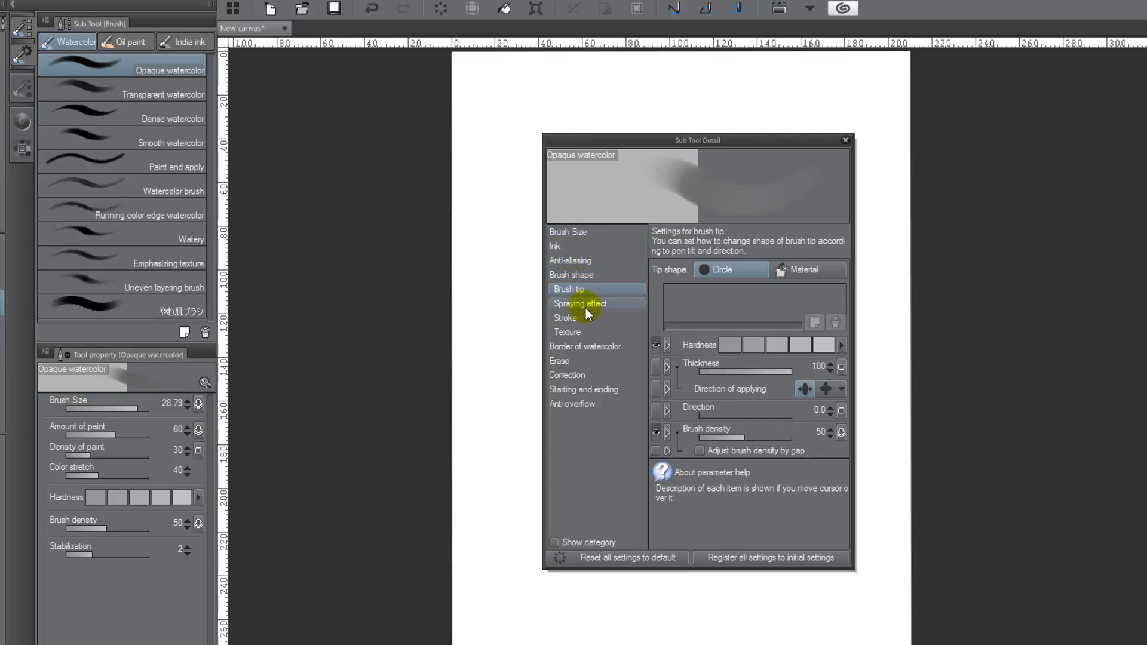
{"action": "left_click", "coordinate": [575, 315]}
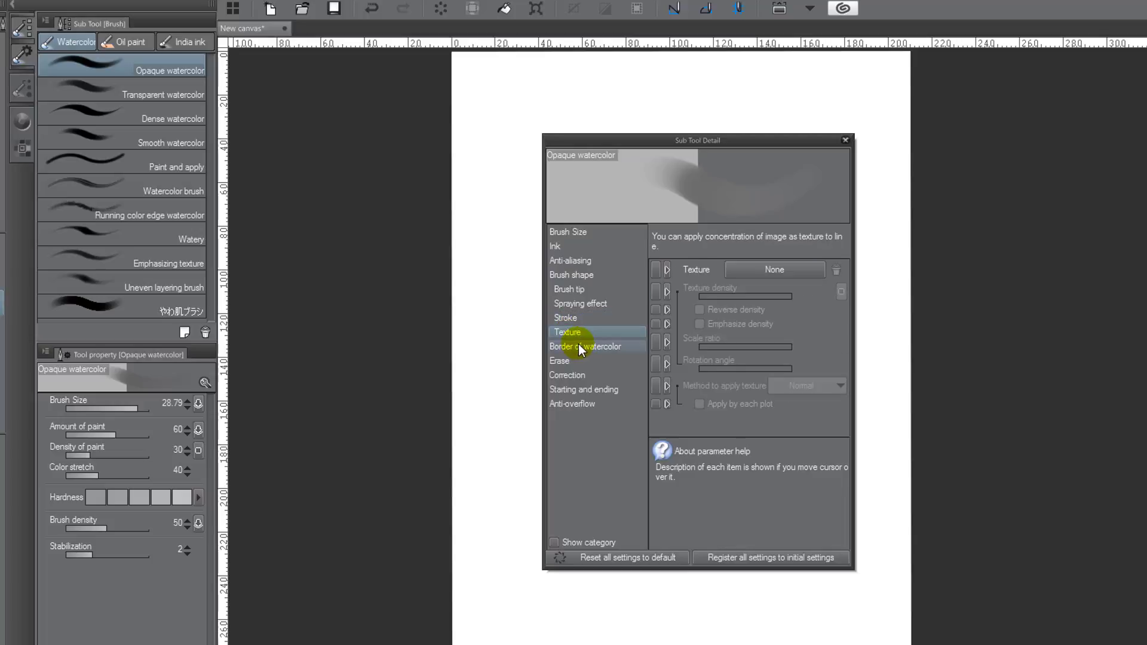
{"action": "left_click", "coordinate": [577, 346]}
{"action": "left_click", "coordinate": [579, 376]}
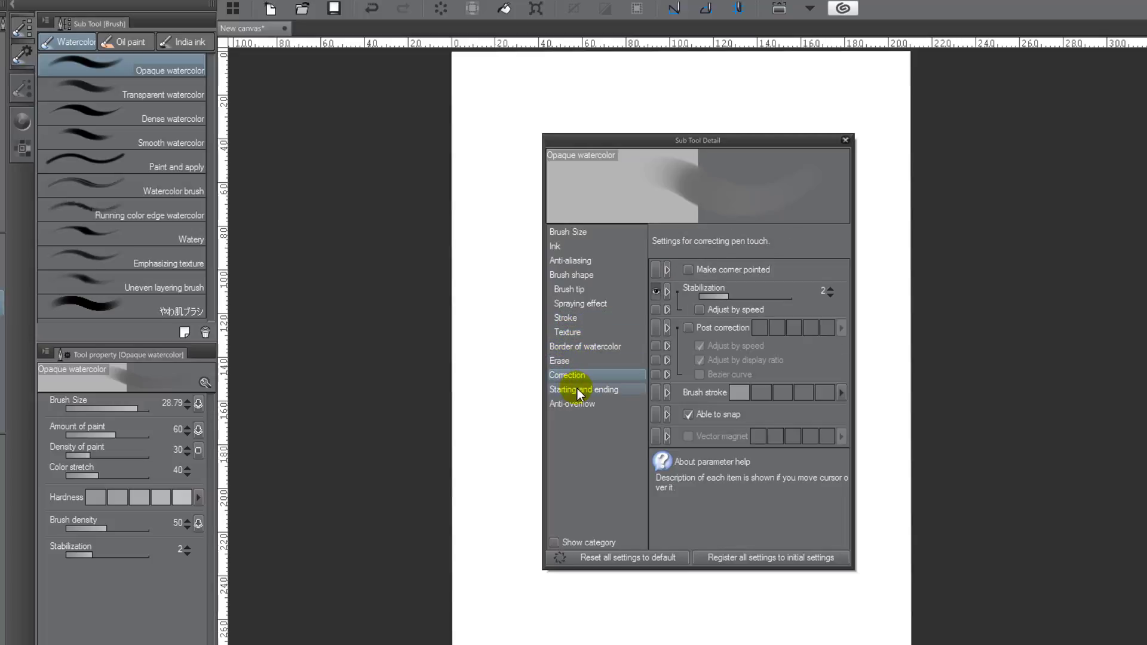
{"action": "left_click", "coordinate": [569, 405]}
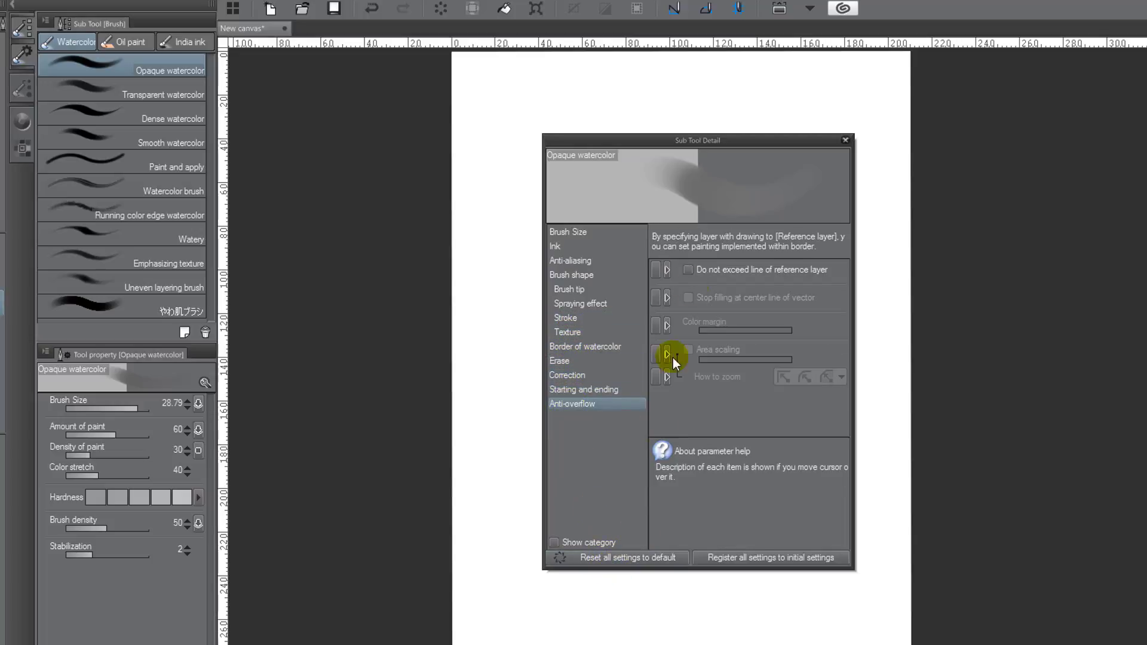
{"action": "left_click", "coordinate": [846, 143]}
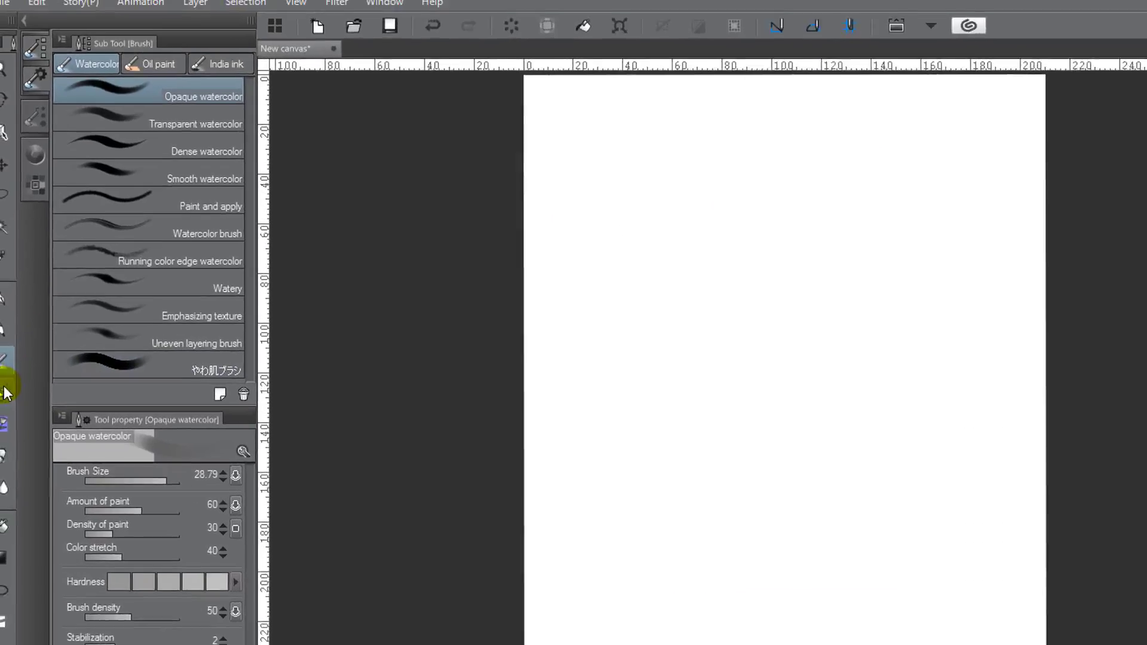
{"action": "left_click", "coordinate": [8, 384]}
Step: Scribble test strokes with the Hard, Soft, Shadow and Spray airbrushes, passing through Highlight
{"action": "left_click_drag", "start_coordinate": [742, 242], "coordinate": [846, 272]}
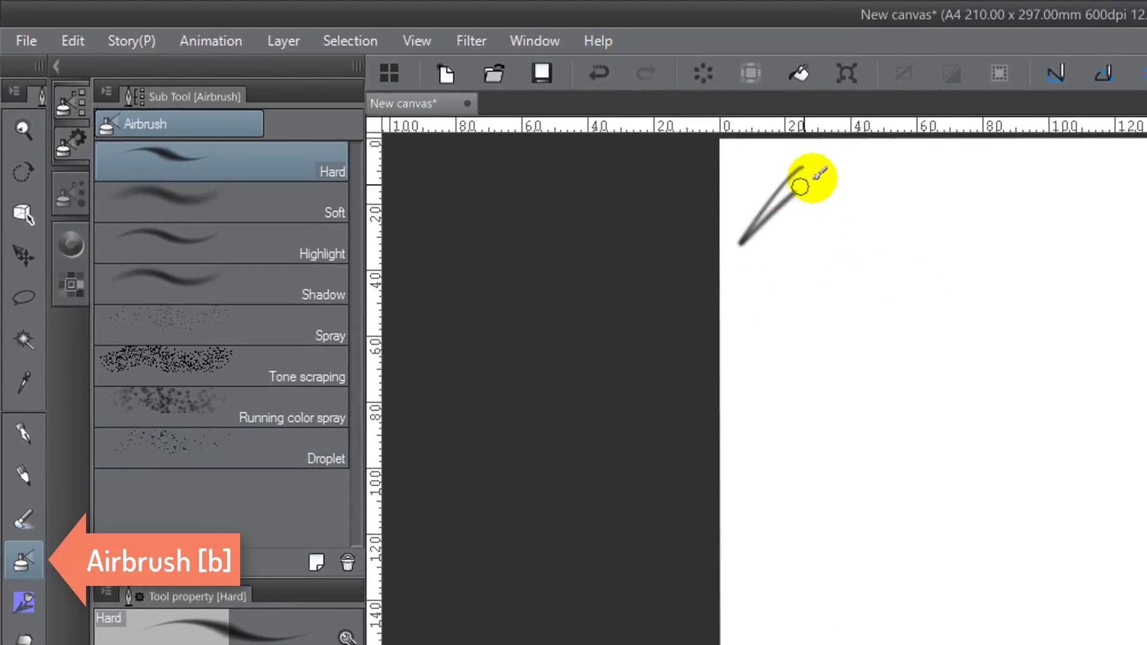
{"action": "left_click", "coordinate": [275, 203]}
{"action": "left_click_drag", "start_coordinate": [866, 179], "coordinate": [965, 274]}
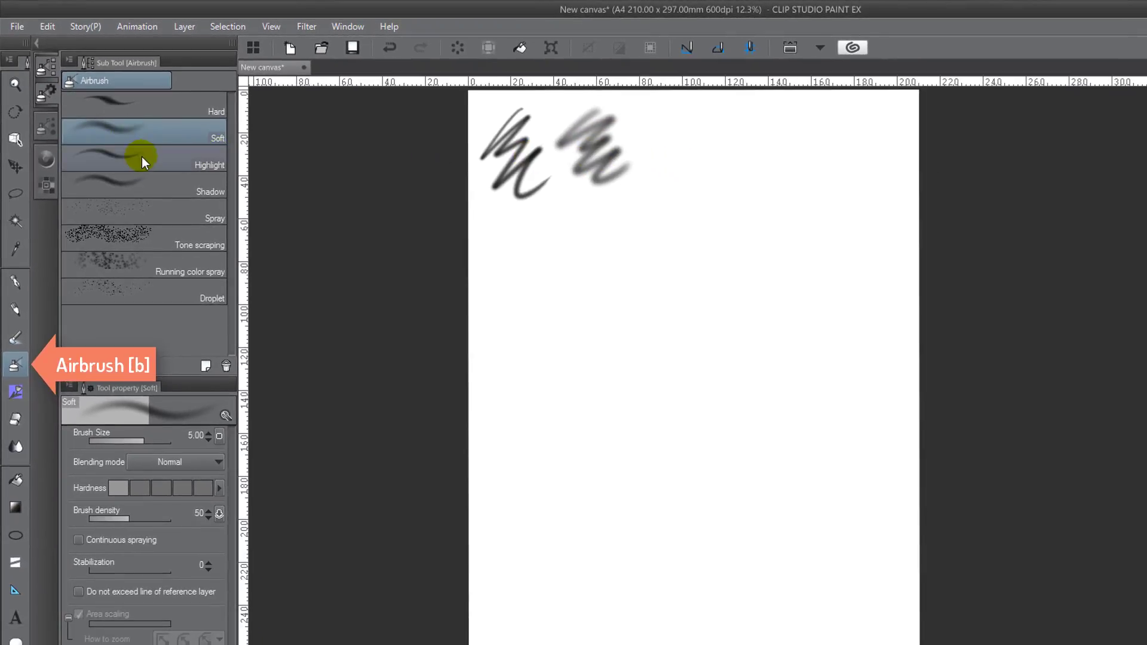
{"action": "left_click", "coordinate": [141, 159]}
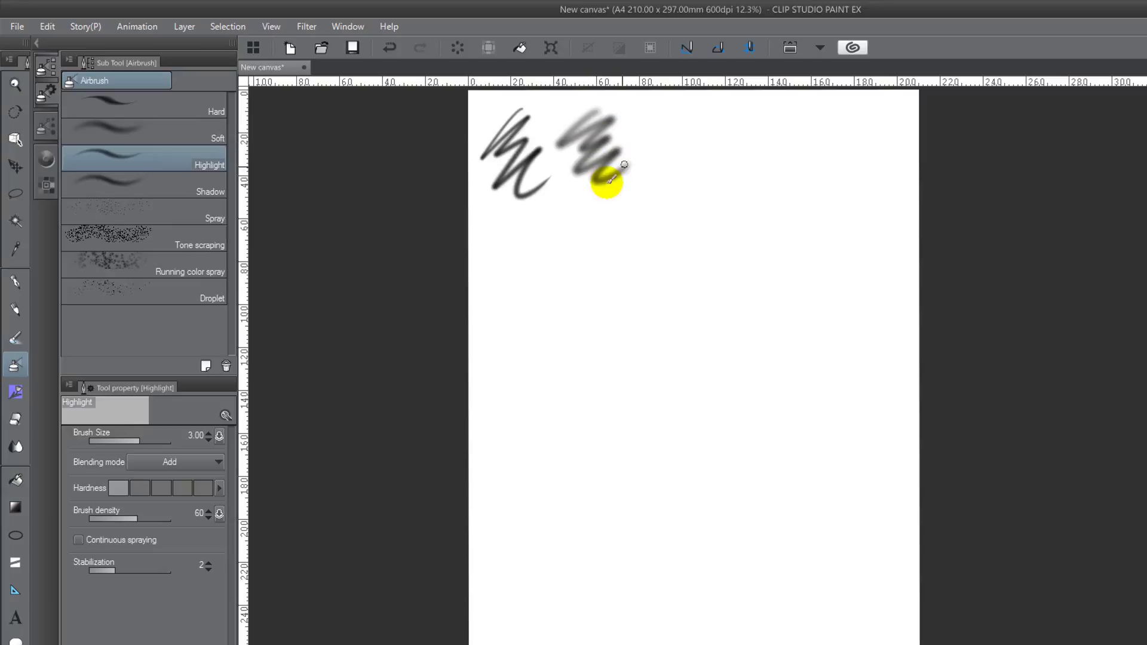
{"action": "left_click", "coordinate": [158, 186]}
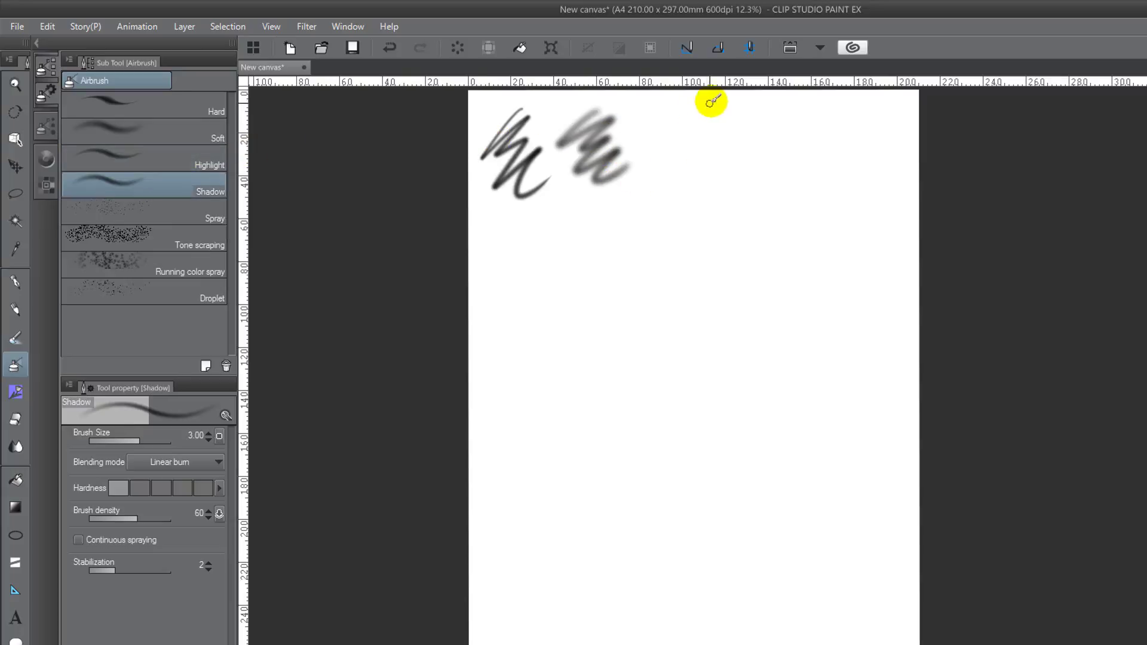
{"action": "left_click_drag", "start_coordinate": [711, 103], "coordinate": [718, 150]}
{"action": "left_click", "coordinate": [203, 211]}
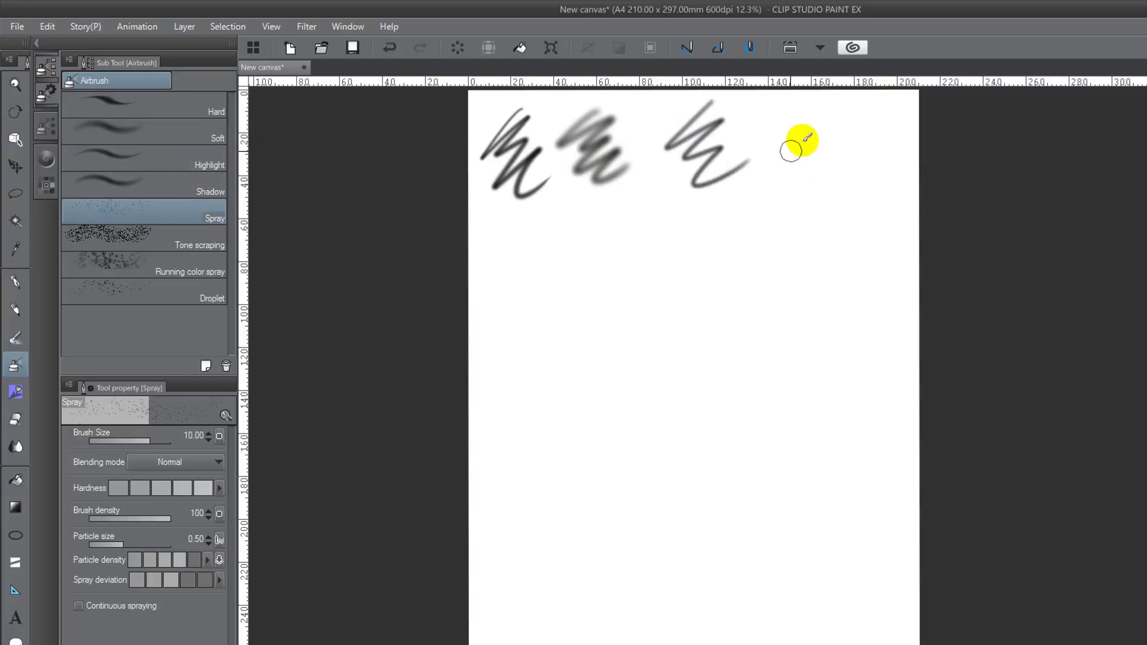
{"action": "left_click_drag", "start_coordinate": [799, 141], "coordinate": [818, 215]}
Step: Test the Tone scraping, Running color spray and Droplet airbrushes, then clear the canvas
{"action": "left_click", "coordinate": [123, 232]}
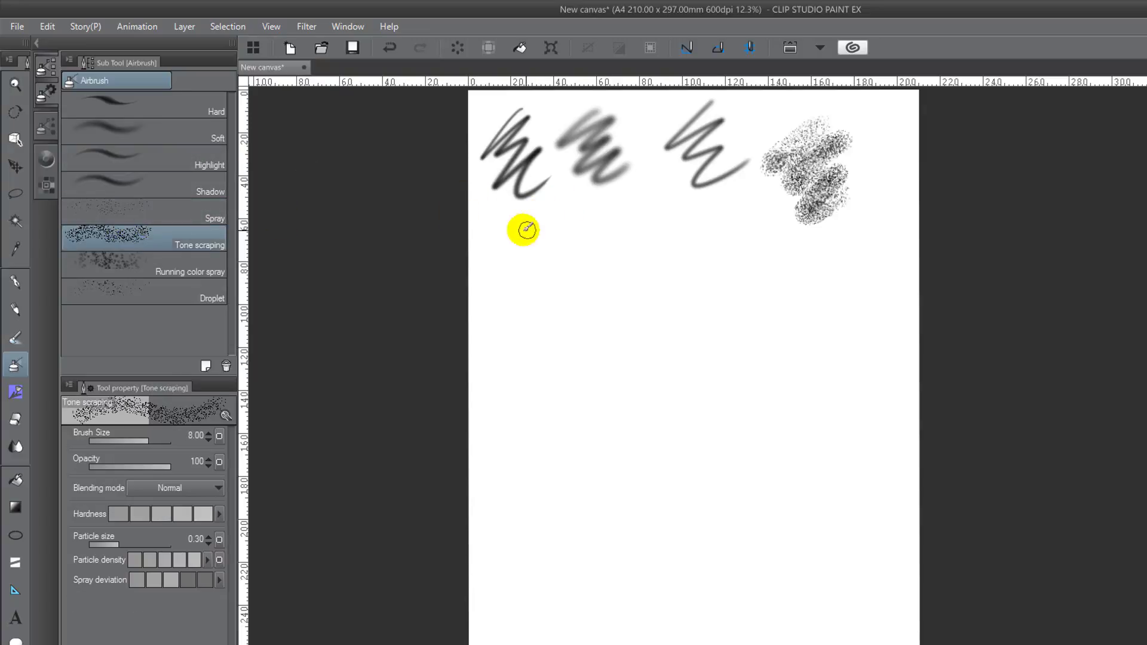
{"action": "mouse_move", "coordinate": [525, 231]}
{"action": "left_mouse_down"}
{"action": "mouse_move", "coordinate": [520, 243]}
{"action": "mouse_move", "coordinate": [556, 272]}
{"action": "mouse_move", "coordinate": [545, 274]}
{"action": "left_mouse_up"}
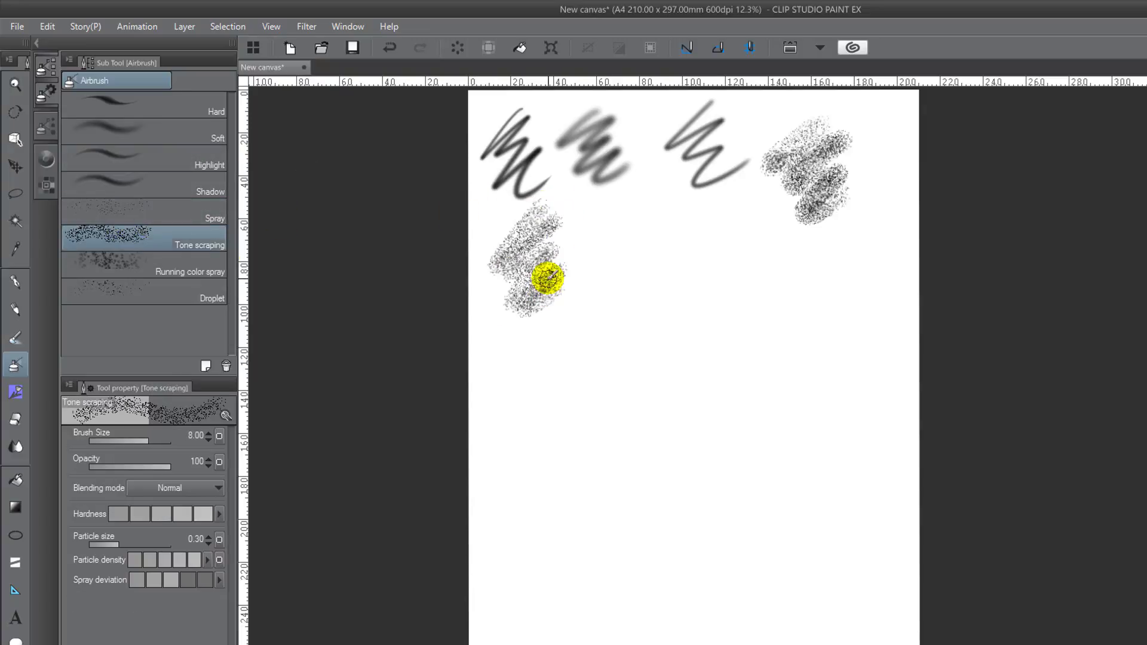
{"action": "left_click", "coordinate": [157, 263]}
{"action": "mouse_move", "coordinate": [622, 232]}
{"action": "left_mouse_down"}
{"action": "mouse_move", "coordinate": [640, 274]}
{"action": "mouse_move", "coordinate": [704, 302]}
{"action": "mouse_move", "coordinate": [693, 299]}
{"action": "left_mouse_up"}
{"action": "left_click", "coordinate": [191, 296]}
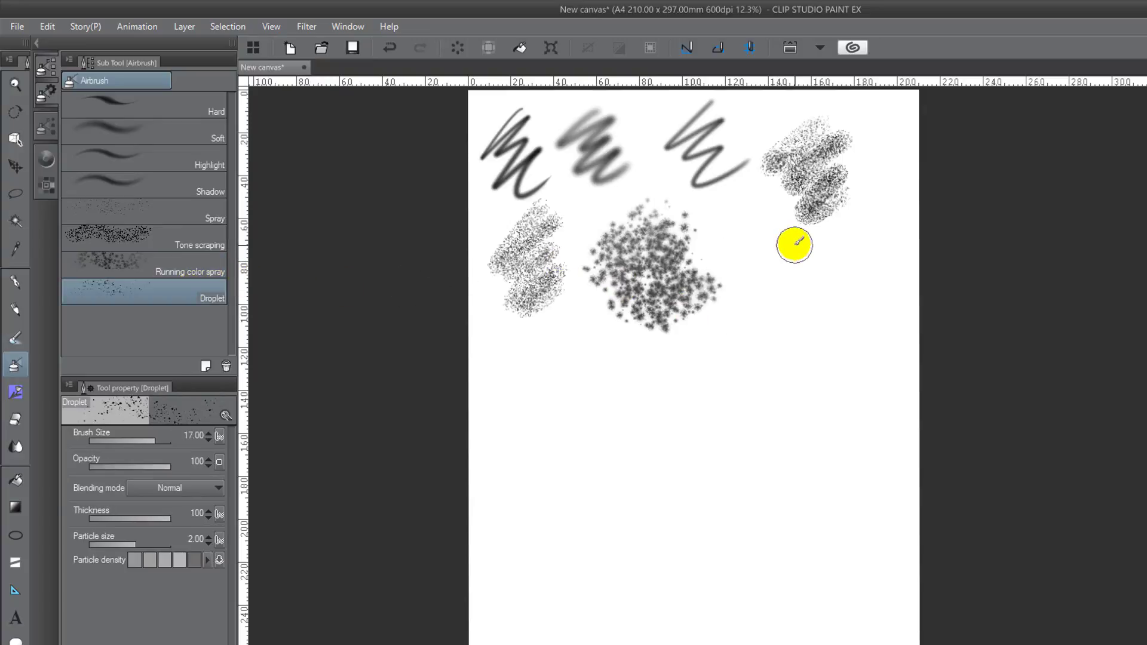
{"action": "mouse_move", "coordinate": [805, 226]}
{"action": "left_mouse_down"}
{"action": "mouse_move", "coordinate": [781, 356]}
{"action": "mouse_move", "coordinate": [794, 370]}
{"action": "left_mouse_up"}
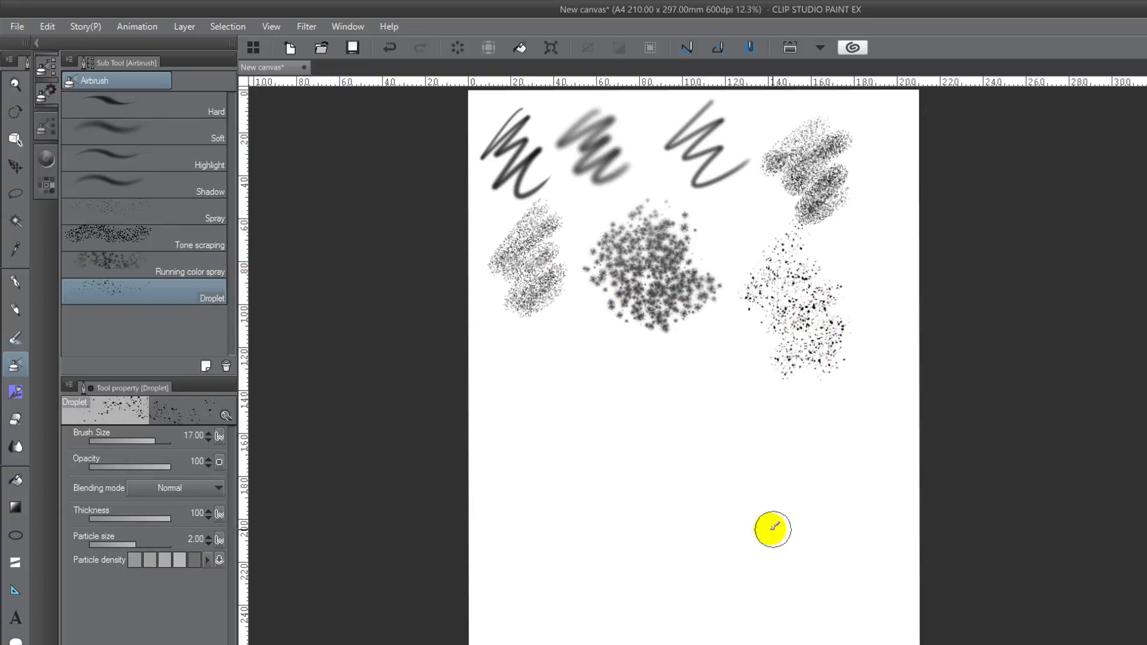
{"action": "key", "text": "Delete"}
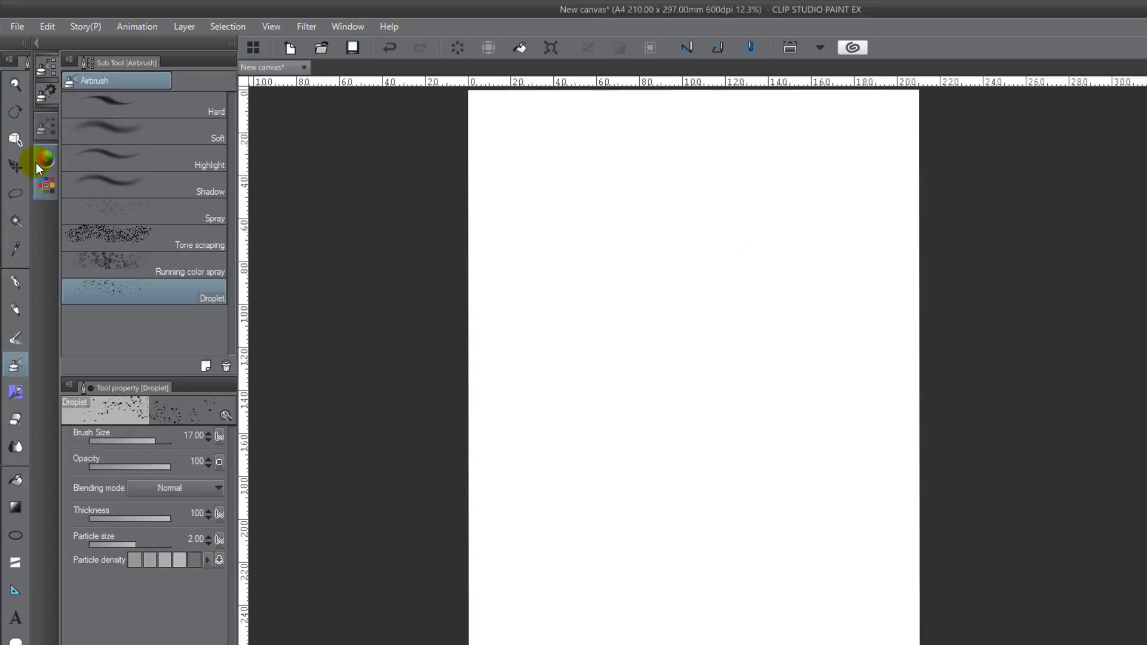
Step: Reselect the Hard airbrush, then switch to the Decoration tool's Effect brushes
{"action": "left_click", "coordinate": [93, 114]}
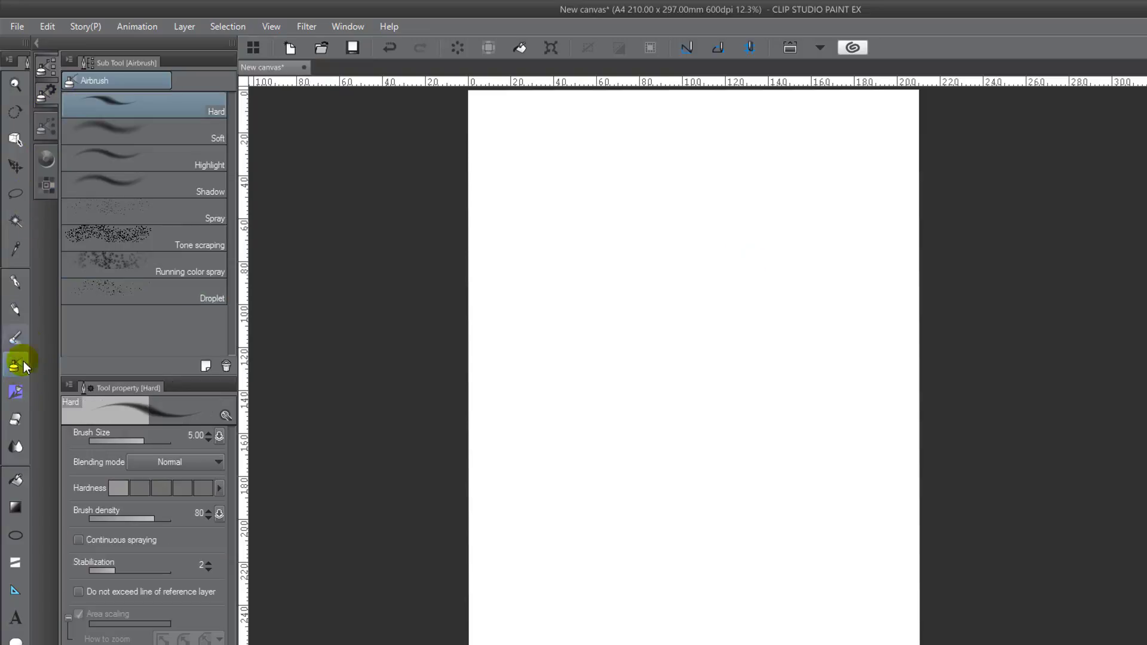
{"action": "left_click", "coordinate": [24, 390]}
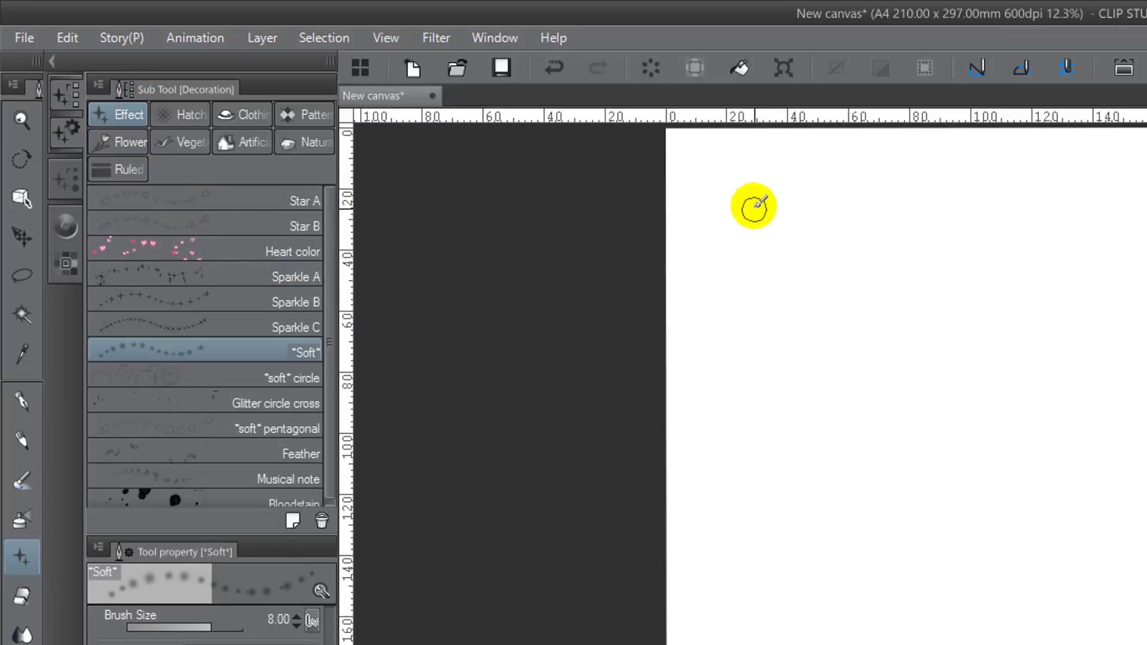
Step: Draw test strokes of soft dots, Star B outlined stars, dark cross-hatching and a Friction texture
{"action": "left_click_drag", "start_coordinate": [784, 178], "coordinate": [811, 317]}
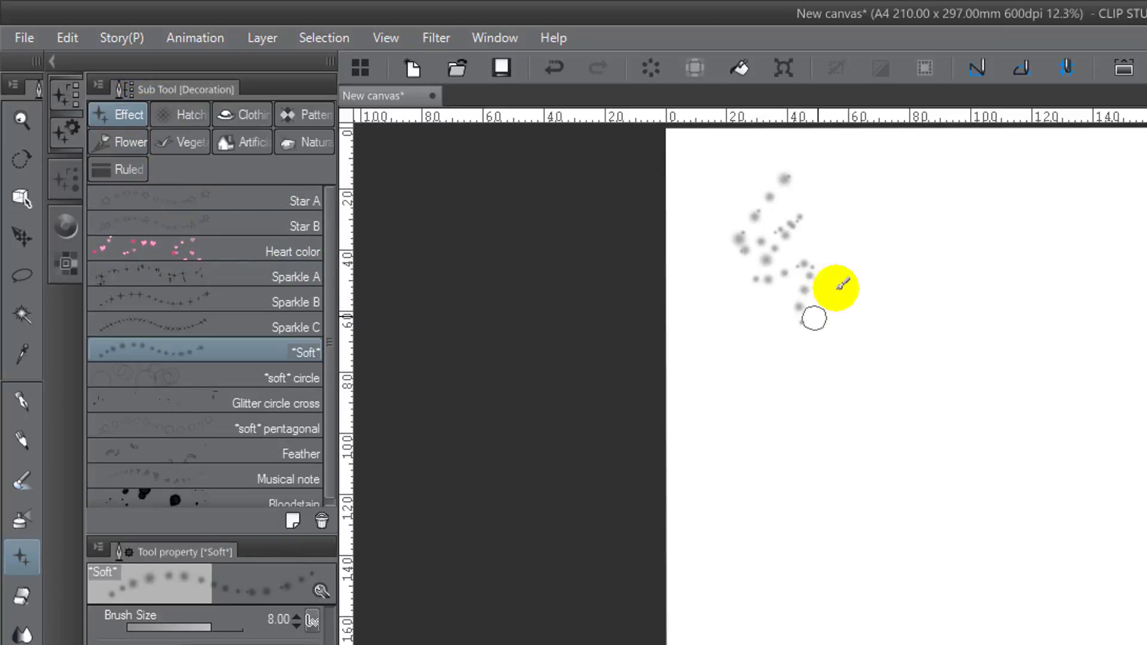
{"action": "left_click", "coordinate": [202, 232]}
{"action": "left_click_drag", "start_coordinate": [912, 226], "coordinate": [947, 266]}
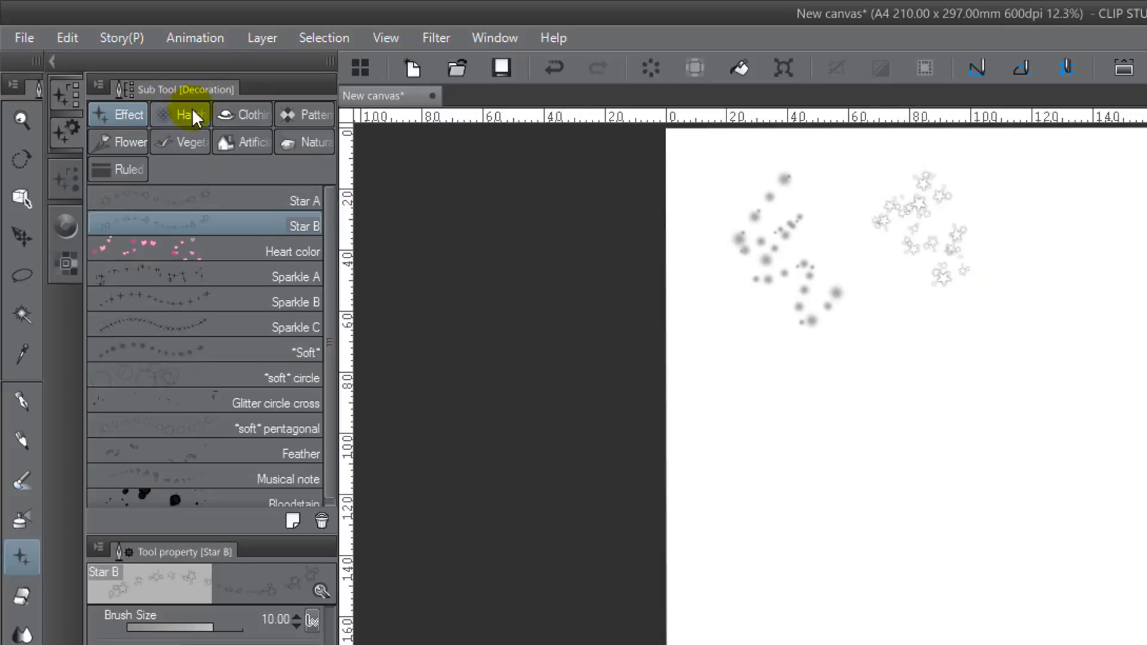
{"action": "left_click", "coordinate": [191, 116]}
{"action": "mouse_move", "coordinate": [1008, 244]}
{"action": "left_mouse_down"}
{"action": "mouse_move", "coordinate": [1059, 192]}
{"action": "mouse_move", "coordinate": [1043, 239]}
{"action": "mouse_move", "coordinate": [1076, 287]}
{"action": "left_mouse_up"}
{"action": "left_click", "coordinate": [124, 143]}
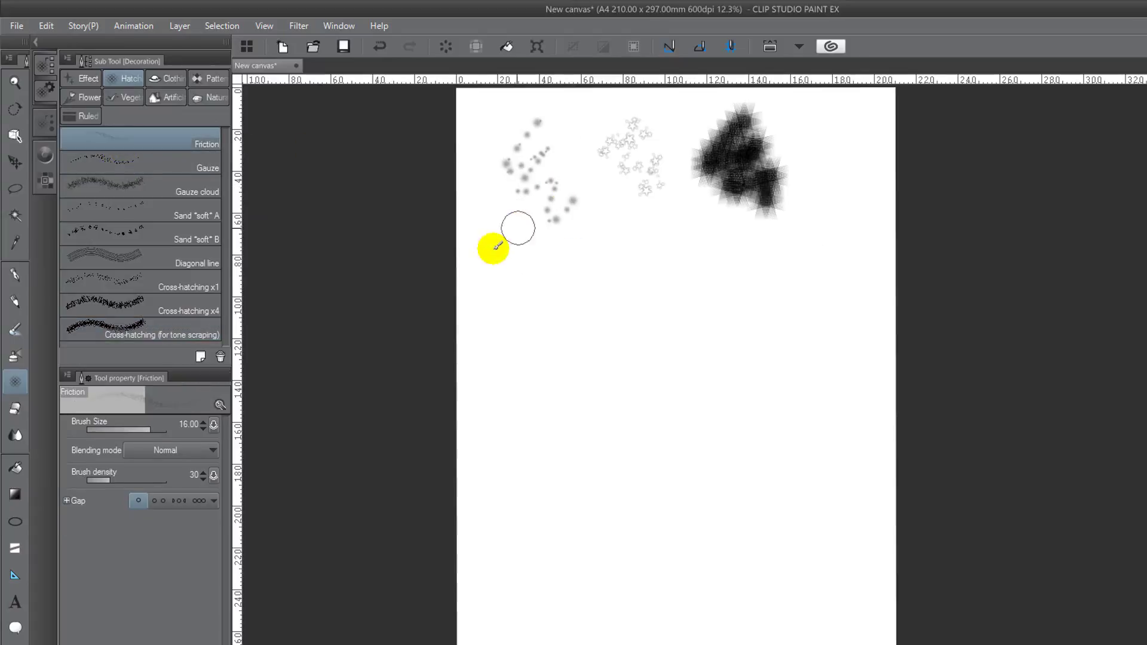
{"action": "mouse_move", "coordinate": [497, 245]}
{"action": "left_mouse_down"}
{"action": "mouse_move", "coordinate": [537, 302]}
{"action": "mouse_move", "coordinate": [571, 293]}
{"action": "left_mouse_up"}
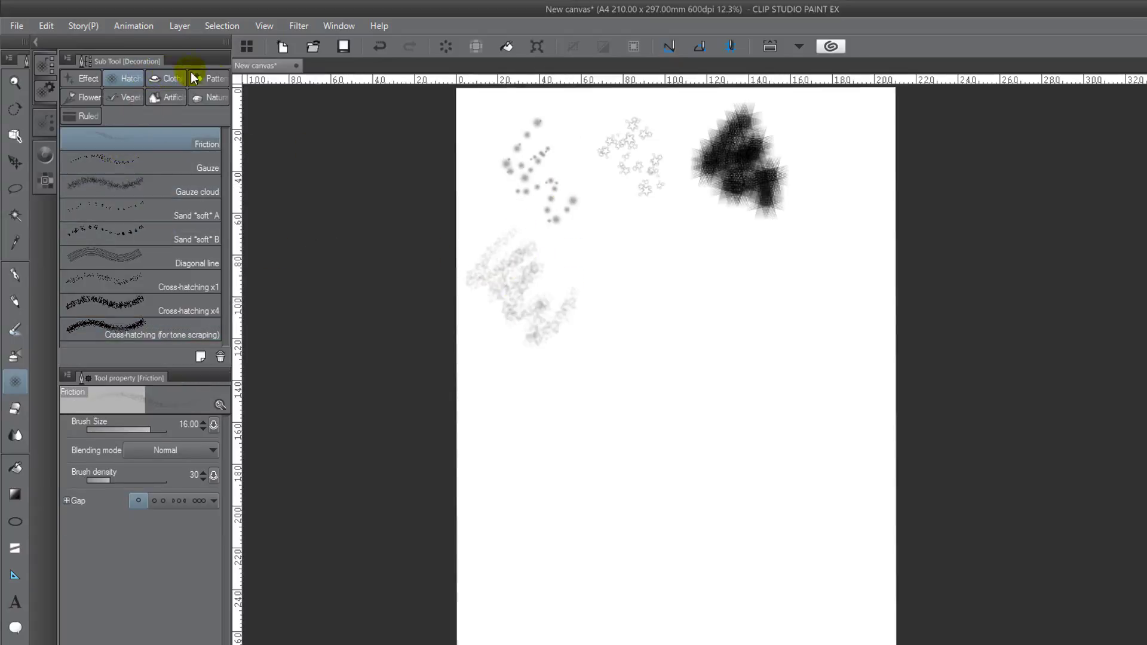
Step: Draw a flowered Tirolean Tape ribbon and a Simple frill strip below it
{"action": "left_click", "coordinate": [166, 78]}
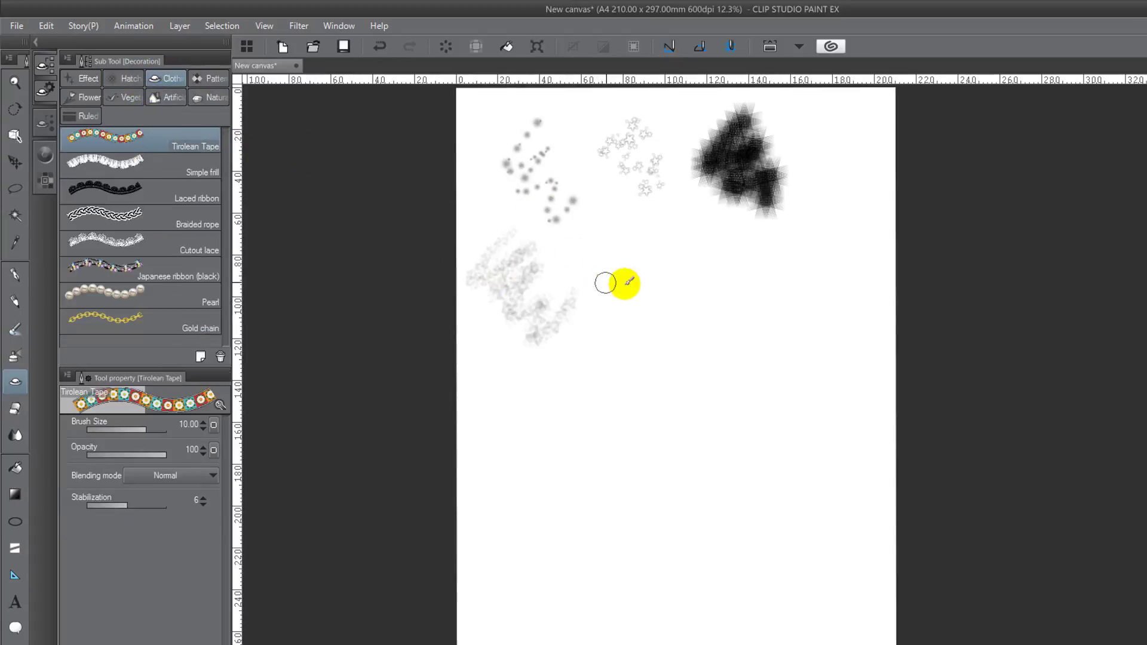
{"action": "left_click_drag", "start_coordinate": [629, 282], "coordinate": [741, 242]}
{"action": "left_click", "coordinate": [110, 165]}
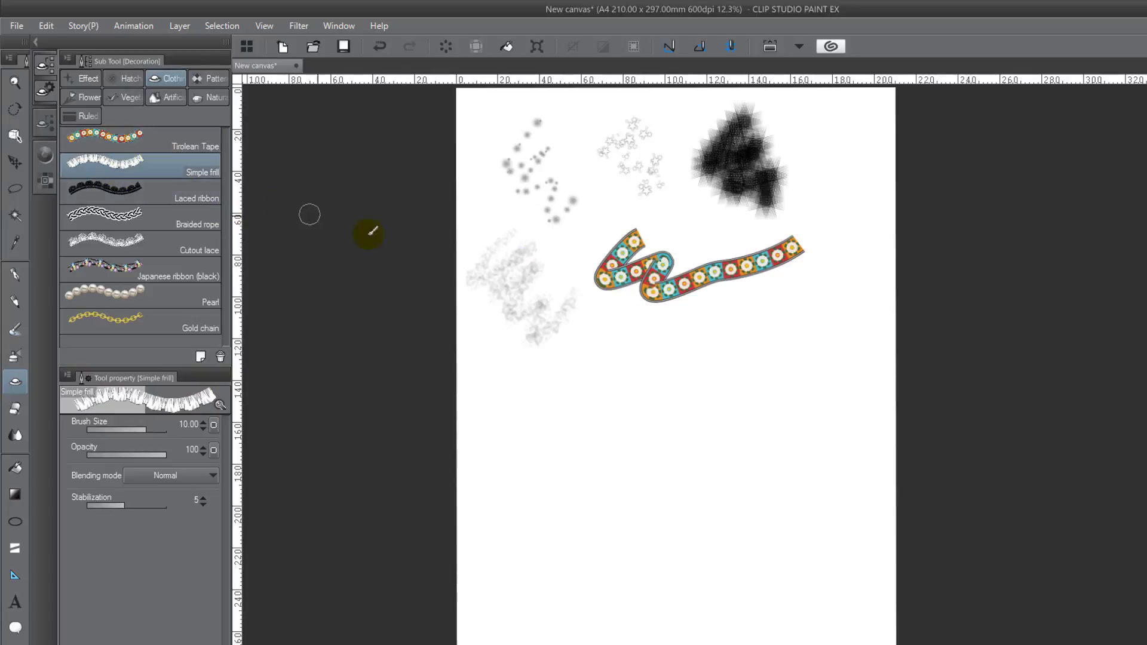
{"action": "left_click_drag", "start_coordinate": [537, 349], "coordinate": [794, 328]}
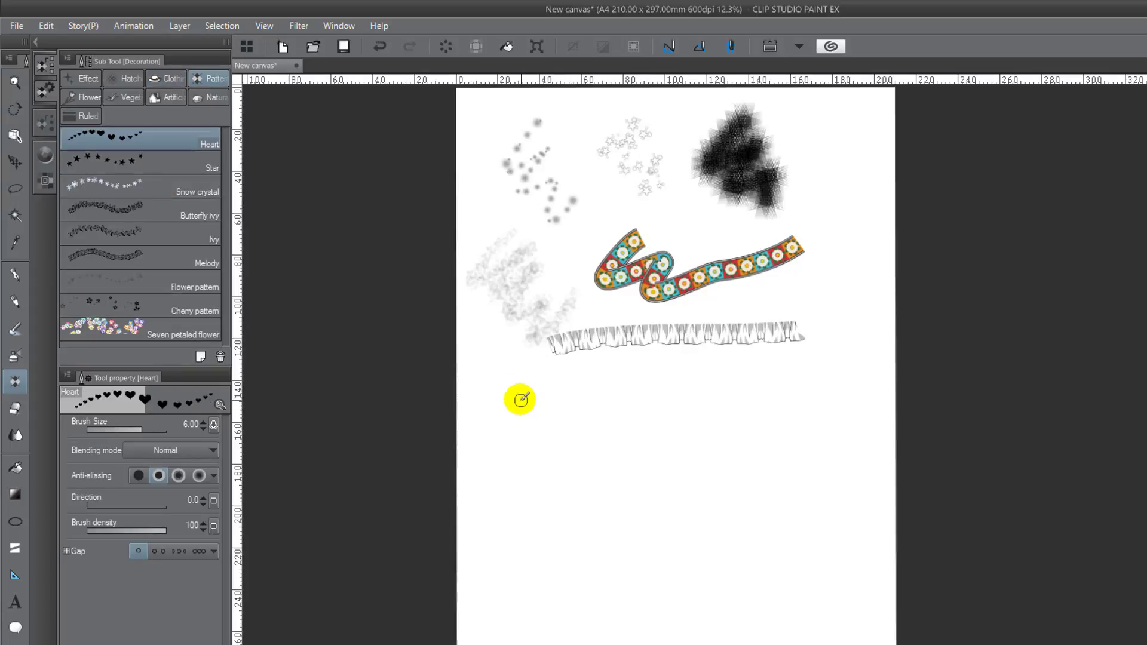
Step: Paint sample strokes of black hearts, light-blue snow crystals and black stars
{"action": "left_click_drag", "start_coordinate": [513, 397], "coordinate": [579, 412]}
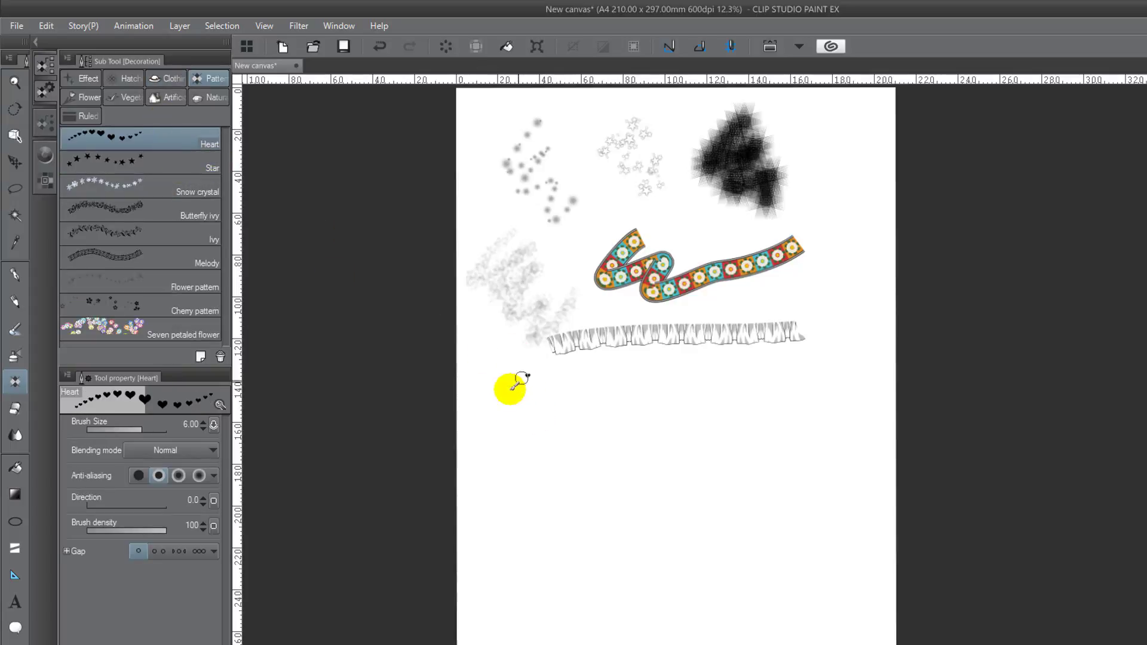
{"action": "left_click", "coordinate": [146, 182]}
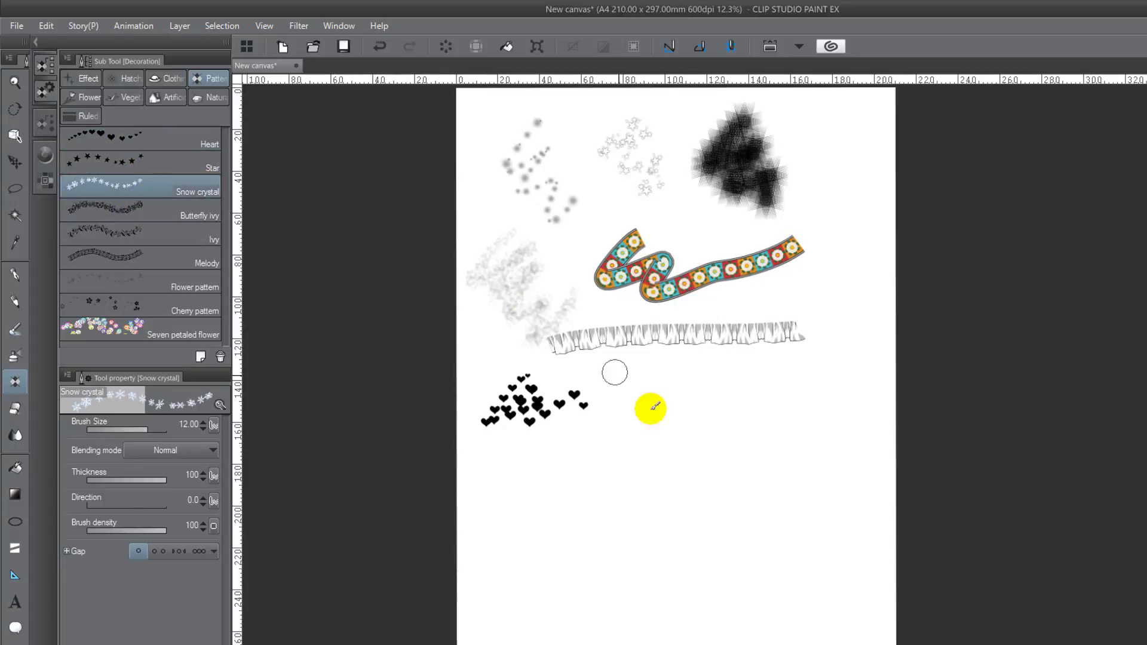
{"action": "left_click_drag", "start_coordinate": [617, 421], "coordinate": [756, 382]}
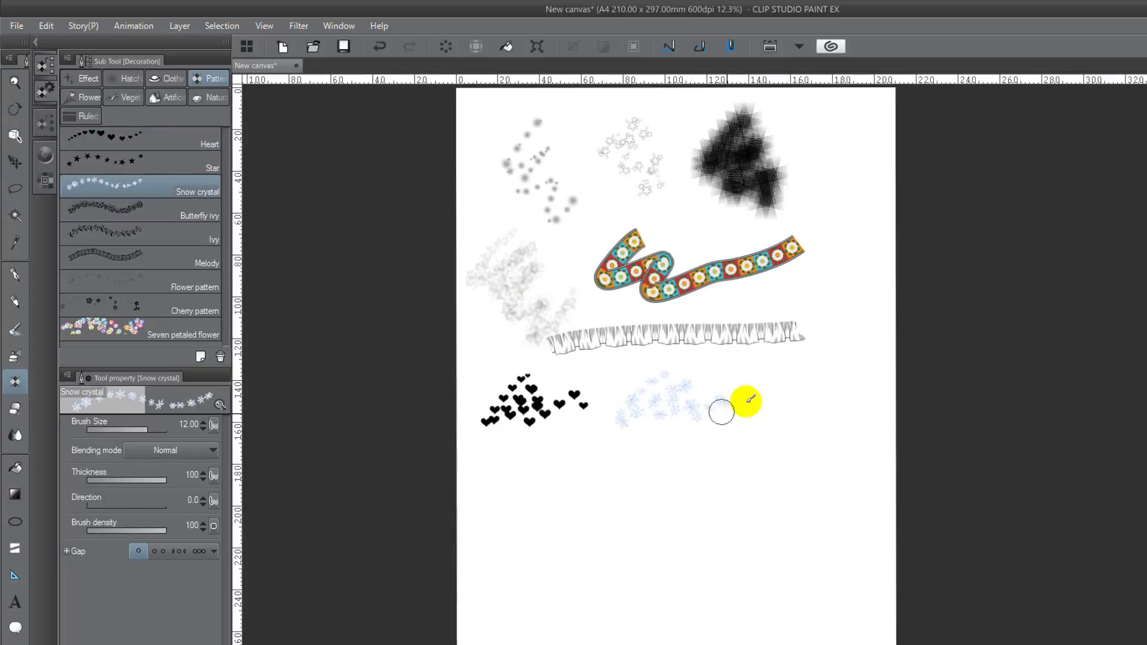
{"action": "left_click", "coordinate": [92, 159]}
{"action": "left_click_drag", "start_coordinate": [686, 417], "coordinate": [780, 378]}
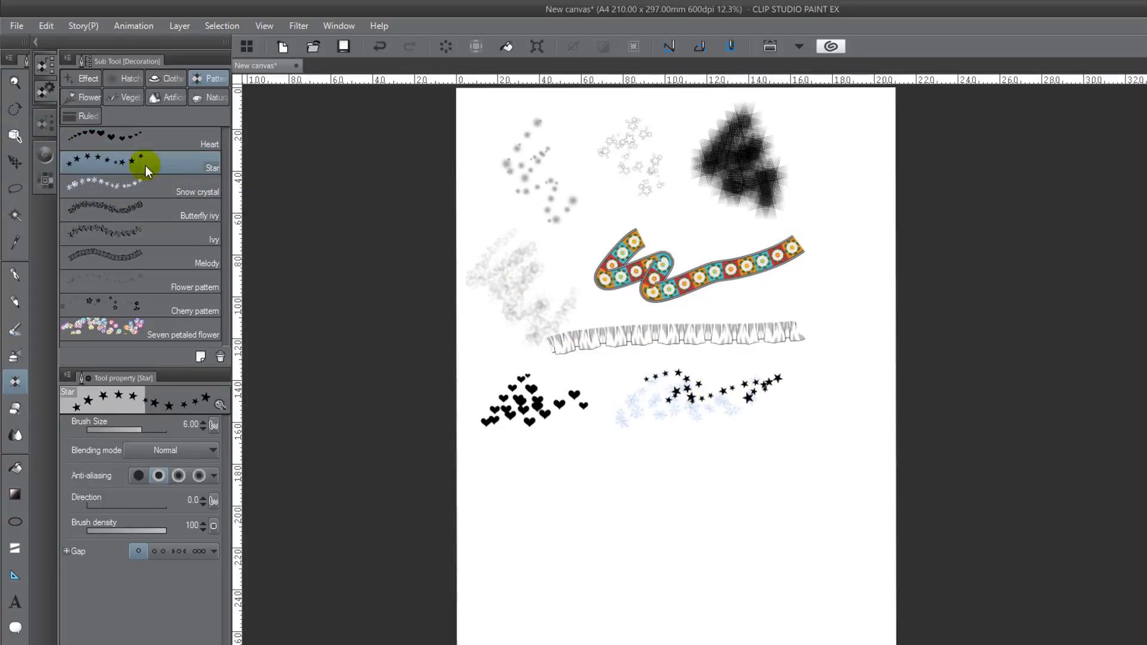
Step: Paint a cluster of outlined bellflowers and a dense black Clematis cluster beside it
{"action": "left_click", "coordinate": [88, 95]}
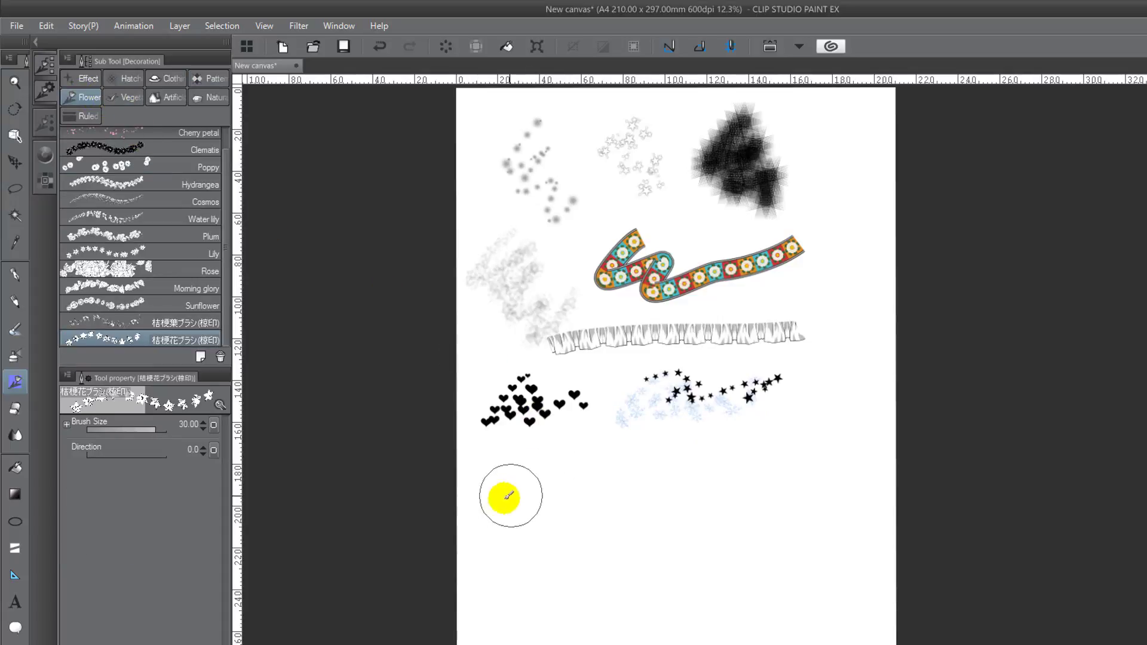
{"action": "left_click_drag", "start_coordinate": [509, 484], "coordinate": [526, 457]}
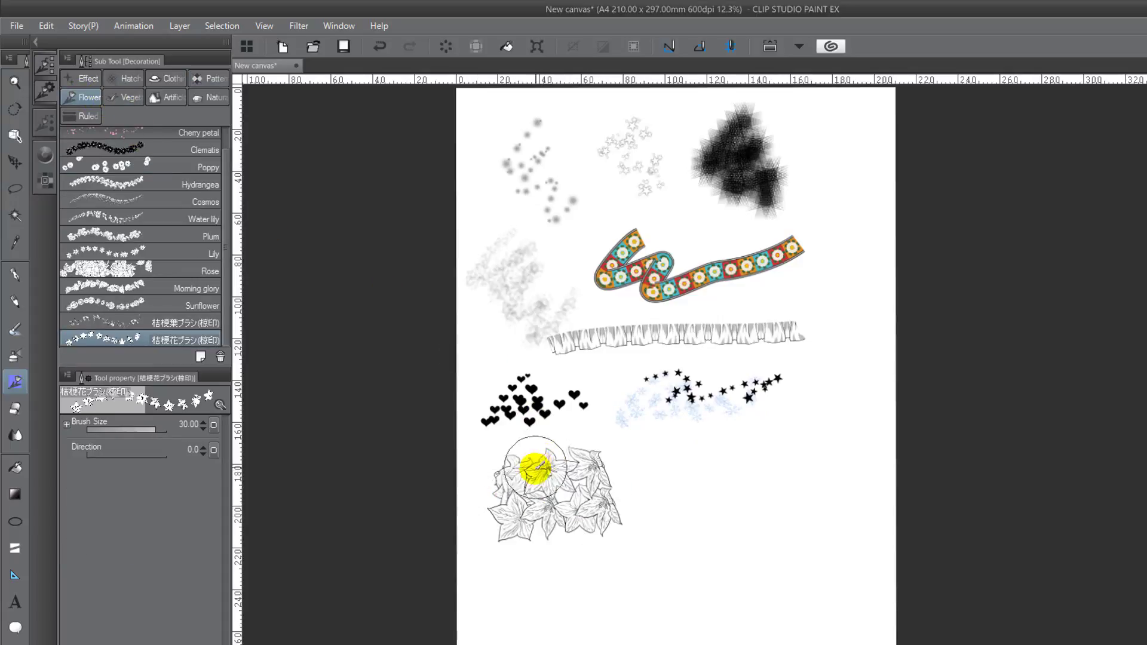
{"action": "scroll", "coordinate": [227, 238], "scroll_direction": "up", "scroll_amount": 1}
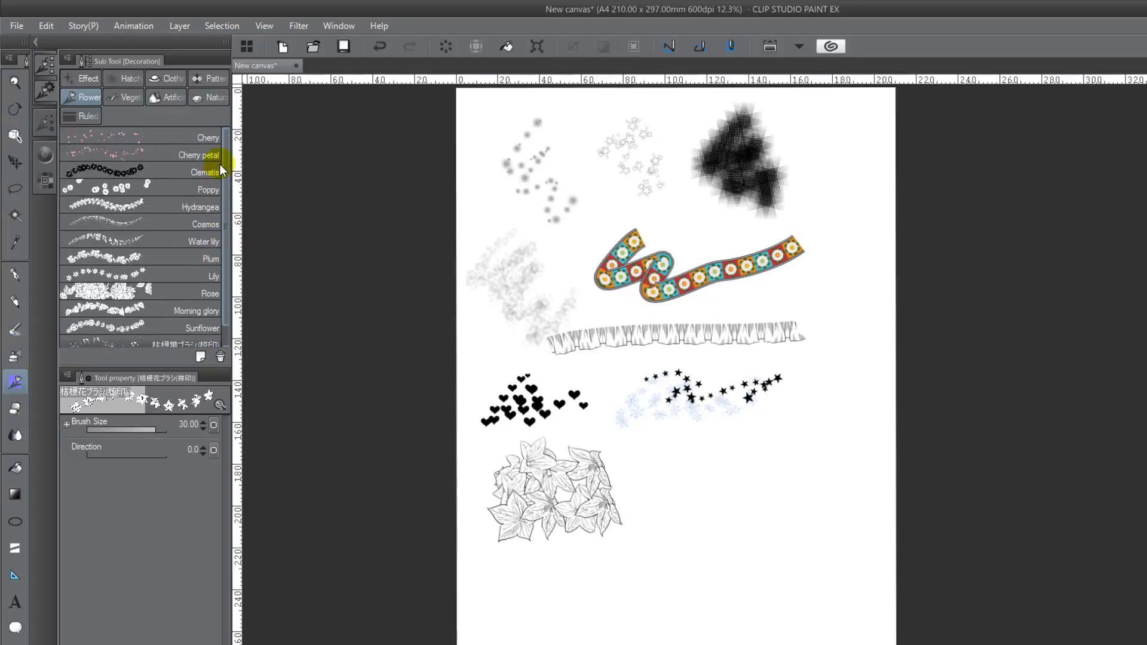
{"action": "left_click", "coordinate": [124, 170]}
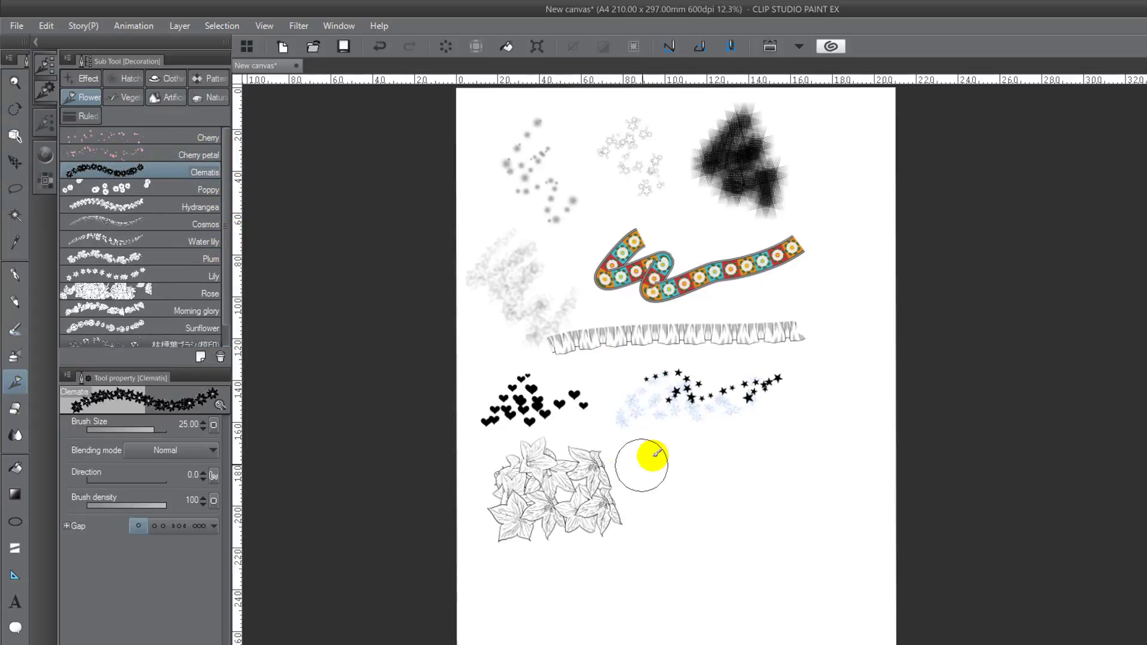
{"action": "left_click_drag", "start_coordinate": [650, 456], "coordinate": [622, 484]}
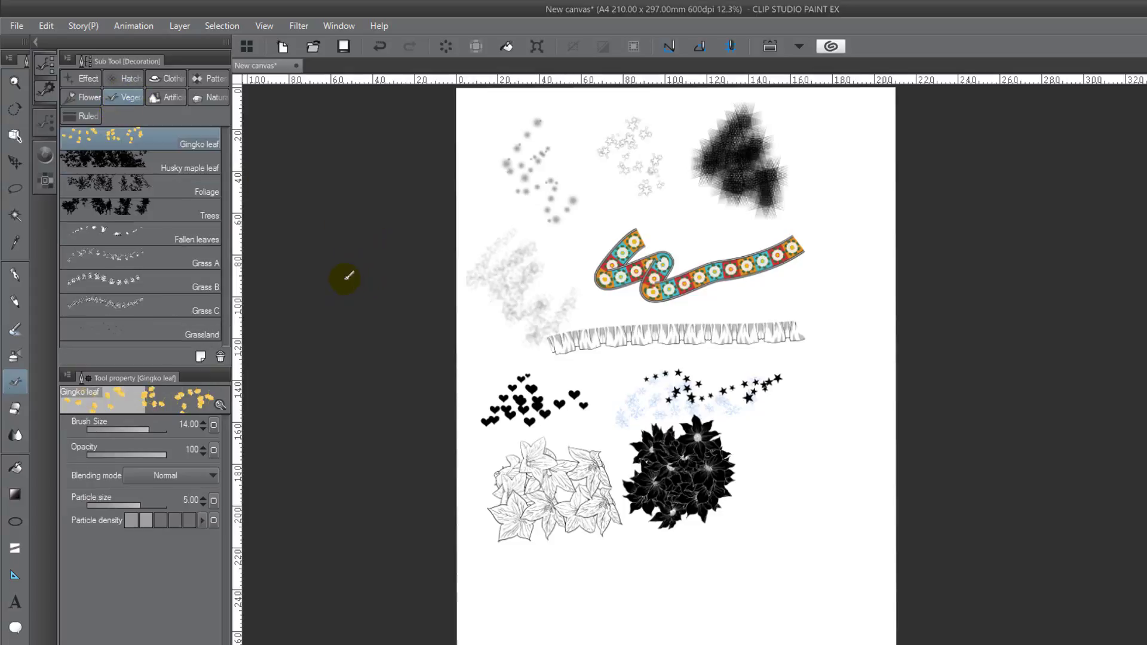
Step: Paint yellow Gingko leaves at right and black Husky maple leaves at bottom left
{"action": "left_click_drag", "start_coordinate": [771, 463], "coordinate": [809, 479]}
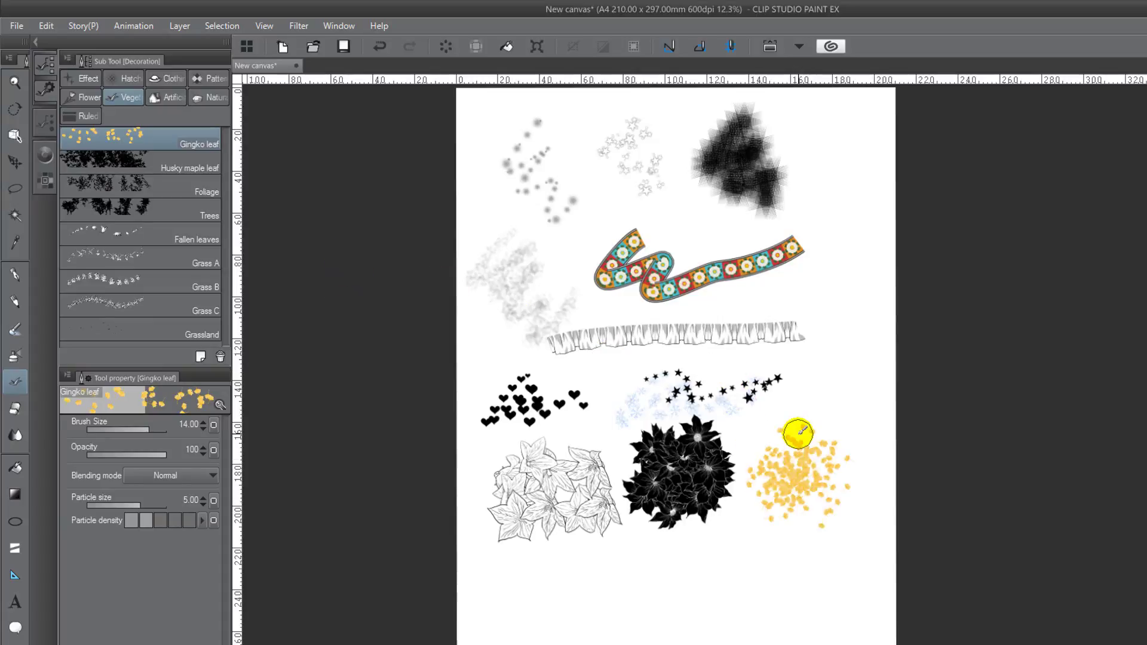
{"action": "left_click", "coordinate": [153, 168]}
{"action": "left_click_drag", "start_coordinate": [486, 568], "coordinate": [272, 350]}
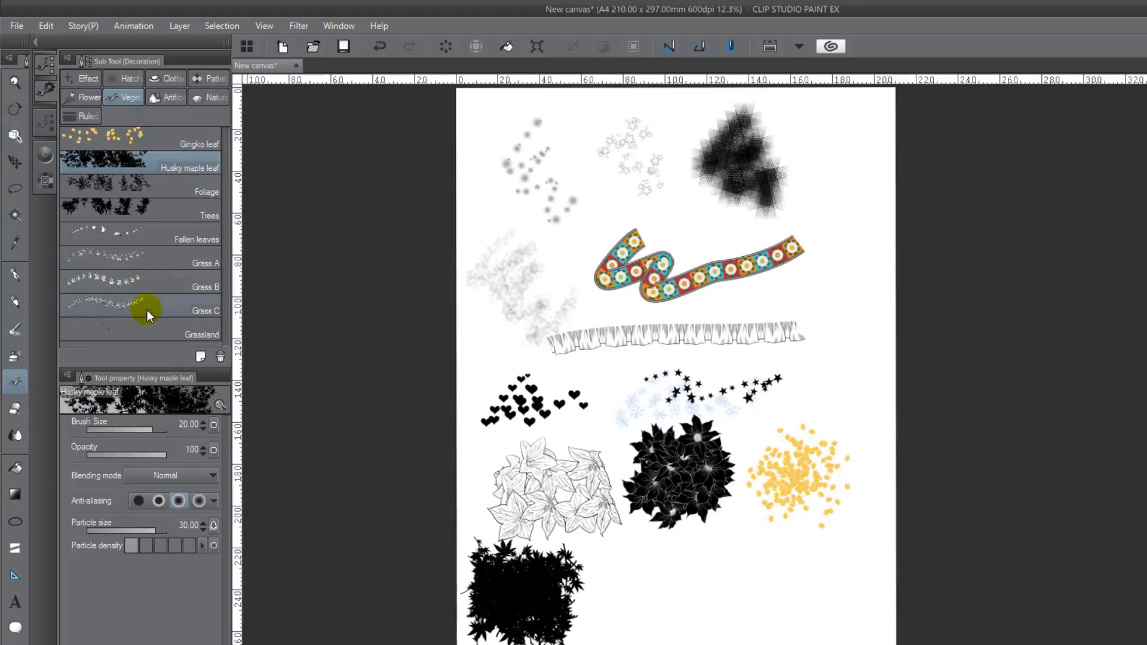
Step: Paint sparse Grassland grass along the bottom and a dense Grass B patch at bottom right
{"action": "left_click", "coordinate": [139, 335]}
{"action": "left_click_drag", "start_coordinate": [573, 604], "coordinate": [662, 614]}
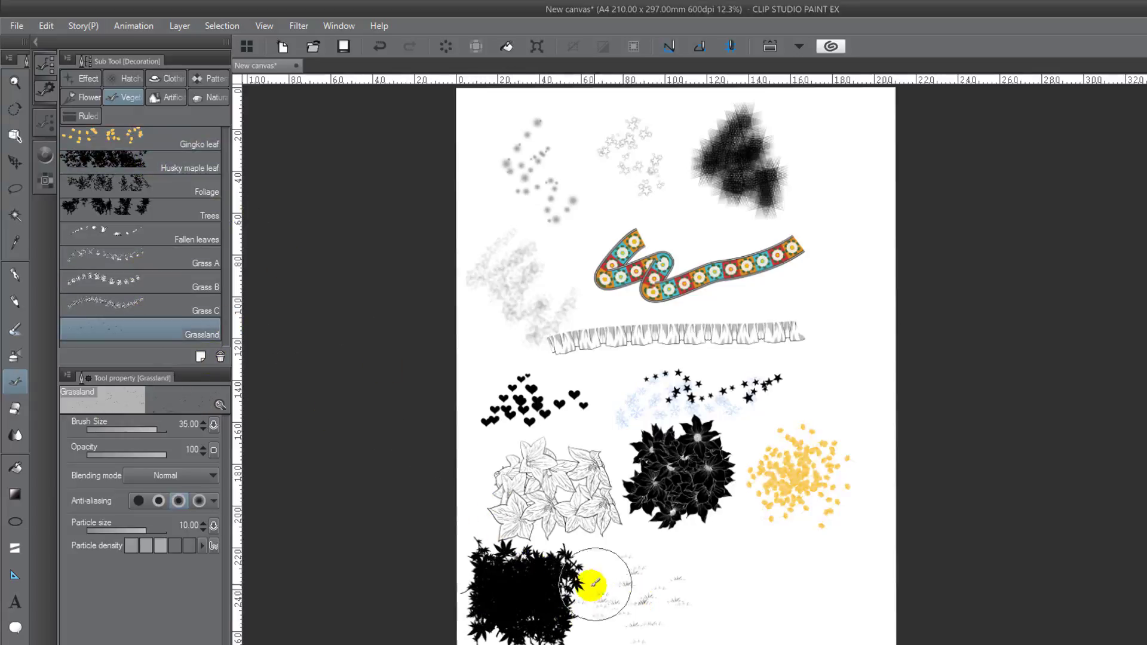
{"action": "left_click", "coordinate": [157, 281]}
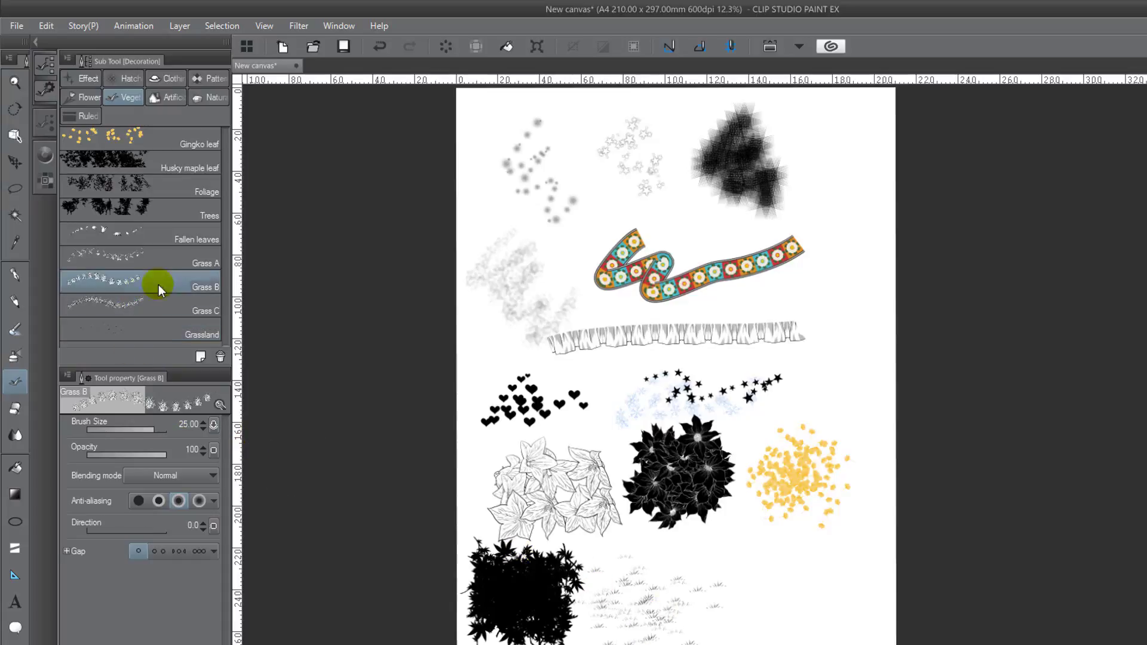
{"action": "left_click_drag", "start_coordinate": [707, 570], "coordinate": [760, 589]}
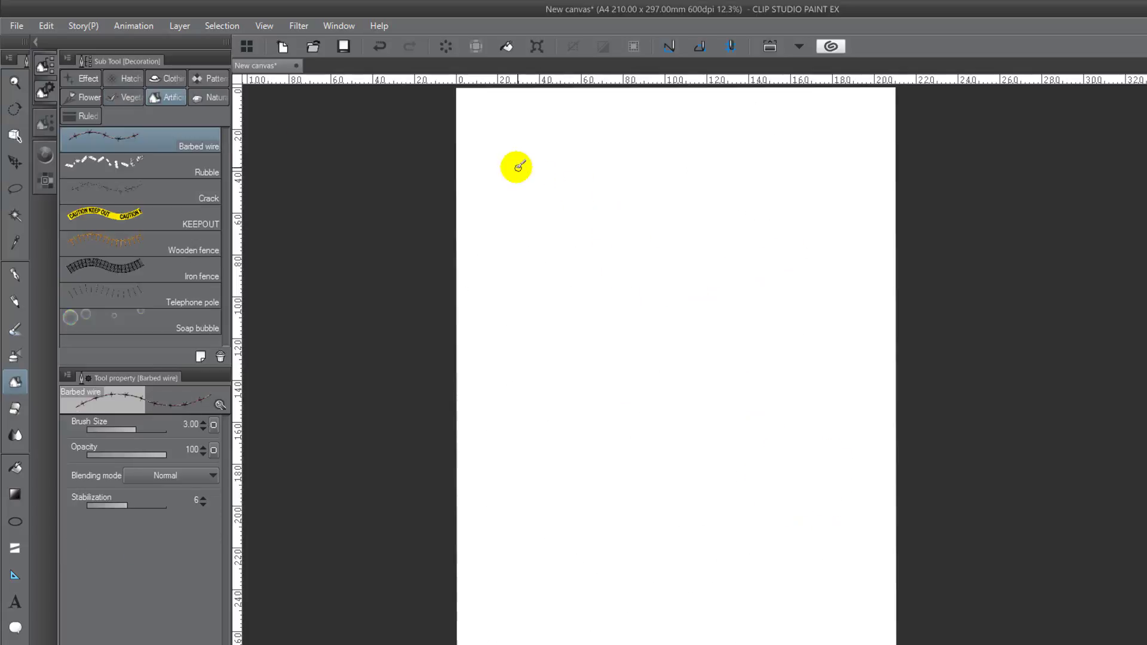
Step: Draw a barbed wire line, rubble below it, and a yellow KEEPOUT caution tape strip
{"action": "left_click_drag", "start_coordinate": [490, 143], "coordinate": [781, 124]}
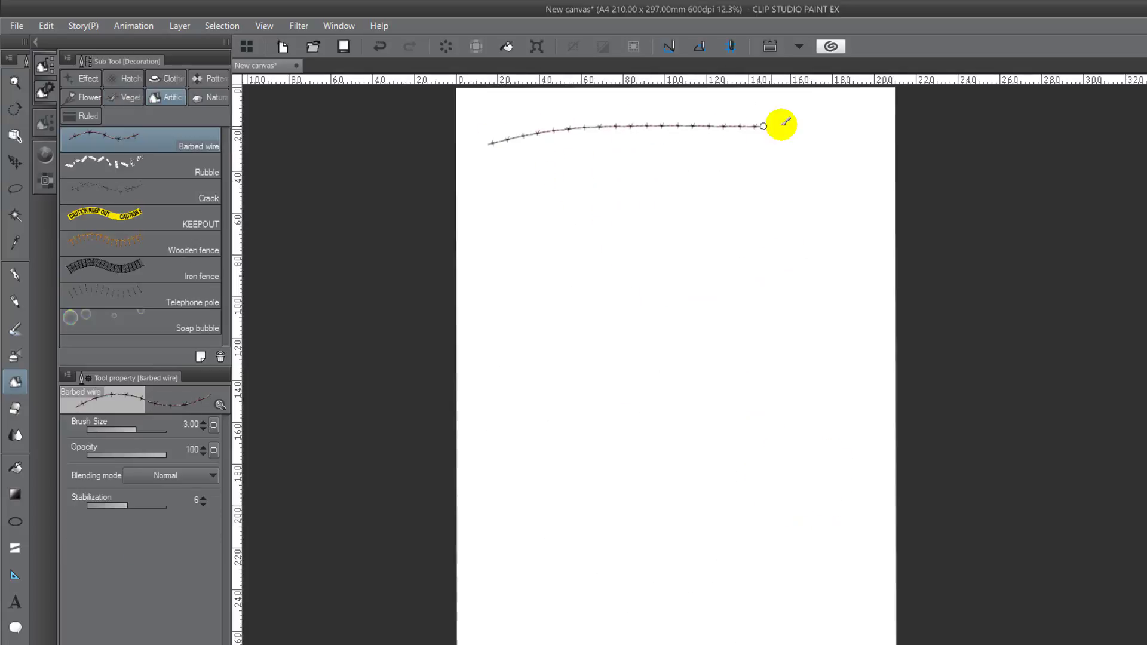
{"action": "left_click", "coordinate": [158, 165]}
{"action": "left_click_drag", "start_coordinate": [473, 187], "coordinate": [572, 190]}
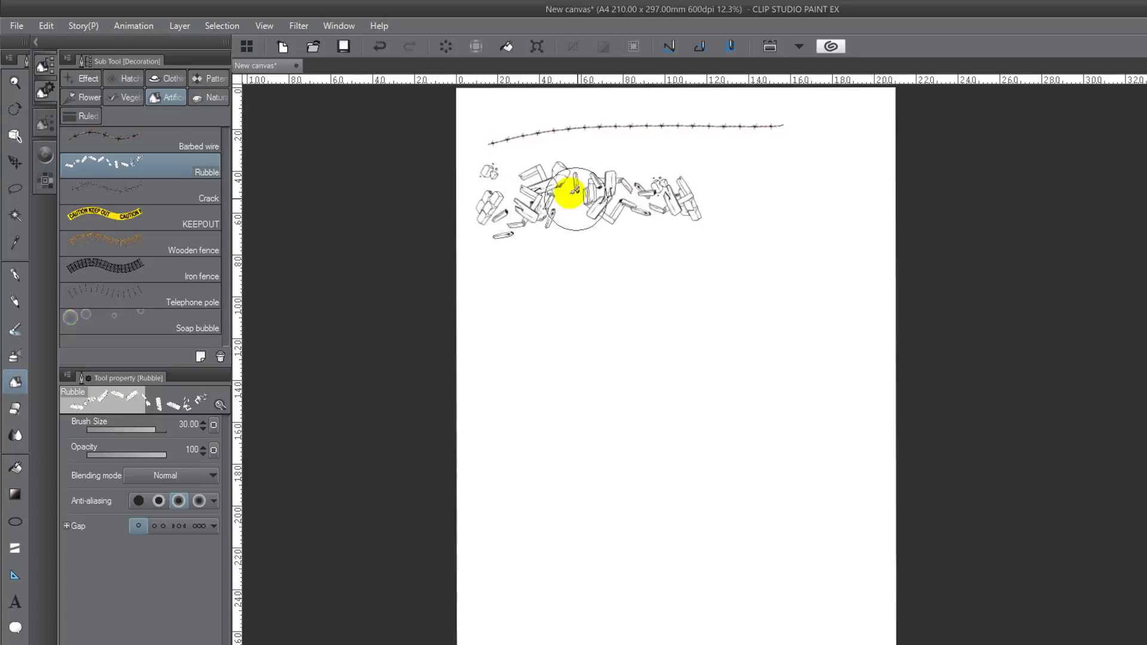
{"action": "left_click", "coordinate": [163, 217]}
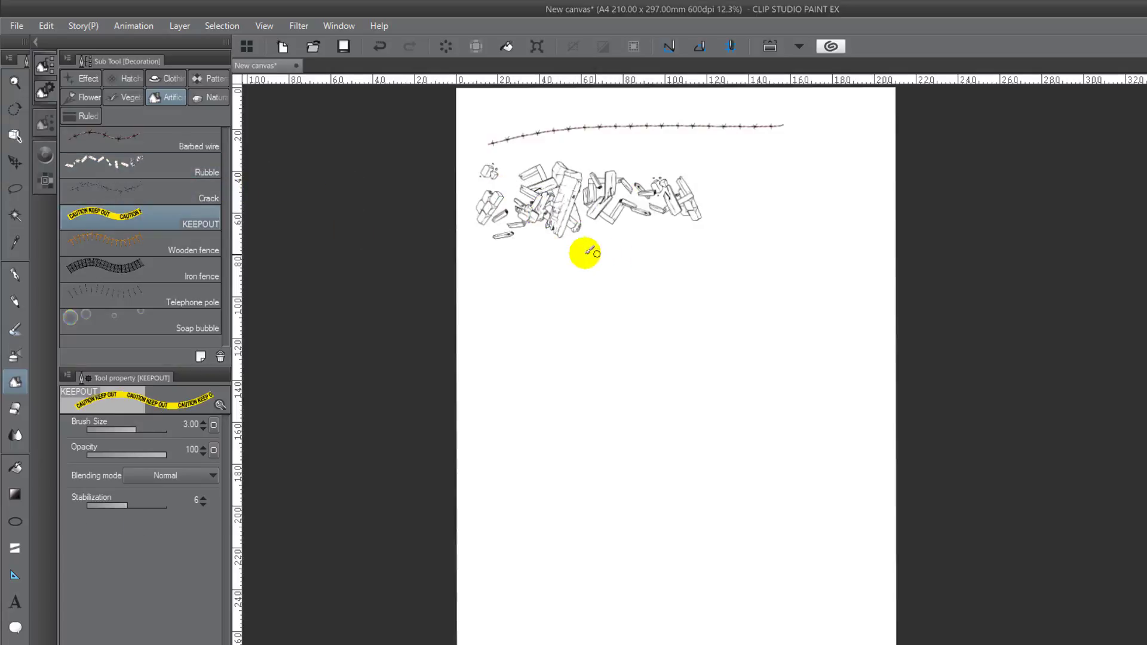
{"action": "left_click_drag", "start_coordinate": [566, 256], "coordinate": [822, 239]}
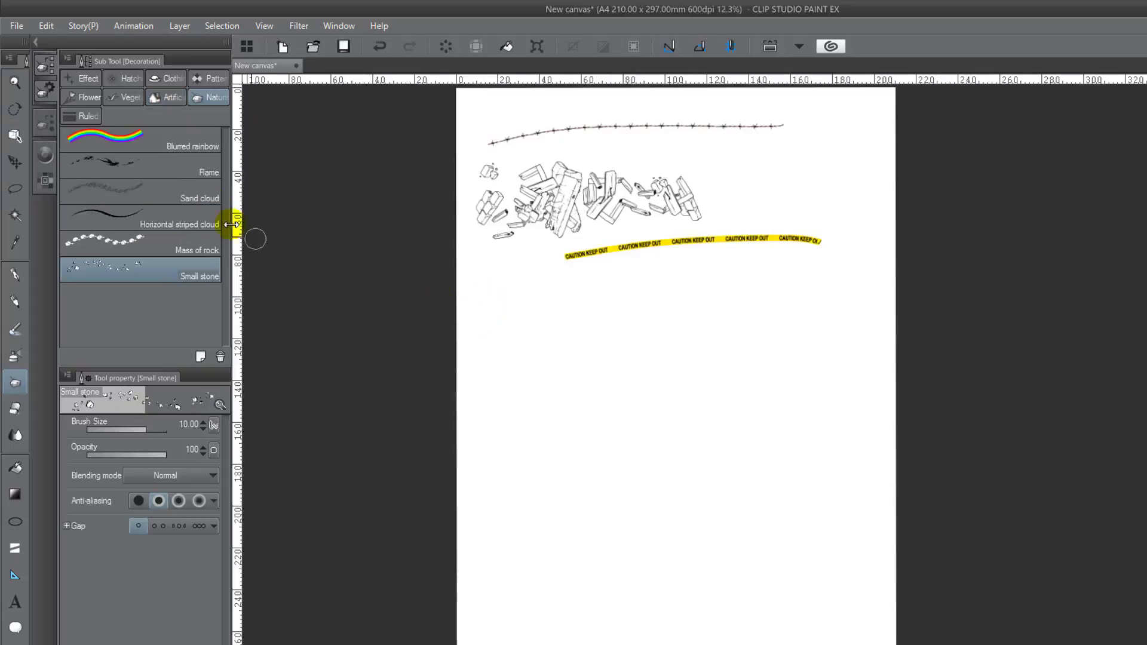
Step: Draw a Blurred rainbow arc and Flame strokes below the caution tape
{"action": "left_click", "coordinate": [212, 148]}
{"action": "left_click_drag", "start_coordinate": [496, 331], "coordinate": [743, 276]}
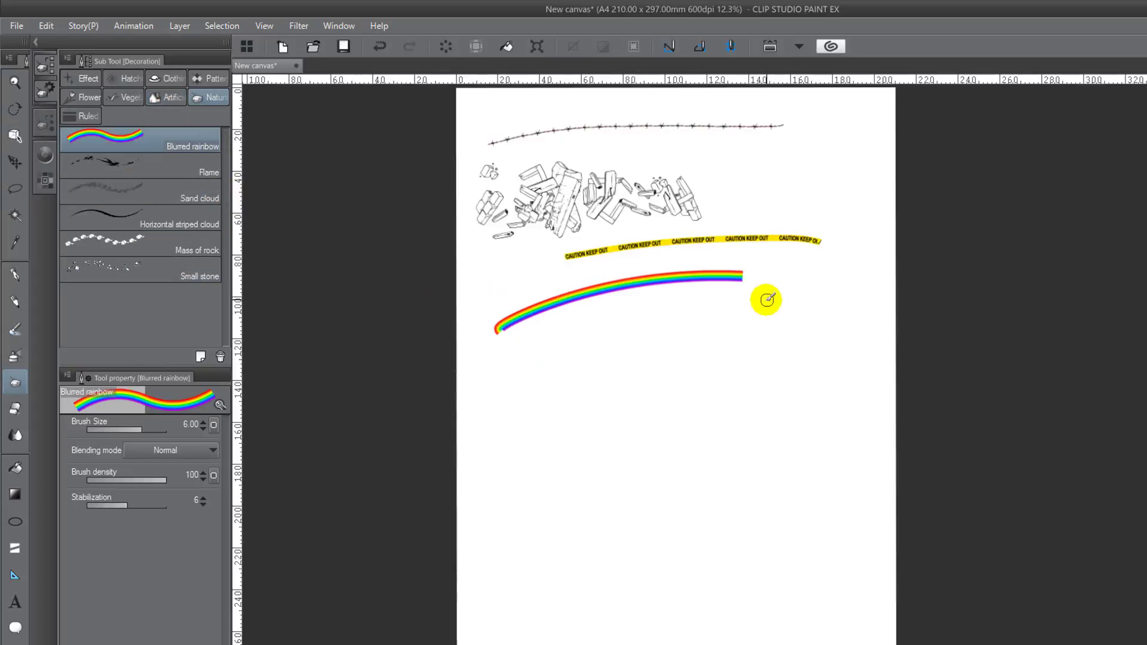
{"action": "left_click", "coordinate": [167, 170]}
{"action": "left_click_drag", "start_coordinate": [551, 342], "coordinate": [500, 375]}
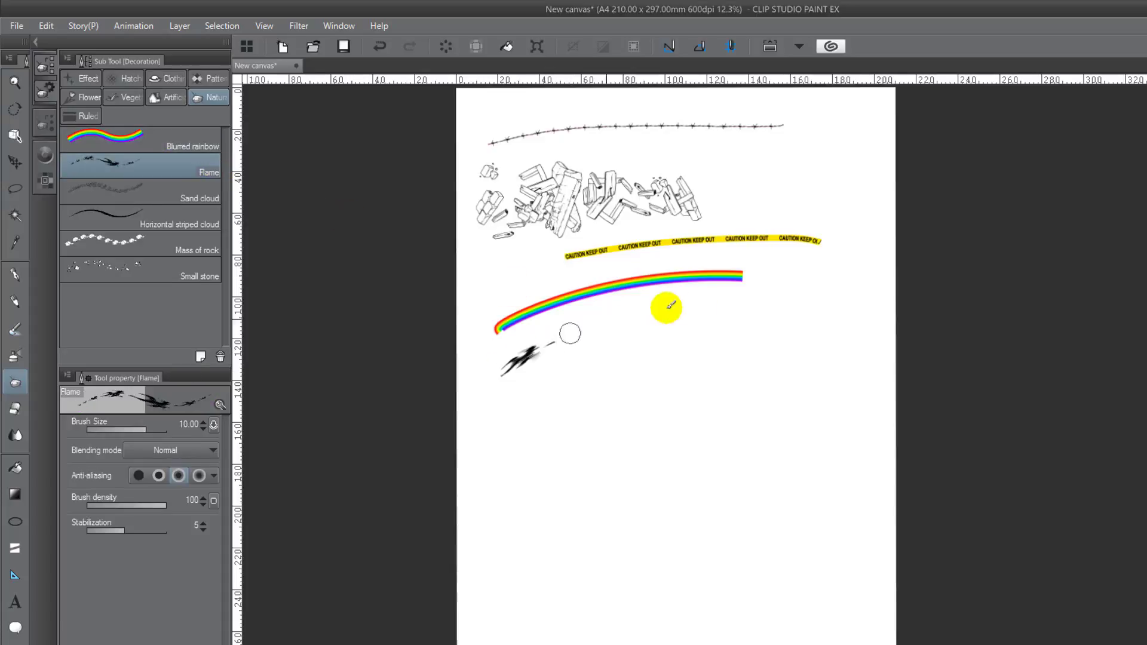
{"action": "left_click_drag", "start_coordinate": [666, 308], "coordinate": [692, 308]}
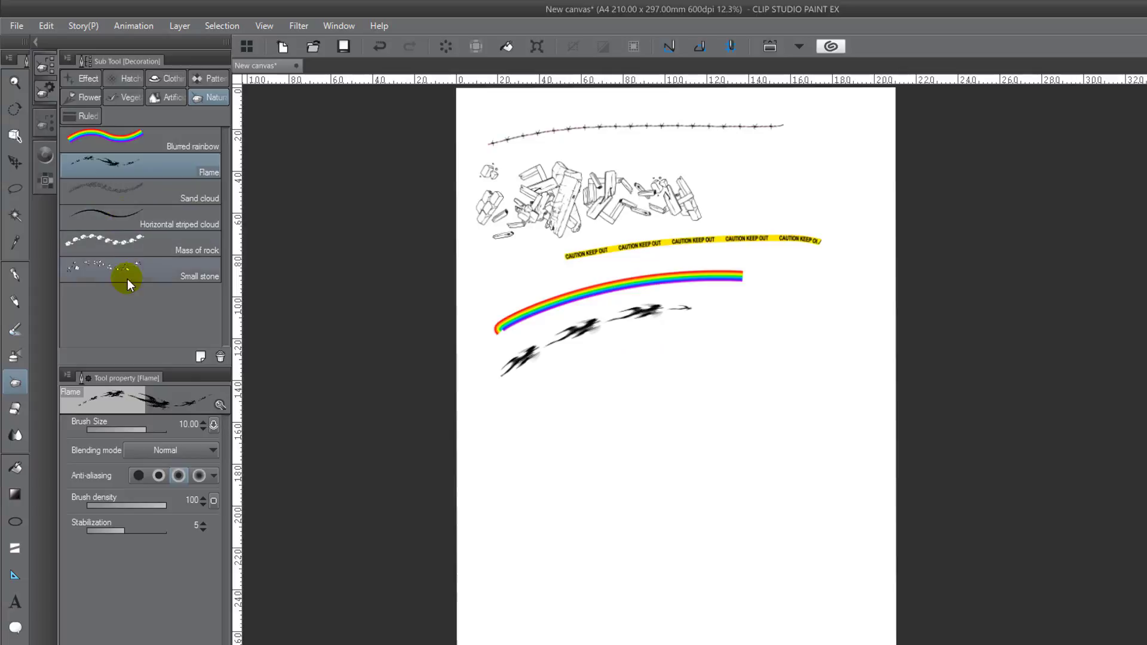
Step: Paint Mass of rock clumps below the flames with Small stones scattered to their right
{"action": "left_click", "coordinate": [156, 242]}
{"action": "mouse_move", "coordinate": [631, 374]}
{"action": "left_mouse_down"}
{"action": "mouse_move", "coordinate": [625, 426]}
{"action": "mouse_move", "coordinate": [654, 431]}
{"action": "left_mouse_up"}
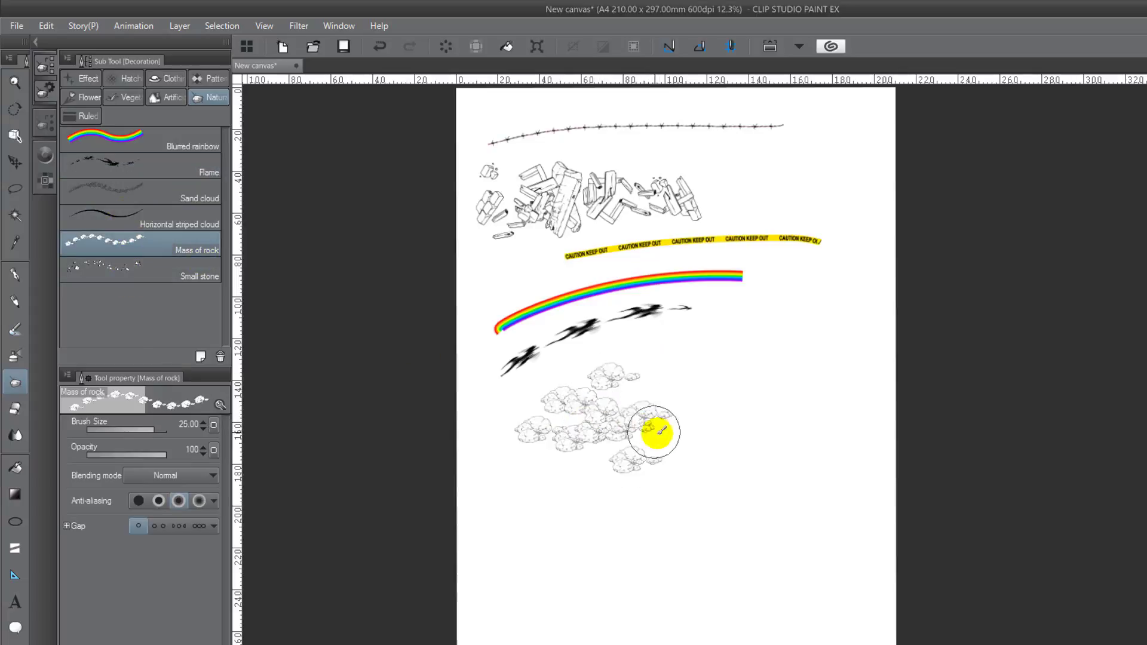
{"action": "left_click", "coordinate": [146, 266]}
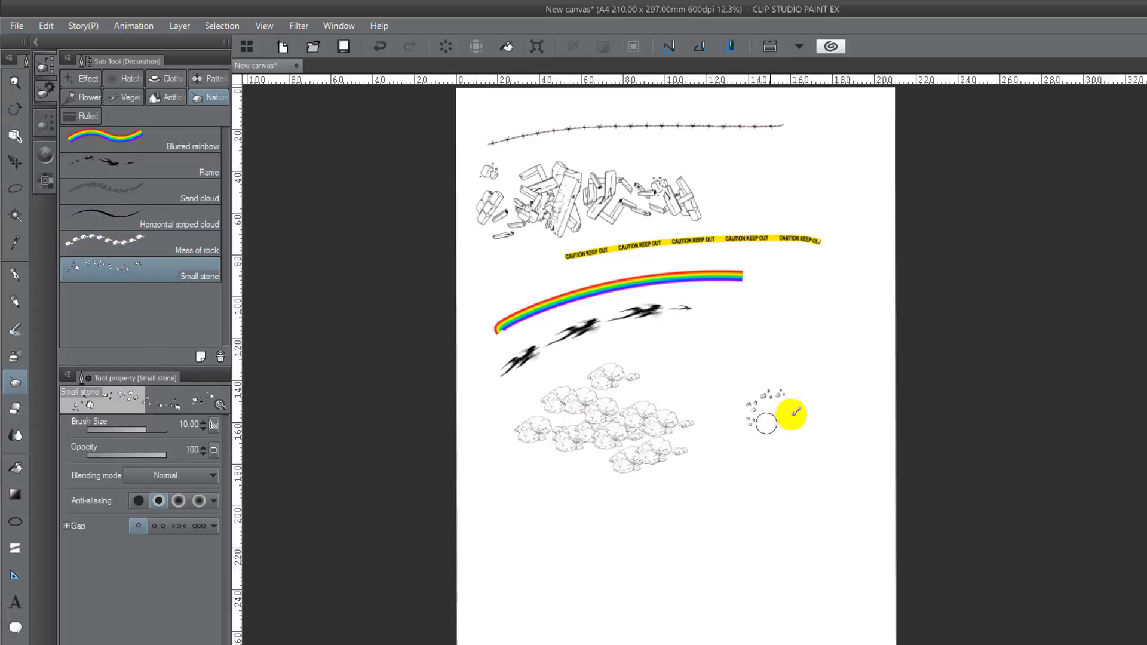
{"action": "left_click_drag", "start_coordinate": [784, 407], "coordinate": [788, 436]}
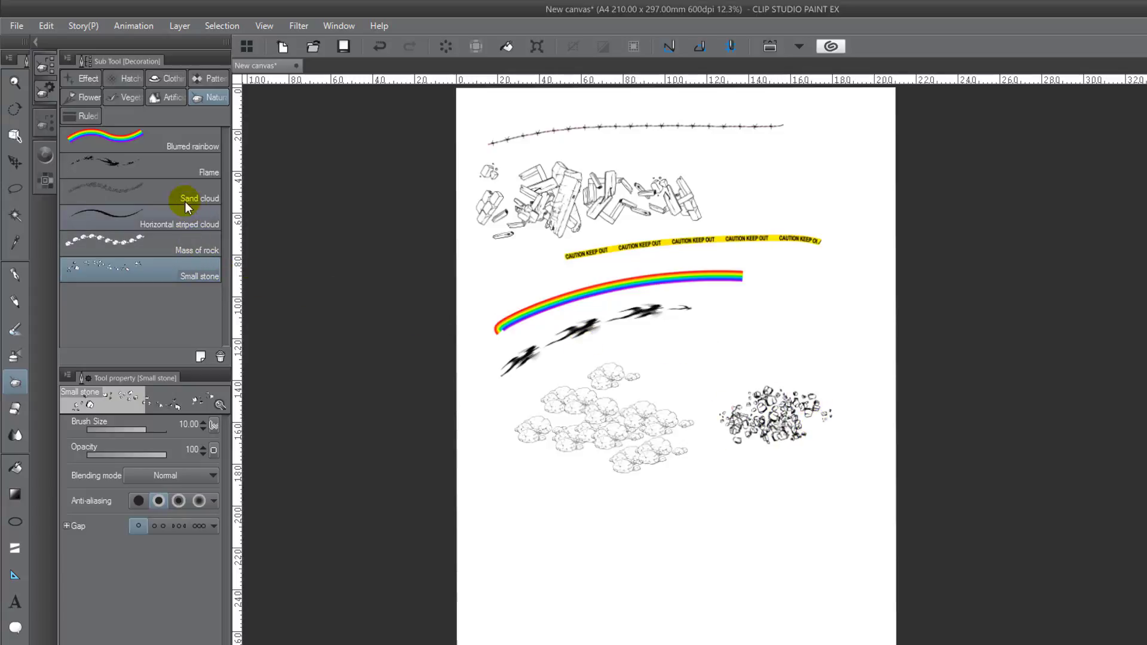
Step: Paint a black Horizontal striped cloud and a grey Sand cloud, then show the Ruled decorations
{"action": "left_click", "coordinate": [203, 221]}
{"action": "mouse_move", "coordinate": [508, 525]}
{"action": "left_mouse_down"}
{"action": "mouse_move", "coordinate": [548, 544]}
{"action": "mouse_move", "coordinate": [615, 530]}
{"action": "mouse_move", "coordinate": [615, 594]}
{"action": "mouse_move", "coordinate": [579, 607]}
{"action": "mouse_move", "coordinate": [743, 605]}
{"action": "mouse_move", "coordinate": [711, 596]}
{"action": "mouse_move", "coordinate": [568, 609]}
{"action": "left_mouse_up"}
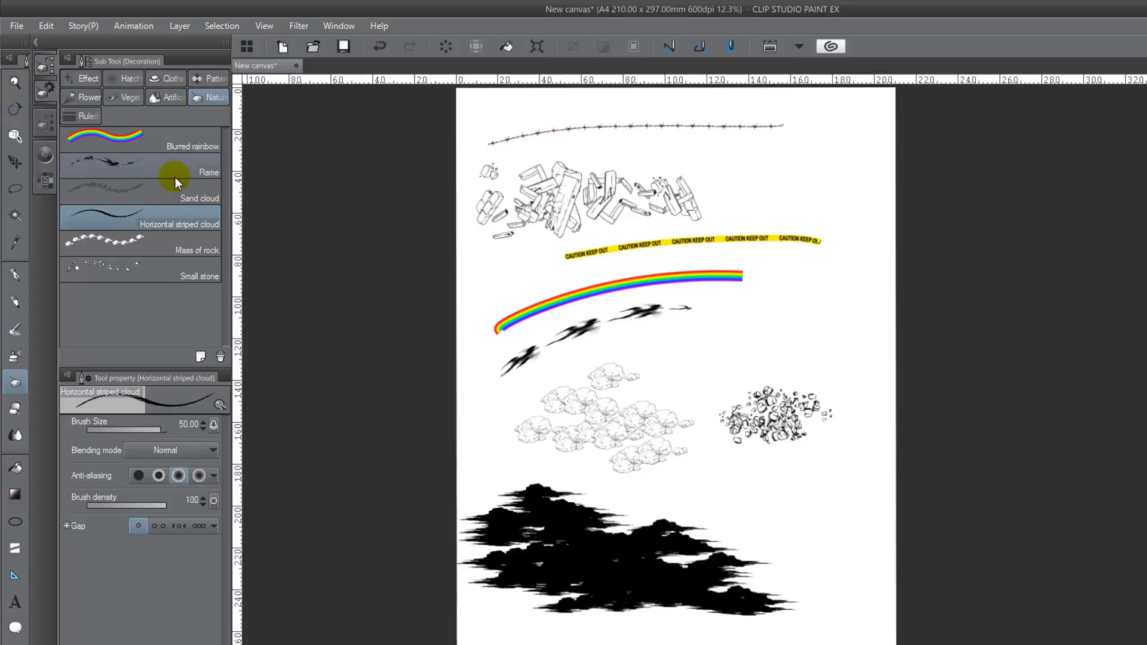
{"action": "left_click", "coordinate": [188, 199]}
{"action": "mouse_move", "coordinate": [703, 412]}
{"action": "left_mouse_down"}
{"action": "mouse_move", "coordinate": [704, 502]}
{"action": "mouse_move", "coordinate": [719, 466]}
{"action": "mouse_move", "coordinate": [796, 489]}
{"action": "mouse_move", "coordinate": [757, 509]}
{"action": "mouse_move", "coordinate": [795, 474]}
{"action": "mouse_move", "coordinate": [815, 538]}
{"action": "mouse_move", "coordinate": [796, 522]}
{"action": "left_mouse_up"}
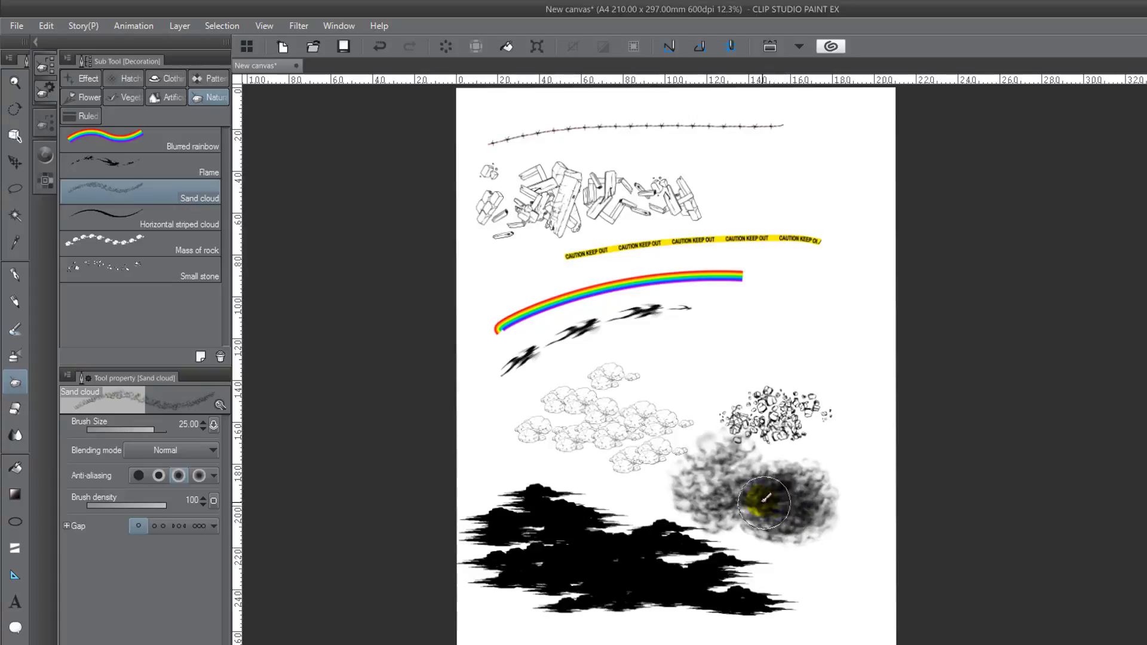
{"action": "left_click", "coordinate": [150, 141]}
{"action": "left_click", "coordinate": [86, 116]}
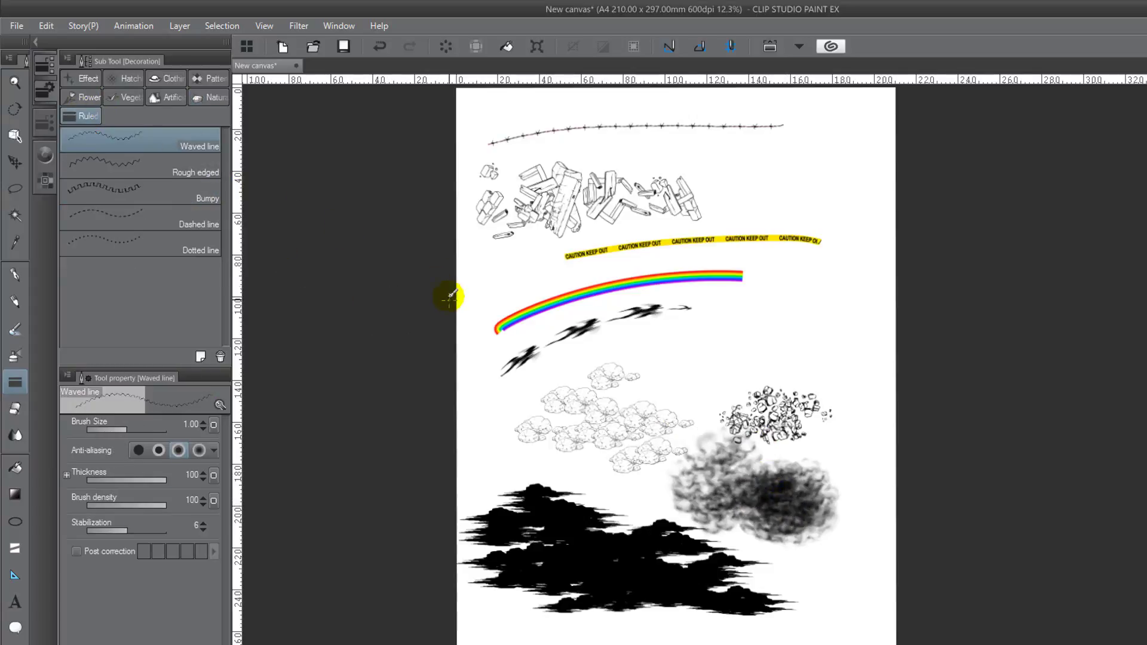
Step: Clear the page and draw a thin and a size-23 Waved line
{"action": "key", "text": "Delete"}
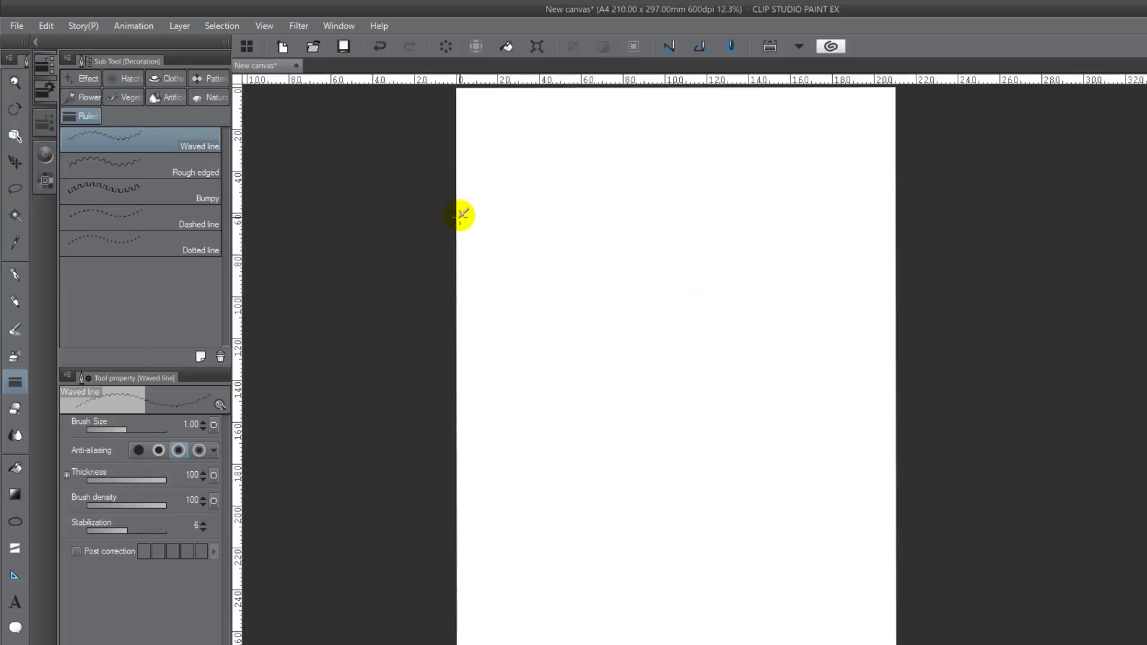
{"action": "left_click_drag", "start_coordinate": [504, 179], "coordinate": [823, 178]}
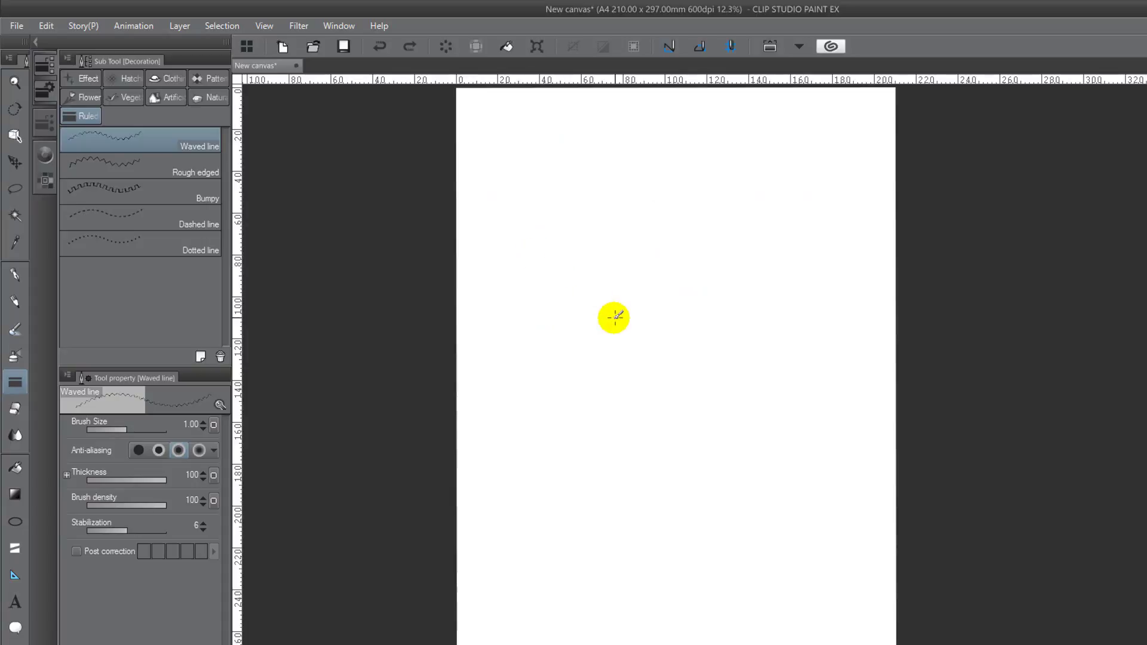
{"action": "mouse_move", "coordinate": [600, 323]}
{"action": "left_mouse_down"}
{"action": "mouse_move", "coordinate": [584, 325]}
{"action": "mouse_move", "coordinate": [579, 307]}
{"action": "left_mouse_up"}
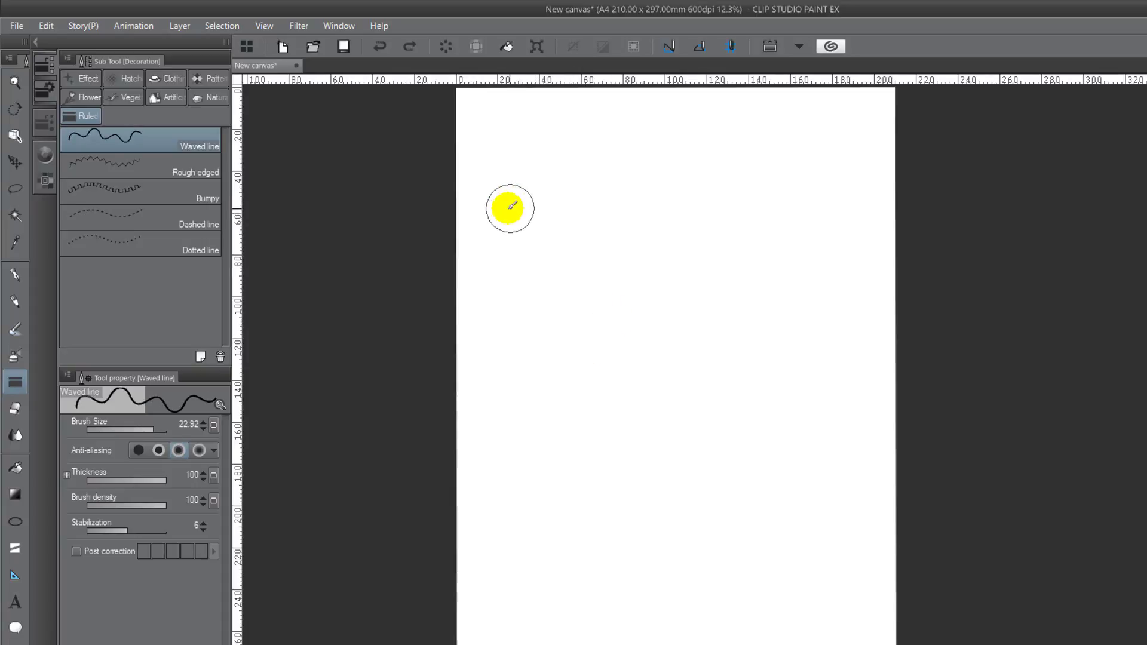
{"action": "mouse_move", "coordinate": [509, 205]}
{"action": "left_mouse_down"}
{"action": "mouse_move", "coordinate": [861, 205]}
{"action": "mouse_move", "coordinate": [883, 216]}
{"action": "left_mouse_up"}
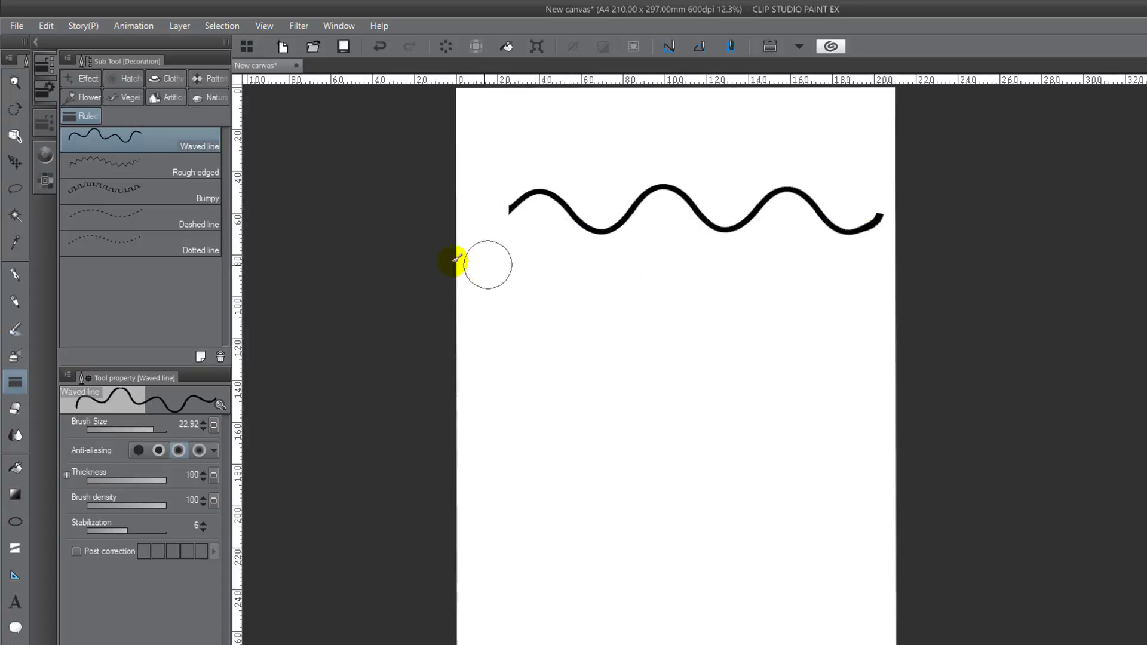
Step: Draw a thick Rough edged zigzag line and an enlarged Bumpy line below it
{"action": "left_click", "coordinate": [103, 159]}
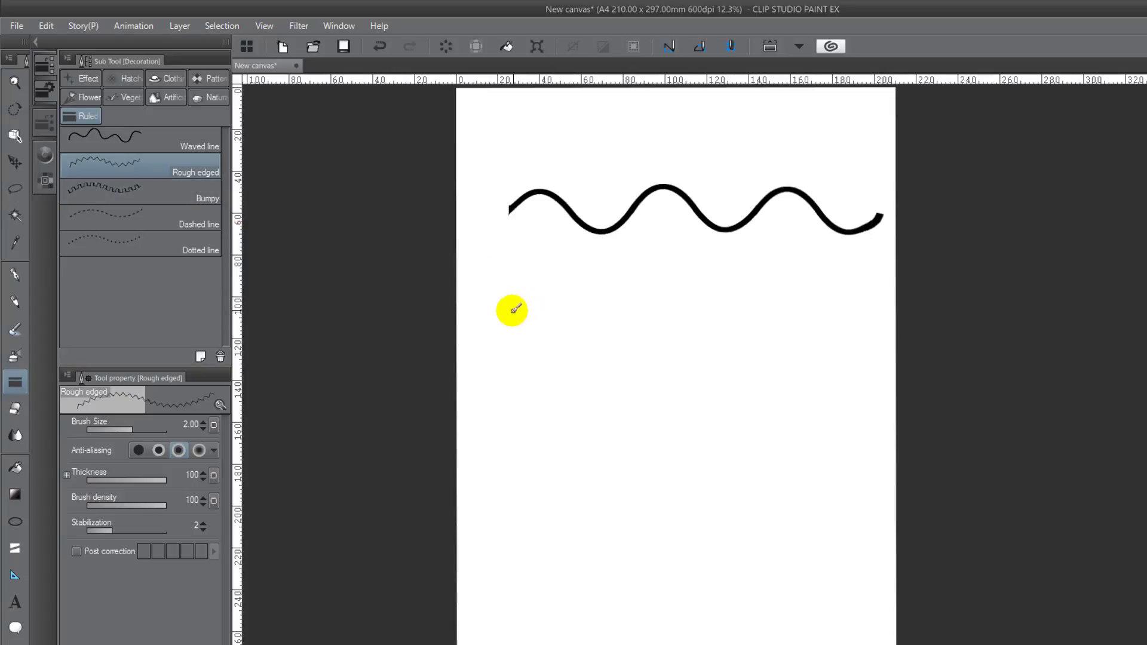
{"action": "mouse_move", "coordinate": [512, 311]}
{"action": "left_mouse_down"}
{"action": "mouse_move", "coordinate": [502, 322]}
{"action": "mouse_move", "coordinate": [911, 306]}
{"action": "left_mouse_up"}
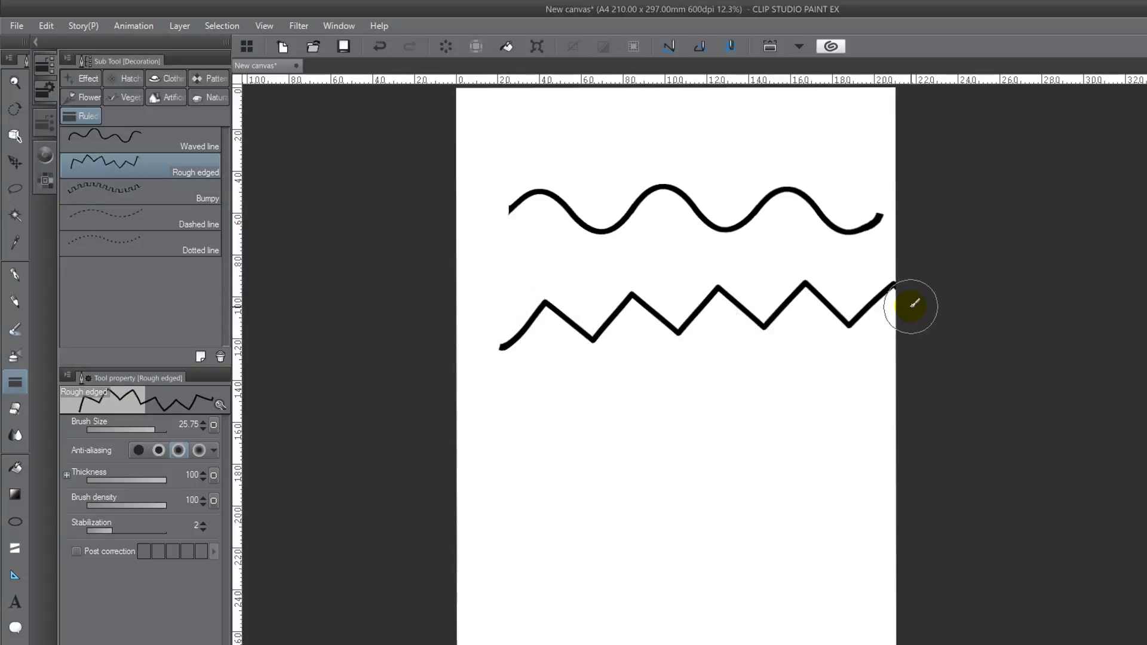
{"action": "left_click", "coordinate": [113, 191]}
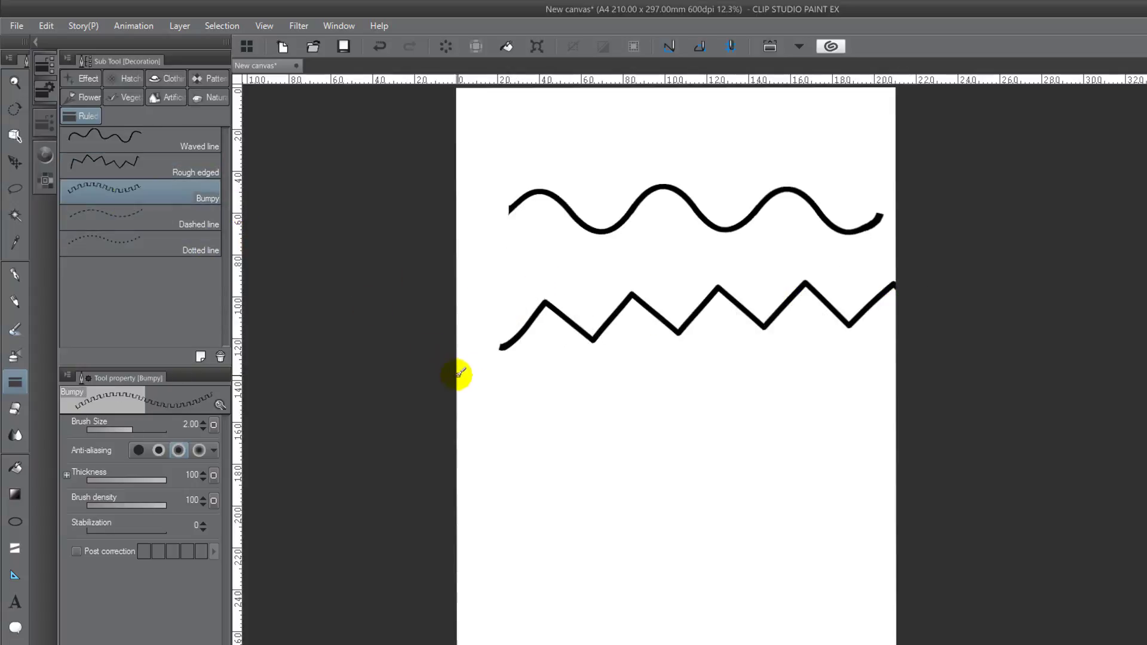
{"action": "mouse_move", "coordinate": [483, 399]}
{"action": "left_mouse_down"}
{"action": "mouse_move", "coordinate": [487, 415]}
{"action": "mouse_move", "coordinate": [837, 420]}
{"action": "left_mouse_up"}
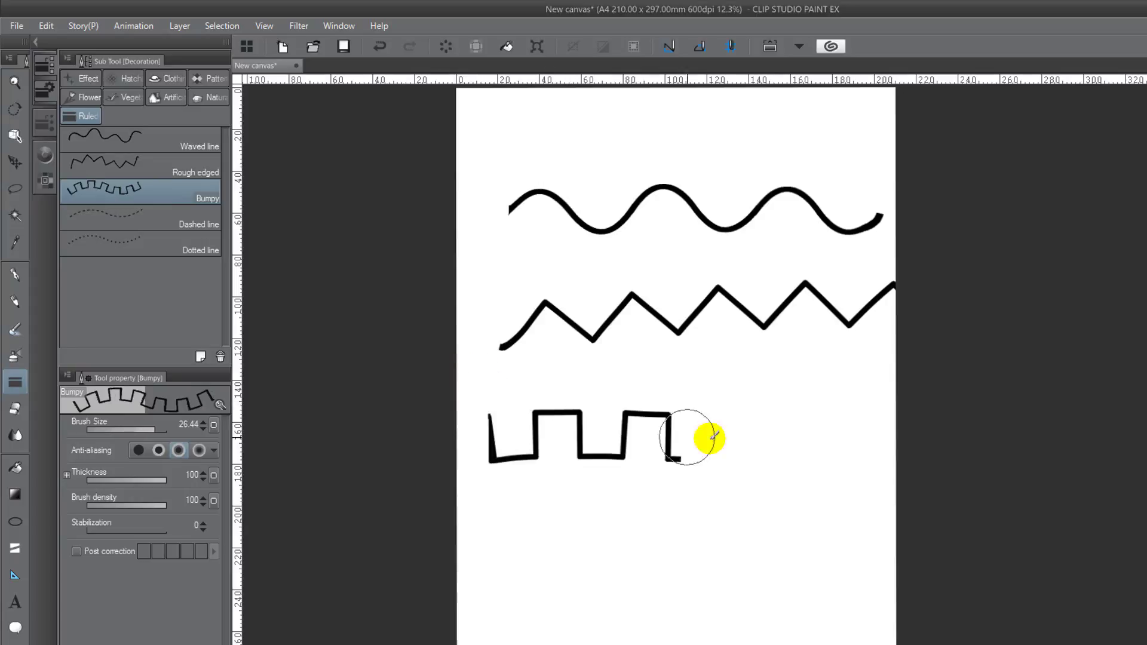
Step: Draw fine Dotted, thick Dashed and large Dotted lines, then clear the page
{"action": "left_click", "coordinate": [118, 239]}
{"action": "left_click_drag", "start_coordinate": [490, 534], "coordinate": [709, 543]}
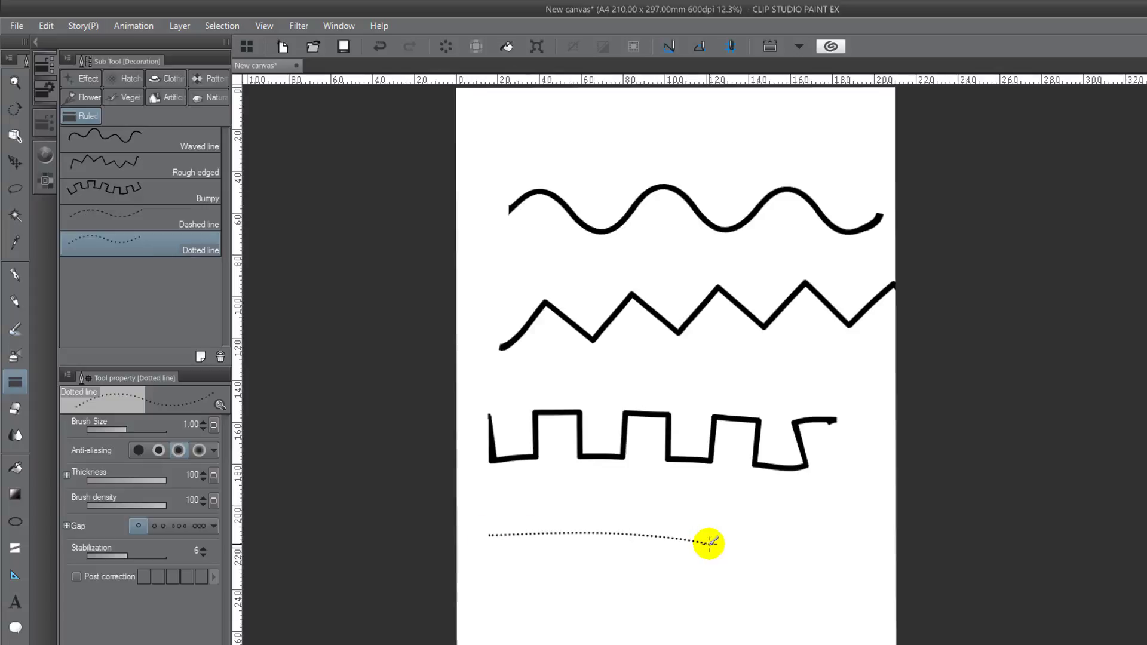
{"action": "left_click", "coordinate": [159, 219]}
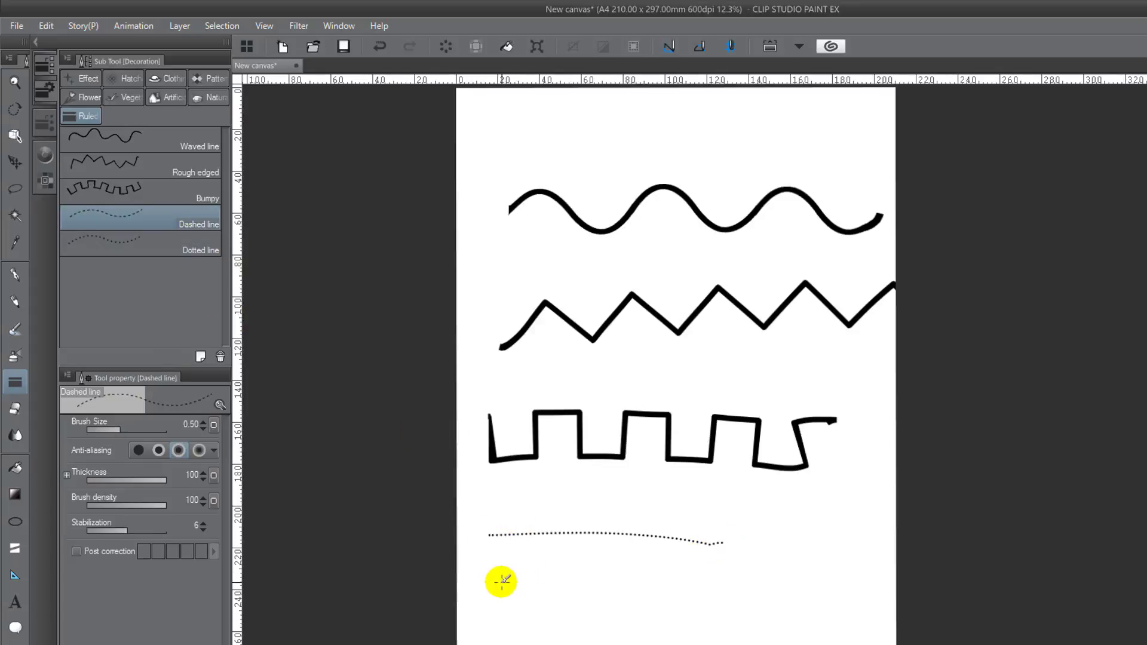
{"action": "mouse_move", "coordinate": [513, 574]}
{"action": "left_mouse_down"}
{"action": "mouse_move", "coordinate": [511, 595]}
{"action": "mouse_move", "coordinate": [763, 573]}
{"action": "mouse_move", "coordinate": [790, 542]}
{"action": "left_mouse_up"}
{"action": "left_click", "coordinate": [114, 233]}
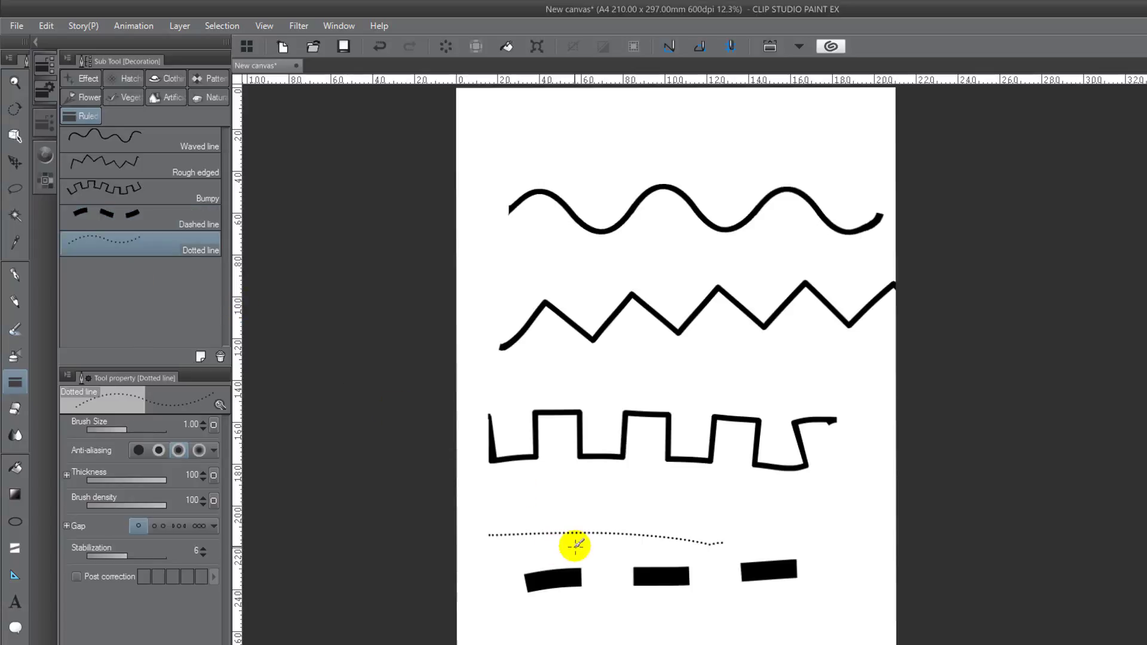
{"action": "mouse_move", "coordinate": [556, 609]}
{"action": "left_mouse_down"}
{"action": "mouse_move", "coordinate": [558, 641]}
{"action": "mouse_move", "coordinate": [816, 628]}
{"action": "left_mouse_up"}
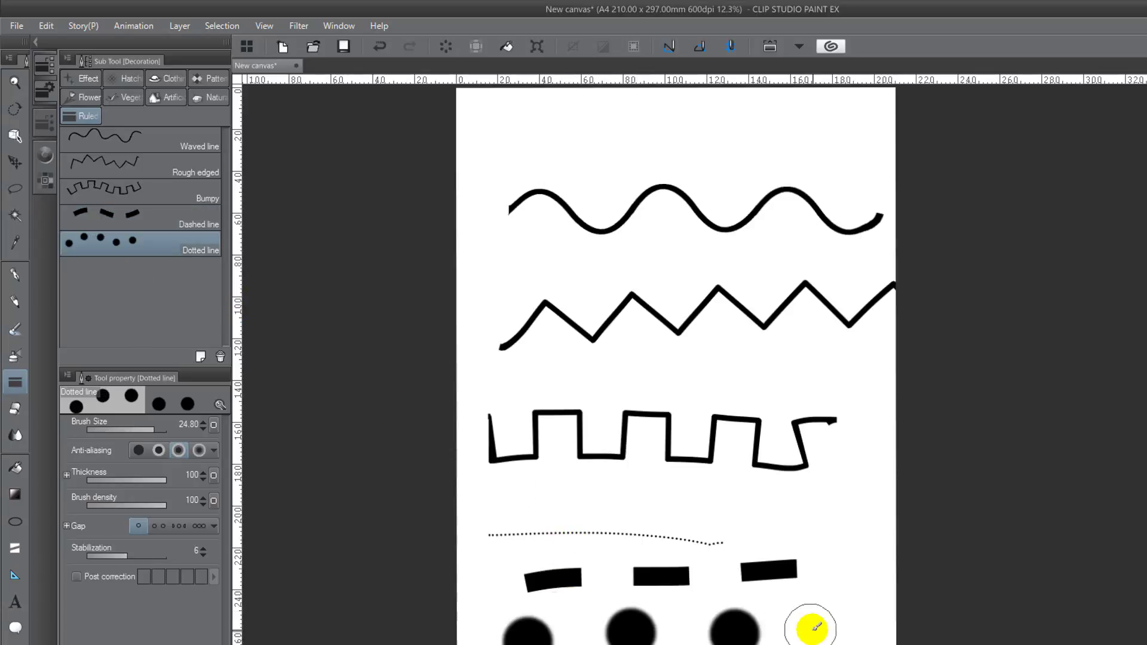
{"action": "key", "text": "Delete"}
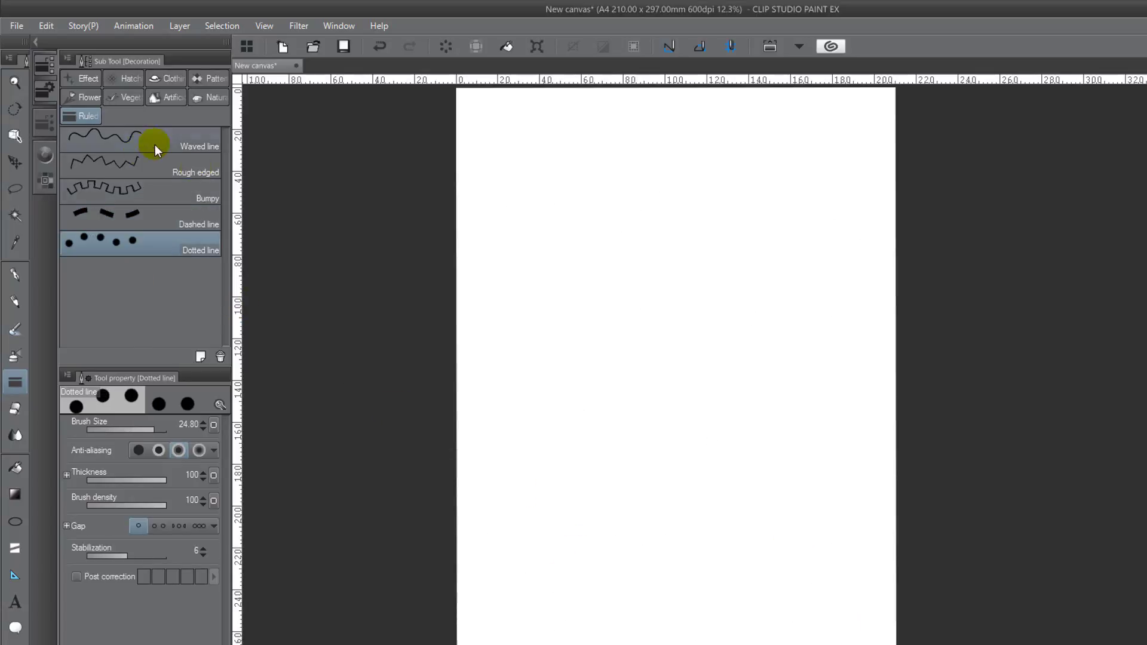
Step: Scatter a cluster of stars across the page
{"action": "left_click", "coordinate": [138, 137]}
{"action": "left_click", "coordinate": [16, 407]}
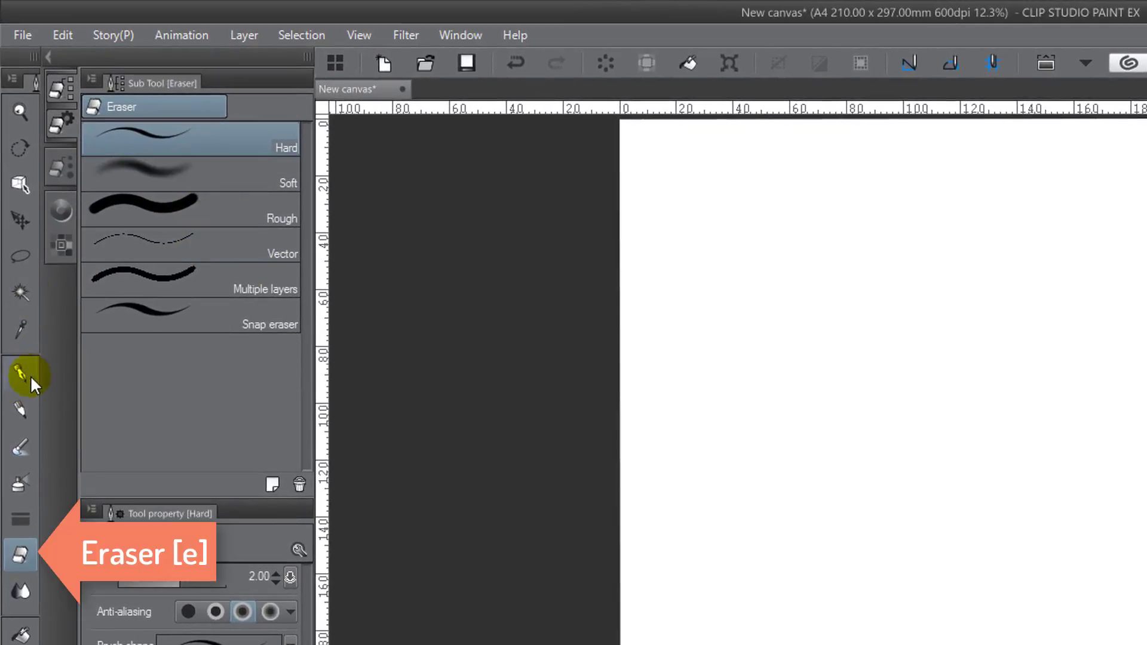
{"action": "left_click", "coordinate": [20, 375]}
{"action": "mouse_move", "coordinate": [926, 311]}
{"action": "left_mouse_down"}
{"action": "mouse_move", "coordinate": [789, 474]}
{"action": "mouse_move", "coordinate": [890, 516]}
{"action": "mouse_move", "coordinate": [1030, 512]}
{"action": "mouse_move", "coordinate": [810, 384]}
{"action": "mouse_move", "coordinate": [814, 530]}
{"action": "mouse_move", "coordinate": [776, 223]}
{"action": "mouse_move", "coordinate": [738, 368]}
{"action": "left_mouse_up"}
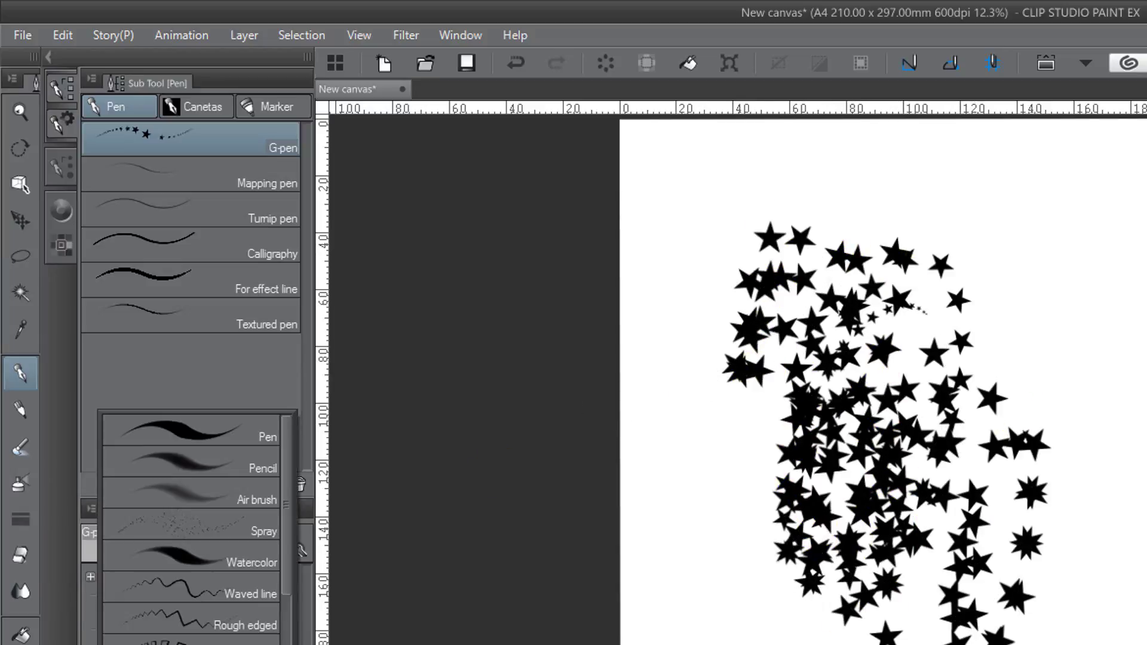
Step: Reset the pen tip, then erase an upper-left star with an enlarged eraser
{"action": "left_click", "coordinate": [235, 440]}
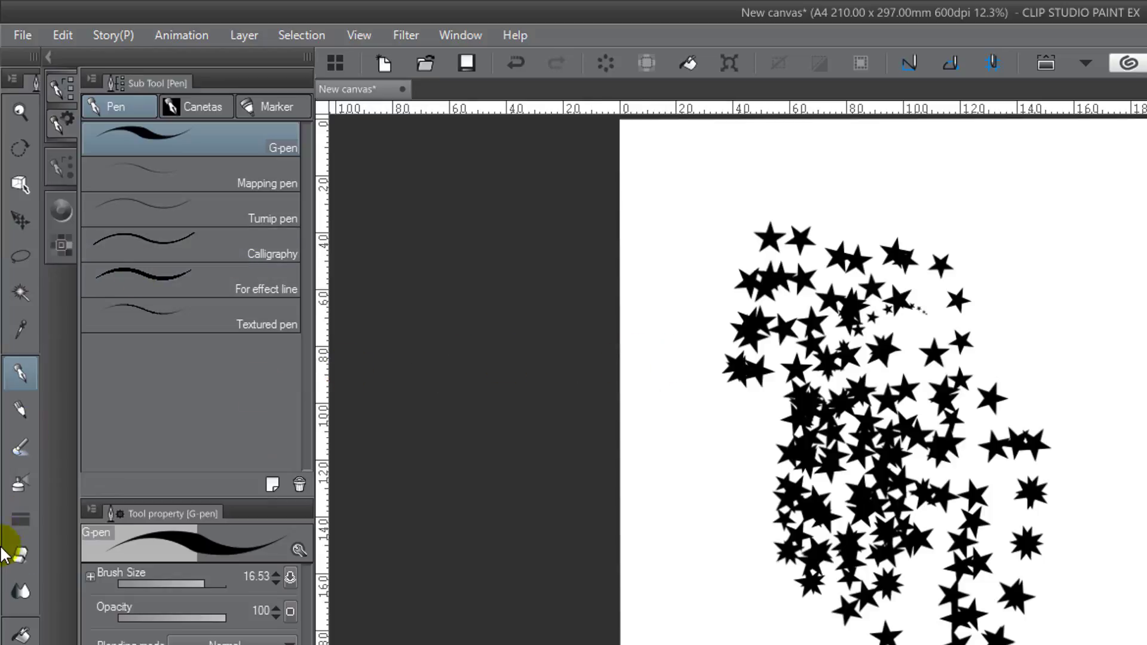
{"action": "left_click", "coordinate": [22, 557]}
{"action": "left_click", "coordinate": [20, 518]}
{"action": "left_click", "coordinate": [112, 107]}
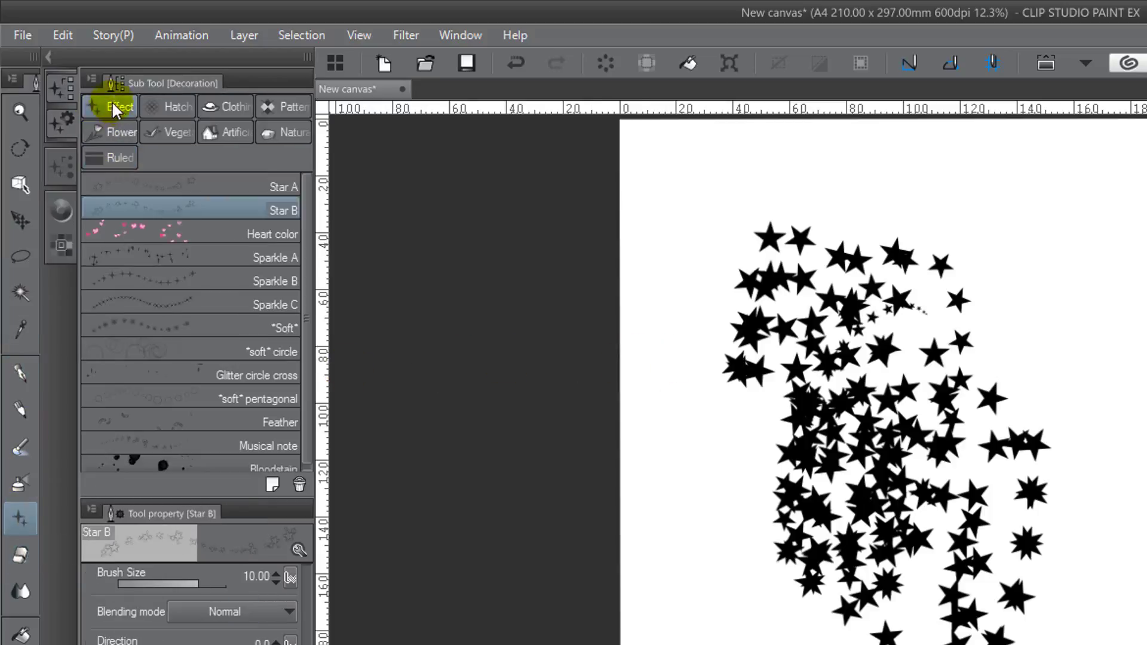
{"action": "left_click", "coordinate": [21, 559]}
{"action": "left_click", "coordinate": [211, 136]}
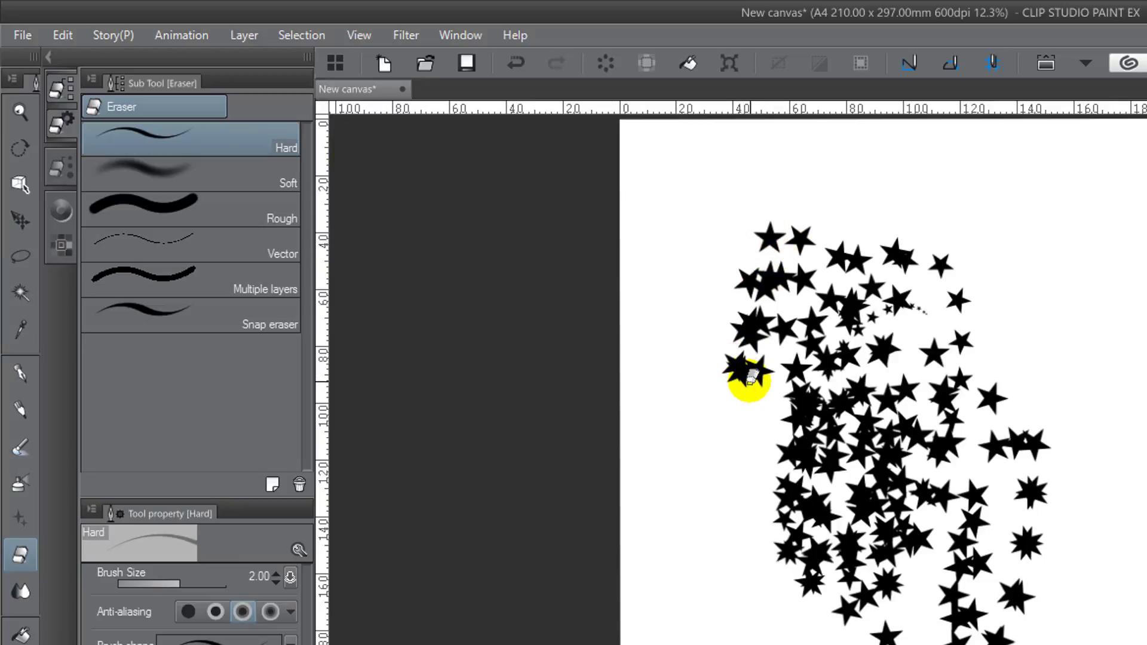
{"action": "mouse_move", "coordinate": [815, 236]}
{"action": "left_mouse_down"}
{"action": "mouse_move", "coordinate": [809, 209]}
{"action": "mouse_move", "coordinate": [743, 256]}
{"action": "left_mouse_up"}
Step: Fade the top stars to soft grey with the Soft eraser at size about 22
{"action": "left_click", "coordinate": [220, 167]}
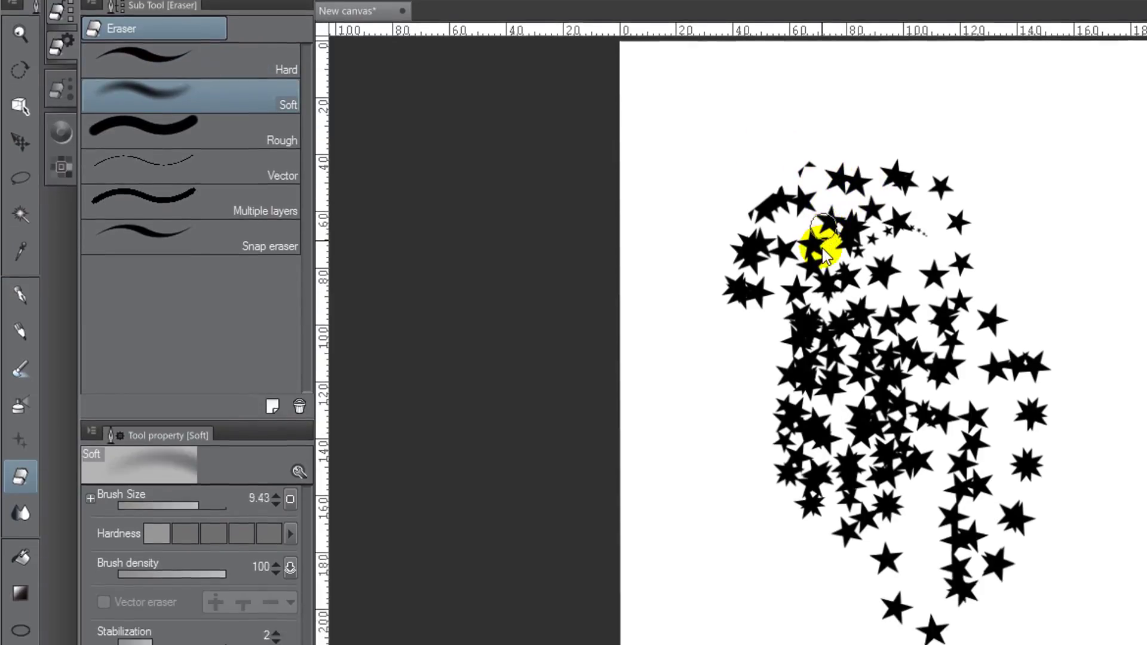
{"action": "left_click_drag", "start_coordinate": [823, 304], "coordinate": [824, 342]}
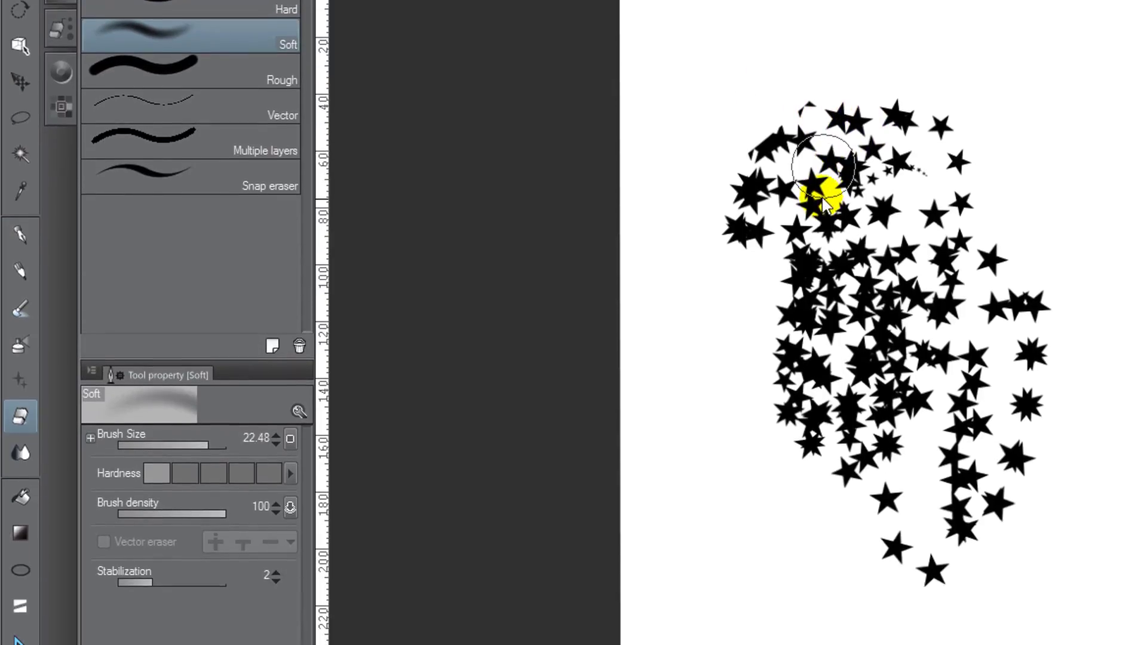
{"action": "left_click_drag", "start_coordinate": [824, 203], "coordinate": [792, 227]}
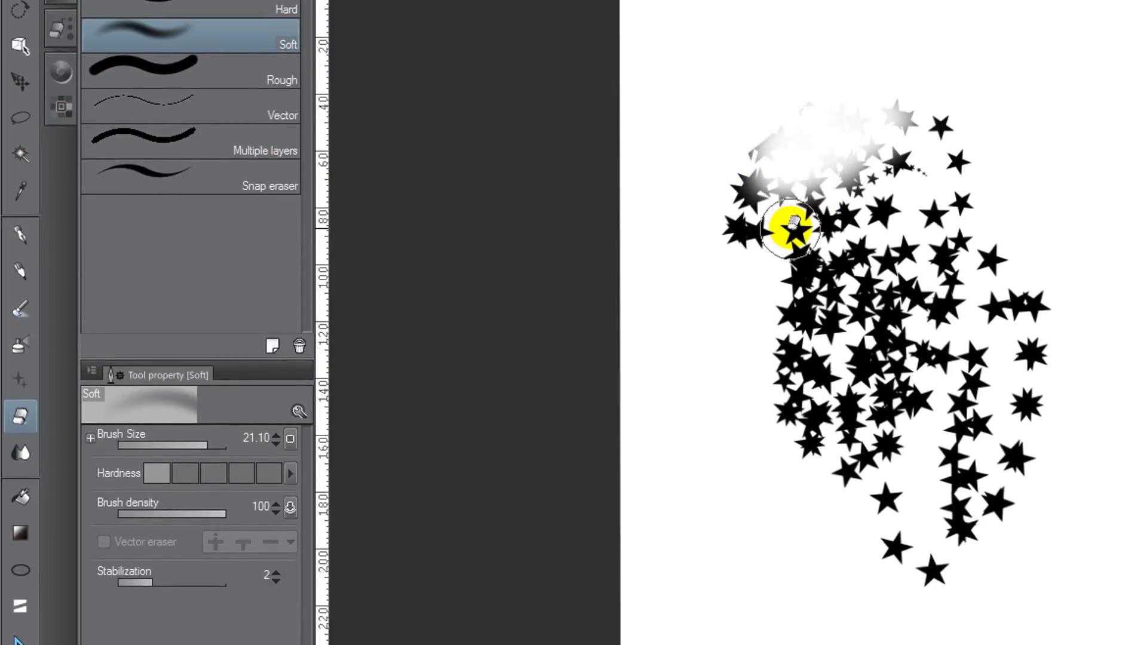
{"action": "key", "text": "ctrl+z"}
{"action": "left_click_drag", "start_coordinate": [797, 128], "coordinate": [858, 93]}
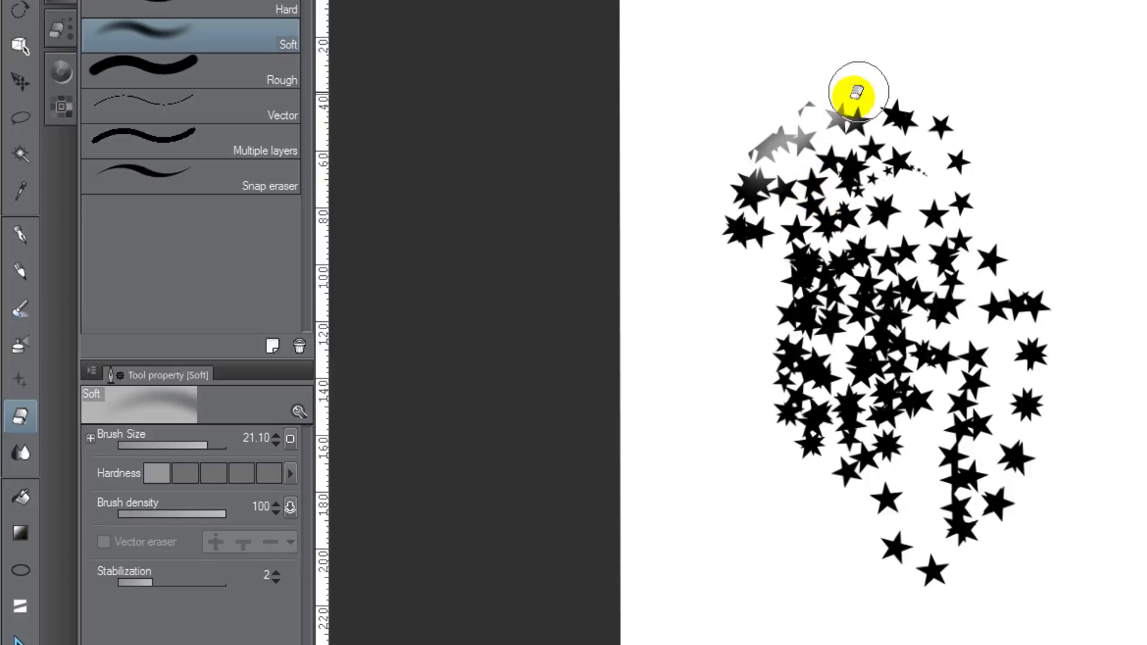
{"action": "left_click_drag", "start_coordinate": [781, 160], "coordinate": [873, 113]}
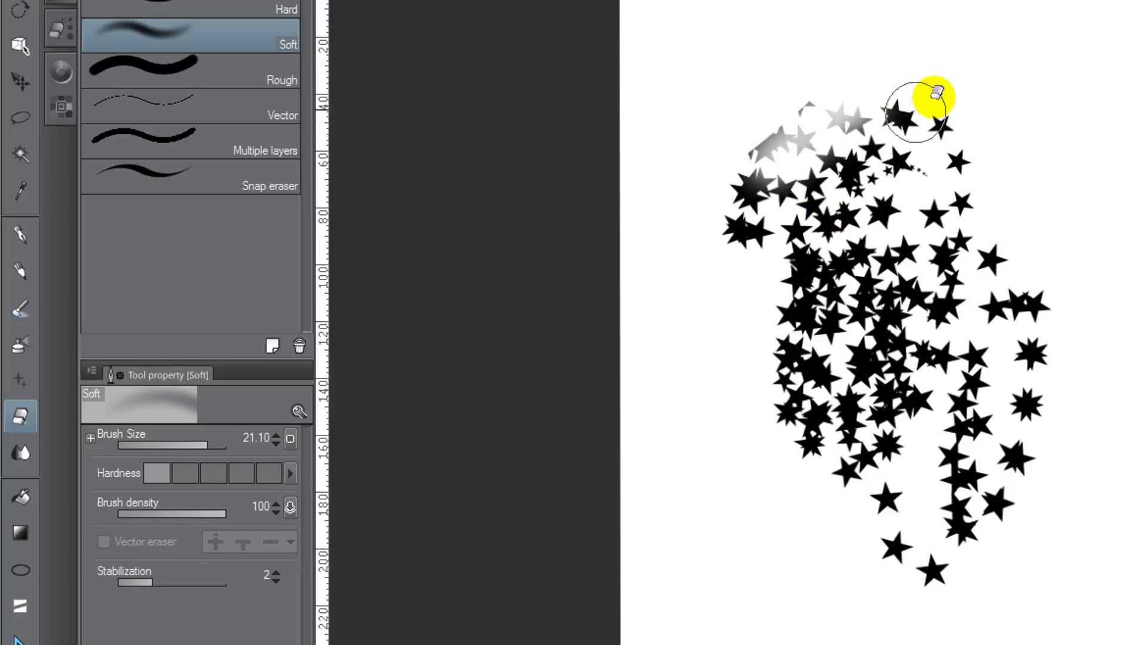
{"action": "left_click_drag", "start_coordinate": [937, 93], "coordinate": [894, 89]}
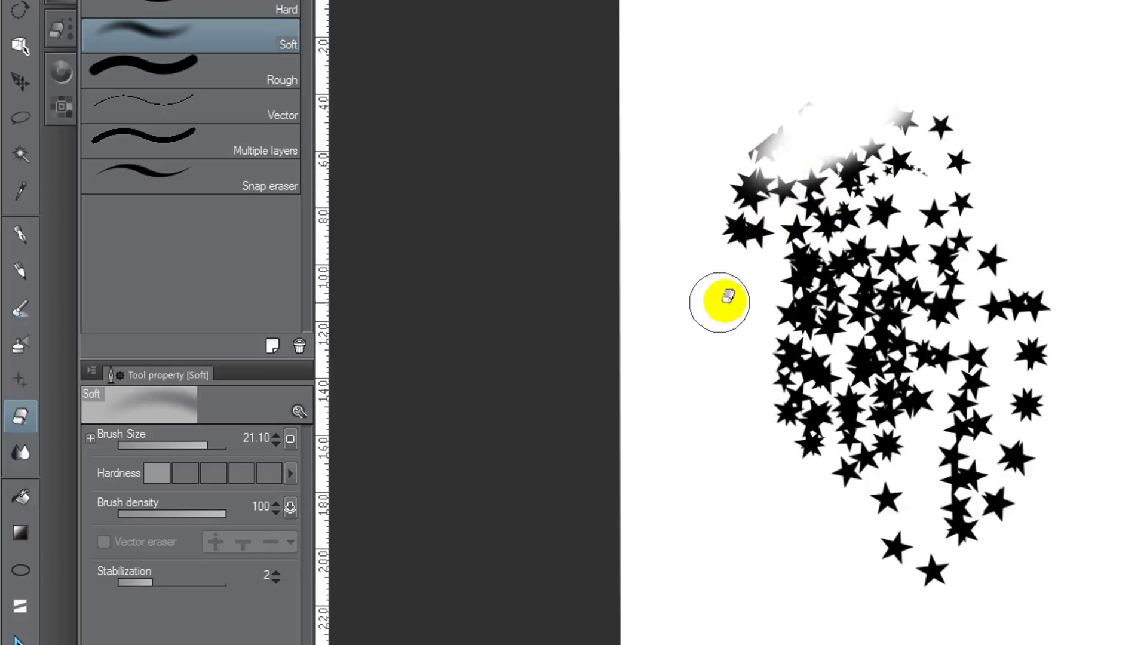
{"action": "left_click_drag", "start_coordinate": [723, 300], "coordinate": [1011, 133]}
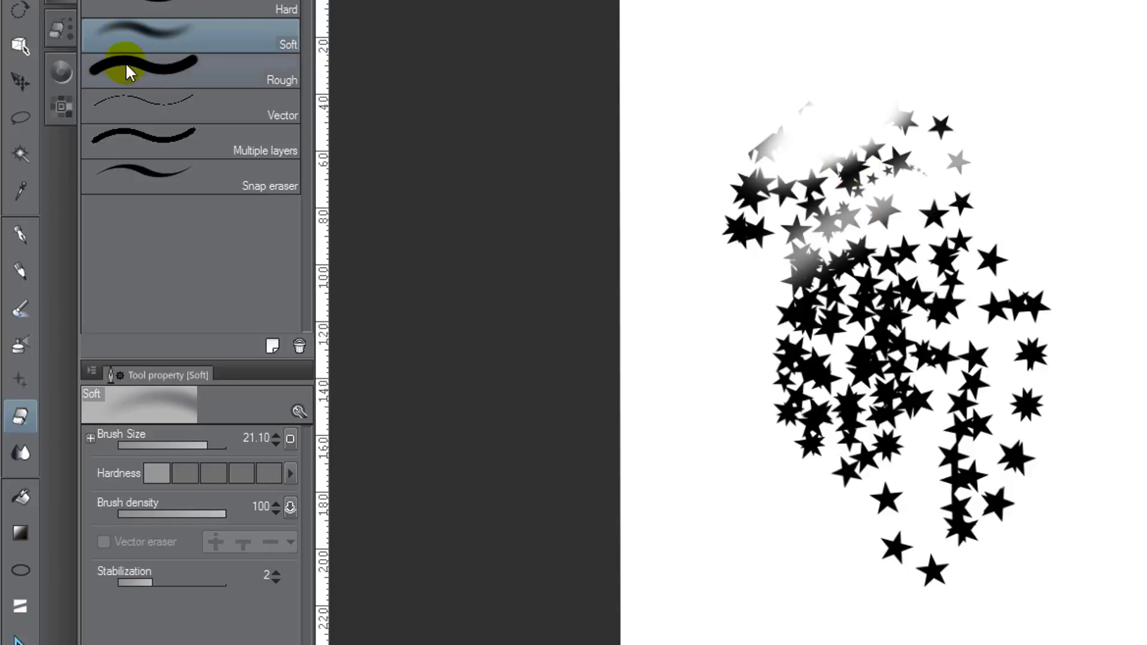
Step: Erase a band with the Rough eraser and thin lines with the Vector eraser
{"action": "left_click", "coordinate": [168, 78]}
{"action": "left_click_drag", "start_coordinate": [815, 320], "coordinate": [814, 333]}
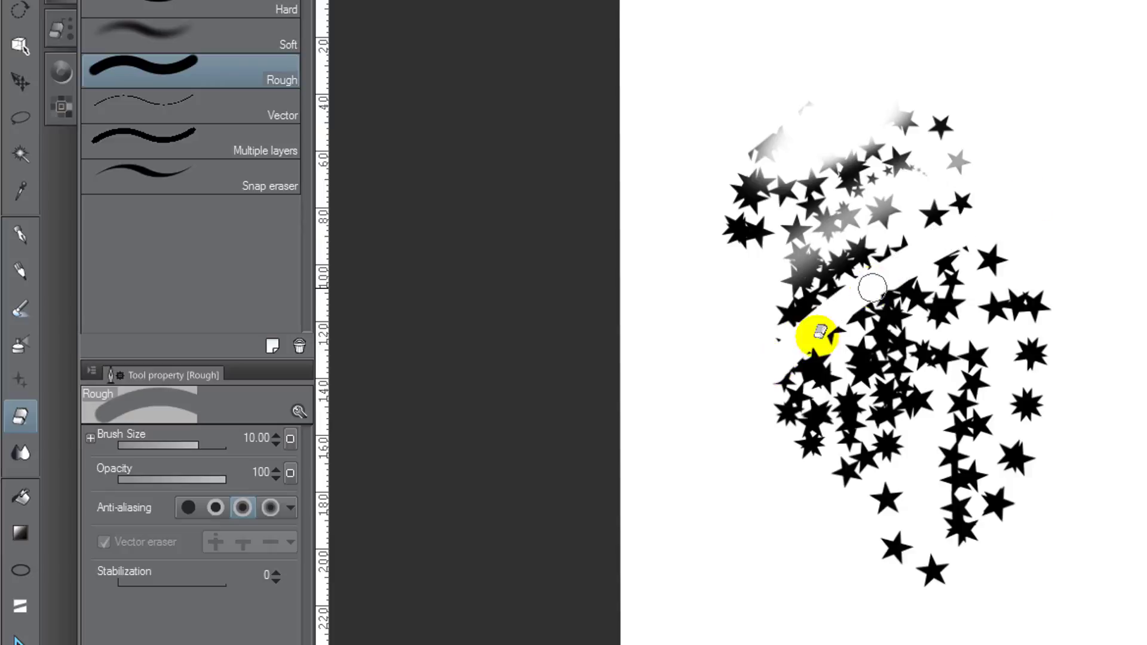
{"action": "left_click", "coordinate": [213, 110]}
{"action": "mouse_move", "coordinate": [814, 285]}
{"action": "left_mouse_down"}
{"action": "mouse_move", "coordinate": [981, 264]}
{"action": "mouse_move", "coordinate": [838, 453]}
{"action": "mouse_move", "coordinate": [936, 572]}
{"action": "left_mouse_up"}
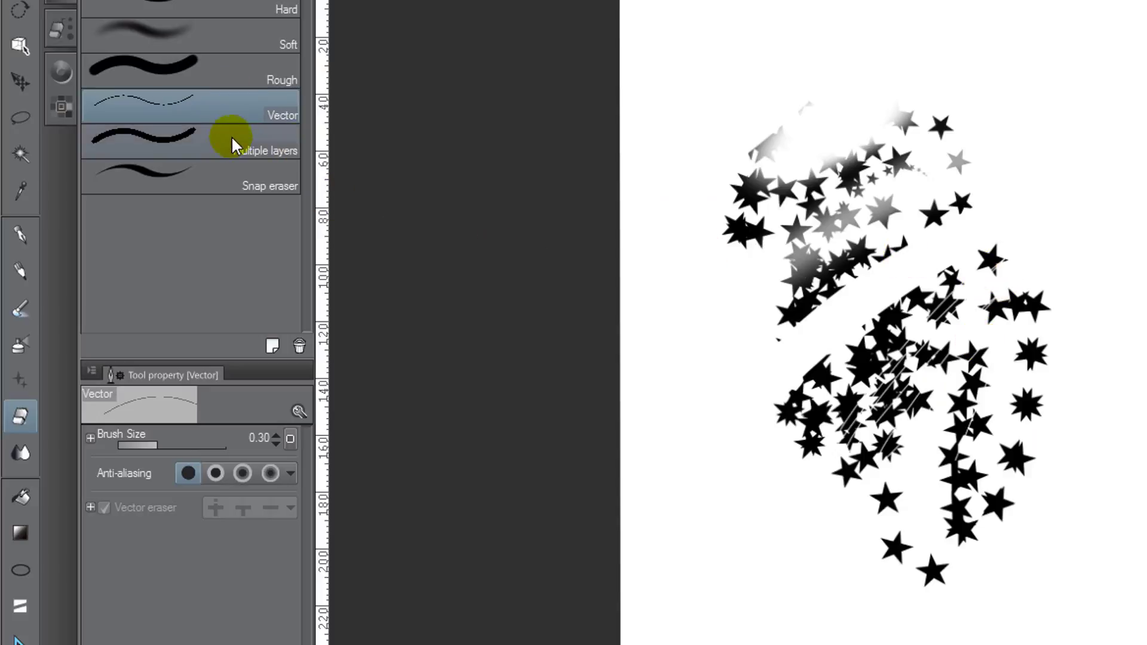
Step: Partly erase lower-right stars with Multiple layers, cut a Snap eraser streak, then clear the page
{"action": "left_click", "coordinate": [237, 151]}
{"action": "left_click", "coordinate": [209, 9]}
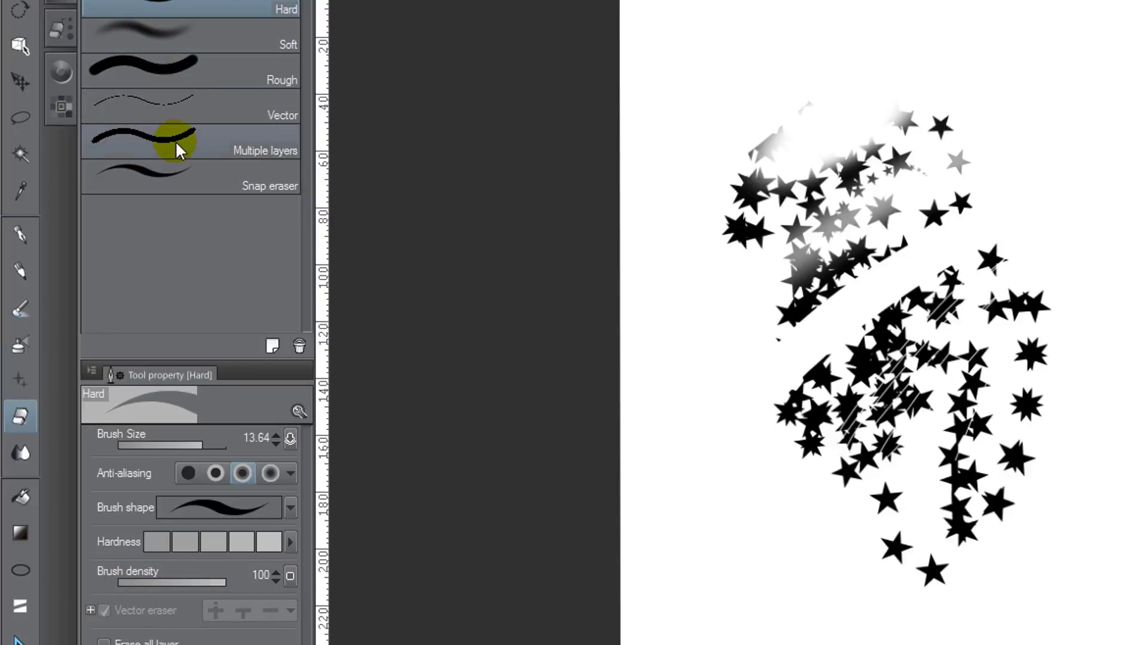
{"action": "left_click", "coordinate": [204, 142]}
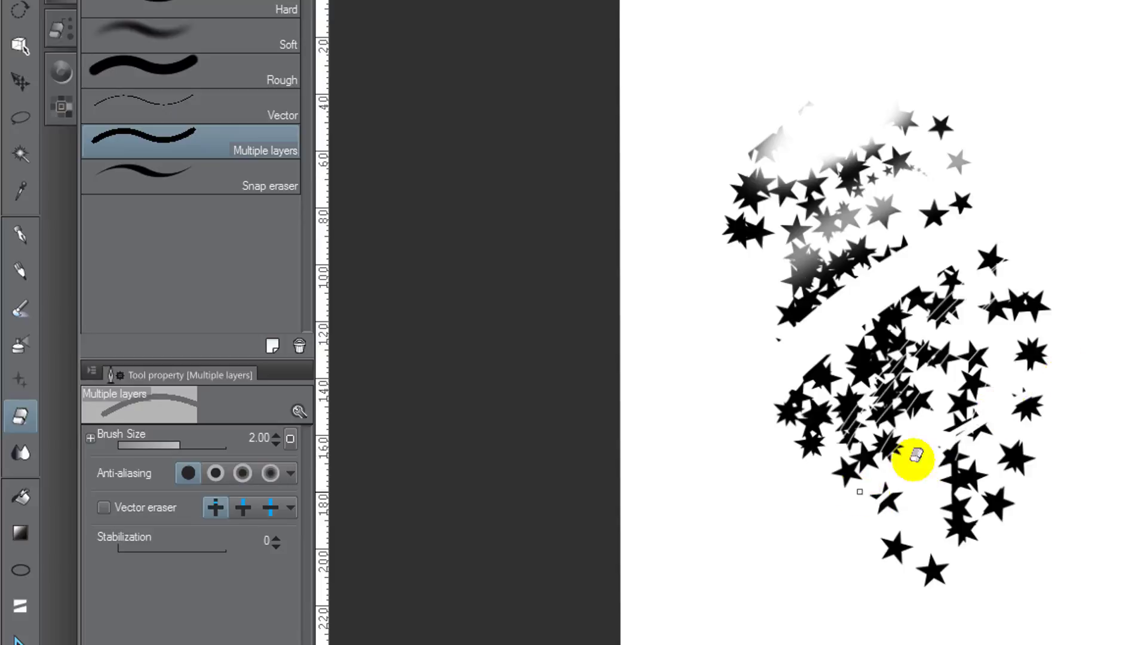
{"action": "mouse_move", "coordinate": [914, 456]}
{"action": "left_mouse_down"}
{"action": "mouse_move", "coordinate": [999, 485]}
{"action": "mouse_move", "coordinate": [981, 524]}
{"action": "left_mouse_up"}
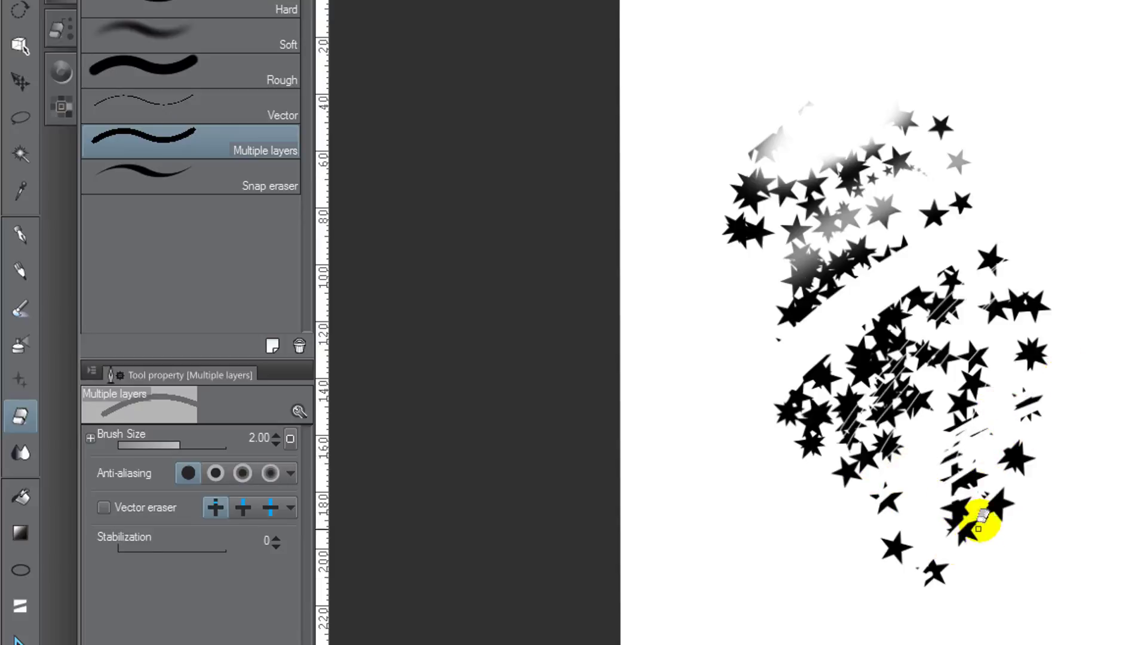
{"action": "left_click", "coordinate": [183, 169]}
{"action": "mouse_move", "coordinate": [820, 392]}
{"action": "left_mouse_down"}
{"action": "mouse_move", "coordinate": [885, 529]}
{"action": "mouse_move", "coordinate": [930, 460]}
{"action": "mouse_move", "coordinate": [996, 440]}
{"action": "mouse_move", "coordinate": [952, 493]}
{"action": "mouse_move", "coordinate": [914, 509]}
{"action": "left_mouse_up"}
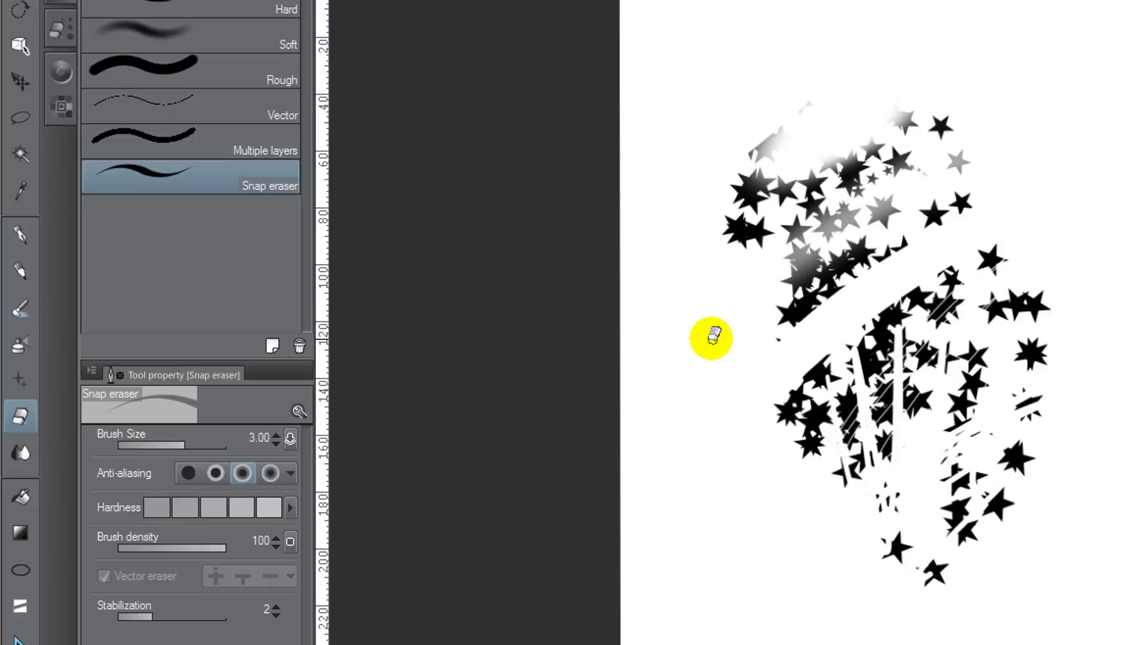
{"action": "key", "text": "Delete"}
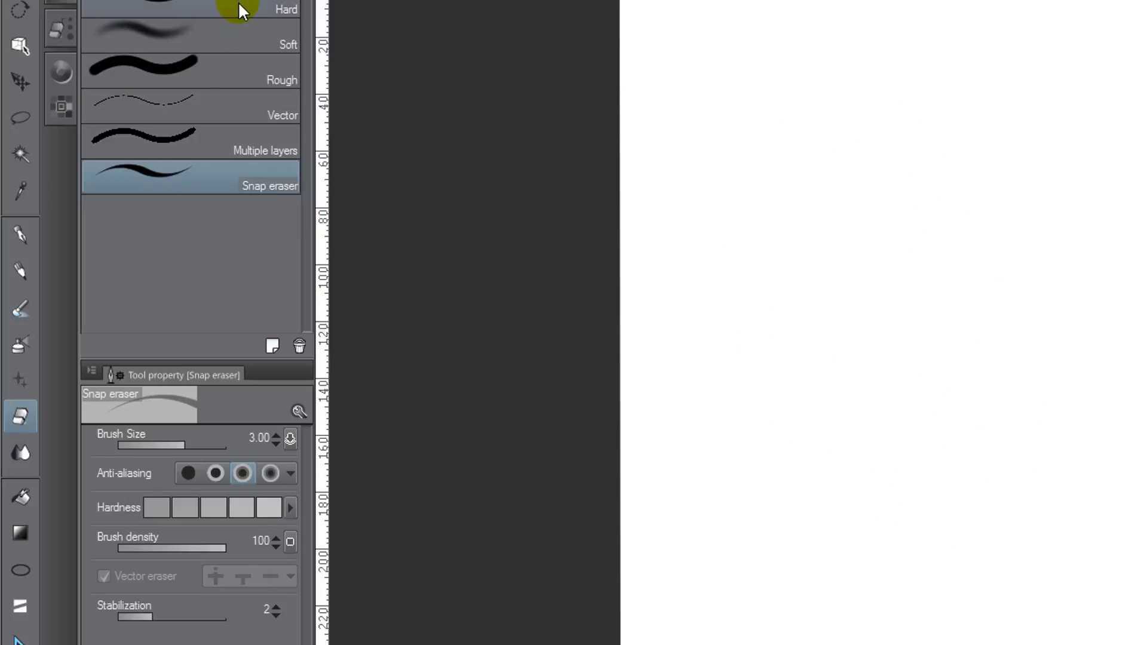
Step: Draw a large black zigzag with the pen and blend its top into a grey smear
{"action": "left_click", "coordinate": [239, 9]}
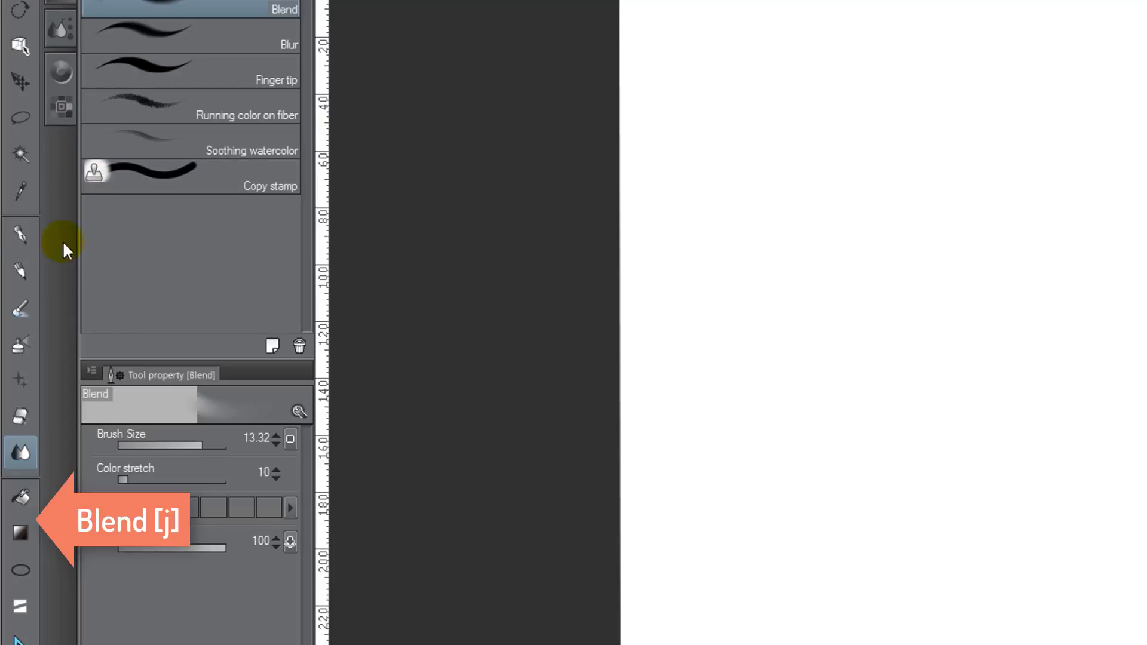
{"action": "left_click", "coordinate": [21, 235]}
{"action": "mouse_move", "coordinate": [878, 173]}
{"action": "left_mouse_down"}
{"action": "mouse_move", "coordinate": [911, 394]}
{"action": "mouse_move", "coordinate": [933, 418]}
{"action": "left_mouse_up"}
{"action": "left_click", "coordinate": [22, 452]}
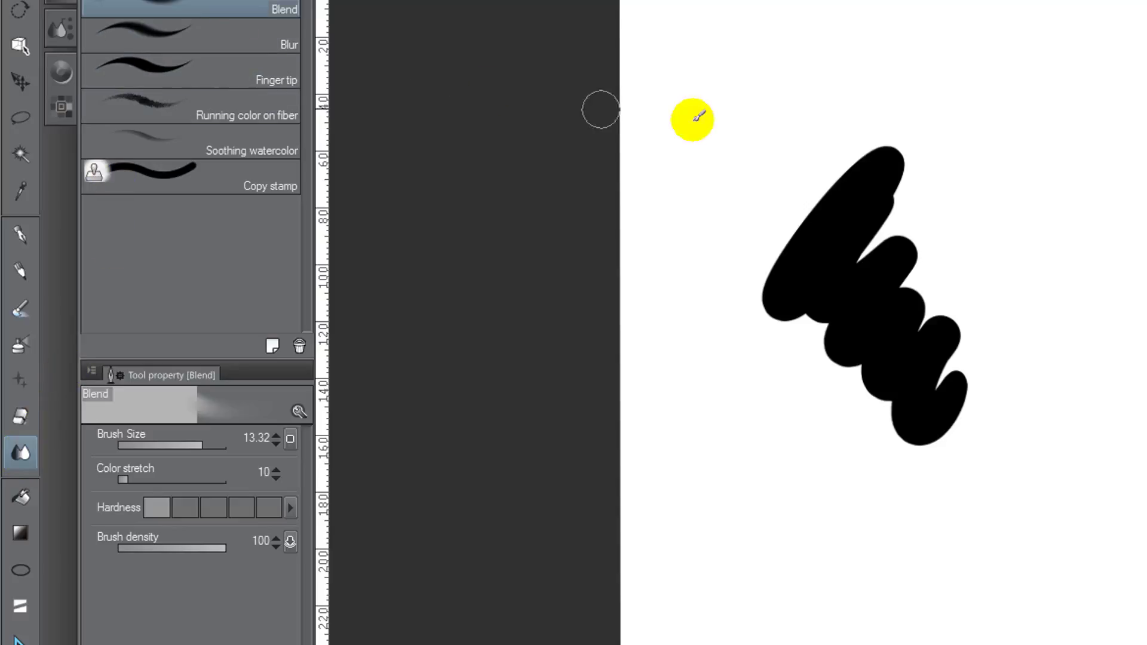
{"action": "mouse_move", "coordinate": [837, 163]}
{"action": "left_mouse_down"}
{"action": "mouse_move", "coordinate": [920, 121]}
{"action": "mouse_move", "coordinate": [889, 172]}
{"action": "mouse_move", "coordinate": [897, 115]}
{"action": "mouse_move", "coordinate": [834, 113]}
{"action": "mouse_move", "coordinate": [917, 131]}
{"action": "mouse_move", "coordinate": [849, 96]}
{"action": "mouse_move", "coordinate": [866, 143]}
{"action": "mouse_move", "coordinate": [891, 159]}
{"action": "mouse_move", "coordinate": [992, 118]}
{"action": "mouse_move", "coordinate": [950, 108]}
{"action": "mouse_move", "coordinate": [768, 199]}
{"action": "mouse_move", "coordinate": [958, 64]}
{"action": "mouse_move", "coordinate": [991, 106]}
{"action": "mouse_move", "coordinate": [930, 95]}
{"action": "mouse_move", "coordinate": [960, 90]}
{"action": "mouse_move", "coordinate": [879, 156]}
{"action": "mouse_move", "coordinate": [978, 107]}
{"action": "mouse_move", "coordinate": [958, 56]}
{"action": "left_mouse_up"}
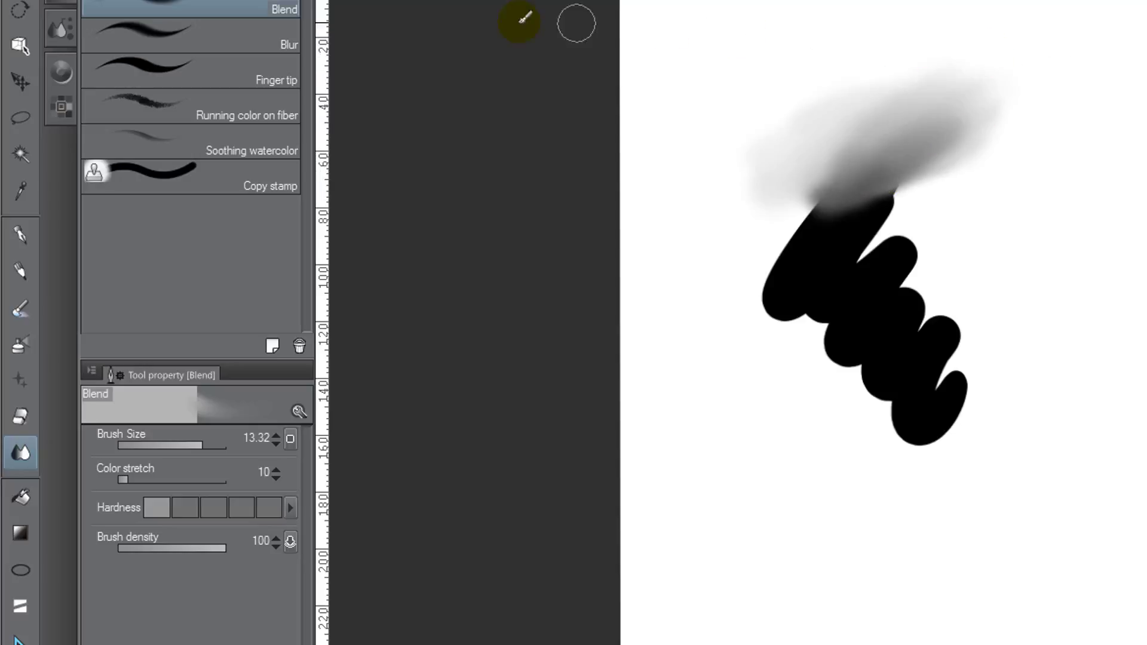
Step: Soften the grey smear and the stroke's top-left edge with a smaller Blur brush
{"action": "left_click", "coordinate": [291, 41]}
{"action": "mouse_move", "coordinate": [863, 162]}
{"action": "left_mouse_down"}
{"action": "mouse_move", "coordinate": [950, 95]}
{"action": "mouse_move", "coordinate": [970, 110]}
{"action": "mouse_move", "coordinate": [878, 177]}
{"action": "mouse_move", "coordinate": [945, 185]}
{"action": "mouse_move", "coordinate": [881, 185]}
{"action": "mouse_move", "coordinate": [859, 206]}
{"action": "left_mouse_up"}
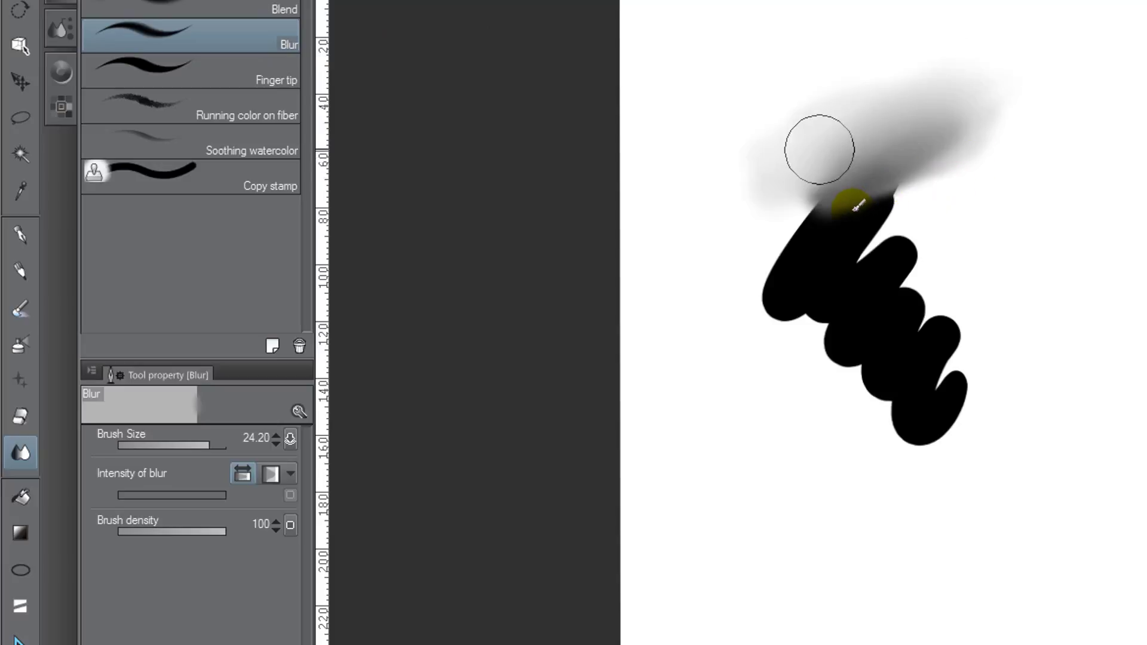
{"action": "mouse_move", "coordinate": [902, 141]}
{"action": "left_mouse_down"}
{"action": "mouse_move", "coordinate": [940, 116]}
{"action": "mouse_move", "coordinate": [897, 141]}
{"action": "mouse_move", "coordinate": [946, 143]}
{"action": "left_mouse_up"}
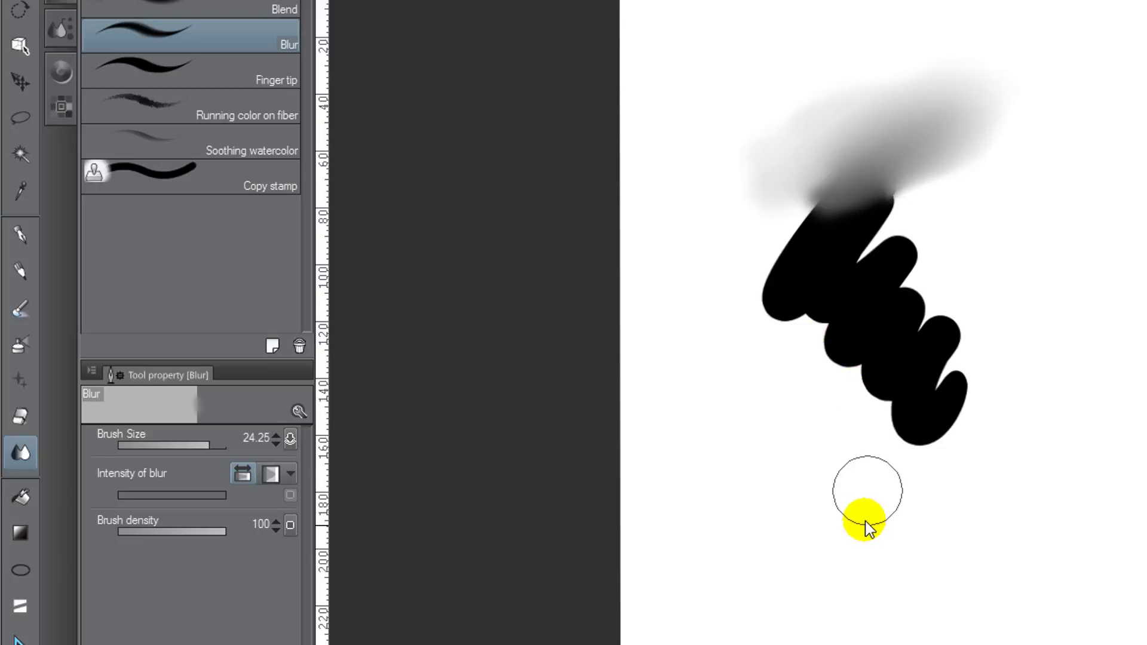
{"action": "left_click_drag", "start_coordinate": [875, 358], "coordinate": [865, 508]}
{"action": "mouse_move", "coordinate": [784, 235]}
{"action": "left_mouse_down"}
{"action": "mouse_move", "coordinate": [821, 190]}
{"action": "mouse_move", "coordinate": [787, 226]}
{"action": "mouse_move", "coordinate": [788, 245]}
{"action": "mouse_move", "coordinate": [788, 218]}
{"action": "mouse_move", "coordinate": [807, 205]}
{"action": "mouse_move", "coordinate": [776, 213]}
{"action": "mouse_move", "coordinate": [886, 186]}
{"action": "left_mouse_up"}
Step: Smear pointed Finger tip tails down-left and up-right out of the zigzag
{"action": "left_click", "coordinate": [236, 77]}
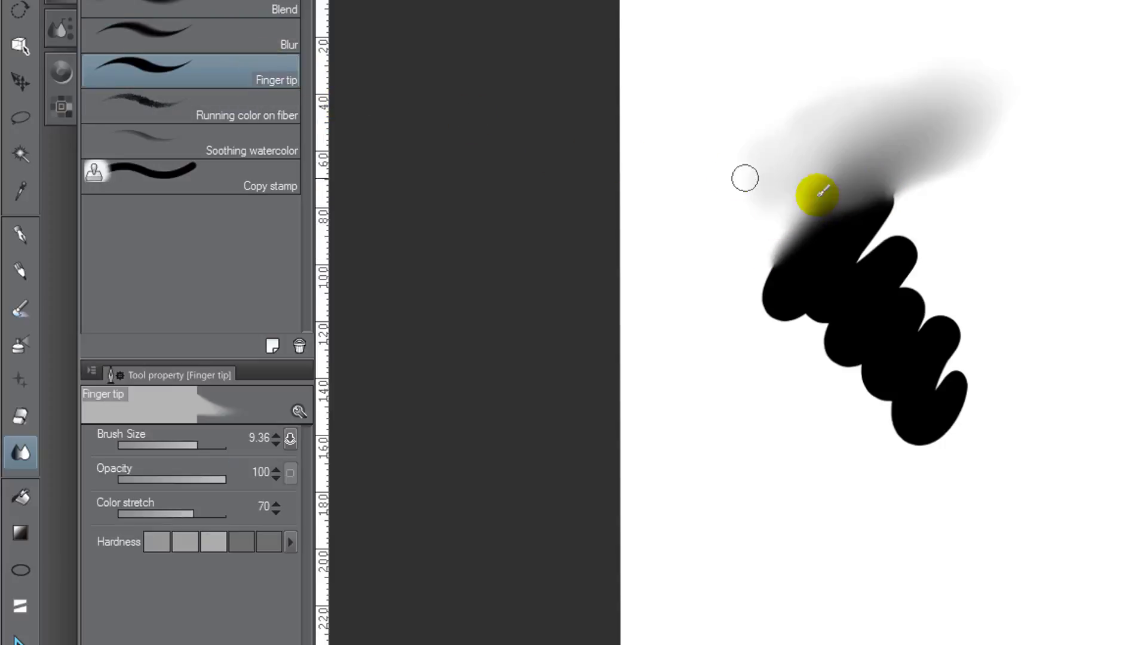
{"action": "left_click_drag", "start_coordinate": [771, 321], "coordinate": [738, 378]}
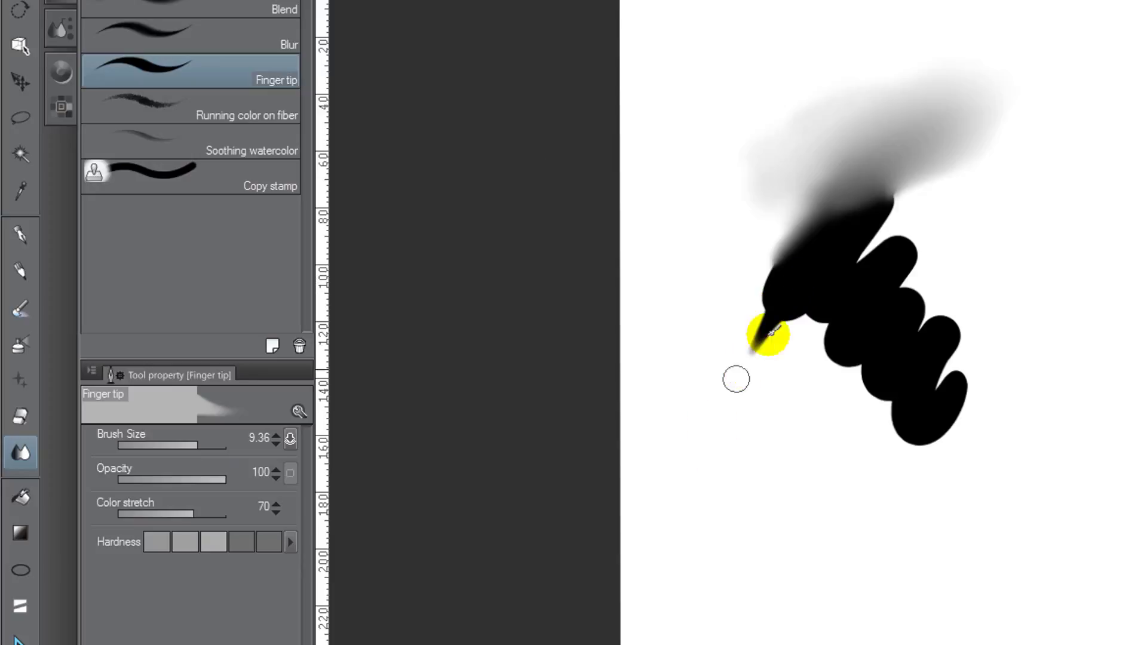
{"action": "left_click_drag", "start_coordinate": [814, 269], "coordinate": [722, 407]}
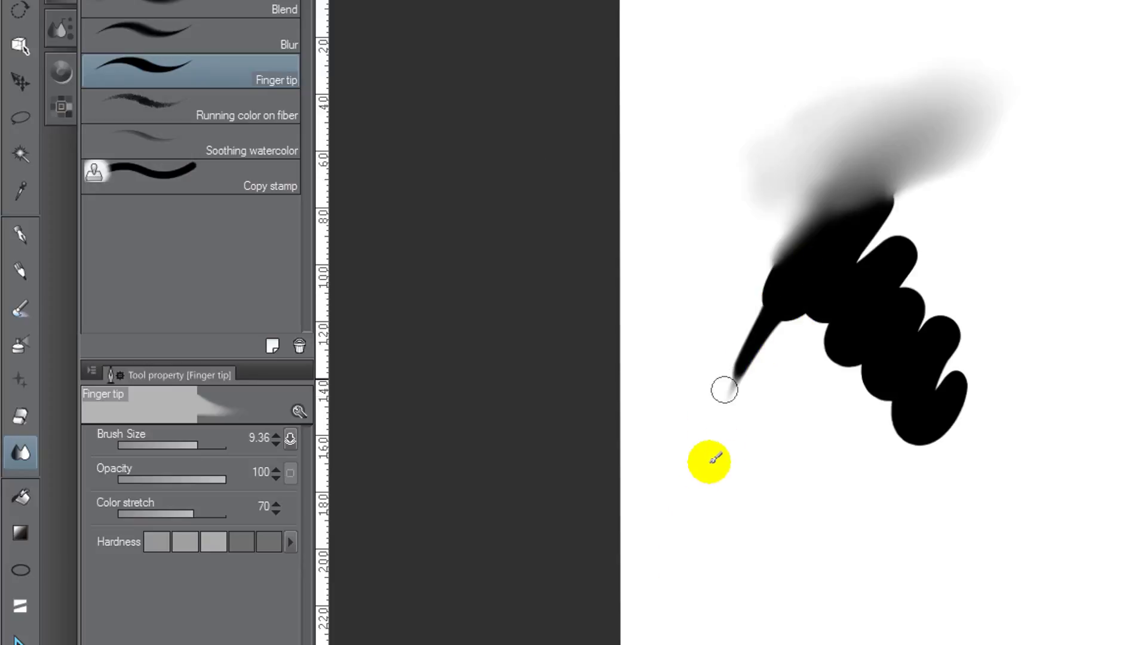
{"action": "left_click_drag", "start_coordinate": [817, 256], "coordinate": [712, 434]}
{"action": "left_click_drag", "start_coordinate": [849, 272], "coordinate": [754, 439]}
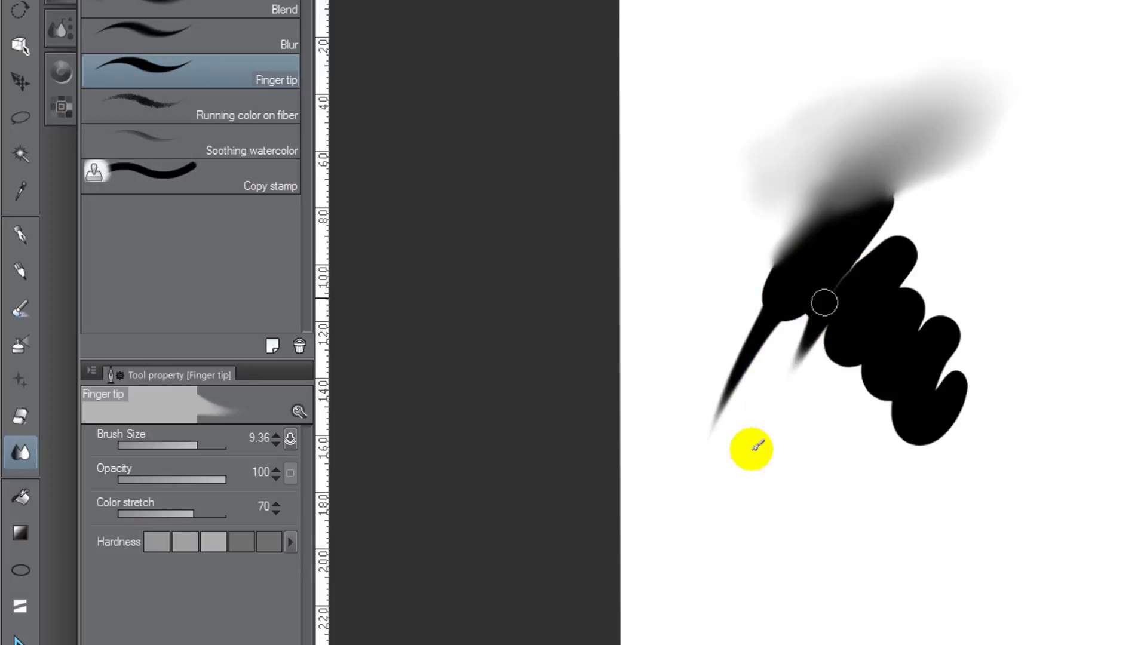
{"action": "left_click_drag", "start_coordinate": [896, 245], "coordinate": [979, 205]}
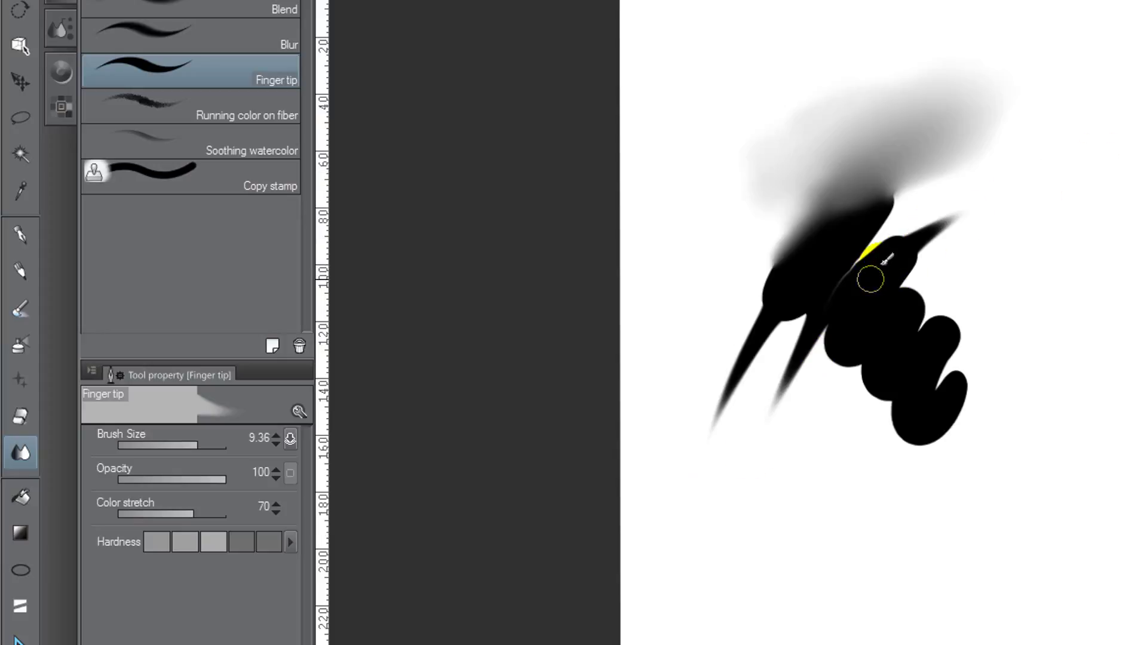
{"action": "left_click_drag", "start_coordinate": [876, 248], "coordinate": [1007, 183]}
{"action": "left_click_drag", "start_coordinate": [876, 270], "coordinate": [1065, 159]}
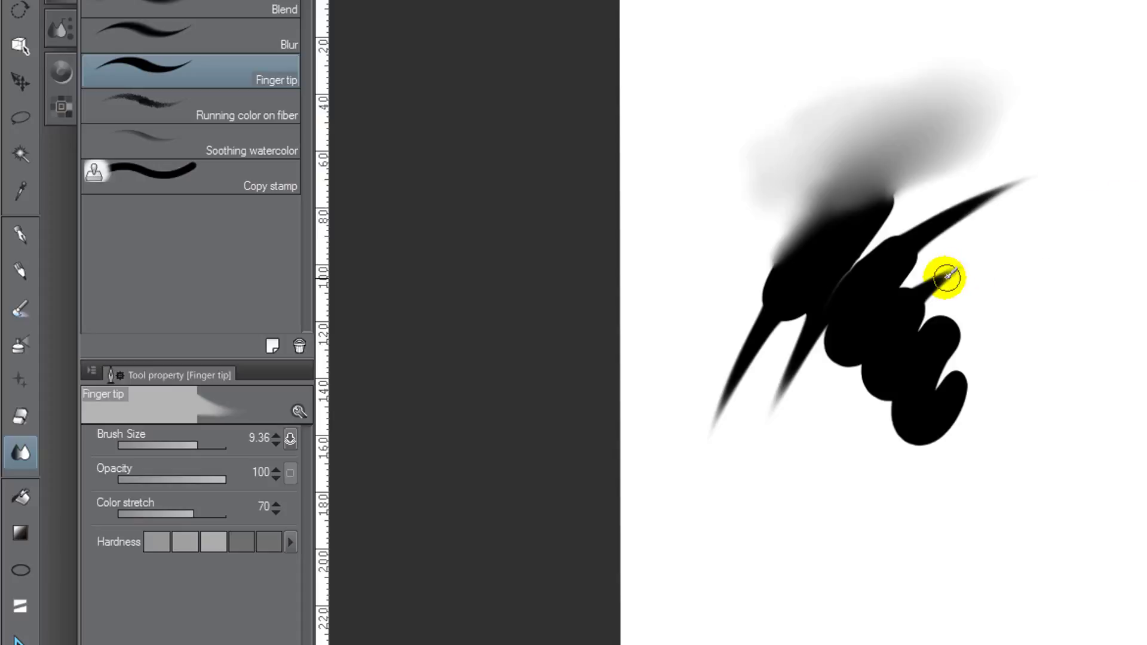
{"action": "left_click_drag", "start_coordinate": [943, 277], "coordinate": [992, 256]}
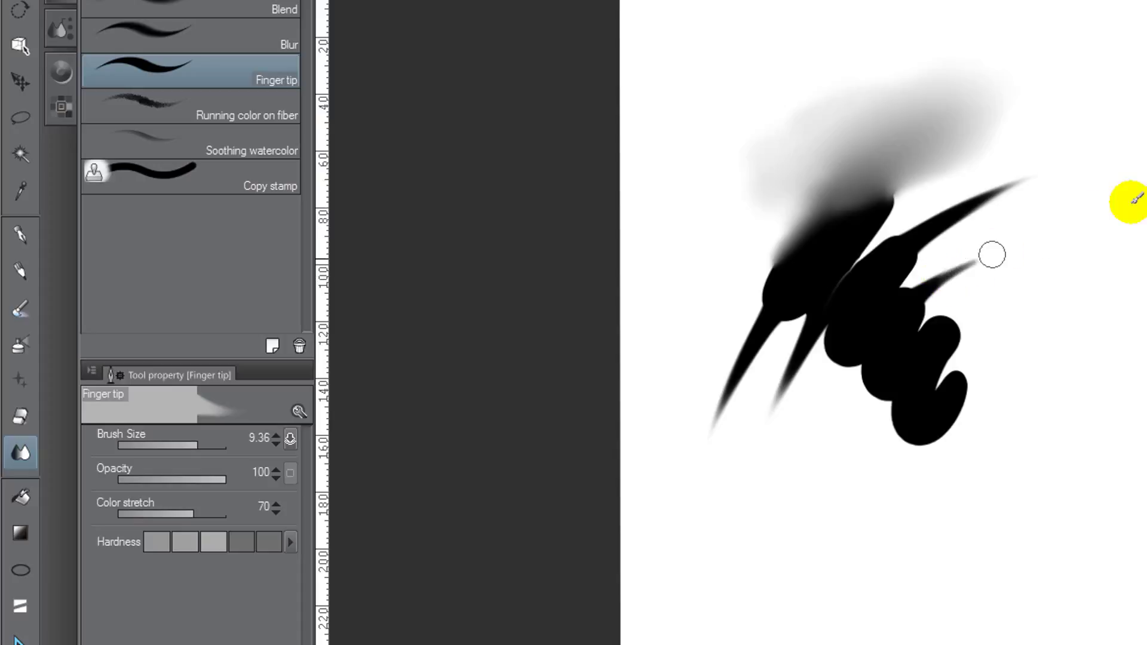
Step: Smear Running color on fiber streaks below the blob and a small Soothing watercolor smudge at right
{"action": "left_click", "coordinate": [206, 102]}
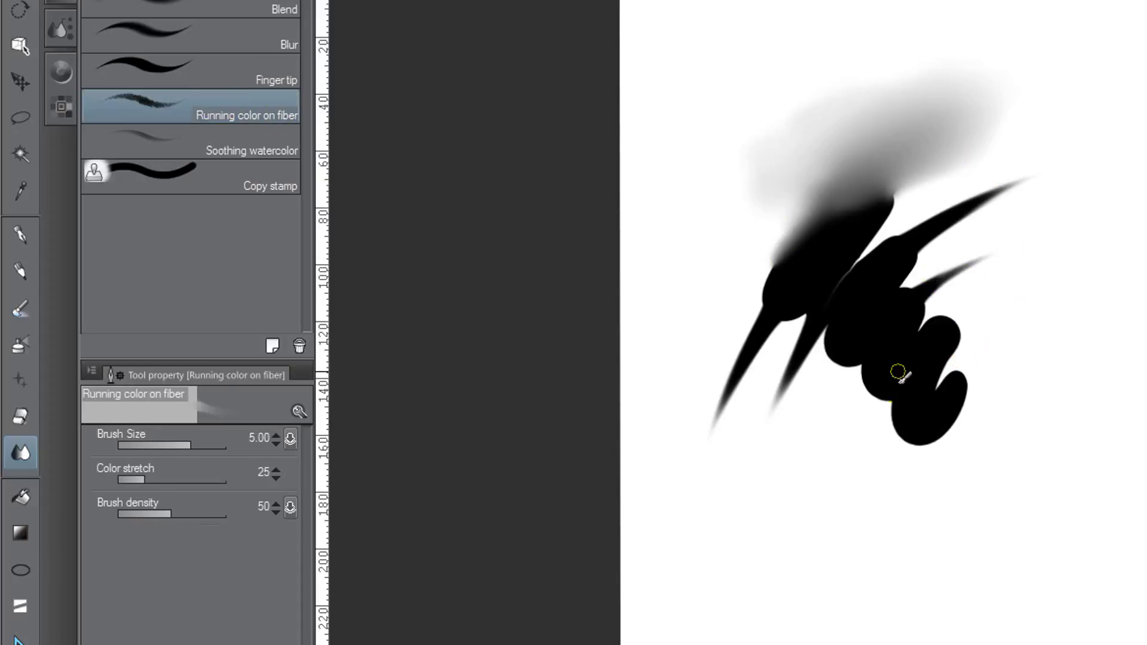
{"action": "mouse_move", "coordinate": [885, 389]}
{"action": "left_mouse_down"}
{"action": "mouse_move", "coordinate": [865, 528]}
{"action": "mouse_move", "coordinate": [853, 453]}
{"action": "left_mouse_up"}
{"action": "left_click_drag", "start_coordinate": [875, 397], "coordinate": [853, 460]}
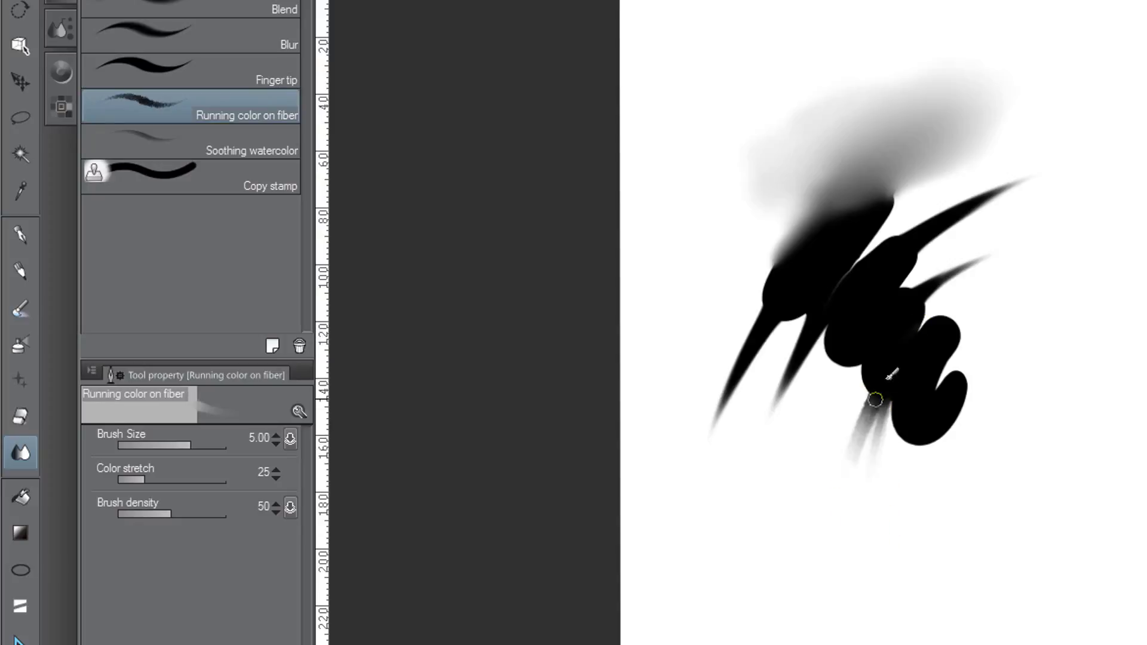
{"action": "left_click_drag", "start_coordinate": [876, 399], "coordinate": [833, 460]}
{"action": "left_click_drag", "start_coordinate": [869, 368], "coordinate": [824, 430]}
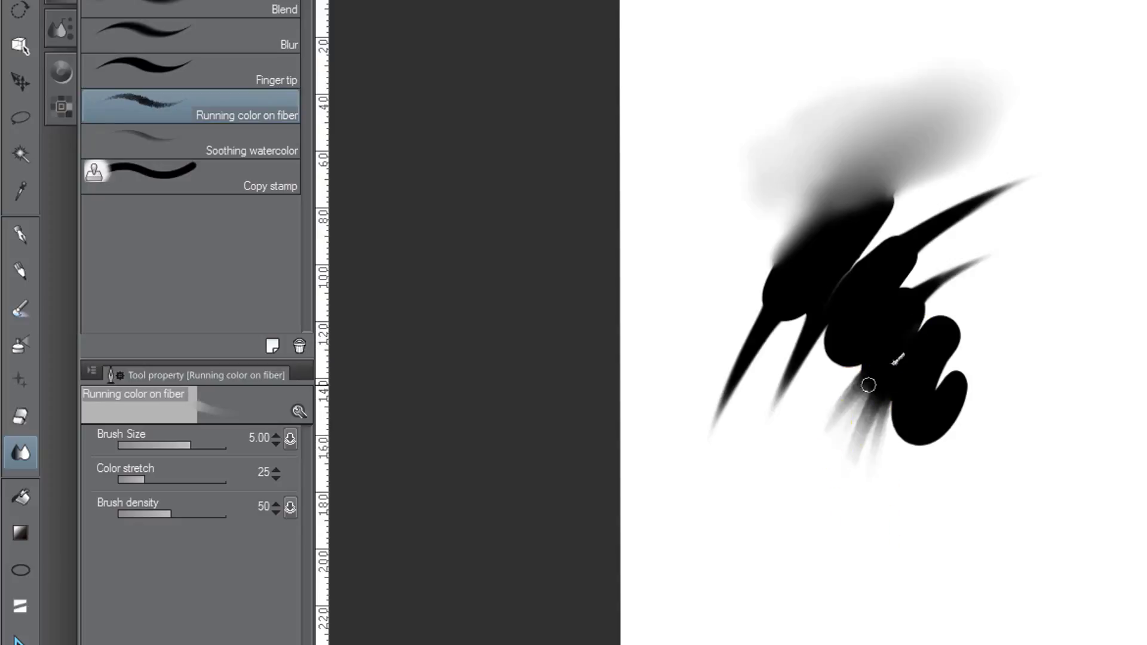
{"action": "left_click", "coordinate": [221, 147]}
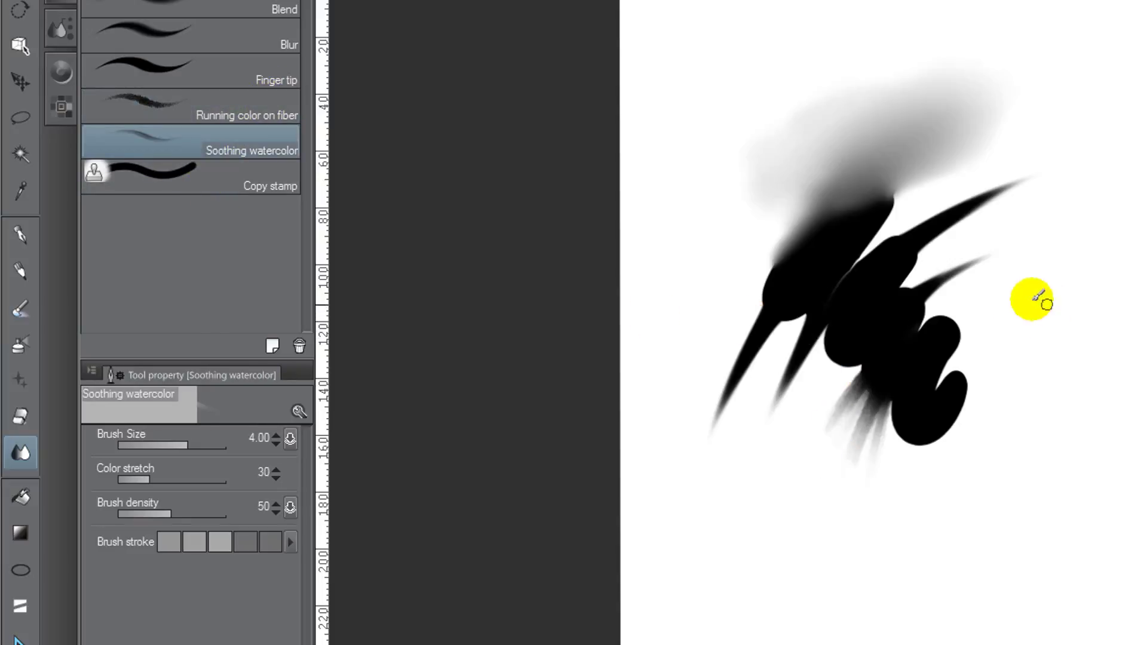
{"action": "mouse_move", "coordinate": [944, 332]}
{"action": "left_mouse_down"}
{"action": "mouse_move", "coordinate": [990, 313]}
{"action": "mouse_move", "coordinate": [967, 318]}
{"action": "mouse_move", "coordinate": [934, 359]}
{"action": "left_mouse_up"}
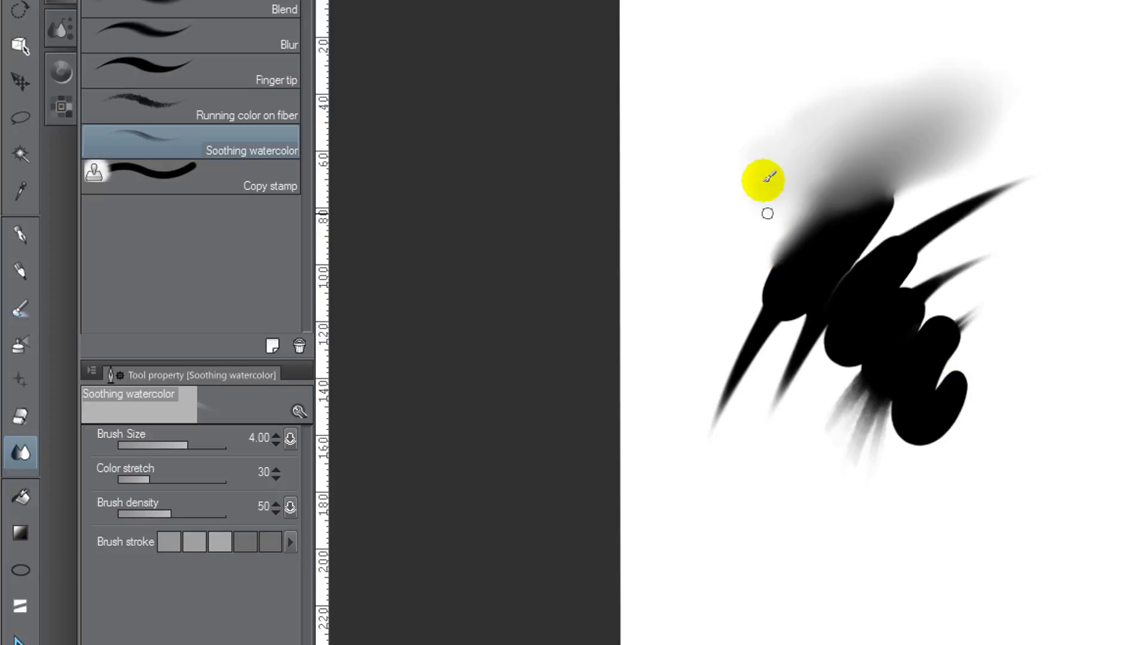
Step: Try stamping with Copy stamp, dismissing the copy-source notice each time
{"action": "left_click", "coordinate": [230, 176]}
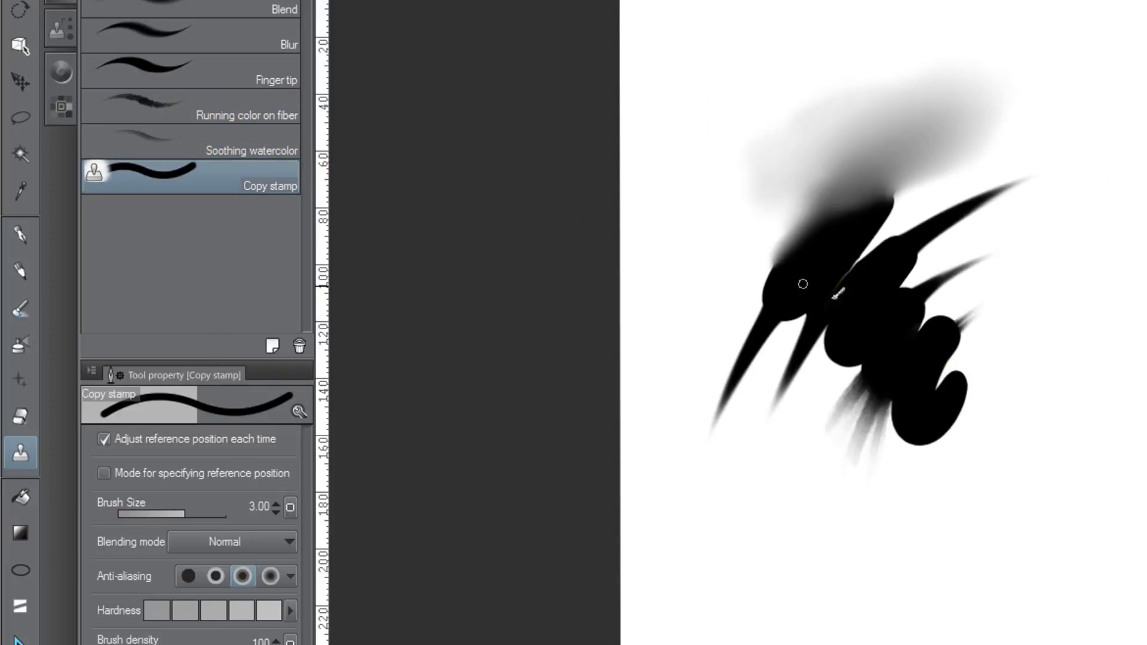
{"action": "left_click", "coordinate": [830, 362]}
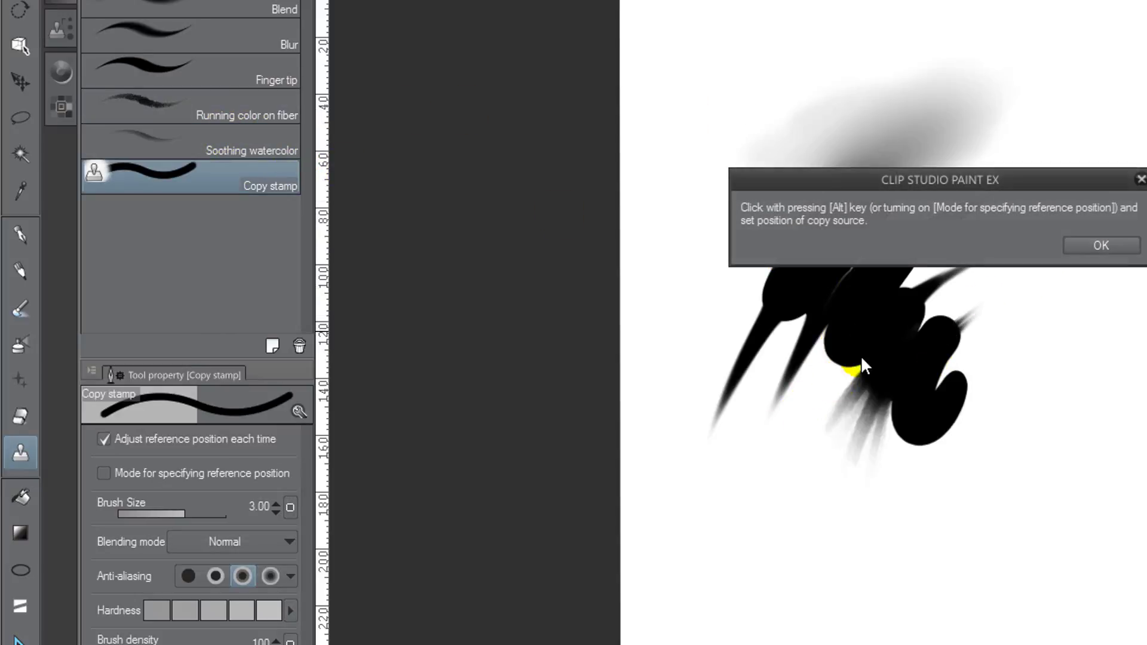
{"action": "left_click", "coordinate": [1101, 243]}
{"action": "left_click", "coordinate": [871, 315]}
{"action": "left_click", "coordinate": [1109, 242]}
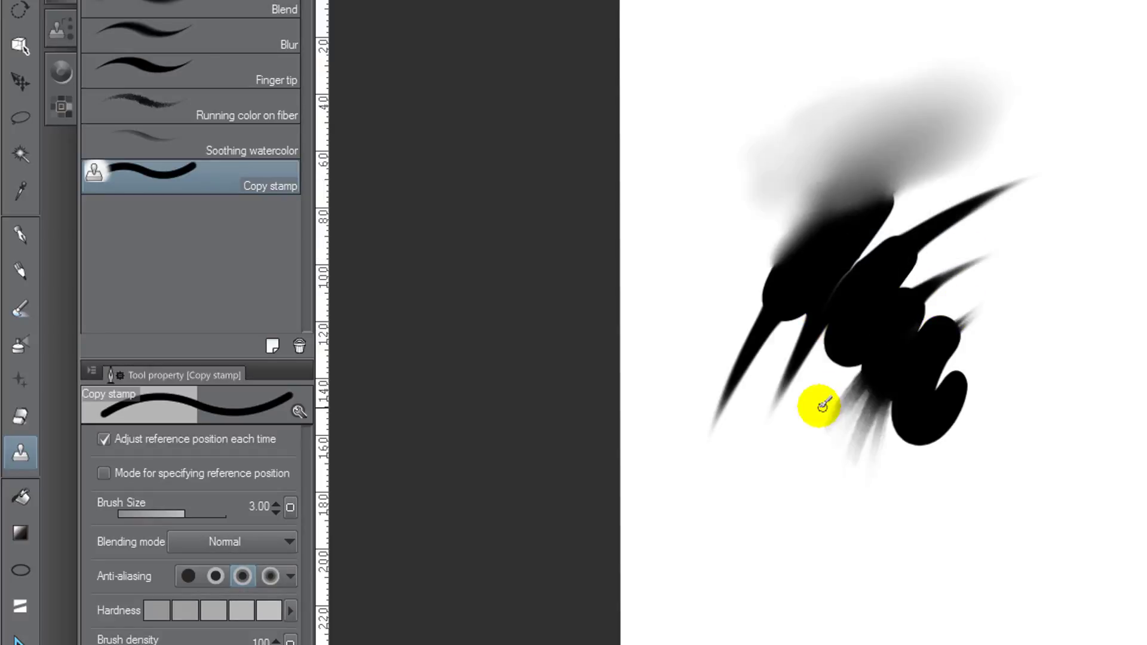
{"action": "left_click", "coordinate": [825, 406]}
{"action": "left_click", "coordinate": [1086, 245]}
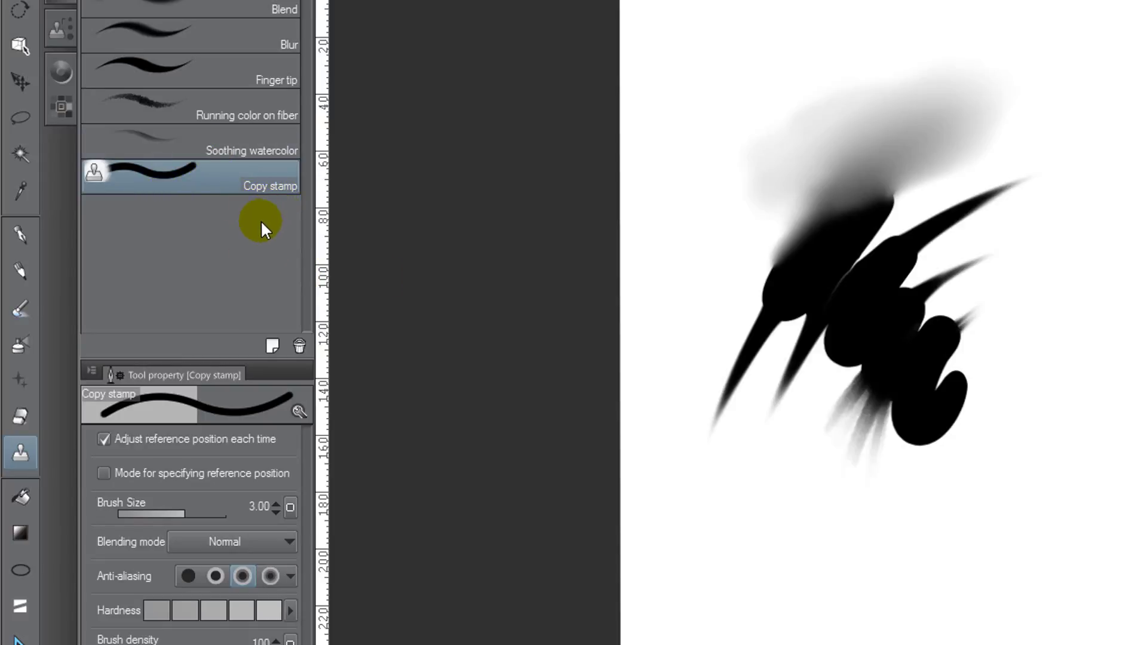
Step: Set a copy source on the stroke and stamp cloned strokes at upper left and lower right
{"action": "left_click_drag", "start_coordinate": [740, 299], "coordinate": [791, 321]}
{"action": "left_click", "coordinate": [790, 311], "text": "alt"}
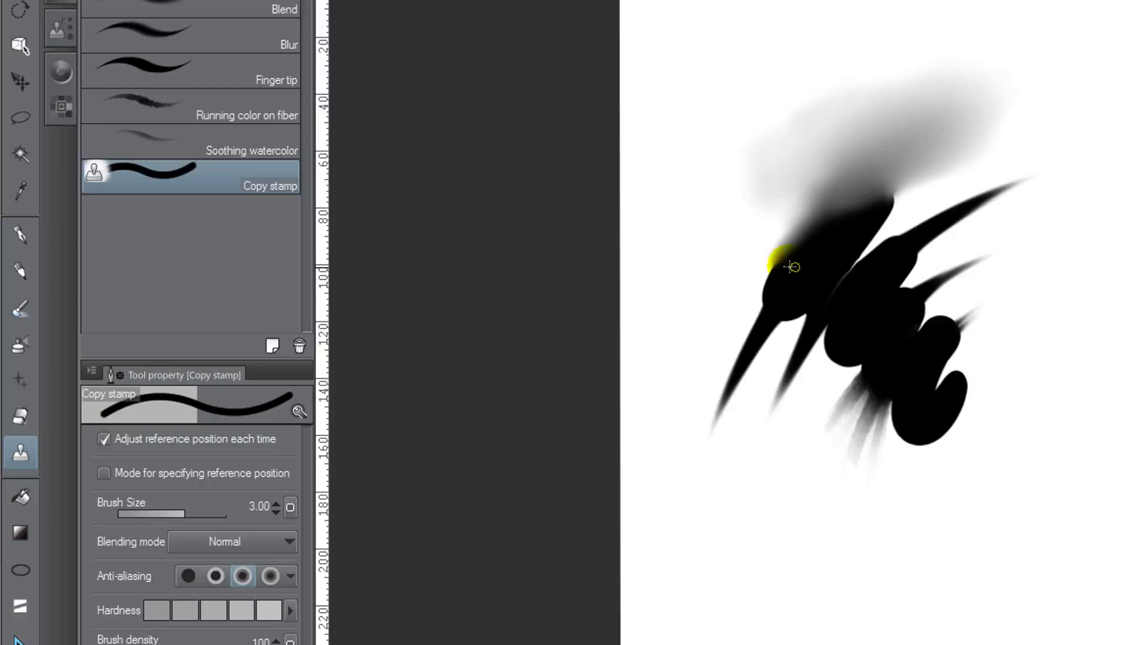
{"action": "left_click_drag", "start_coordinate": [754, 235], "coordinate": [710, 276]}
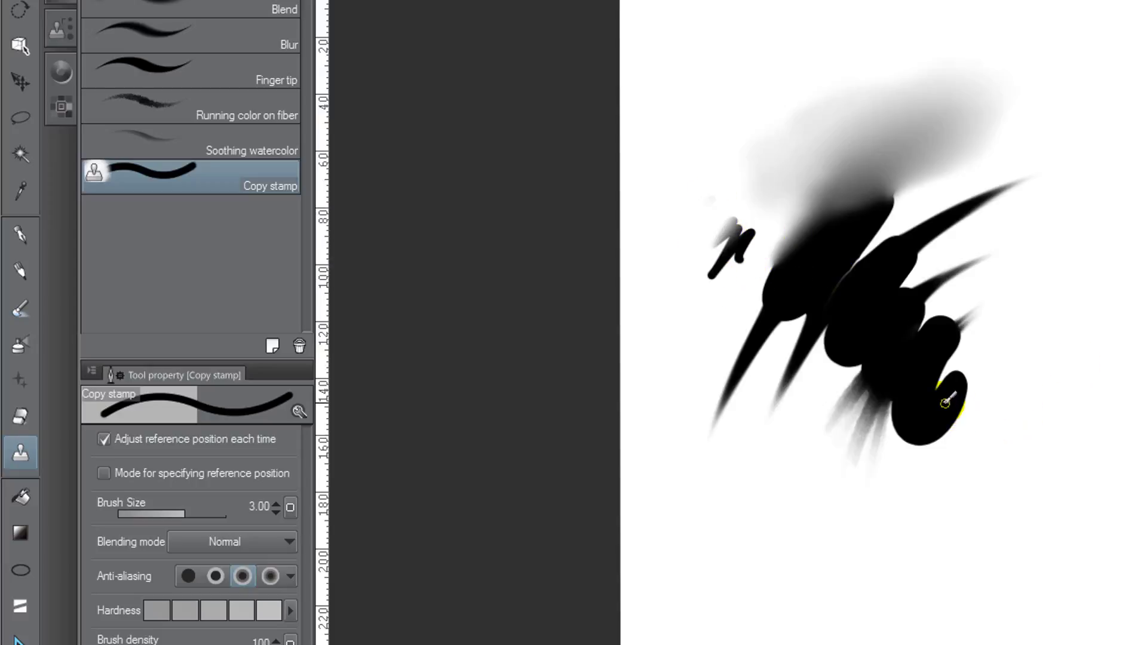
{"action": "mouse_move", "coordinate": [1002, 469]}
{"action": "left_mouse_down"}
{"action": "mouse_move", "coordinate": [1045, 479]}
{"action": "mouse_move", "coordinate": [1027, 484]}
{"action": "mouse_move", "coordinate": [993, 402]}
{"action": "mouse_move", "coordinate": [1071, 385]}
{"action": "mouse_move", "coordinate": [1111, 350]}
{"action": "mouse_move", "coordinate": [1096, 333]}
{"action": "mouse_move", "coordinate": [1056, 374]}
{"action": "mouse_move", "coordinate": [1101, 406]}
{"action": "mouse_move", "coordinate": [1045, 466]}
{"action": "mouse_move", "coordinate": [1086, 441]}
{"action": "mouse_move", "coordinate": [963, 415]}
{"action": "mouse_move", "coordinate": [986, 412]}
{"action": "mouse_move", "coordinate": [1035, 505]}
{"action": "left_mouse_up"}
Step: Reselect the Blend sub tool, then switch to the Fill tool
{"action": "left_click", "coordinate": [238, 14]}
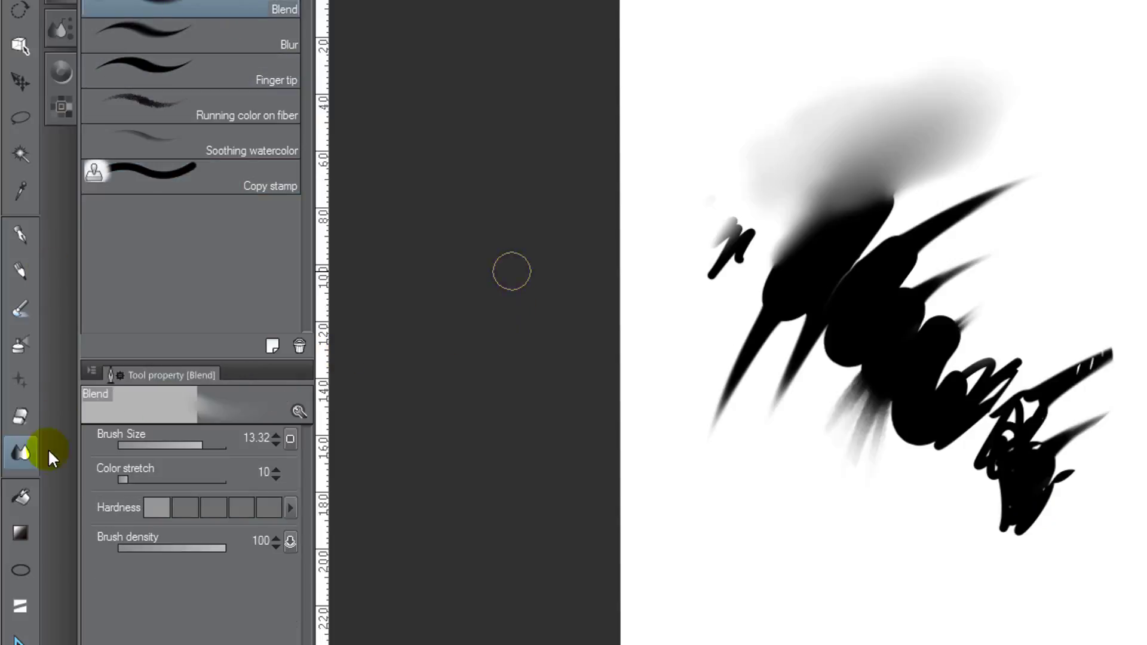
{"action": "left_click", "coordinate": [23, 491]}
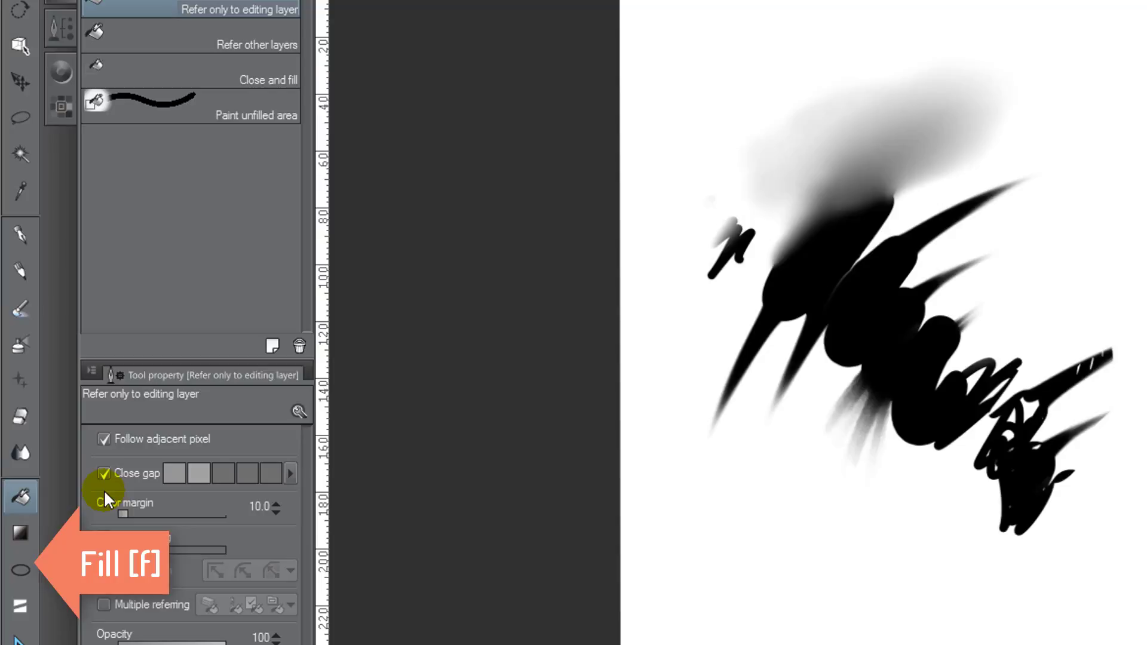
Step: Clear the layer and draw a large ellipse circle near the page centre
{"action": "key", "text": "Delete"}
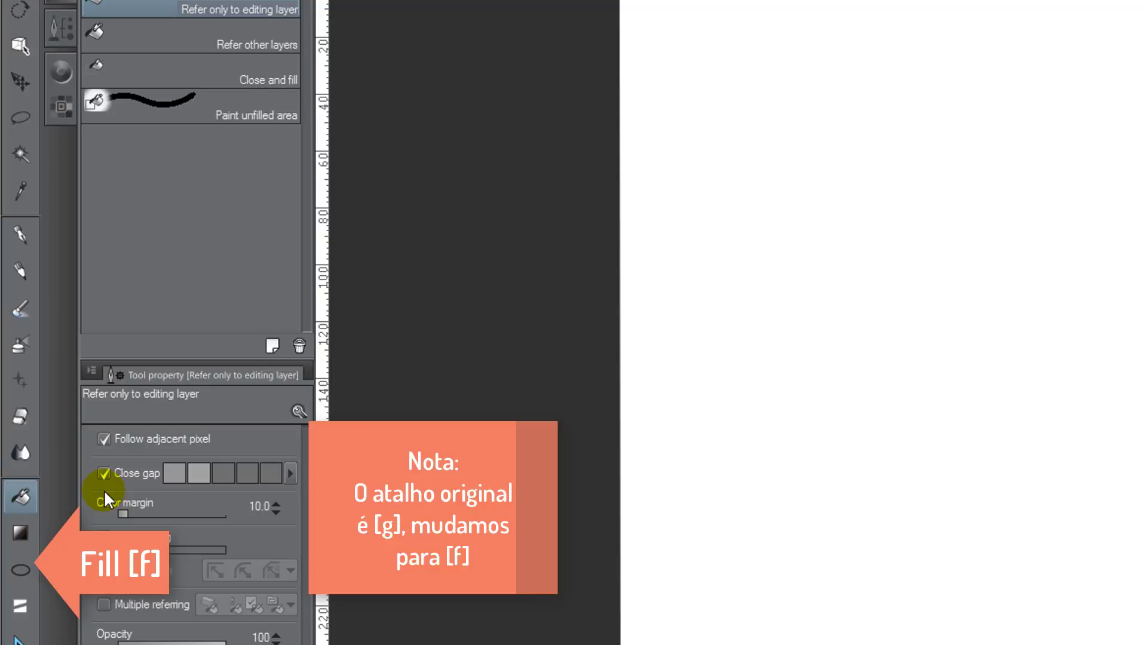
{"action": "left_click", "coordinate": [20, 570]}
{"action": "left_click_drag", "start_coordinate": [741, 187], "coordinate": [934, 380]}
{"action": "left_click_drag", "start_coordinate": [956, 461], "coordinate": [968, 476]}
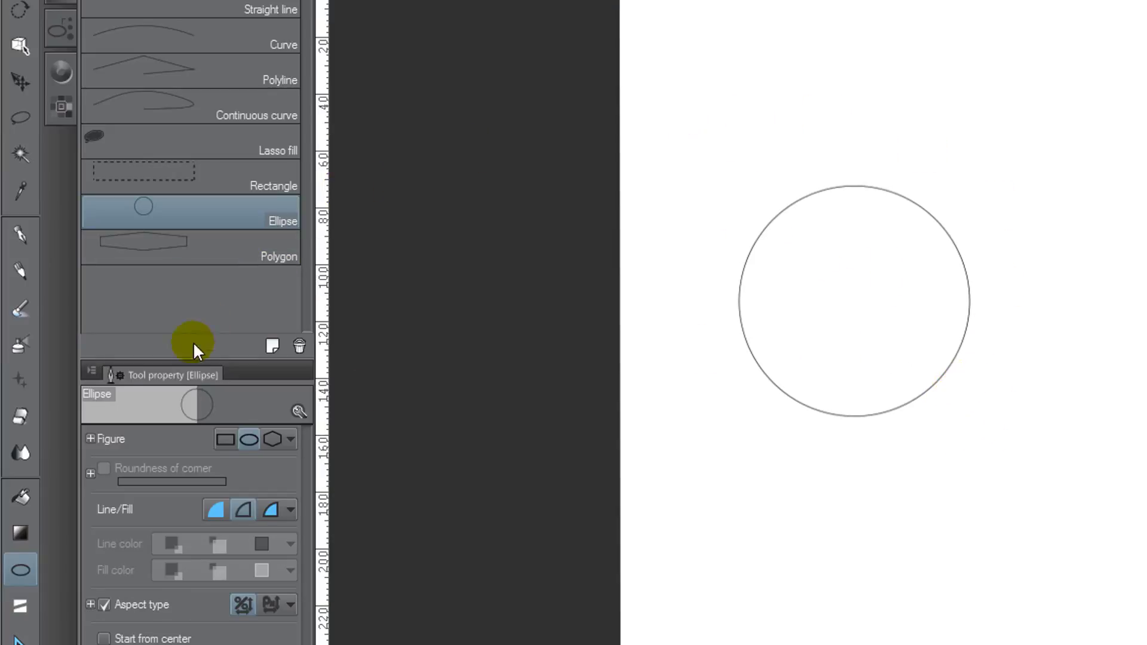
Step: Test black fills inside the circle, including filling an auto-selected interior
{"action": "left_click", "coordinate": [35, 489]}
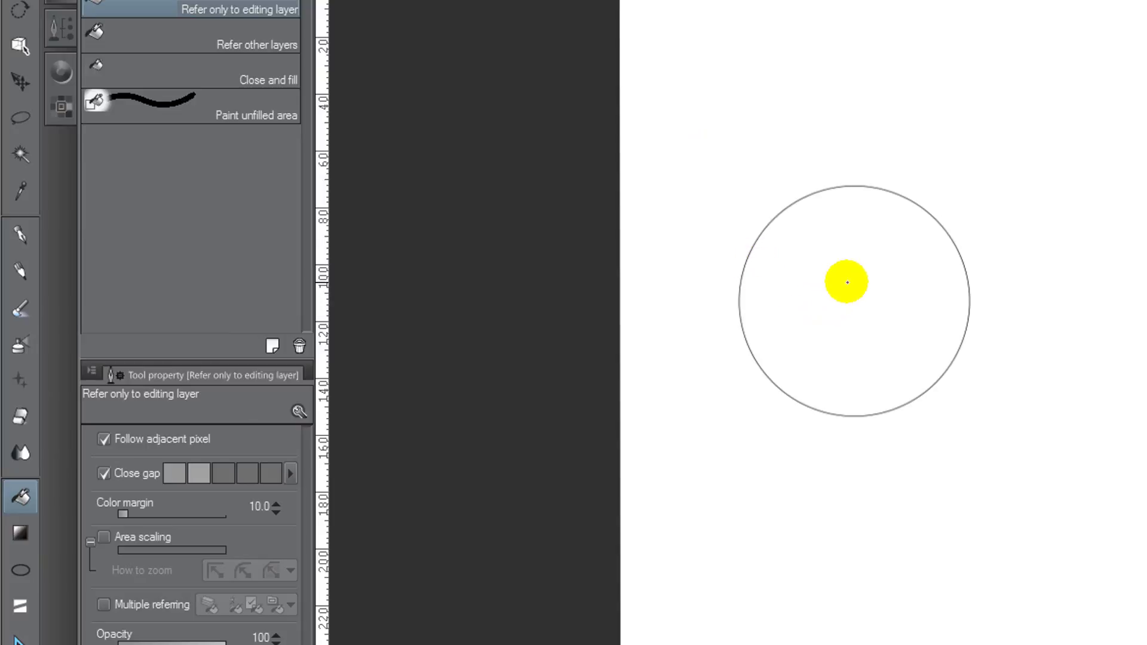
{"action": "left_click", "coordinate": [861, 263]}
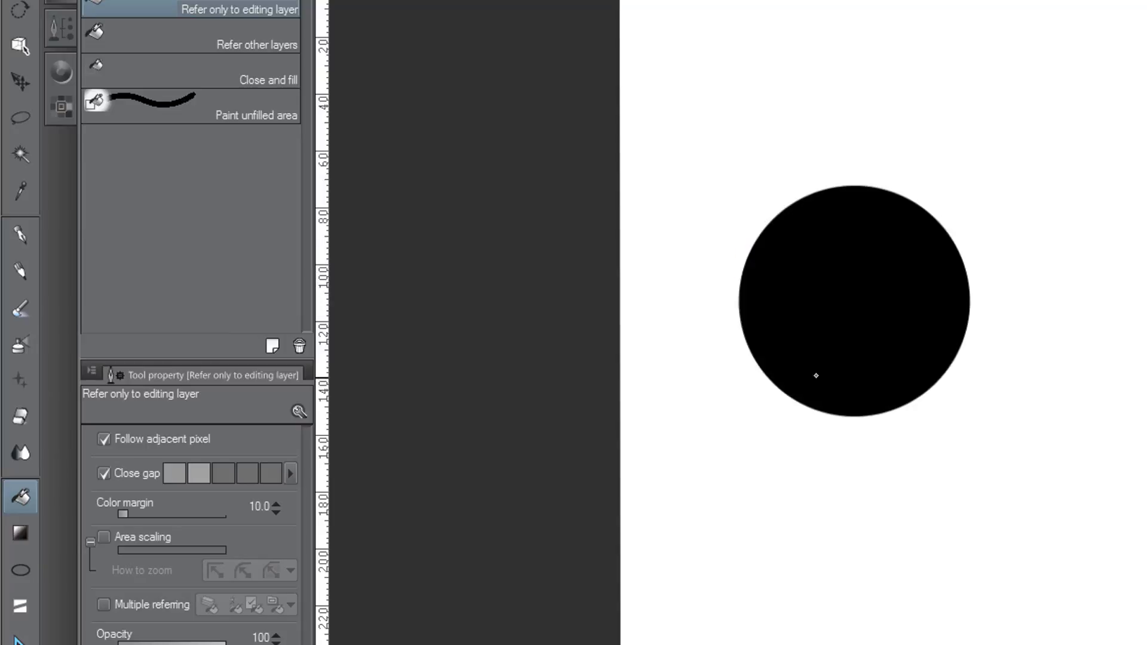
{"action": "left_click", "coordinate": [883, 305]}
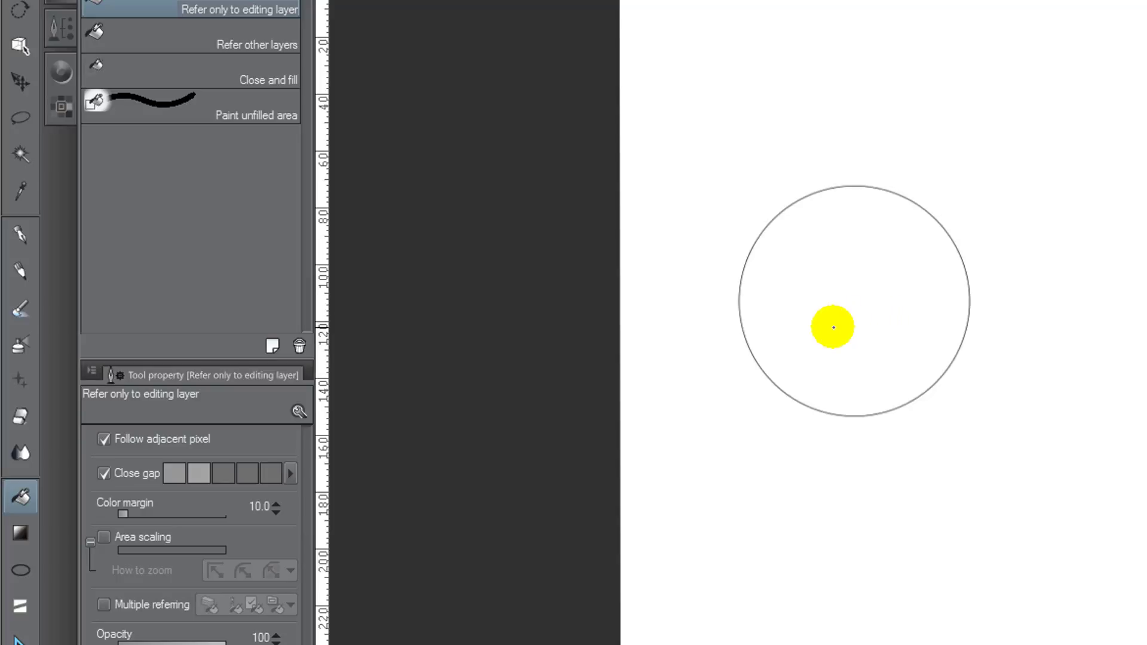
{"action": "key", "text": "w"}
{"action": "left_click", "coordinate": [851, 306]}
{"action": "key", "text": "g"}
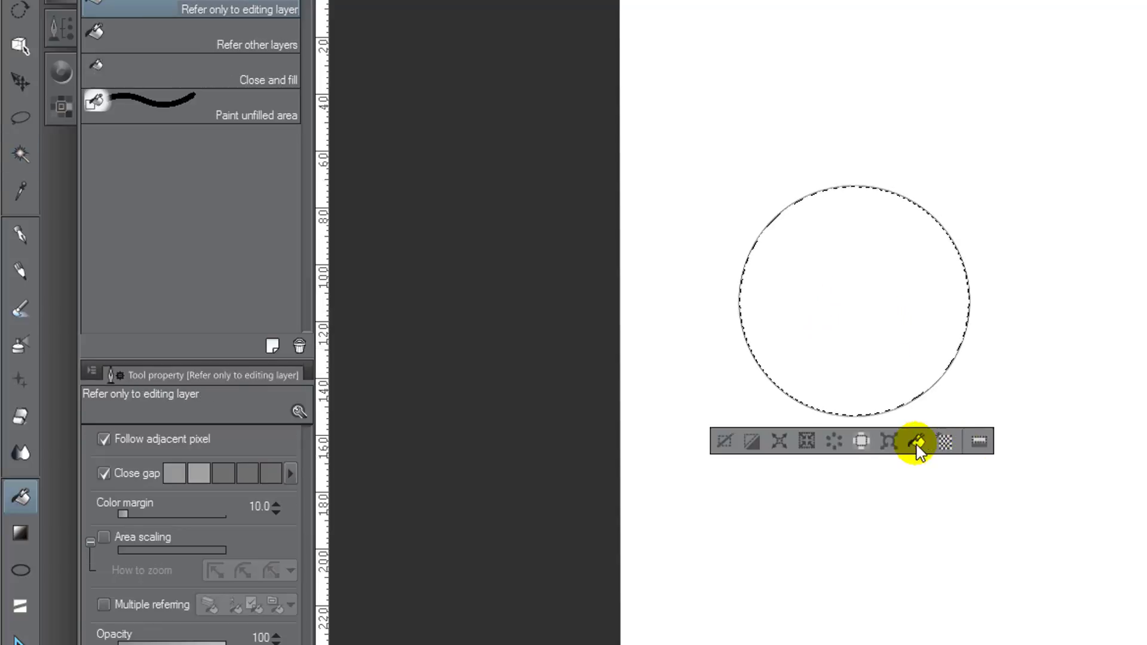
{"action": "left_click", "coordinate": [917, 443]}
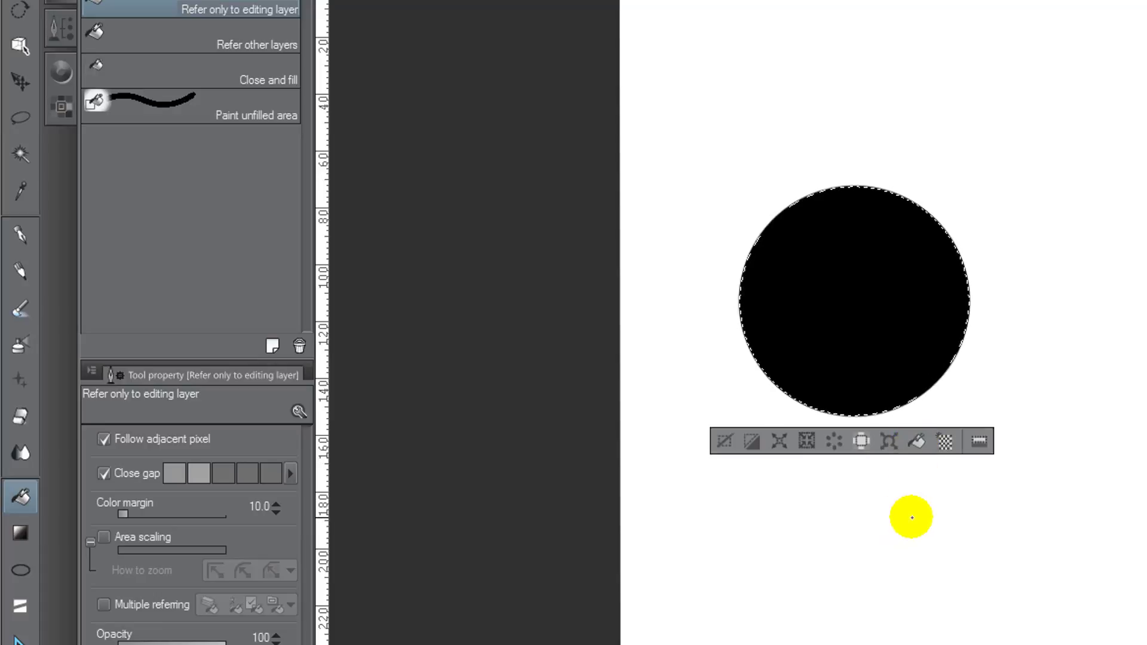
{"action": "key", "text": "ctrl+d"}
Step: Undo the trial fills, try Edit > Fill, then fill the empty circle solid black
{"action": "key", "text": "ctrl+z"}
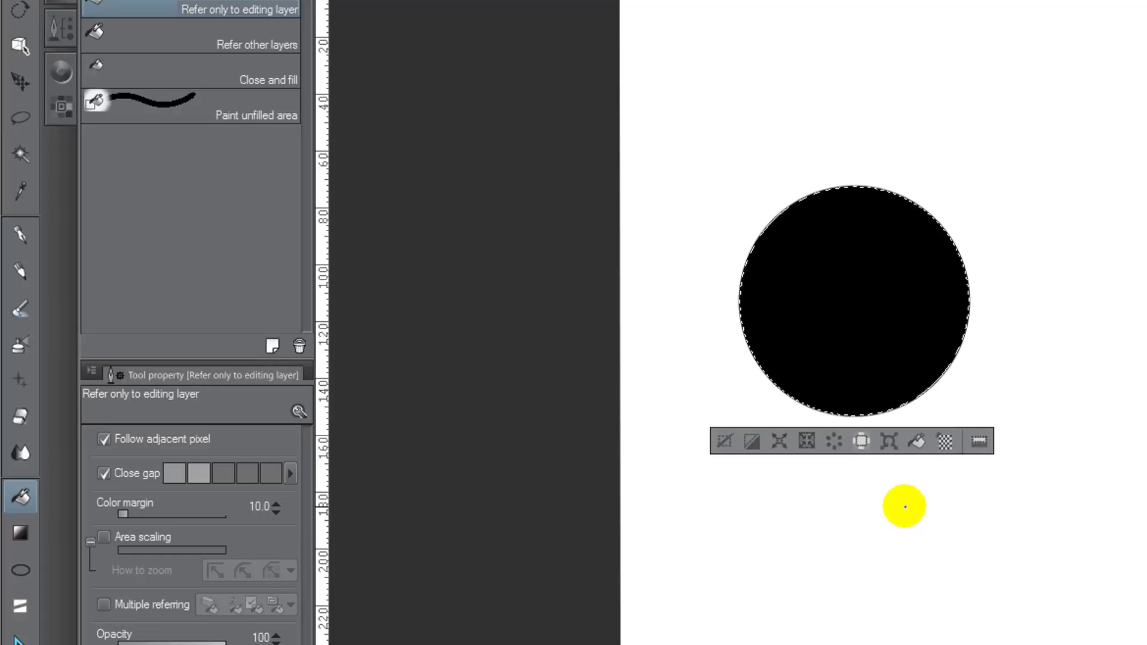
{"action": "key", "text": "ctrl+z"}
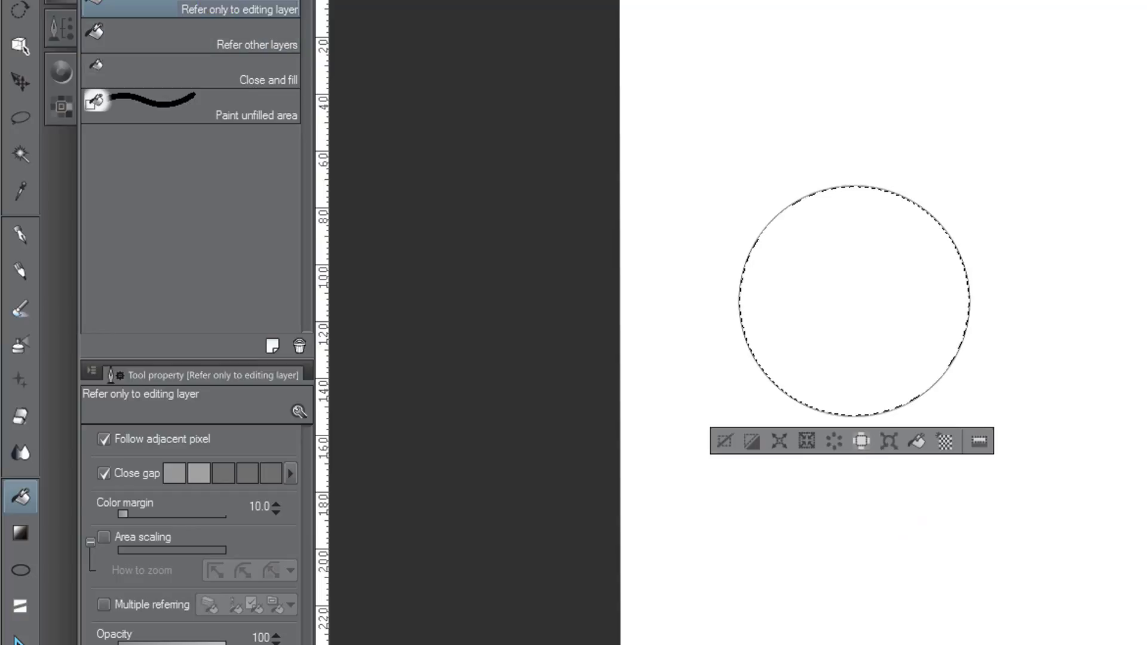
{"action": "left_click", "coordinate": [116, 106]}
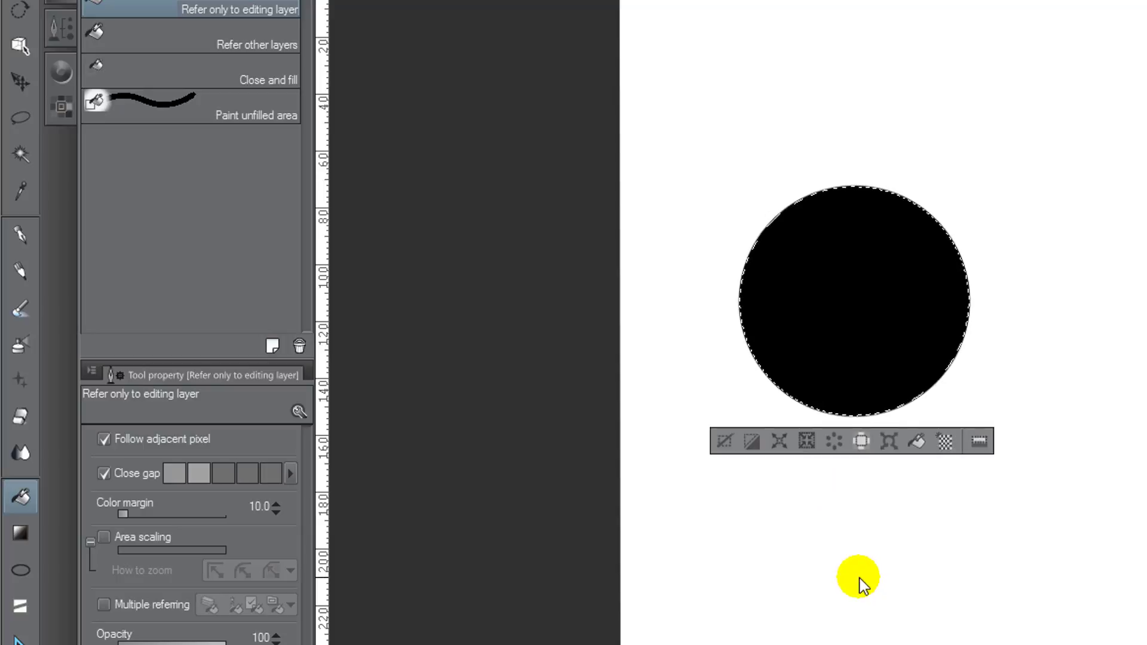
{"action": "key", "text": "ctrl+z"}
{"action": "key", "text": "ctrl+d"}
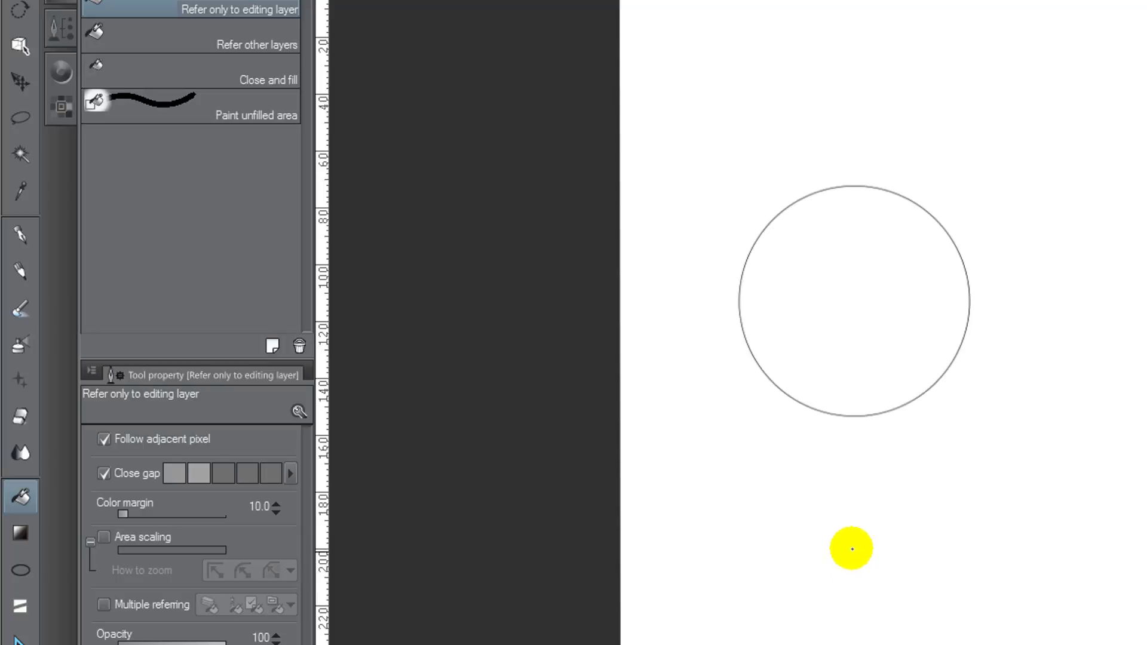
{"action": "left_click", "coordinate": [849, 344]}
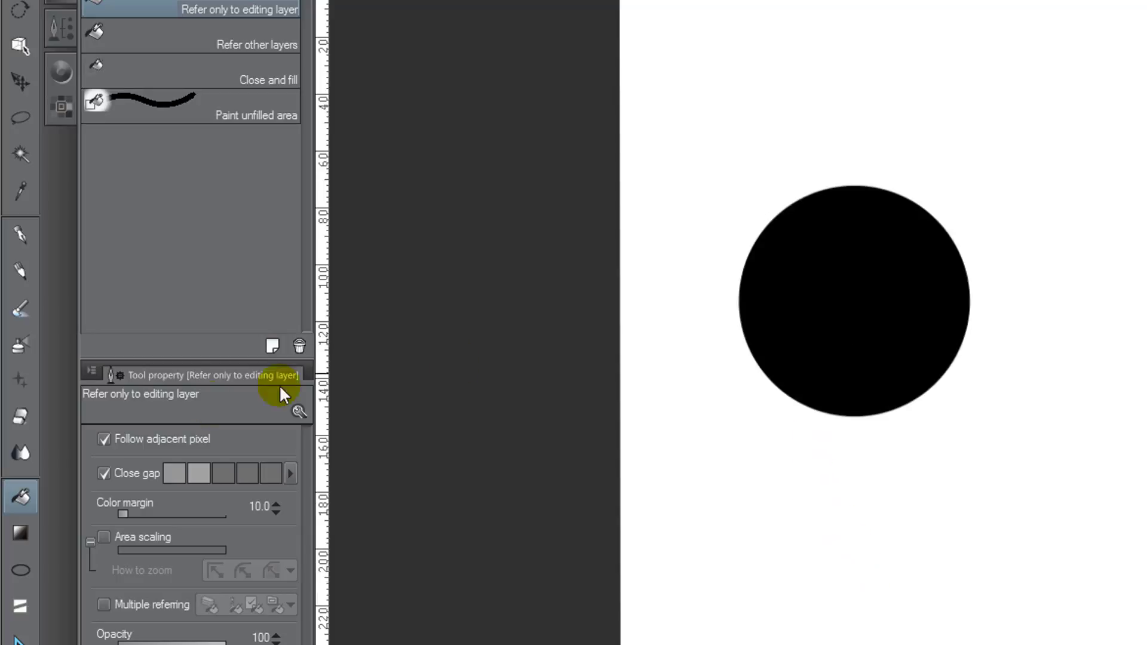
{"action": "left_click", "coordinate": [20, 532]}
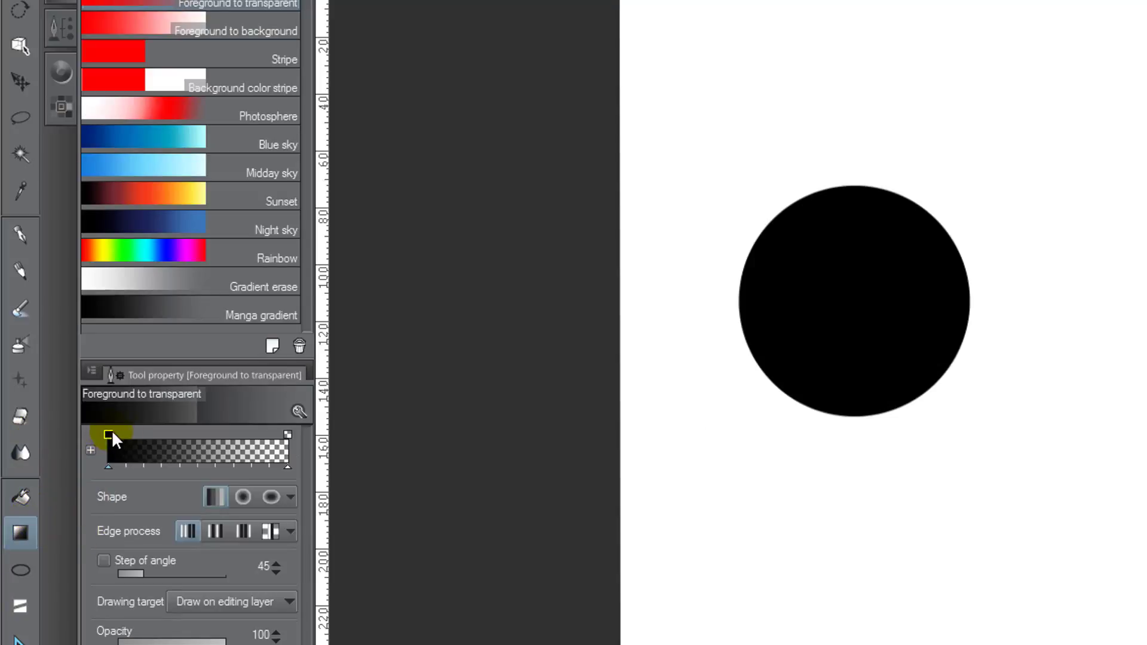
Step: Undo the circle's black fill and auto-select the circle's interior
{"action": "key", "text": "ctrl+z"}
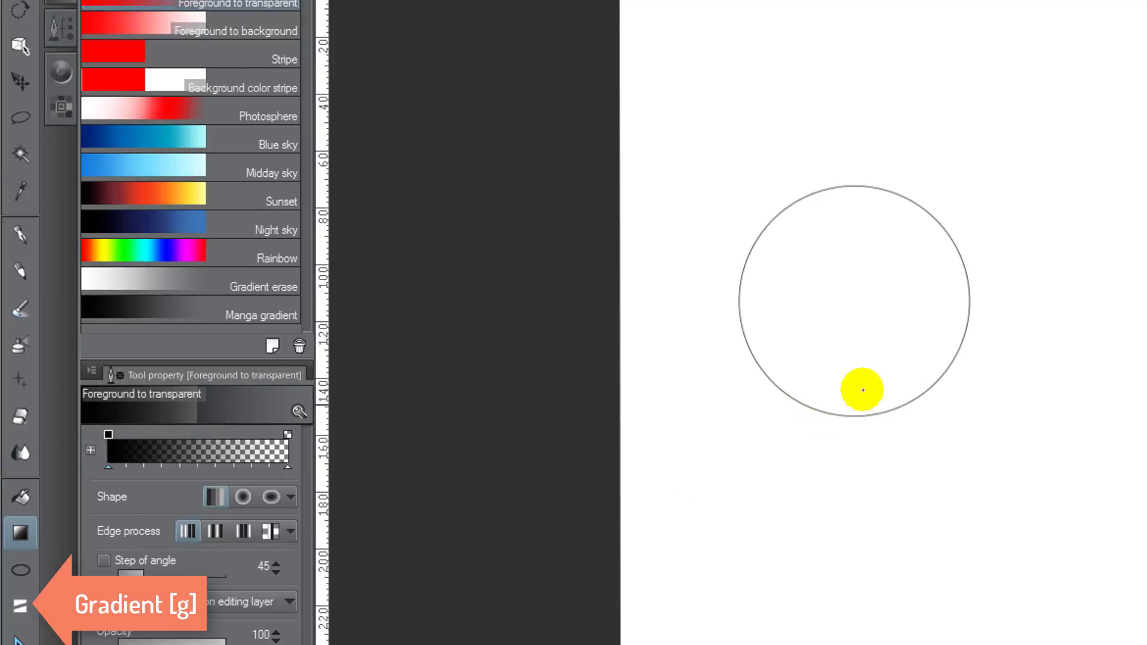
{"action": "key", "text": "w"}
{"action": "left_click", "coordinate": [879, 350]}
{"action": "key", "text": "g"}
Step: Shade the selected circle with black-to-transparent gradients from two angles, then deselect
{"action": "left_click_drag", "start_coordinate": [945, 404], "coordinate": [872, 305]}
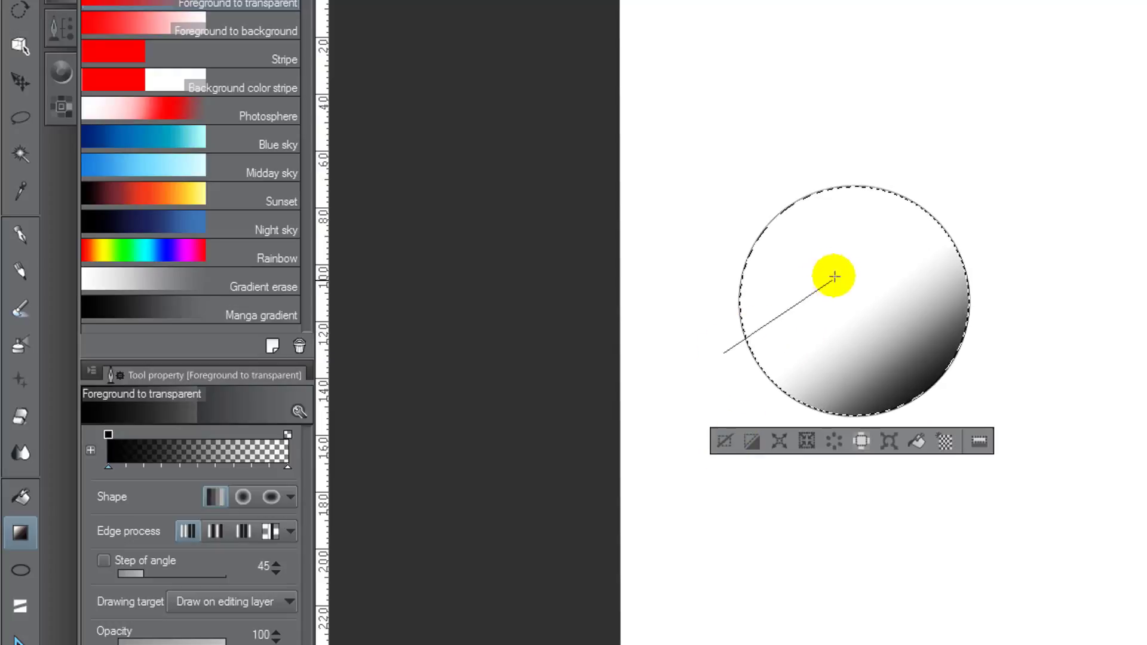
{"action": "left_click_drag", "start_coordinate": [730, 346], "coordinate": [839, 273]}
{"action": "left_click_drag", "start_coordinate": [918, 133], "coordinate": [798, 336]}
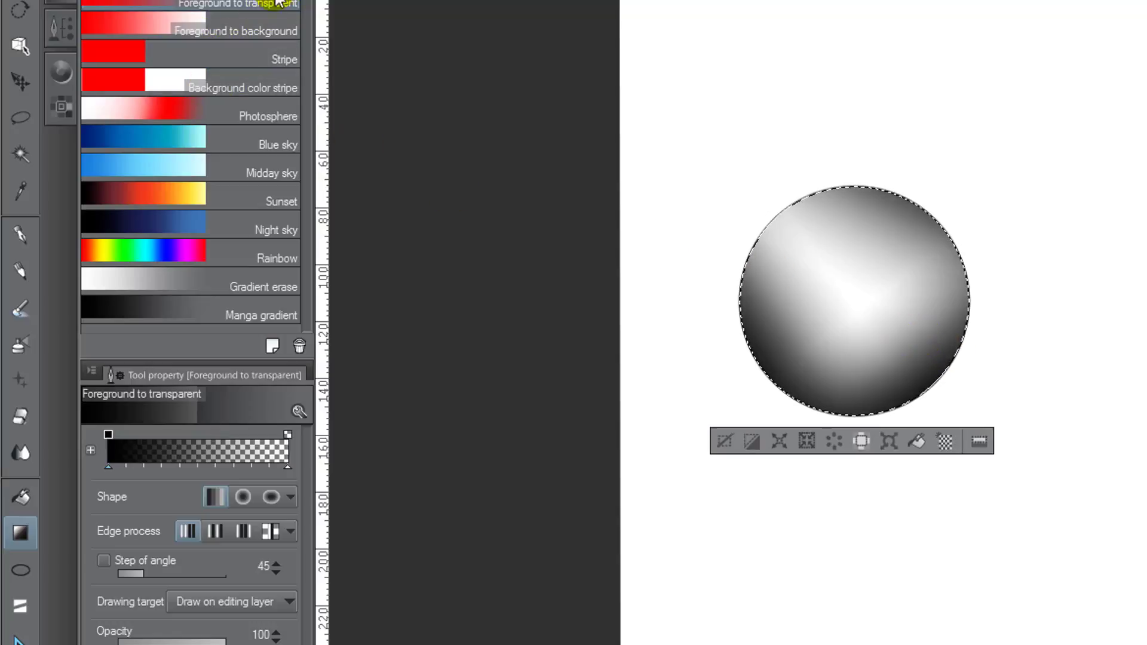
{"action": "key", "text": "g"}
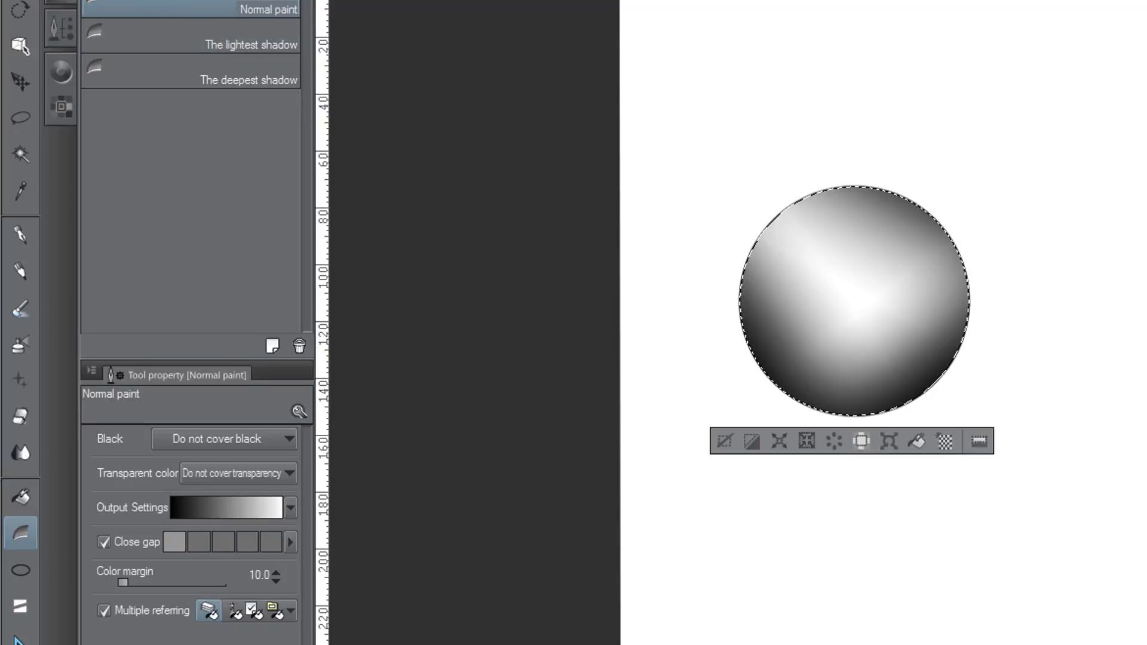
{"action": "key", "text": "g"}
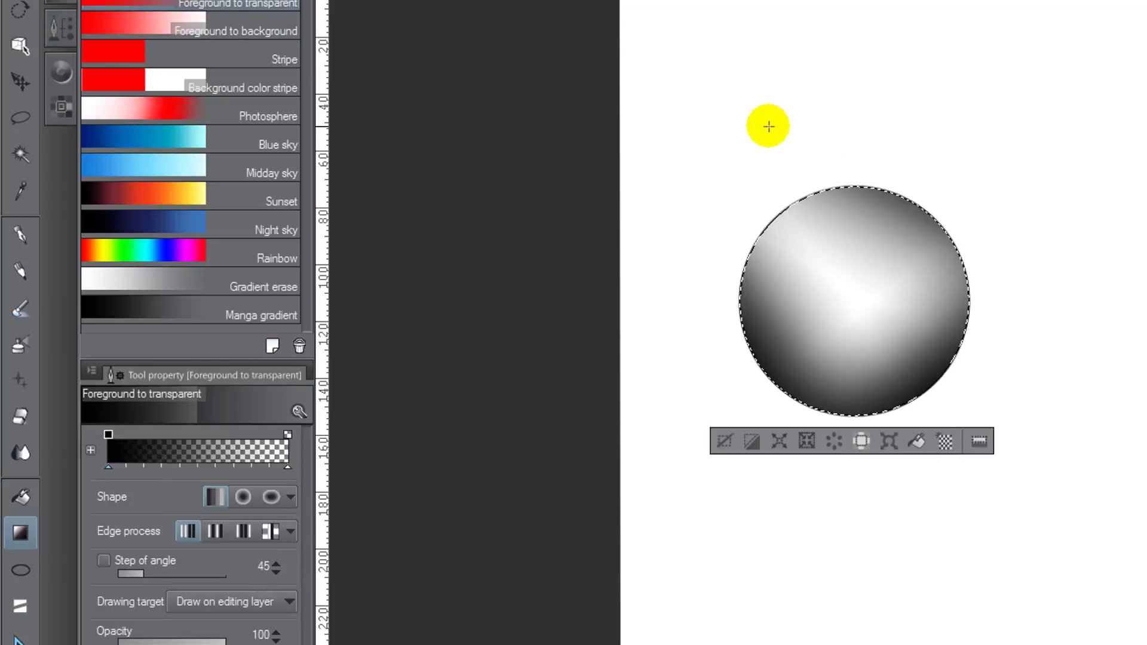
{"action": "key", "text": "ctrl+d"}
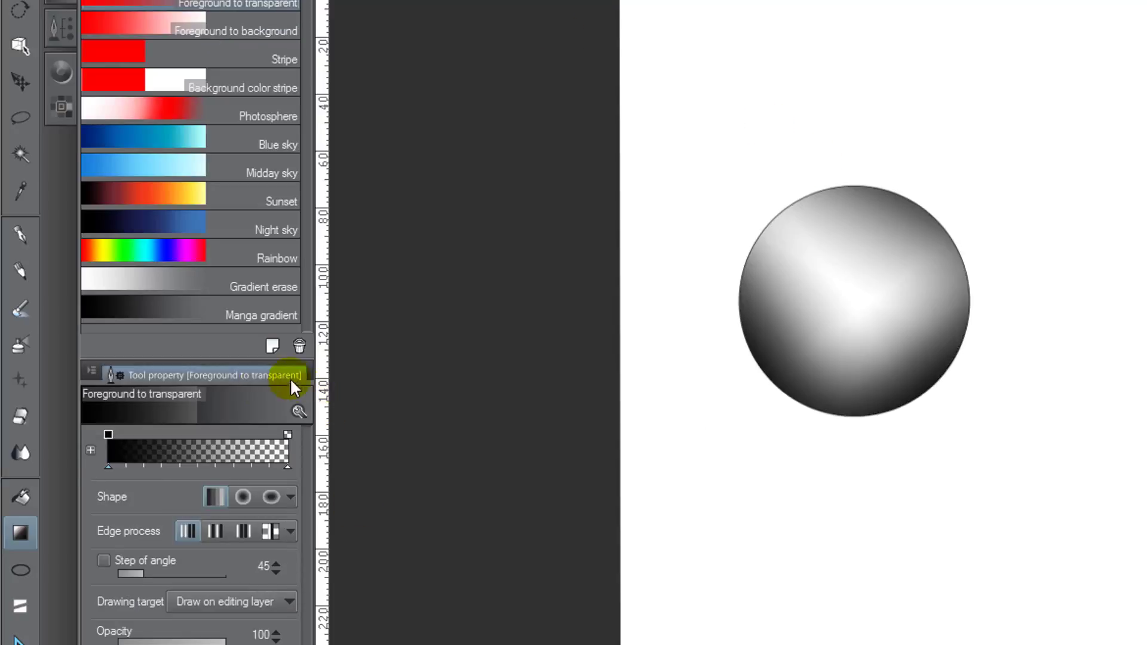
{"action": "left_click", "coordinate": [27, 560]}
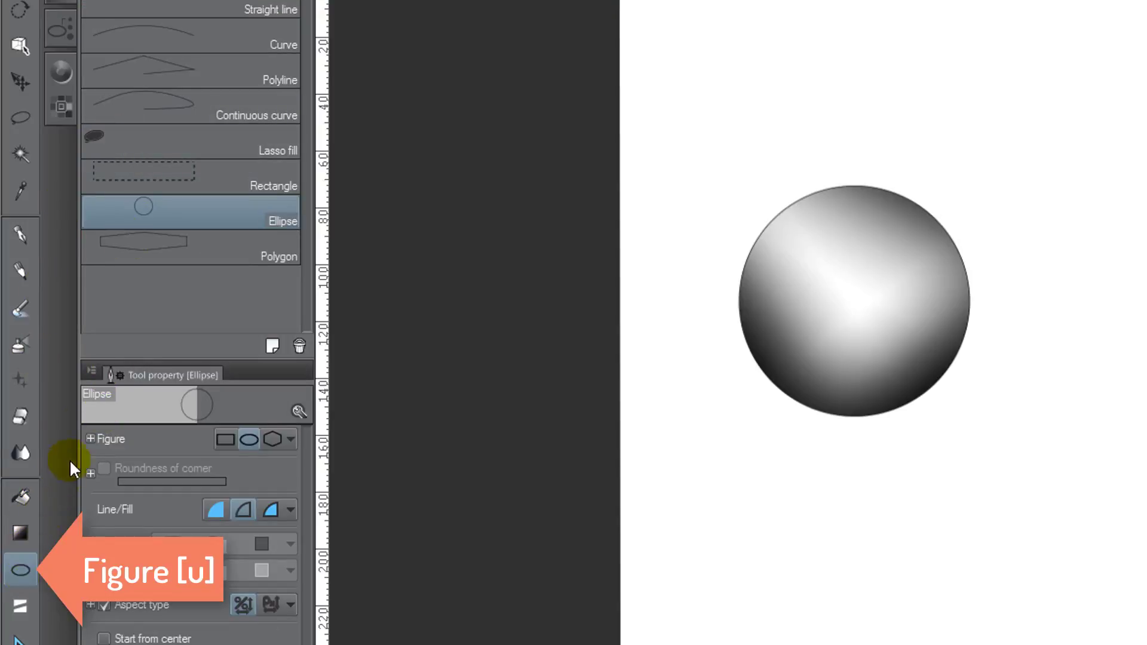
Step: Draw three slanted straight lines to the right of, above and below the sphere
{"action": "left_click", "coordinate": [154, 9]}
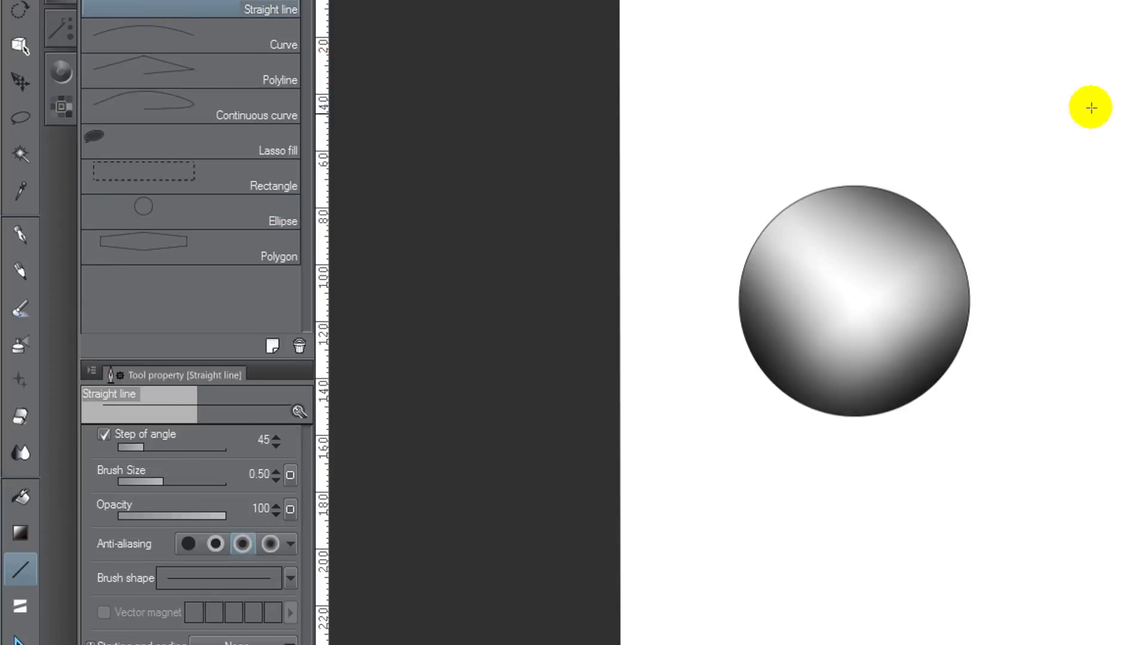
{"action": "left_click_drag", "start_coordinate": [1091, 108], "coordinate": [1021, 460]}
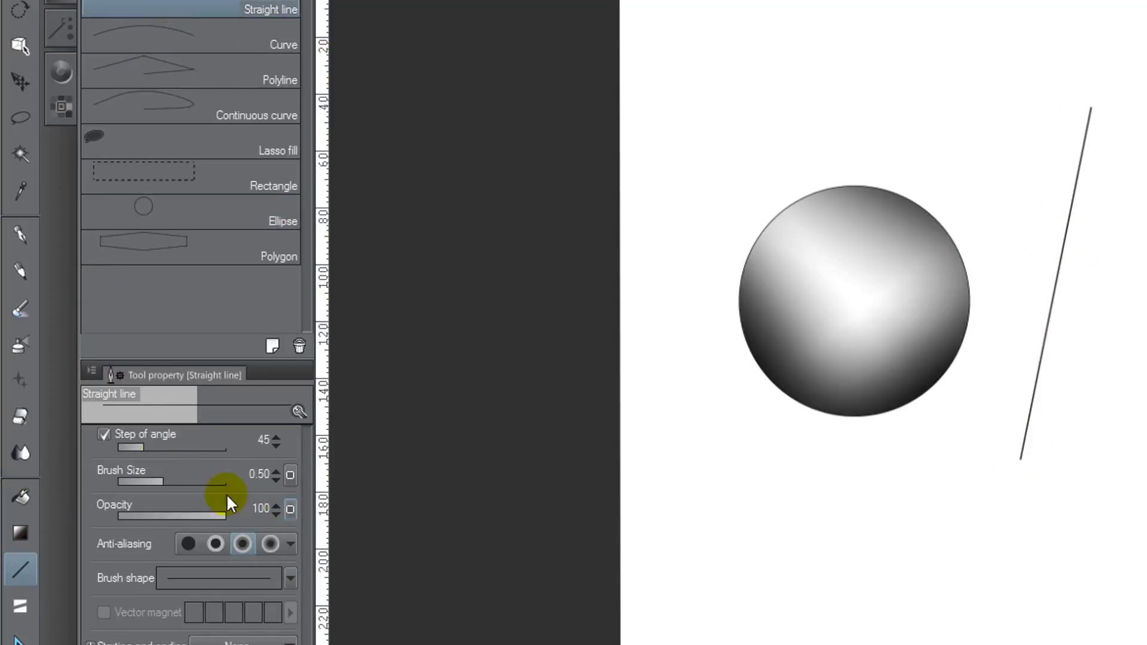
{"action": "mouse_move", "coordinate": [680, 148]}
{"action": "left_mouse_down"}
{"action": "mouse_move", "coordinate": [999, 142]}
{"action": "mouse_move", "coordinate": [1009, 49]}
{"action": "left_mouse_up"}
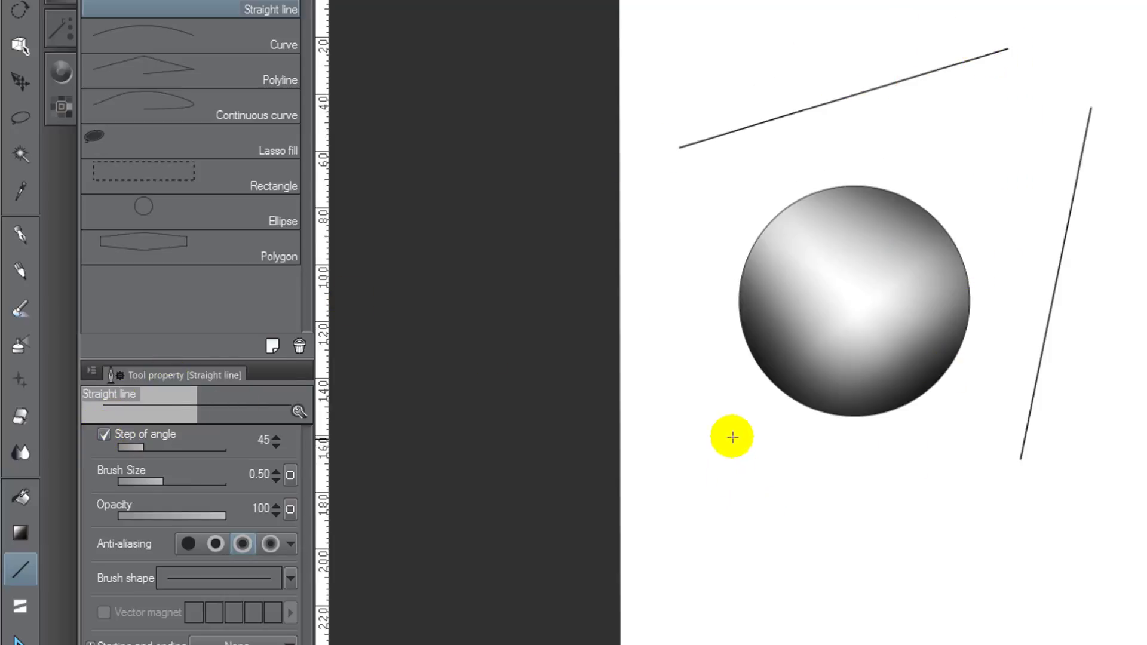
{"action": "mouse_move", "coordinate": [735, 439]}
{"action": "left_mouse_down"}
{"action": "mouse_move", "coordinate": [744, 644]}
{"action": "mouse_move", "coordinate": [1115, 544]}
{"action": "left_mouse_up"}
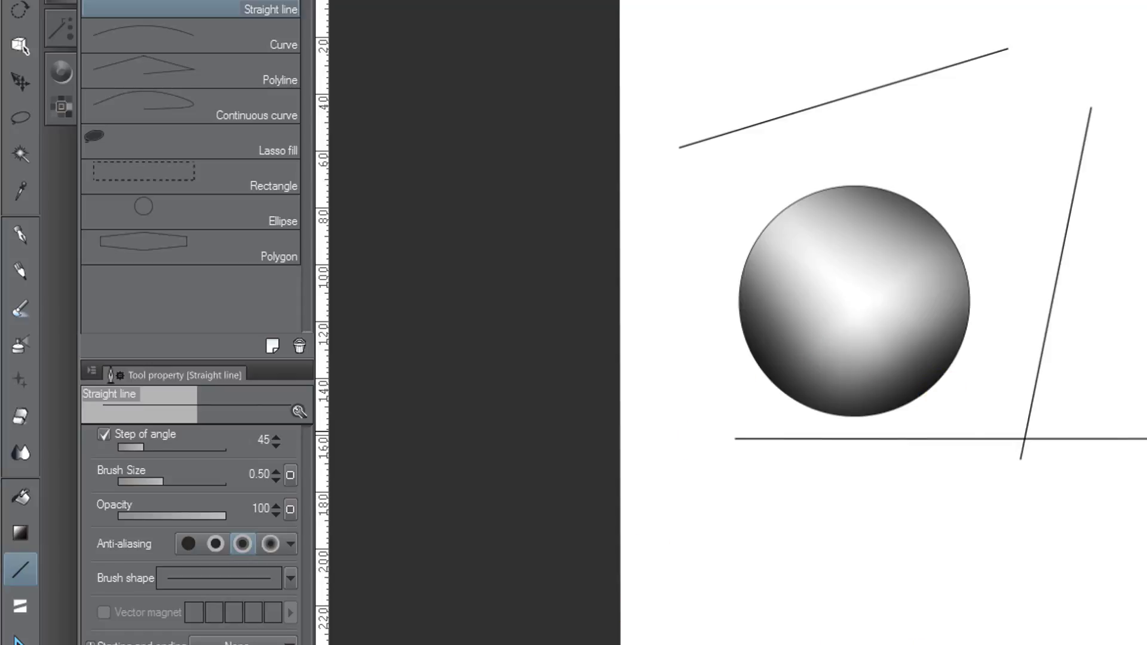
{"action": "mouse_move", "coordinate": [1146, 464]}
{"action": "left_mouse_down"}
{"action": "mouse_move", "coordinate": [744, 375]}
{"action": "mouse_move", "coordinate": [1145, 491]}
{"action": "left_mouse_up"}
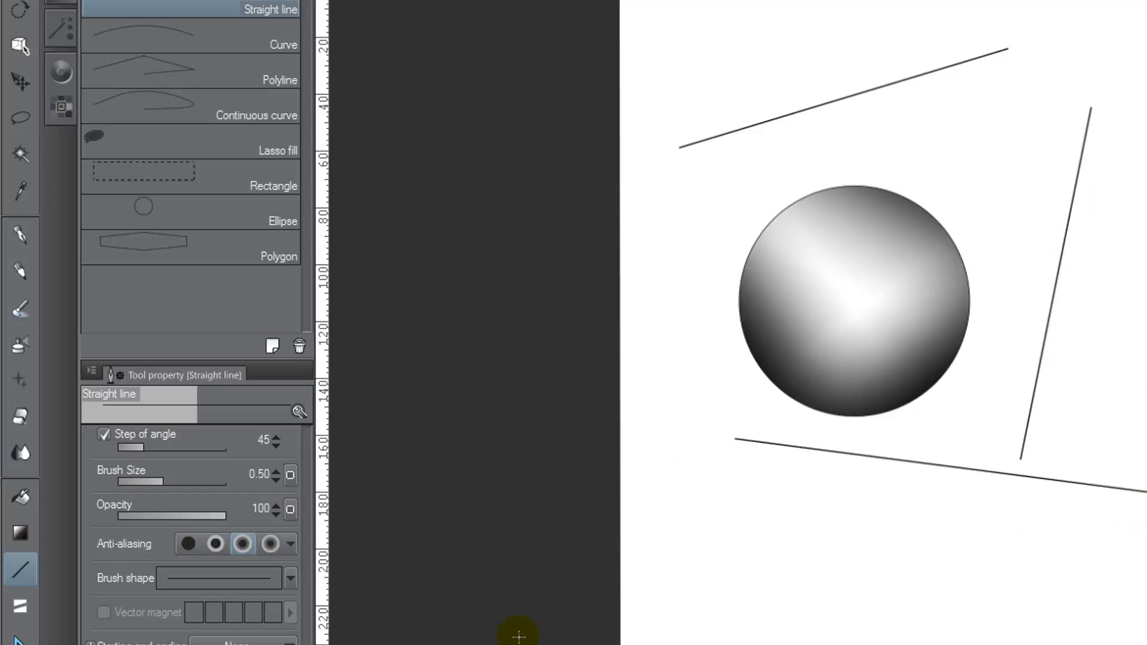
Step: Turn off angle snapping for lines and check the brush shape list without changing it
{"action": "left_click", "coordinate": [109, 432]}
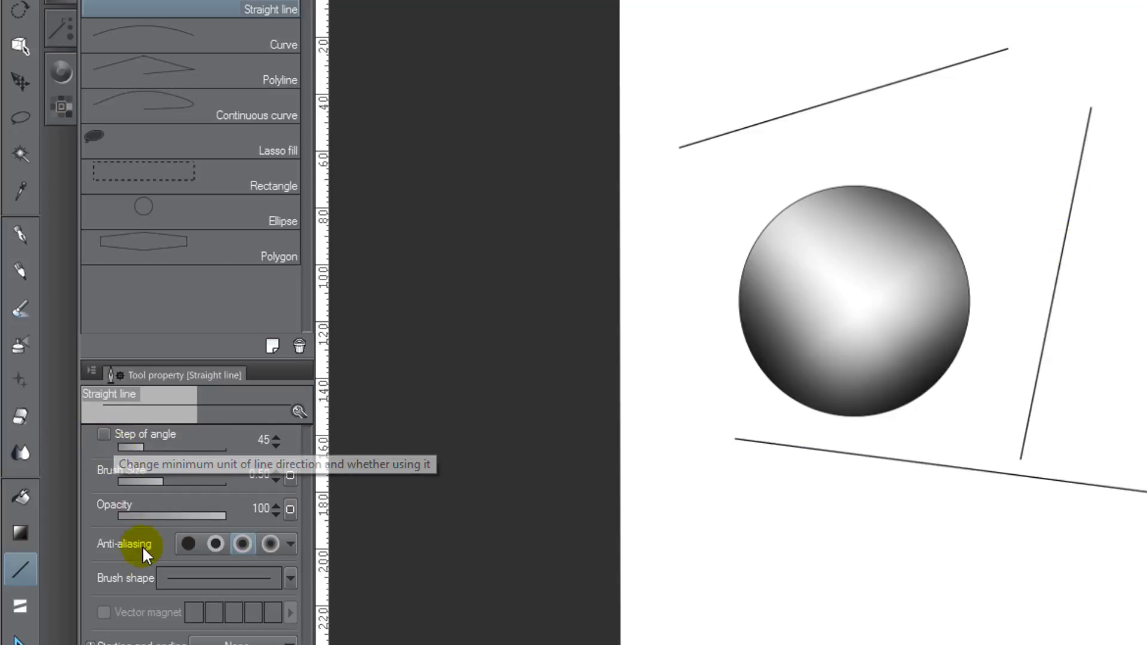
{"action": "left_click", "coordinate": [290, 578]}
{"action": "left_click", "coordinate": [288, 577]}
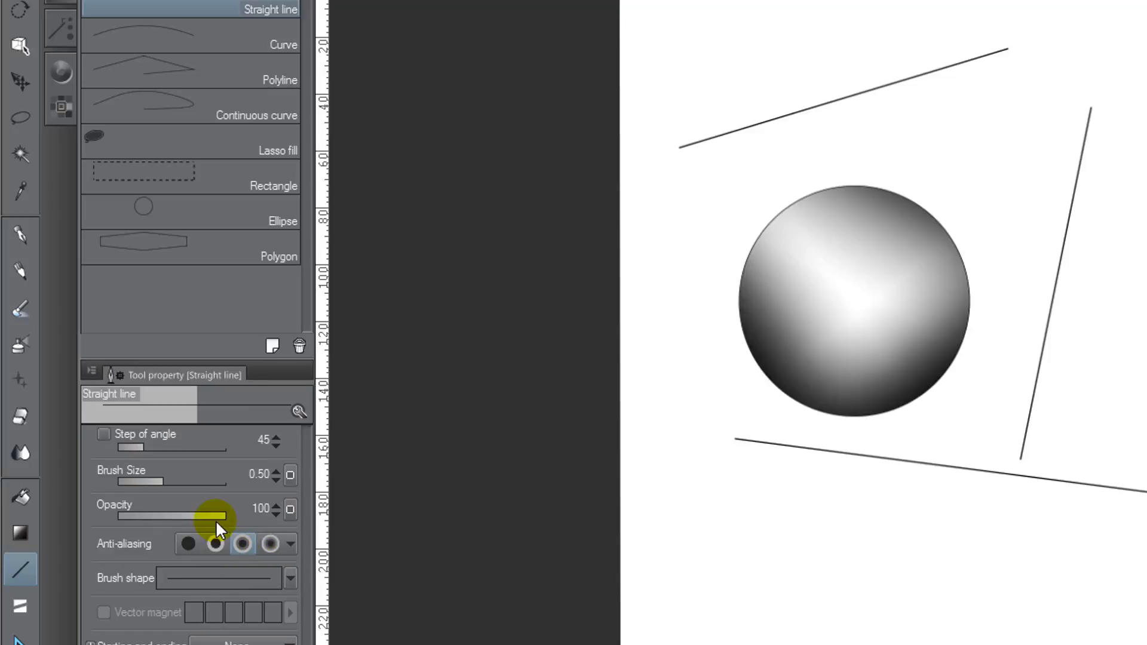
{"action": "left_click", "coordinate": [164, 34]}
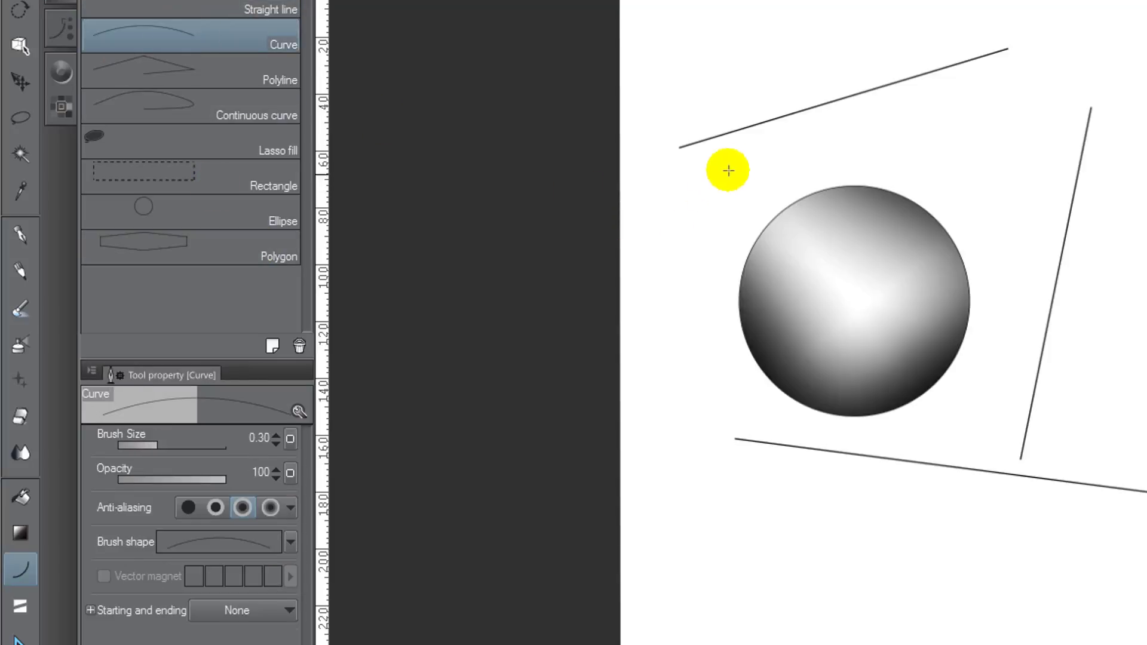
Step: Draw a curve left of the sphere and add Step of angle to the curve tool properties
{"action": "left_click_drag", "start_coordinate": [734, 166], "coordinate": [670, 377]}
{"action": "left_click", "coordinate": [641, 219]}
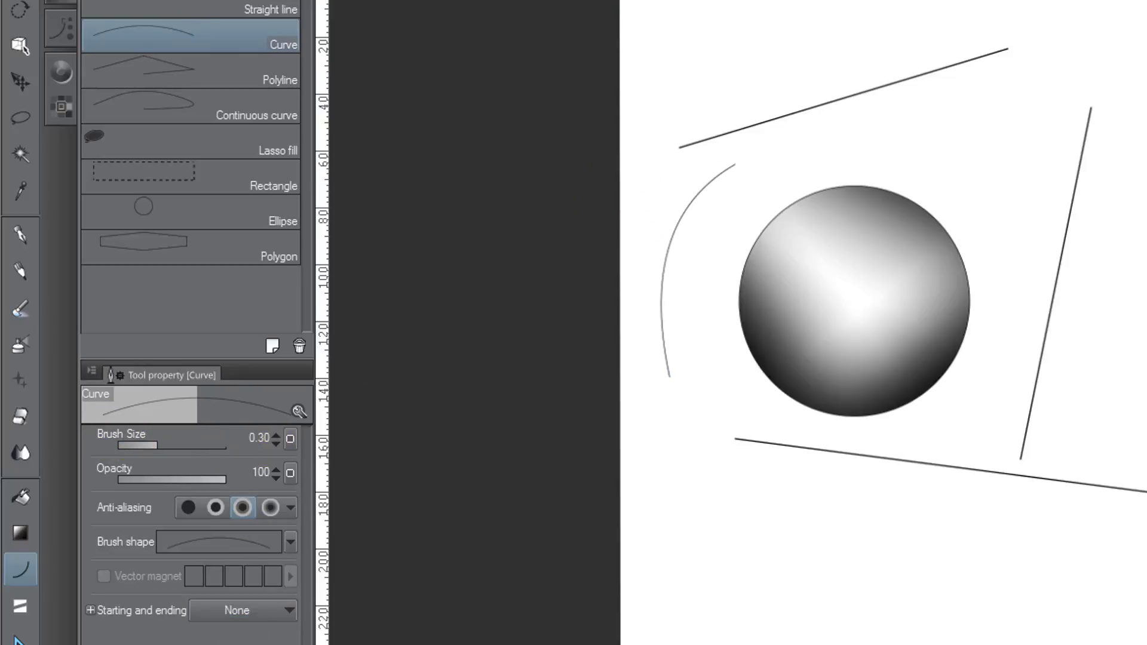
{"action": "left_click", "coordinate": [299, 412]}
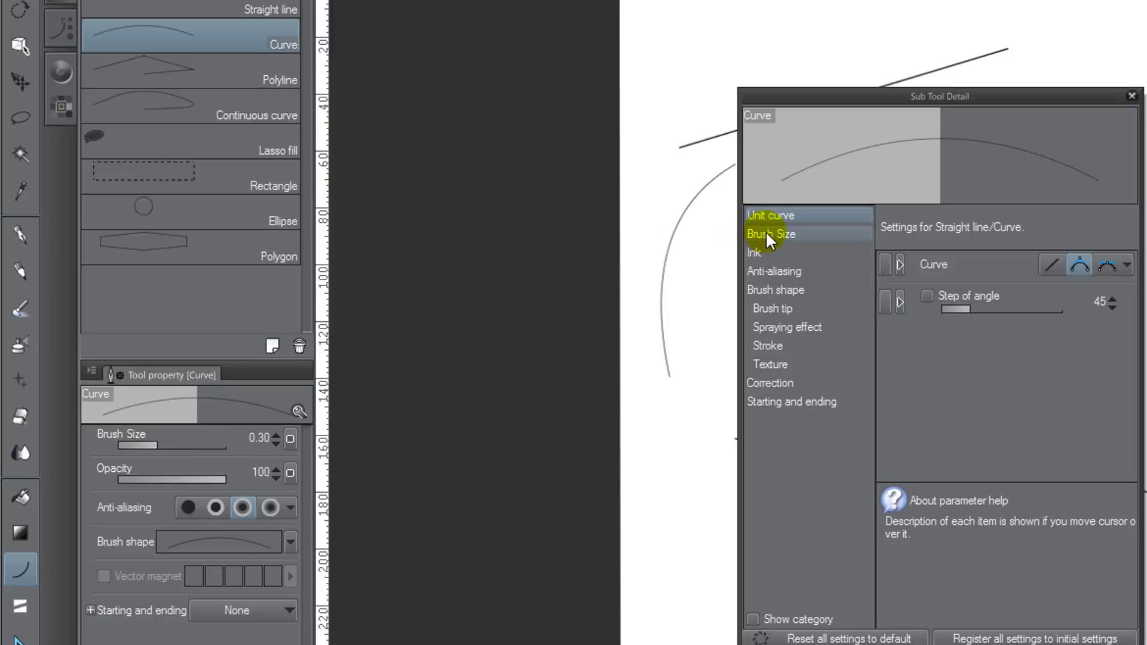
{"action": "left_click", "coordinate": [885, 302]}
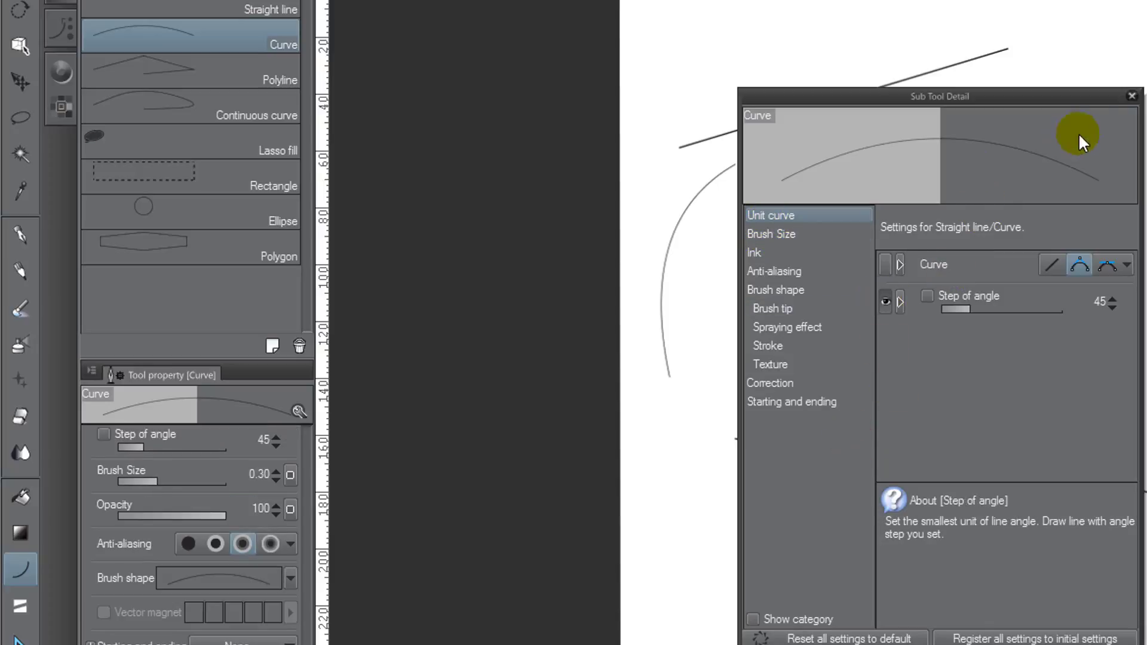
{"action": "left_click", "coordinate": [1132, 96]}
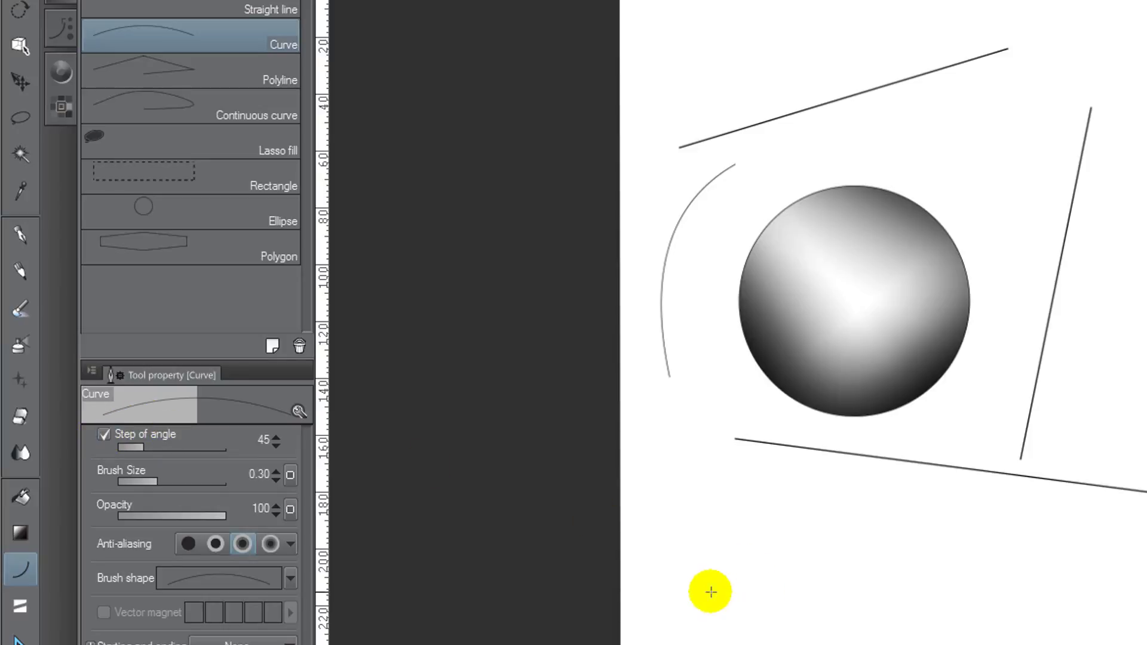
Step: Draw an arch near the page bottom and a curve bowing across the sphere
{"action": "left_click_drag", "start_coordinate": [694, 611], "coordinate": [1096, 624]}
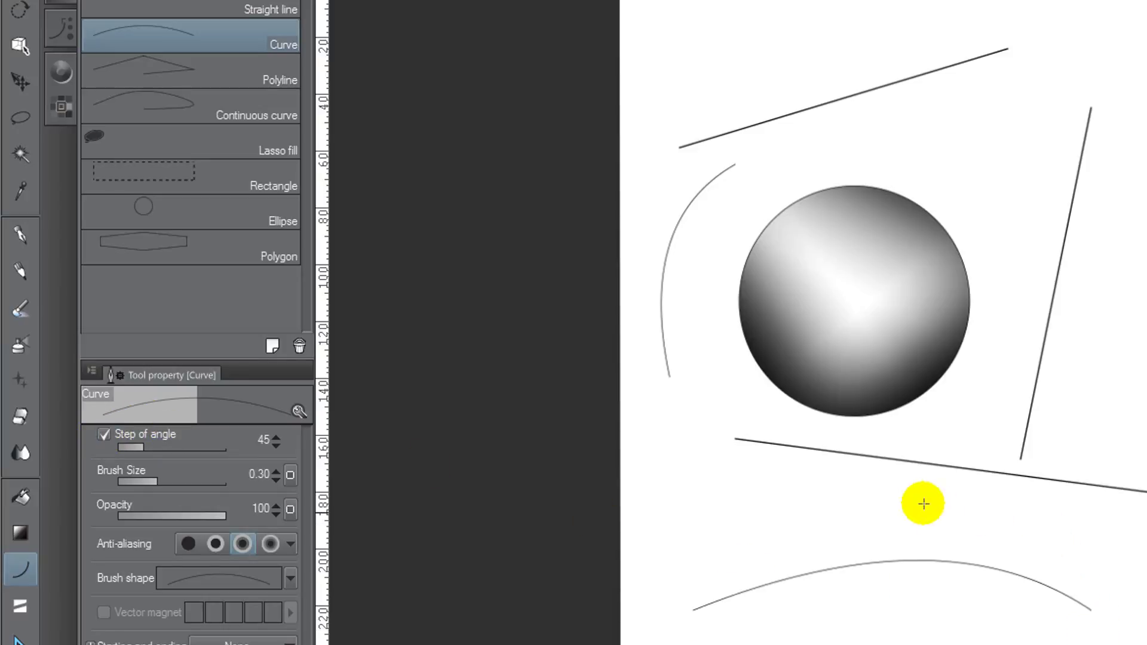
{"action": "left_click", "coordinate": [888, 487]}
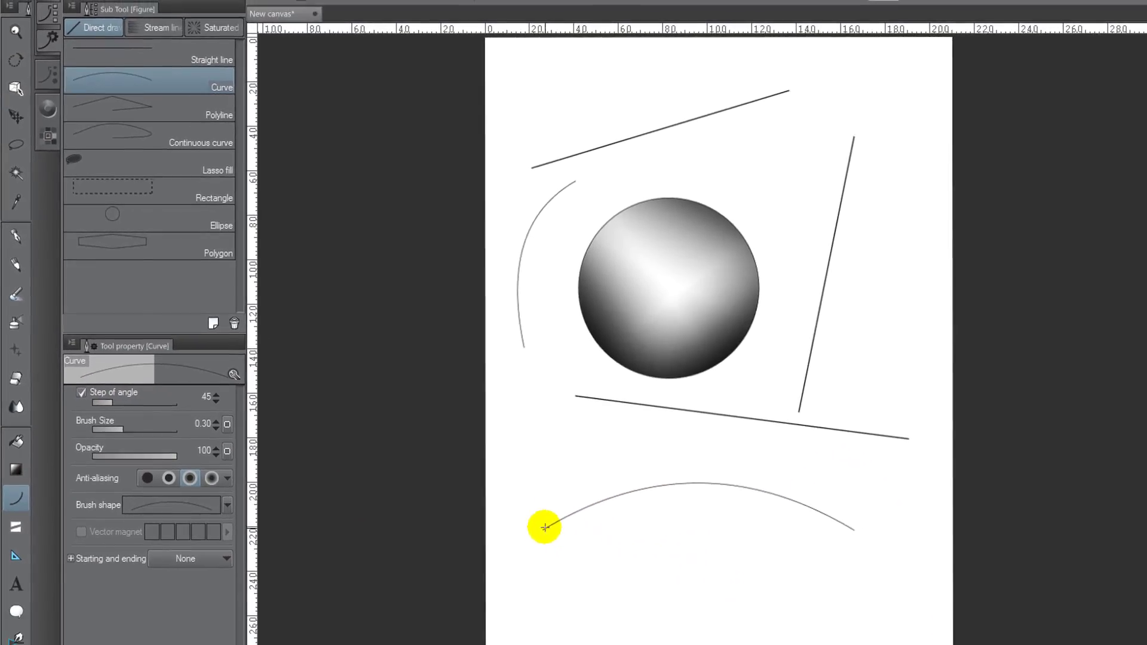
{"action": "left_click_drag", "start_coordinate": [609, 564], "coordinate": [741, 269]}
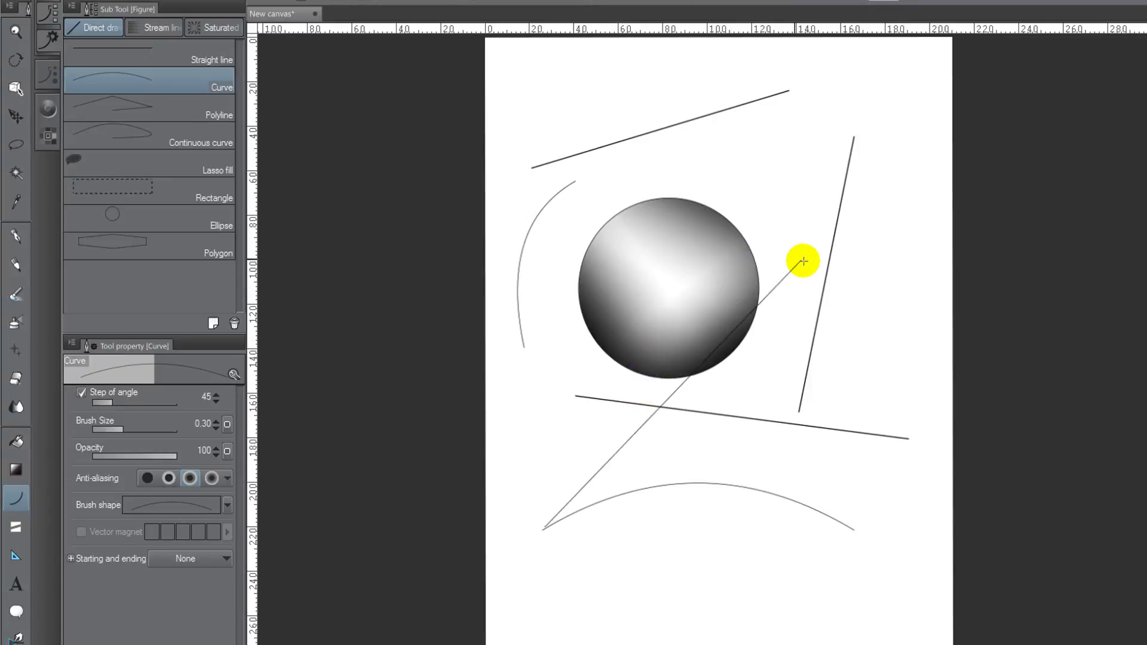
{"action": "left_click_drag", "start_coordinate": [661, 267], "coordinate": [810, 262]}
{"action": "left_click", "coordinate": [569, 235]}
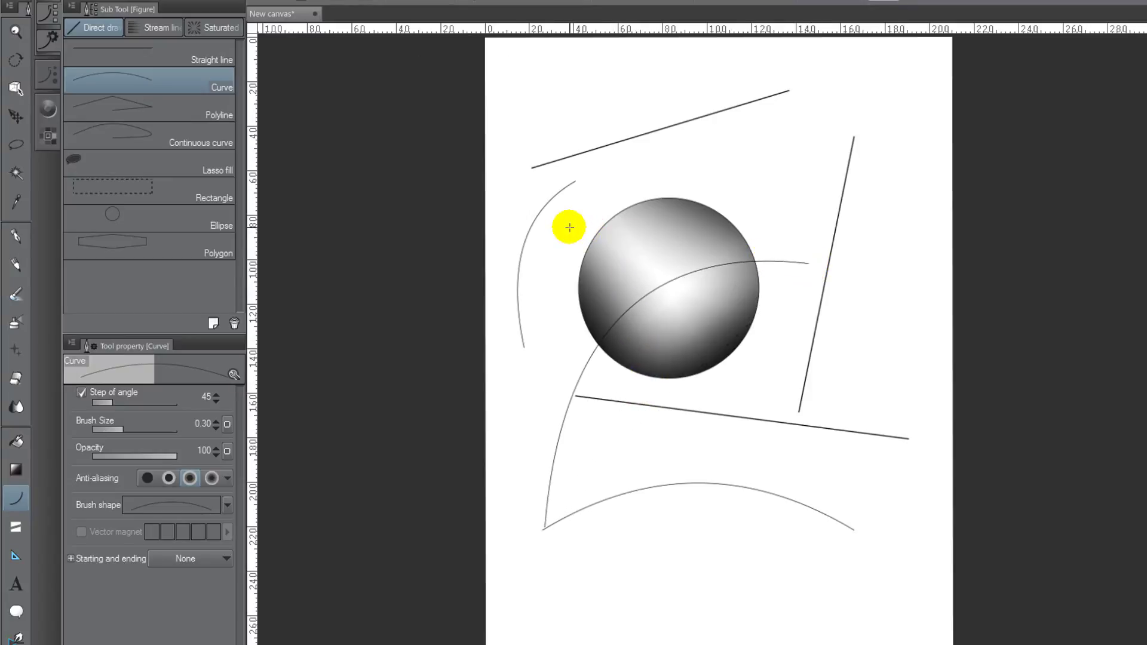
Step: Draw a closed four-sided polyline outline right of the sphere
{"action": "left_click", "coordinate": [188, 110]}
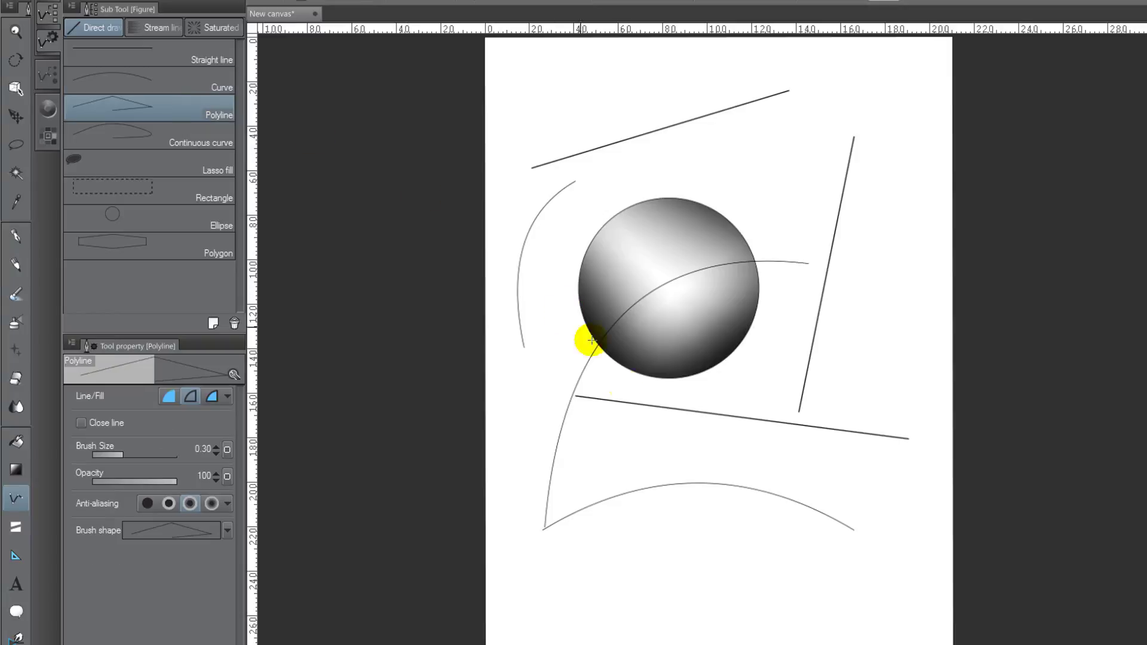
{"action": "left_click", "coordinate": [792, 129]}
{"action": "left_click", "coordinate": [889, 246]}
{"action": "left_click", "coordinate": [793, 399]}
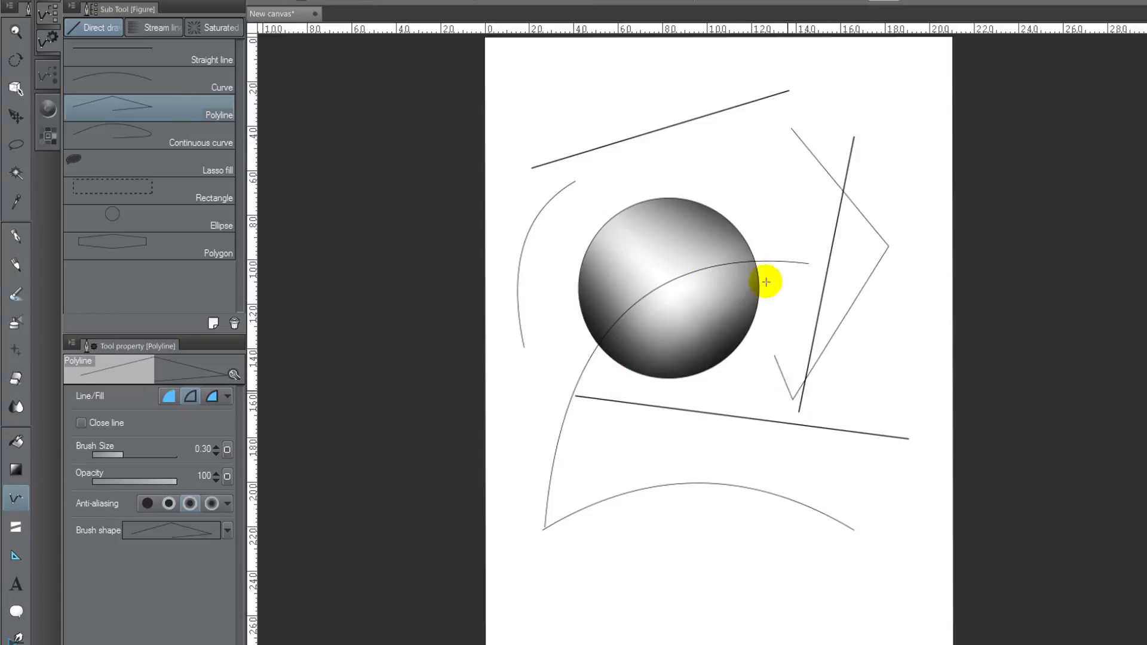
{"action": "left_click", "coordinate": [770, 203]}
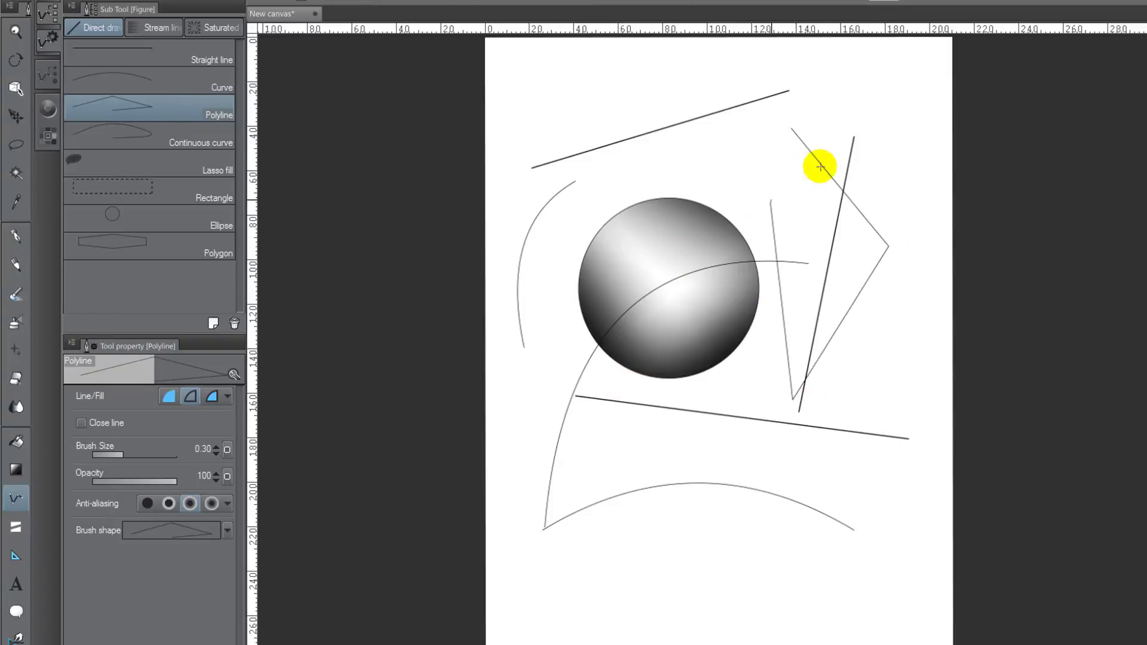
{"action": "double_click", "coordinate": [789, 127]}
Step: Draw a closed looping continuous curve at the top left of the page
{"action": "left_click", "coordinate": [225, 134]}
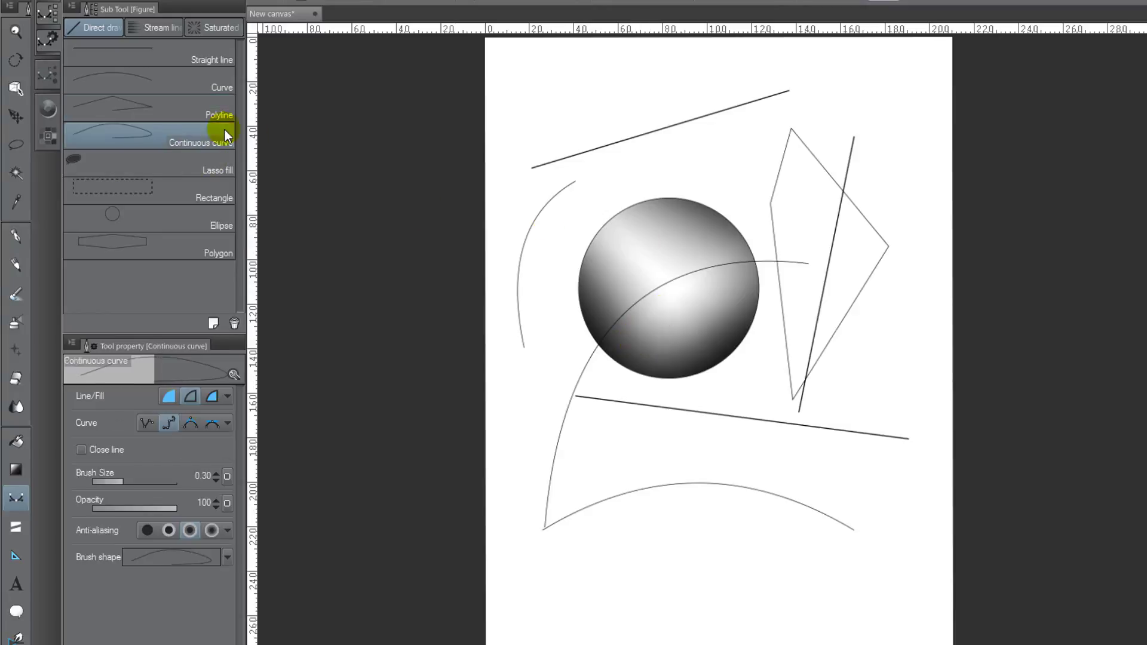
{"action": "left_click", "coordinate": [568, 80]}
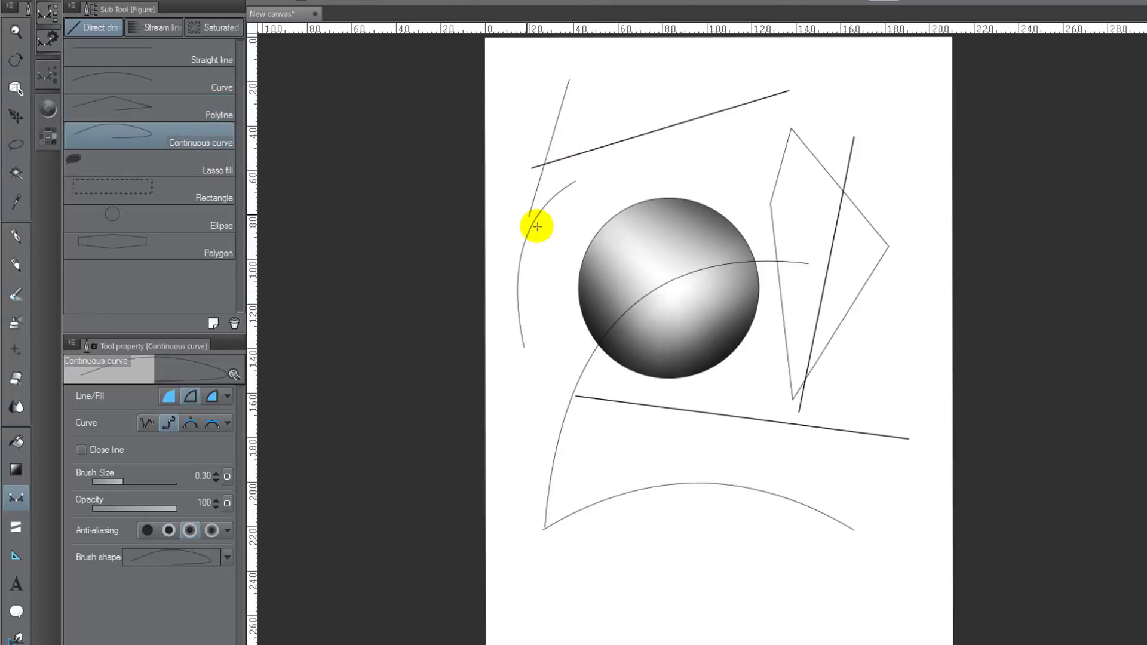
{"action": "left_click", "coordinate": [505, 133]}
{"action": "double_click", "coordinate": [499, 176]}
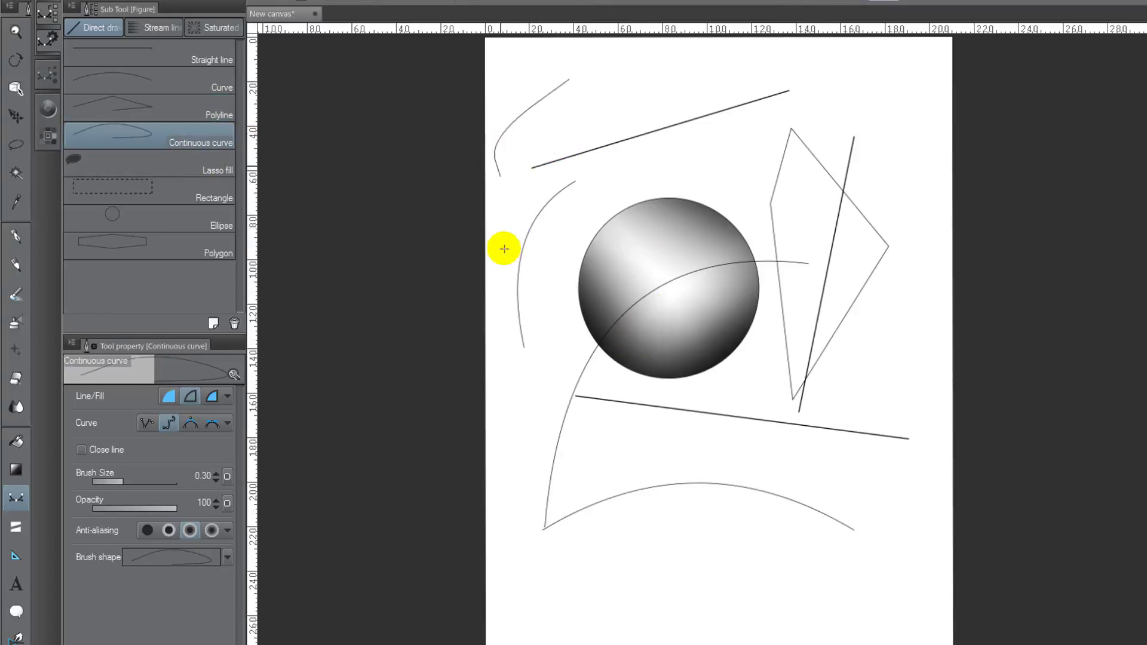
{"action": "left_click", "coordinate": [540, 265]}
{"action": "left_click", "coordinate": [657, 147]}
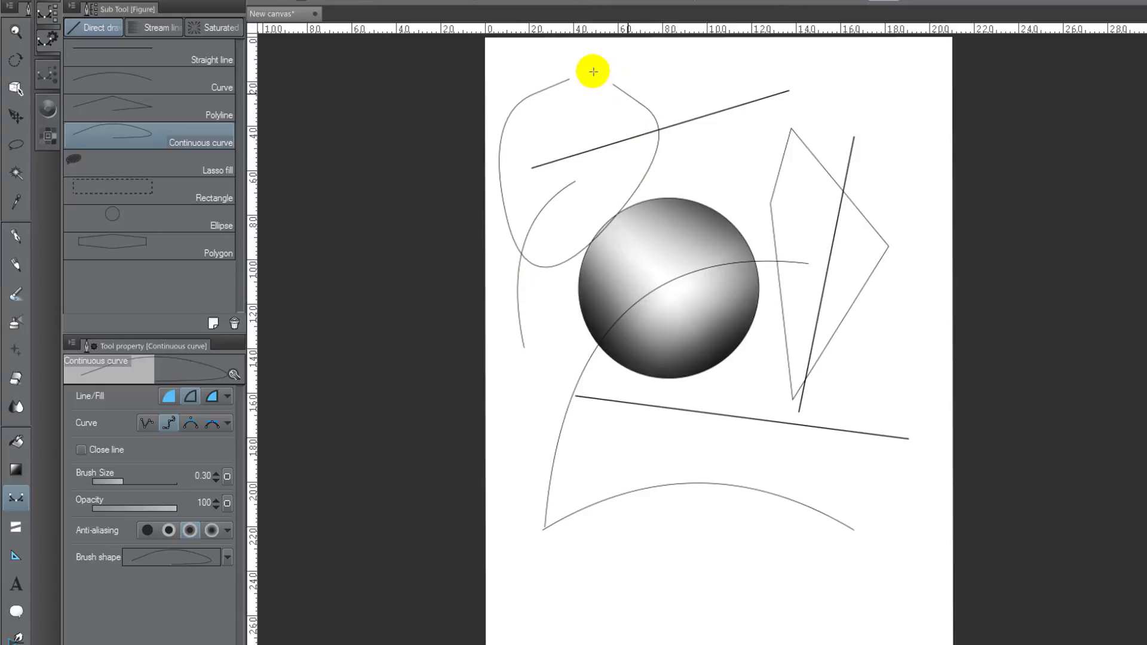
{"action": "double_click", "coordinate": [574, 76]}
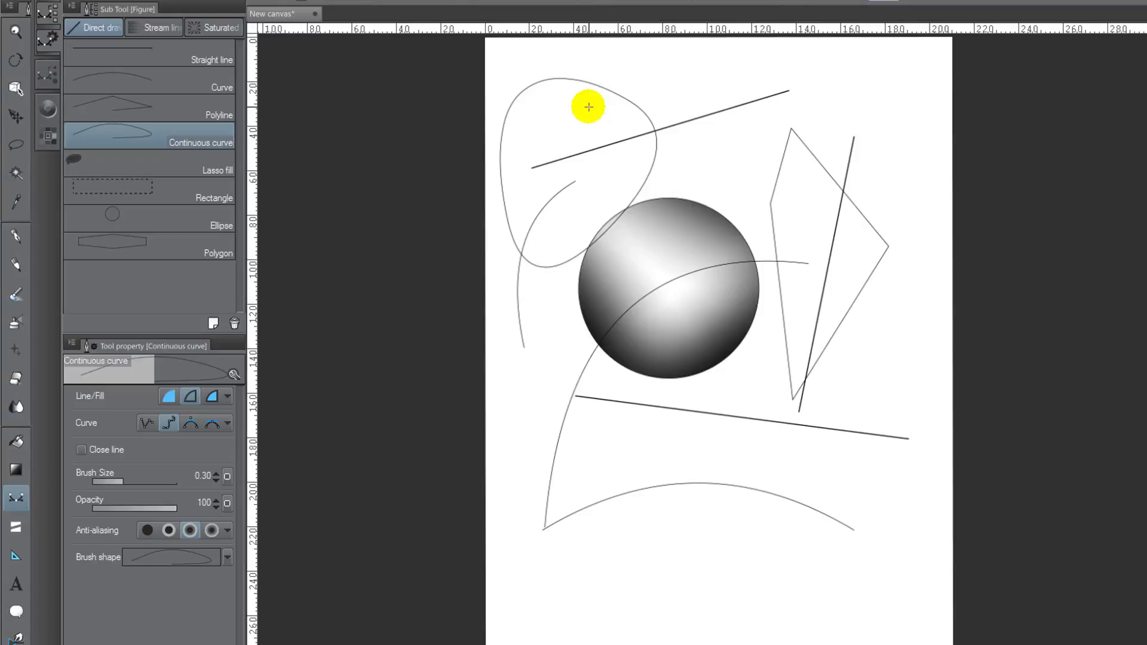
Step: Lasso-fill three solid black blobs: one above the sphere and two near the page bottom
{"action": "left_click", "coordinate": [188, 152]}
{"action": "left_click_drag", "start_coordinate": [617, 107], "coordinate": [603, 163]}
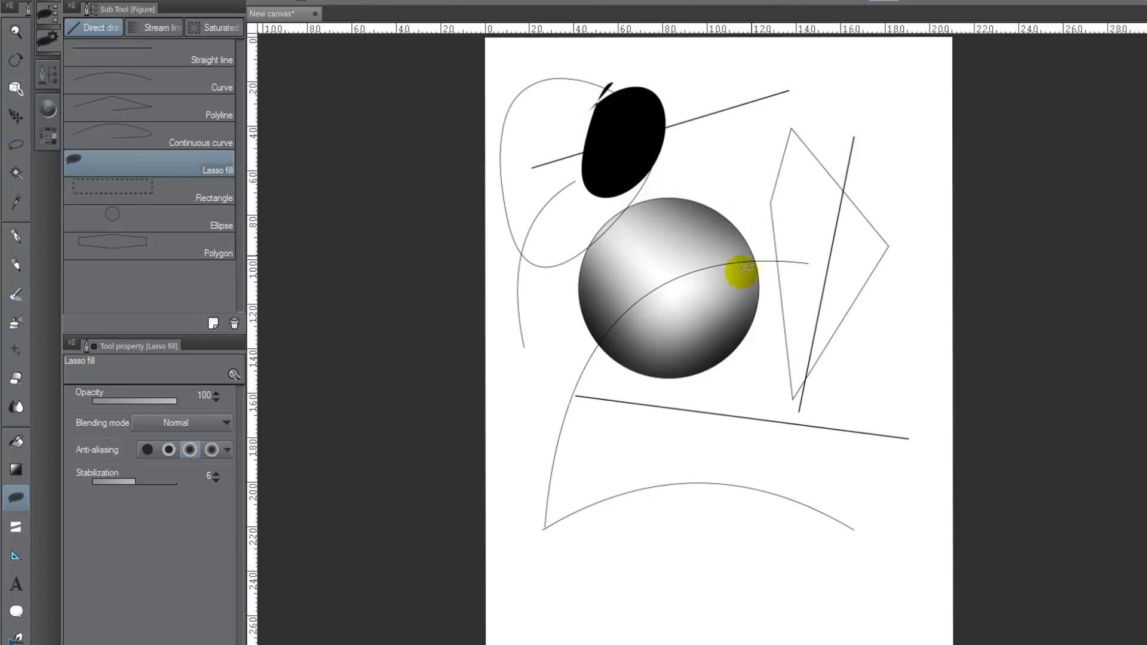
{"action": "mouse_move", "coordinate": [686, 521]}
{"action": "left_mouse_down"}
{"action": "mouse_move", "coordinate": [644, 524]}
{"action": "mouse_move", "coordinate": [681, 616]}
{"action": "left_mouse_up"}
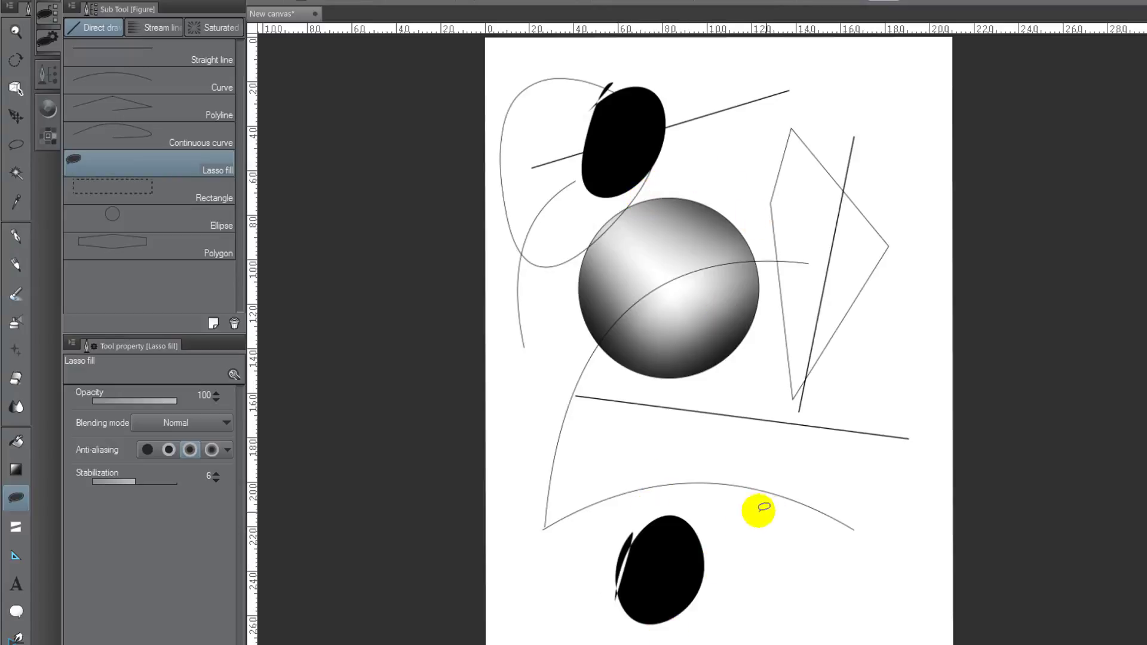
{"action": "left_click_drag", "start_coordinate": [761, 512], "coordinate": [766, 510]}
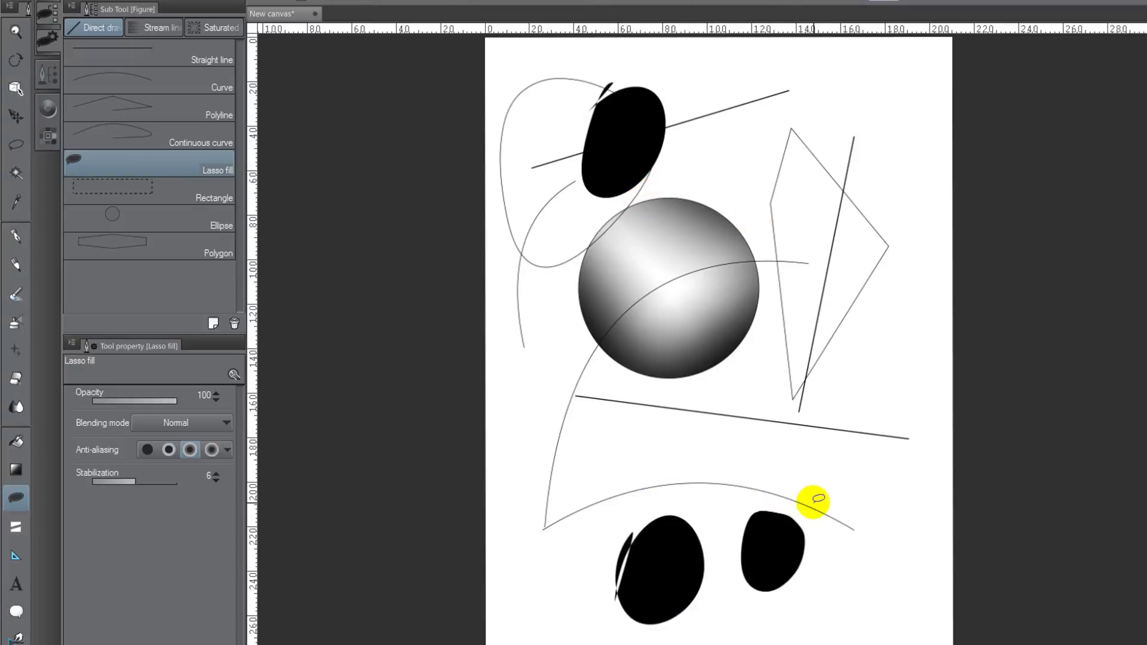
{"action": "left_click", "coordinate": [185, 195]}
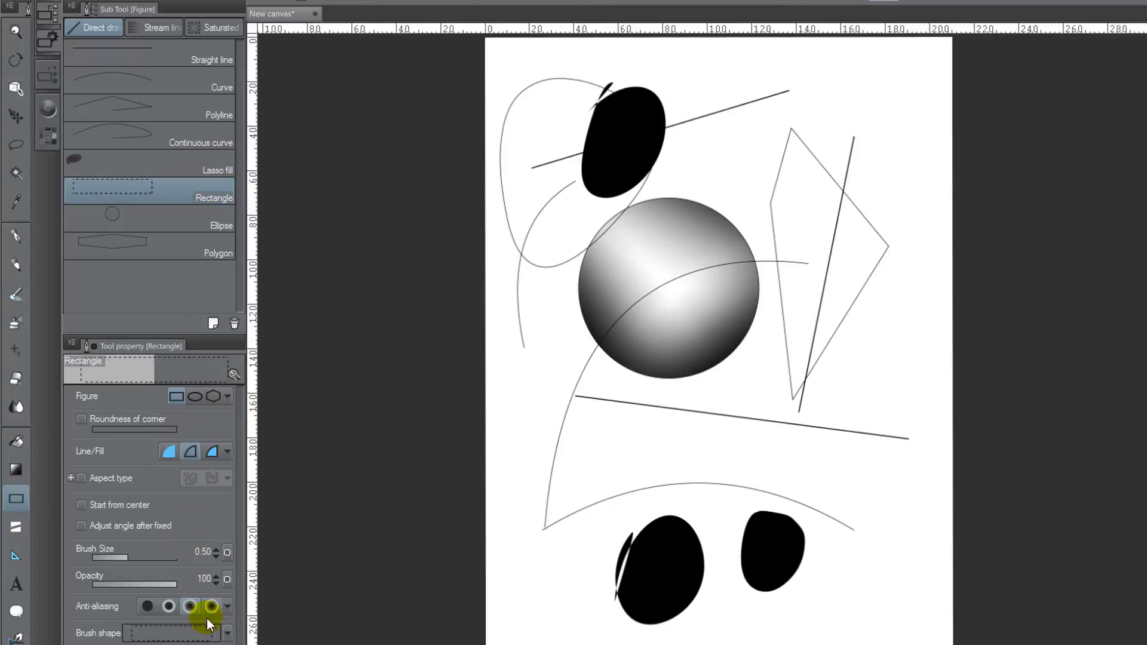
Step: Give rectangles solid Pen outlines and draw a tall rectangle at the top right
{"action": "left_click", "coordinate": [228, 634]}
{"action": "left_click", "coordinate": [165, 415]}
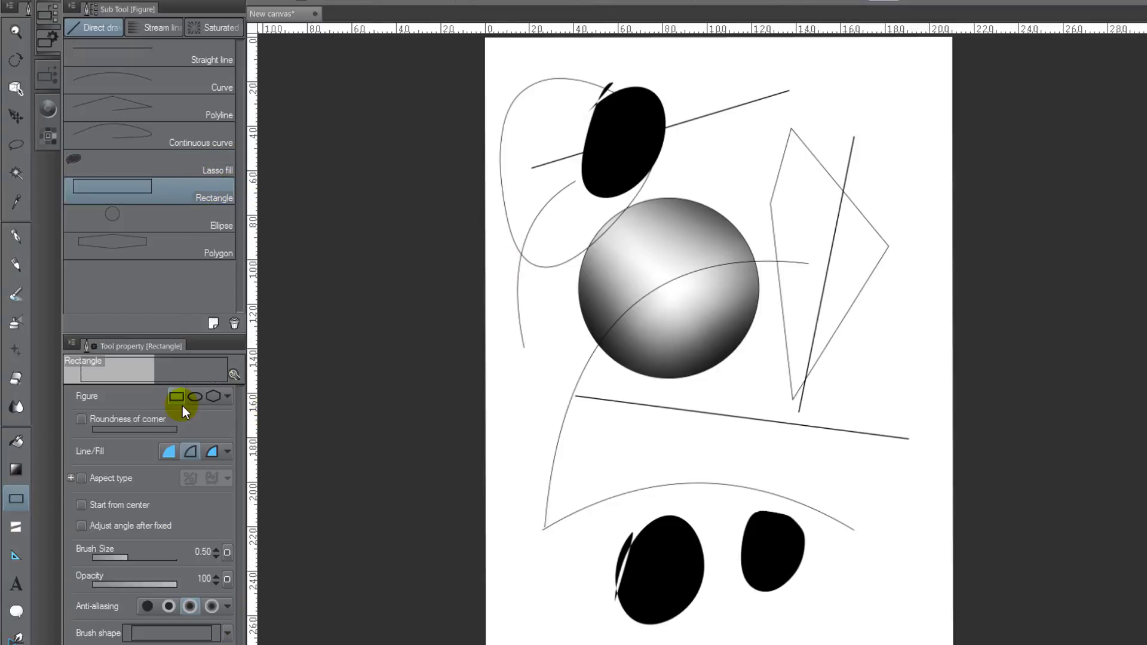
{"action": "left_click_drag", "start_coordinate": [851, 53], "coordinate": [912, 154]}
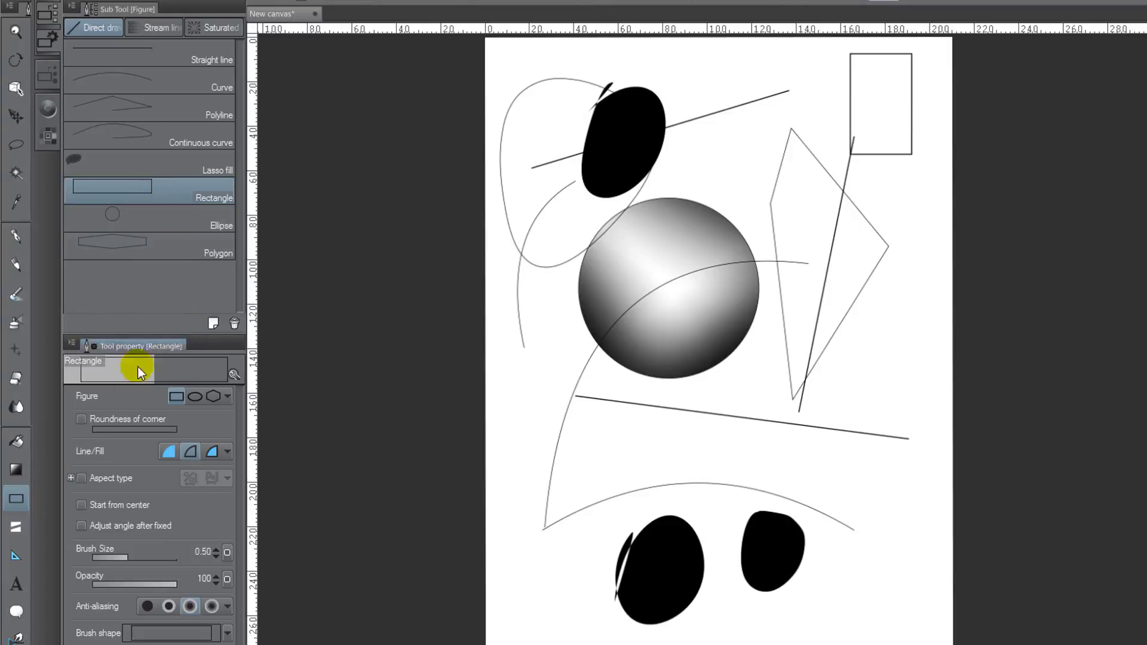
Step: Lock the aspect ratio and draw three squares, the last tilted on the right
{"action": "left_click", "coordinate": [81, 478]}
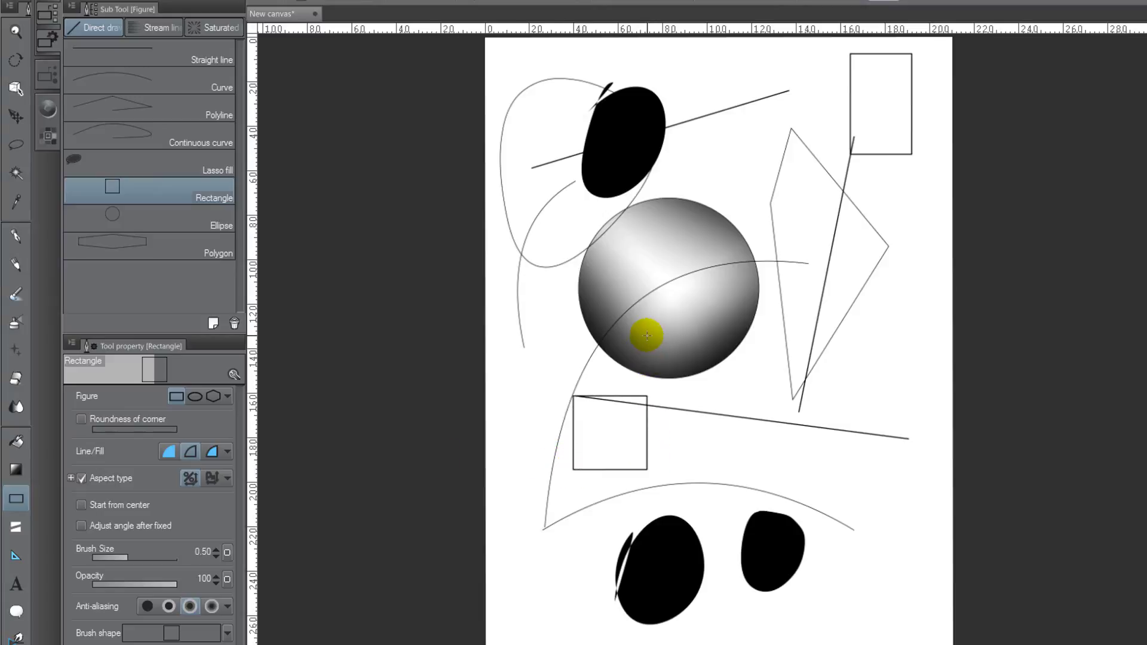
{"action": "left_click_drag", "start_coordinate": [574, 469], "coordinate": [667, 375]}
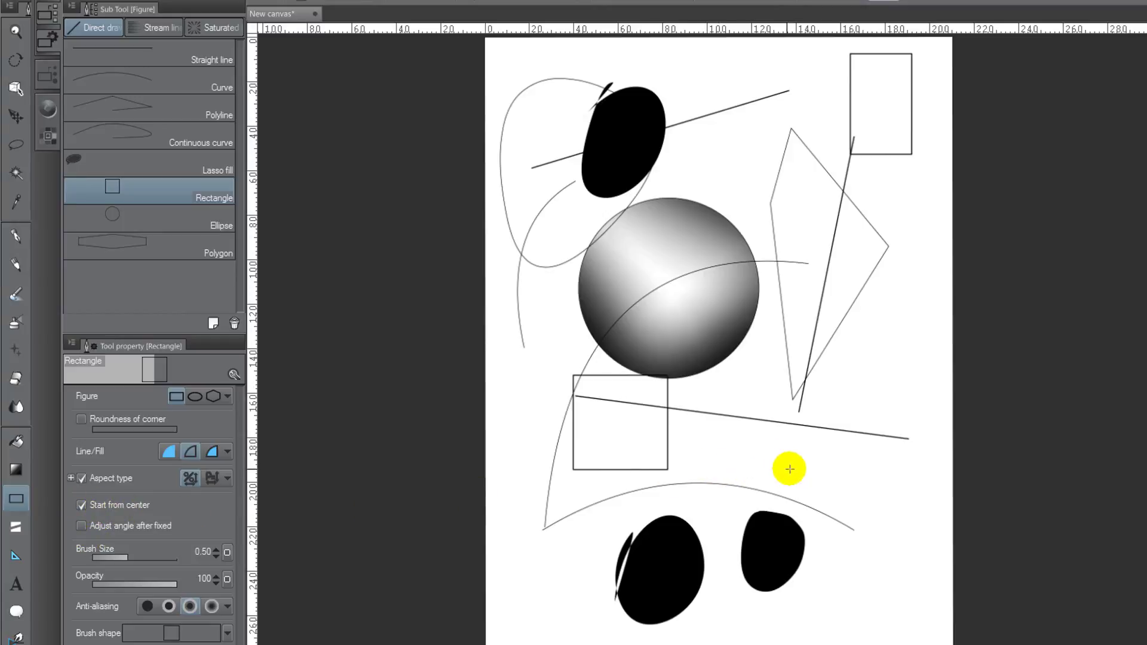
{"action": "mouse_move", "coordinate": [809, 464]}
{"action": "left_mouse_down"}
{"action": "mouse_move", "coordinate": [747, 393]}
{"action": "mouse_move", "coordinate": [751, 407]}
{"action": "left_mouse_up"}
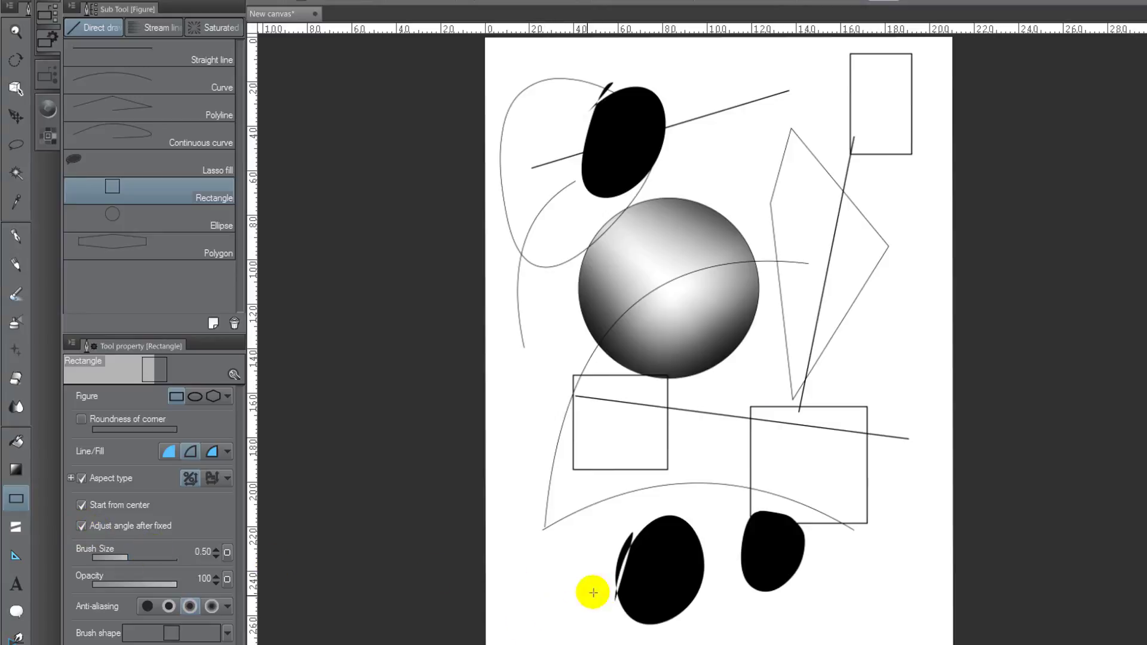
{"action": "left_click_drag", "start_coordinate": [892, 271], "coordinate": [842, 336]}
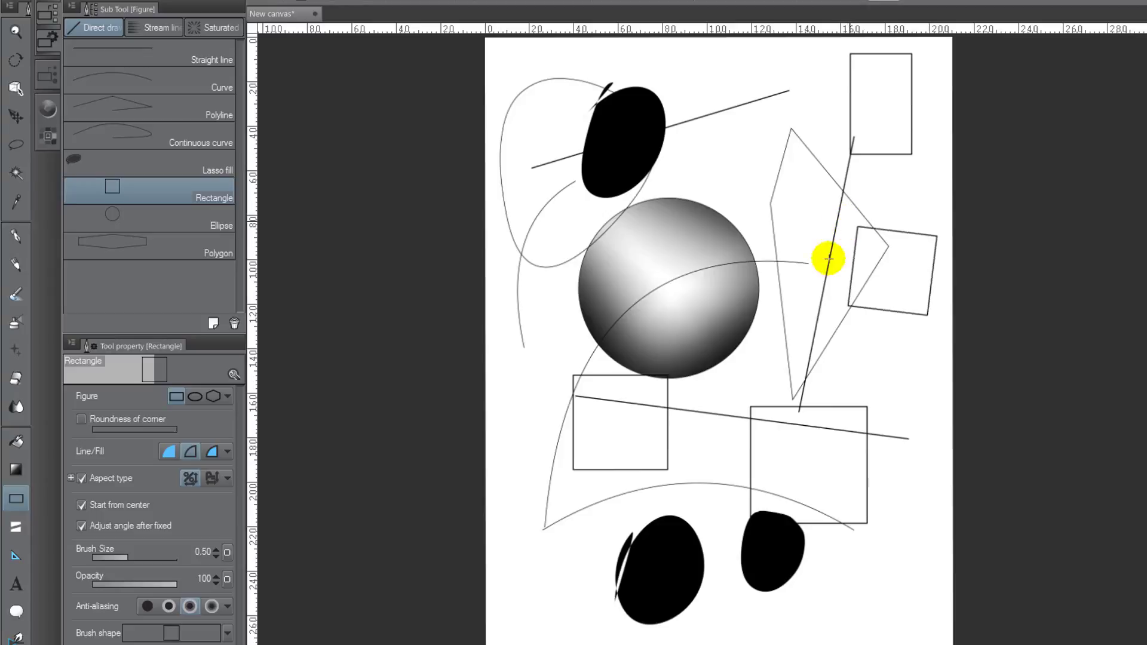
{"action": "left_click", "coordinate": [824, 297]}
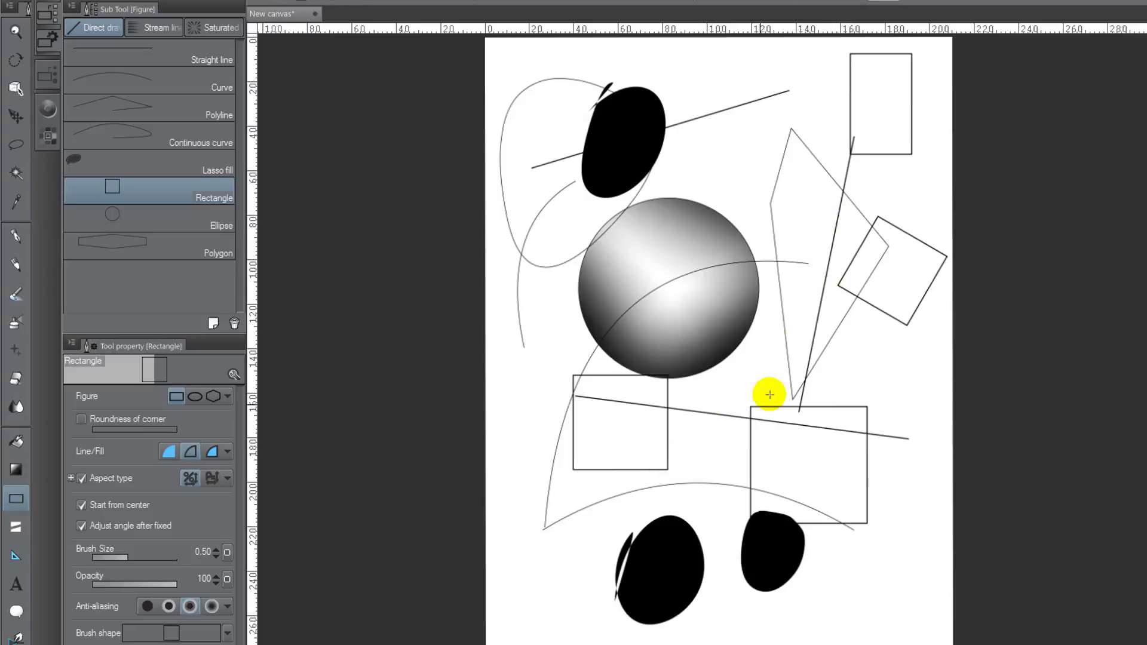
{"action": "left_click", "coordinate": [186, 221]}
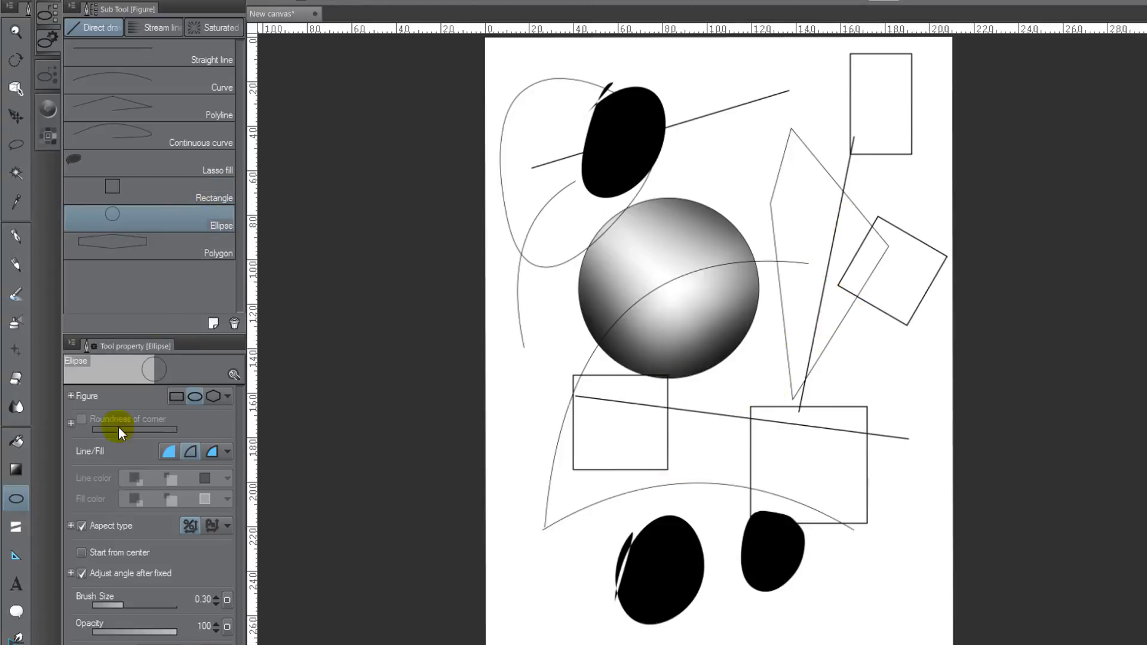
Step: Turn off Start from center, draw a circle outline above the sphere, and choose 6-vertex Polygon
{"action": "left_click", "coordinate": [81, 552]}
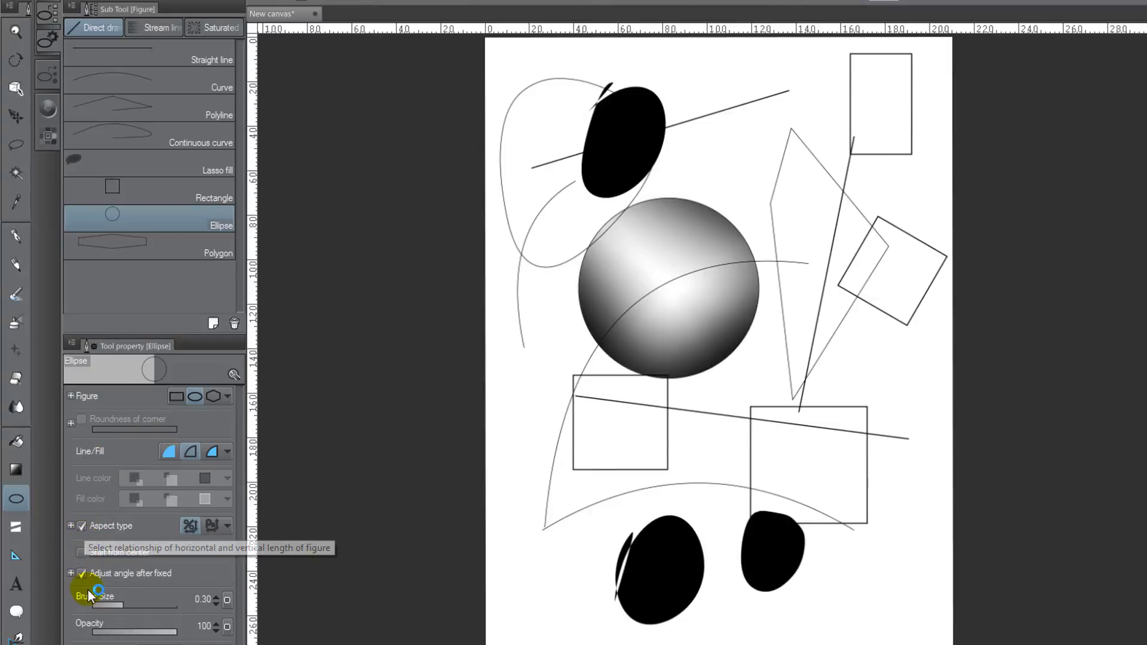
{"action": "left_click_drag", "start_coordinate": [794, 116], "coordinate": [718, 192]}
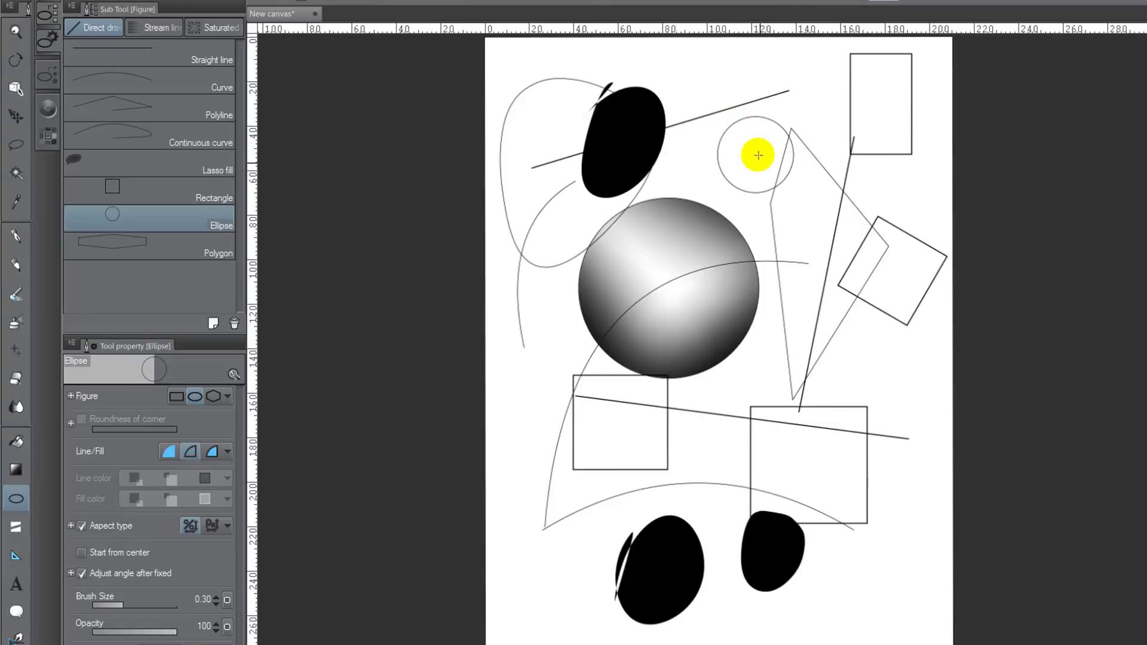
{"action": "left_click", "coordinate": [174, 240]}
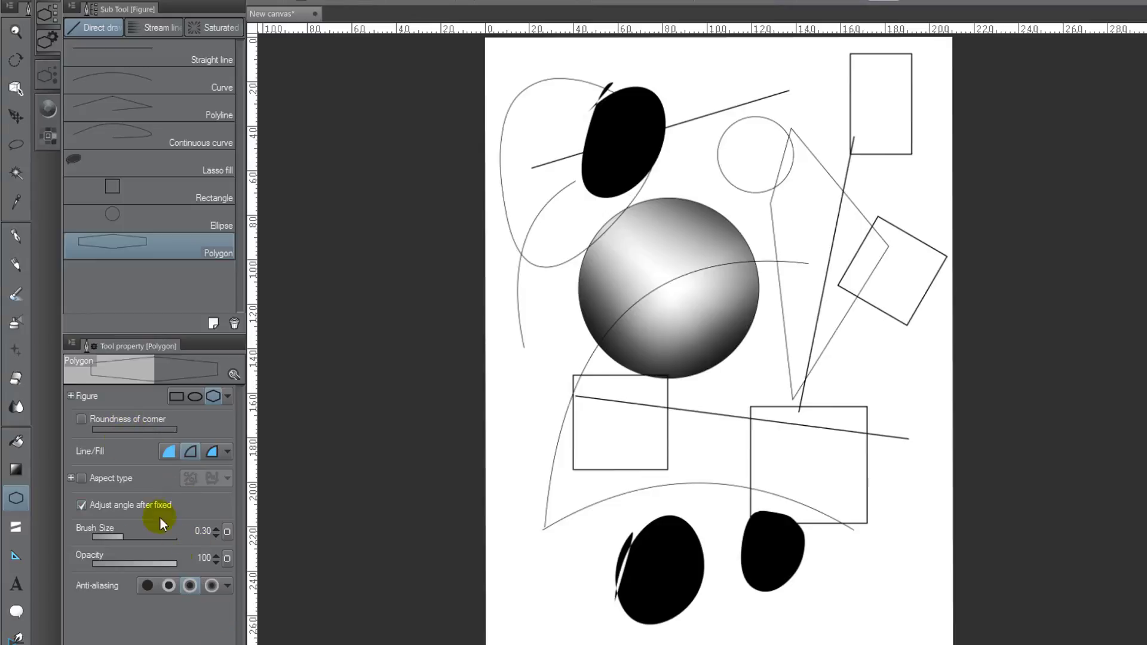
{"action": "left_click", "coordinate": [70, 396]}
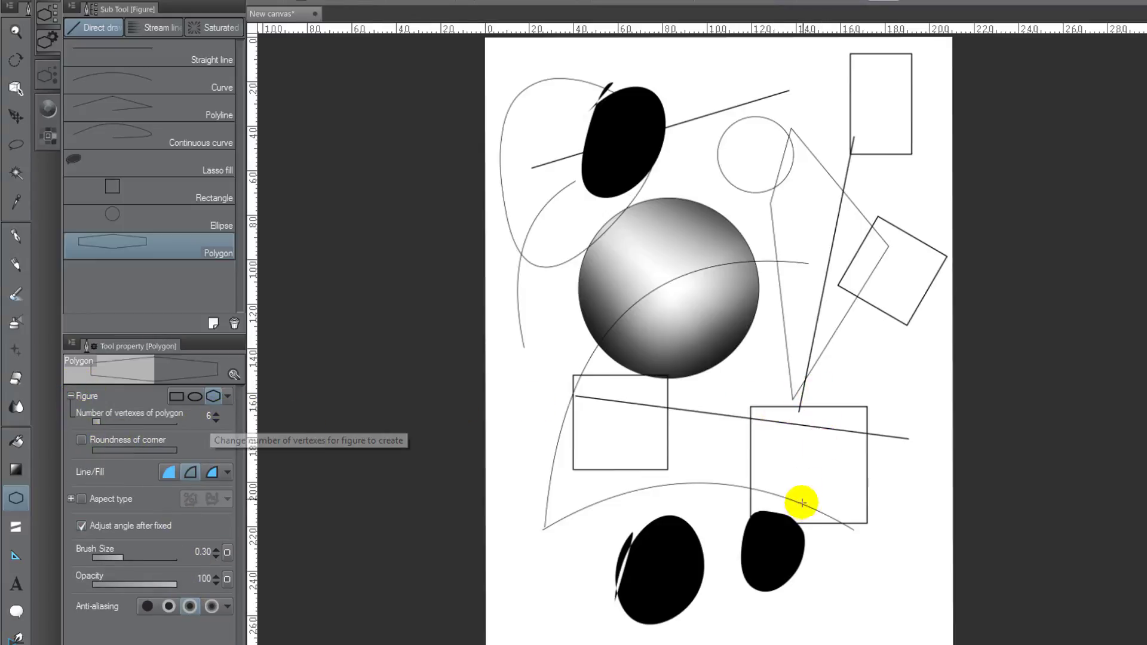
Step: Clear the page and draw a rotated hexagon outline near the centre
{"action": "key", "text": "Delete"}
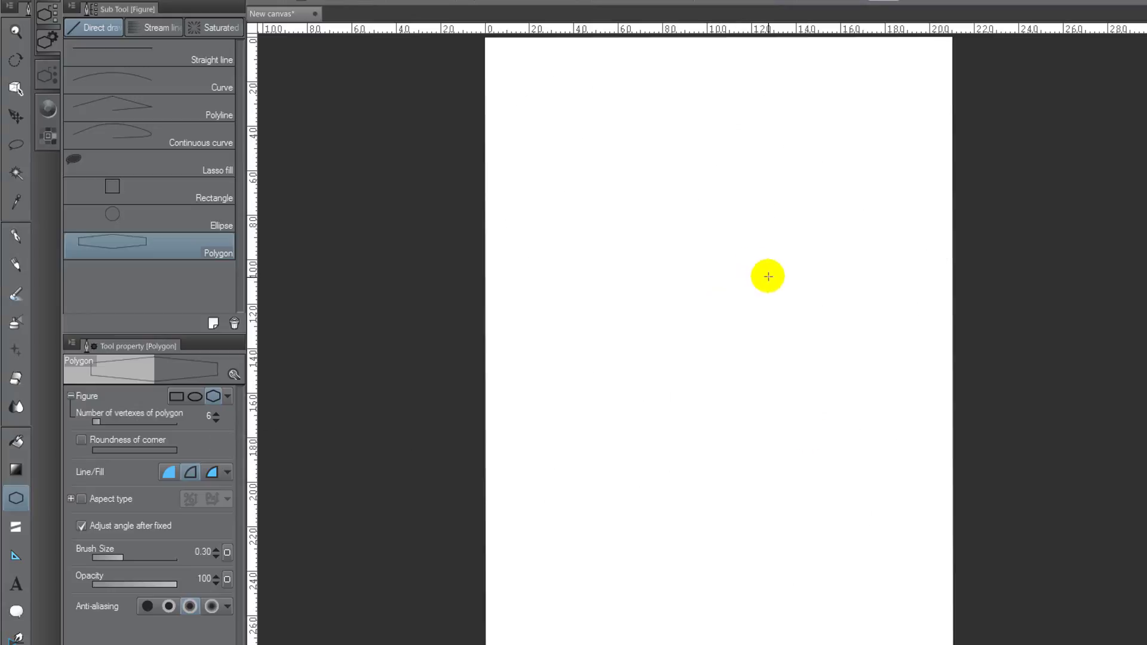
{"action": "left_click_drag", "start_coordinate": [768, 274], "coordinate": [598, 456]}
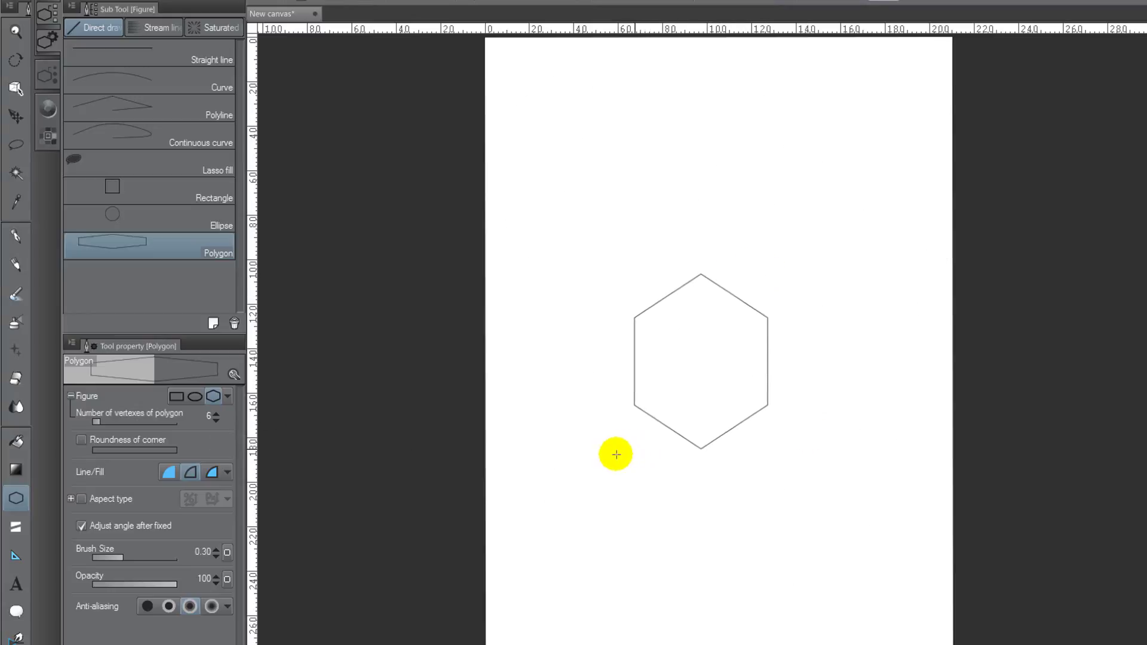
{"action": "left_click", "coordinate": [598, 456]}
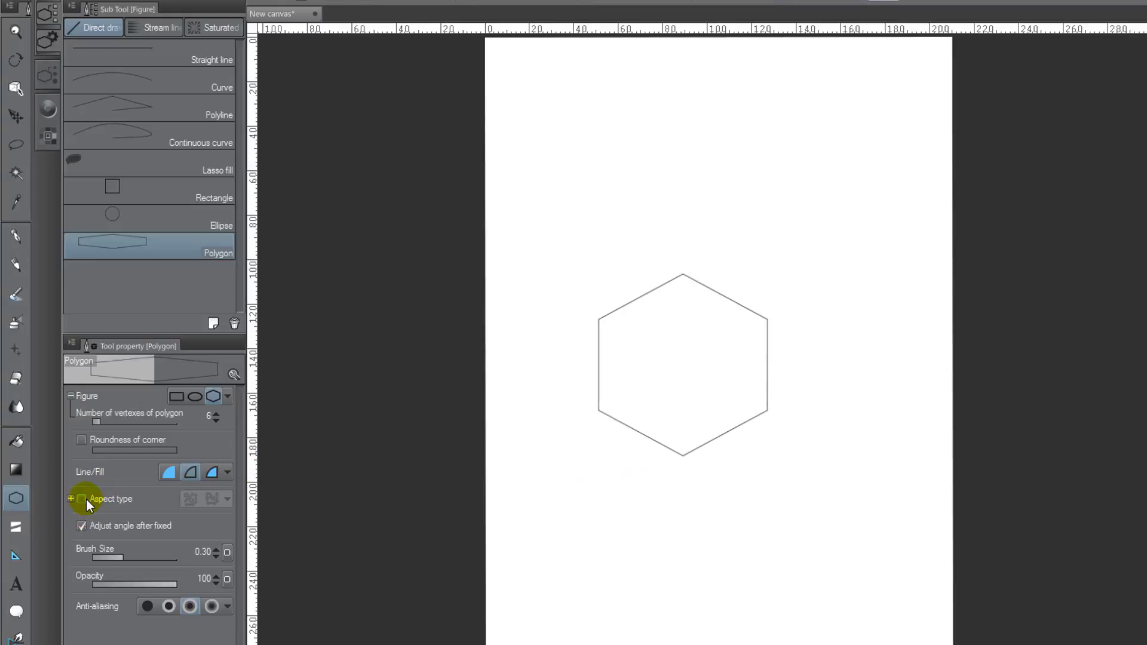
Step: Raise the vertex count to 8, draw an octagon at the upper right, then reset it to 6
{"action": "left_click", "coordinate": [215, 413]}
{"action": "left_click_drag", "start_coordinate": [711, 106], "coordinate": [840, 251]}
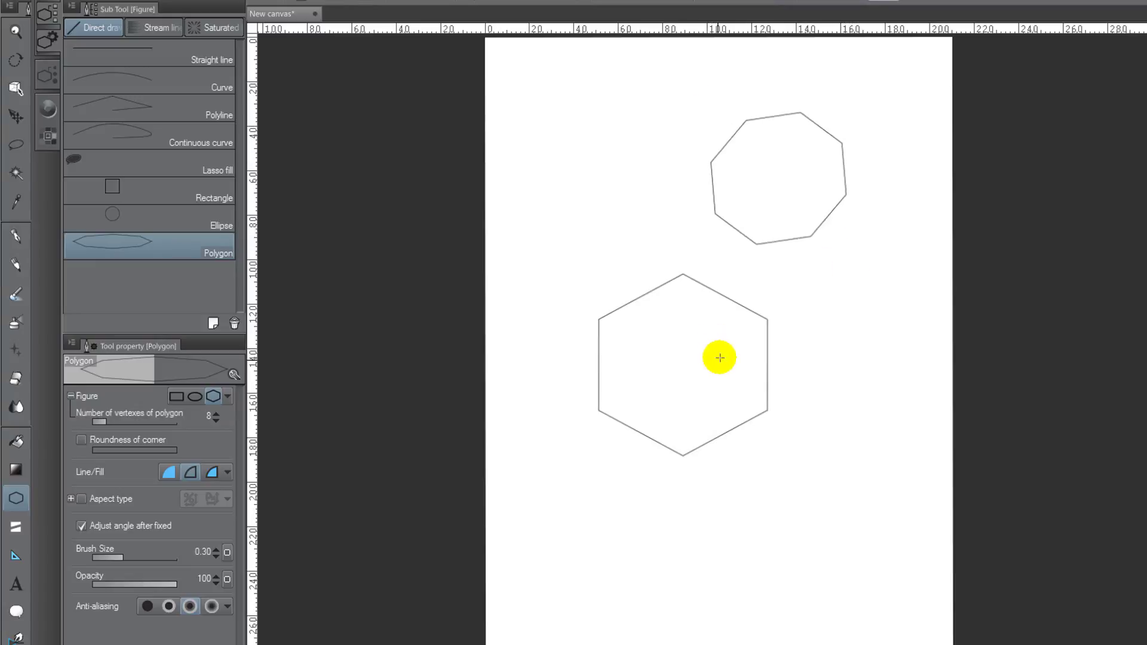
{"action": "left_click", "coordinate": [673, 208]}
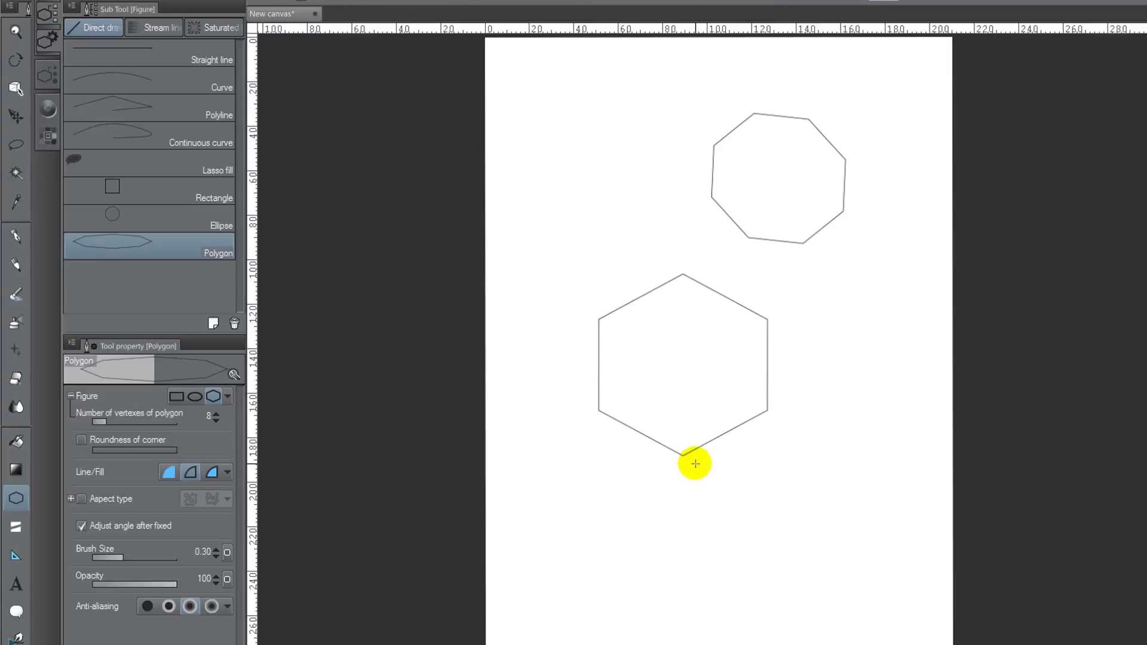
{"action": "left_click", "coordinate": [217, 421]}
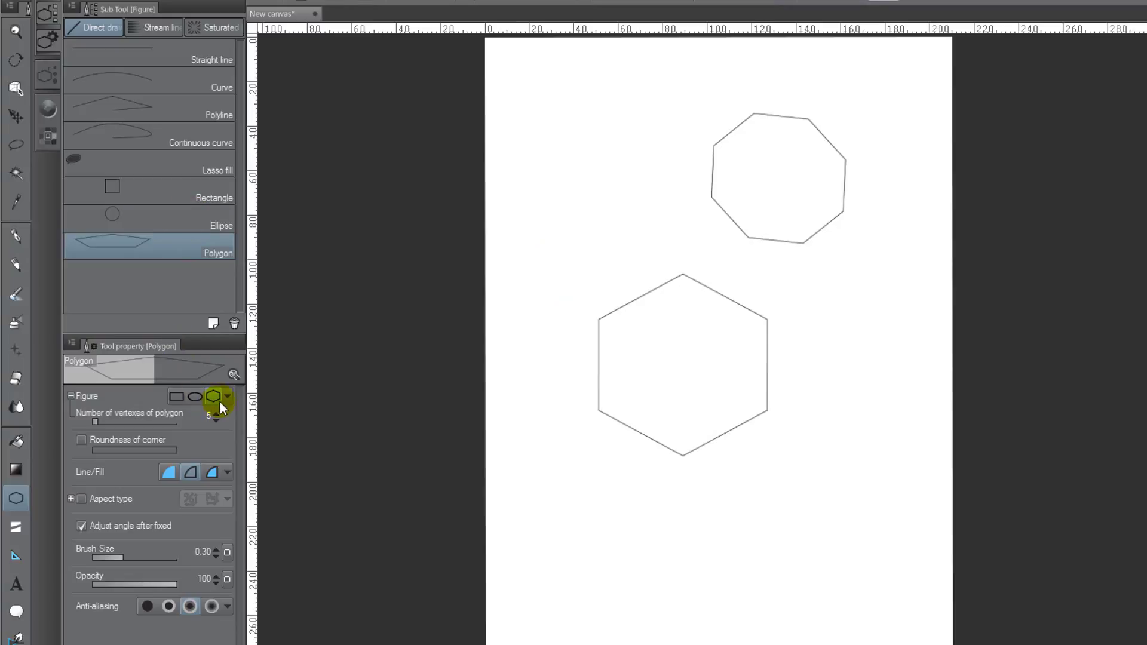
{"action": "left_click", "coordinate": [217, 412]}
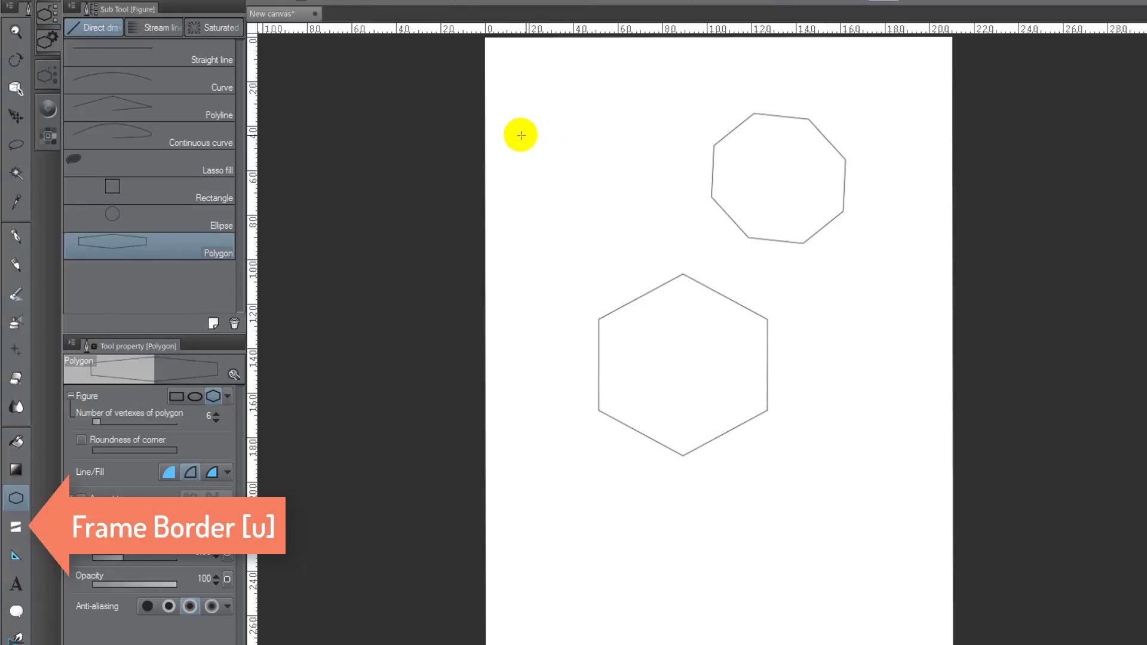
Step: Clear the polygons and create a rectangular frame border inside the page margins
{"action": "left_click", "coordinate": [16, 529]}
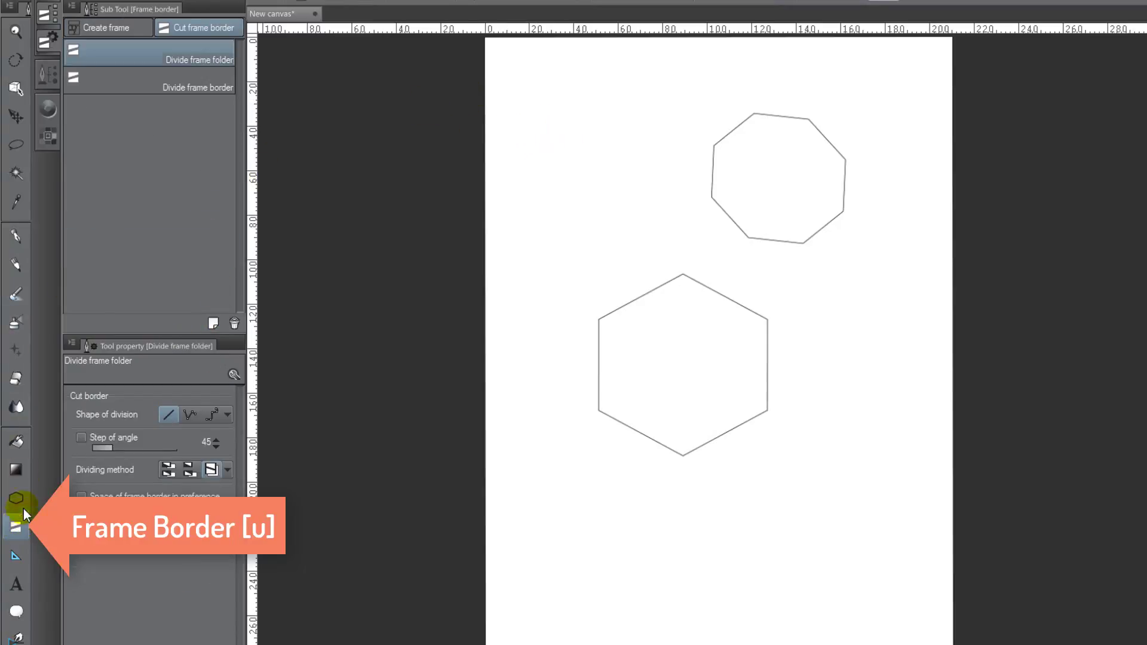
{"action": "key", "text": "Delete"}
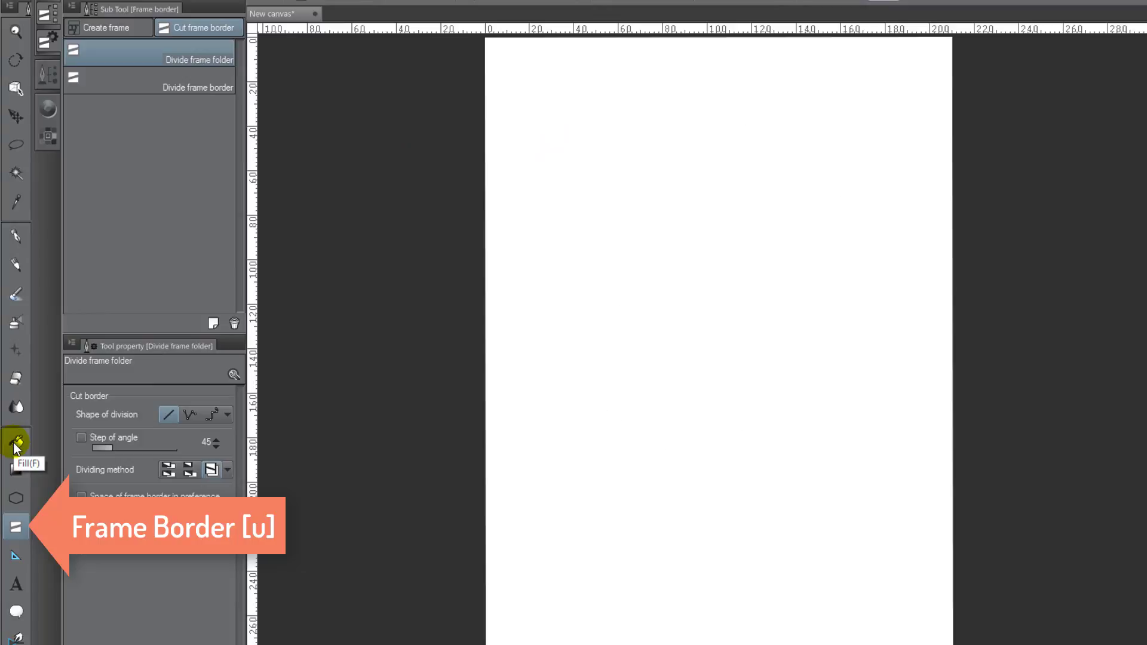
{"action": "left_click", "coordinate": [109, 33]}
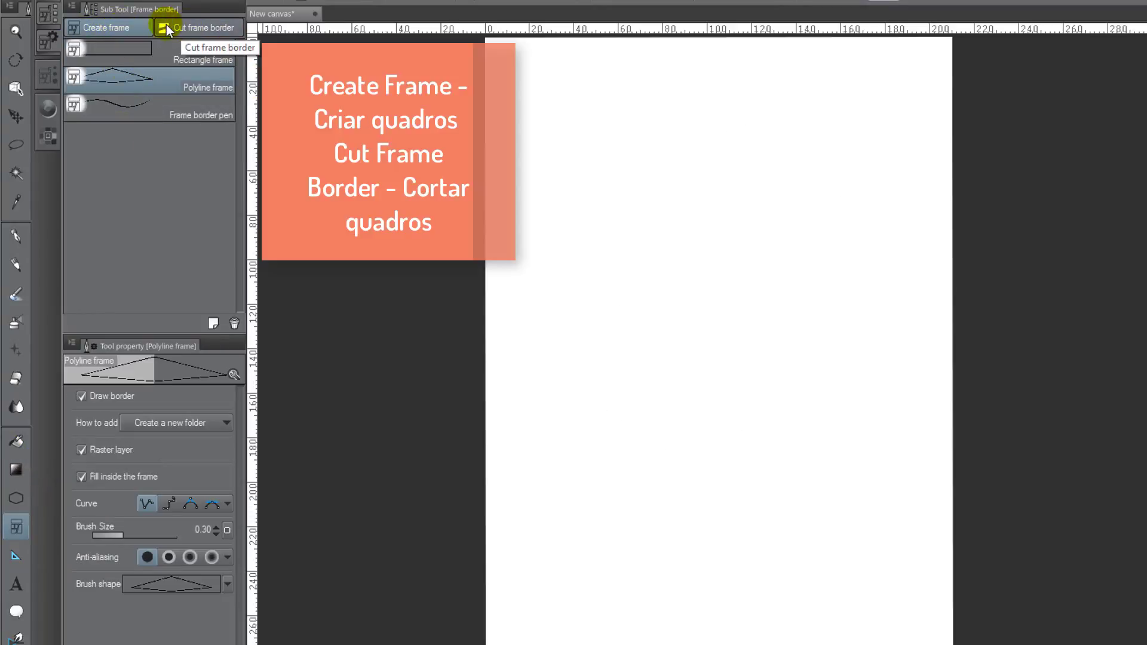
{"action": "left_click", "coordinate": [142, 48]}
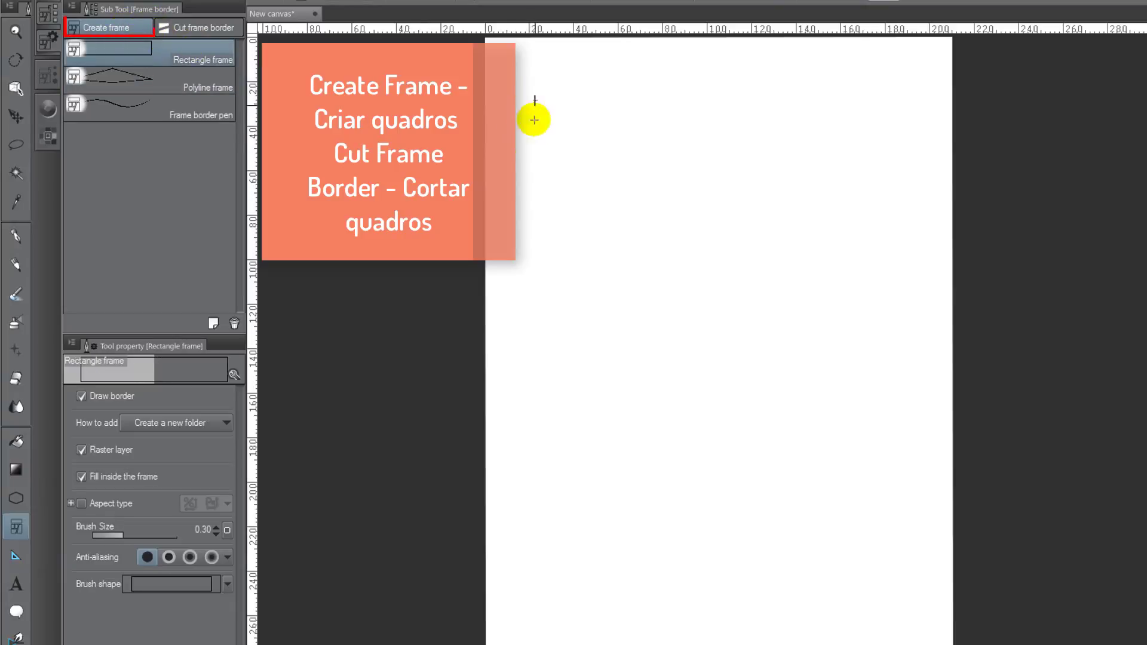
{"action": "mouse_move", "coordinate": [534, 95]}
{"action": "left_mouse_down"}
{"action": "mouse_move", "coordinate": [653, 443]}
{"action": "mouse_move", "coordinate": [906, 636]}
{"action": "left_mouse_up"}
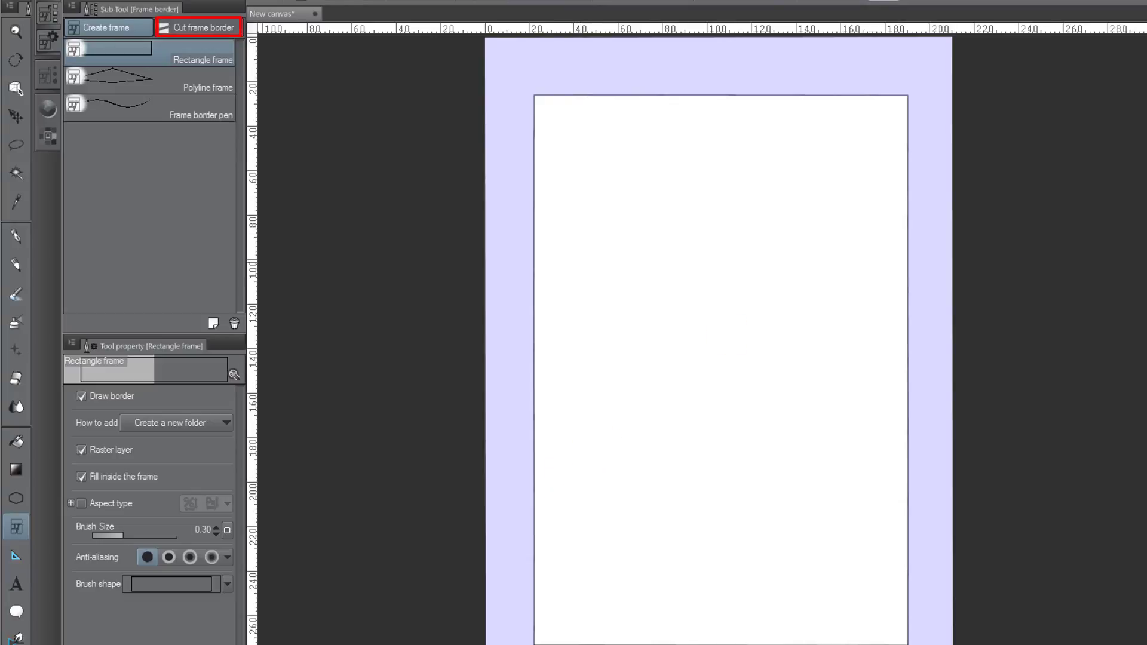
Step: Compare the Cut frame border options and select Divide frame border
{"action": "left_click", "coordinate": [182, 27]}
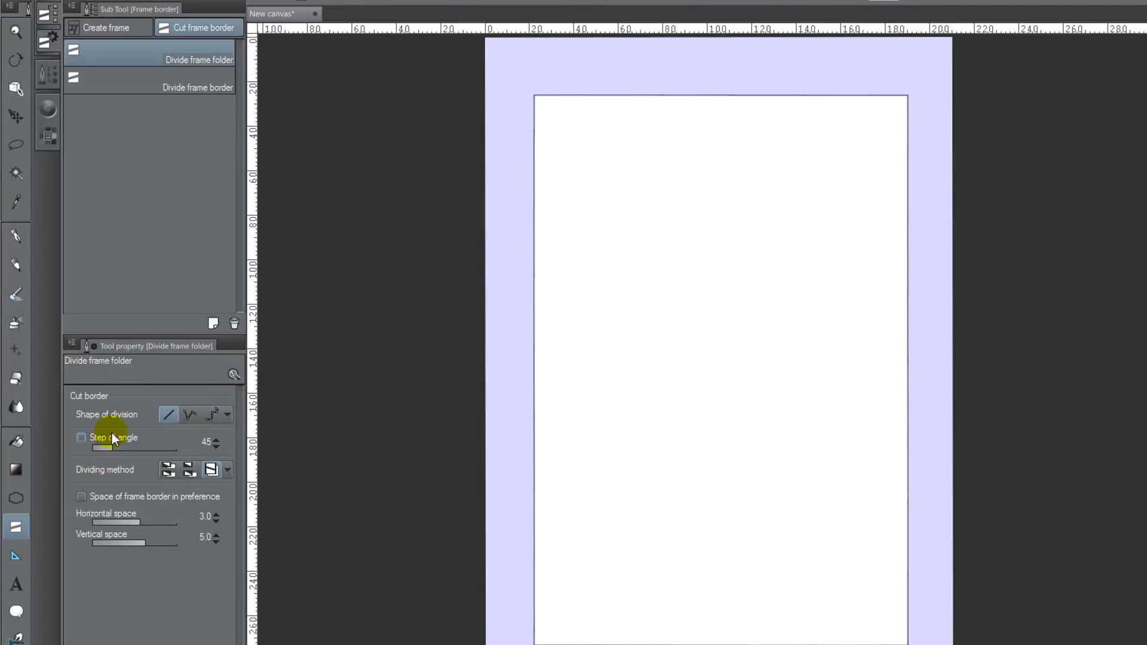
{"action": "left_click", "coordinate": [131, 88]}
{"action": "left_click", "coordinate": [139, 52]}
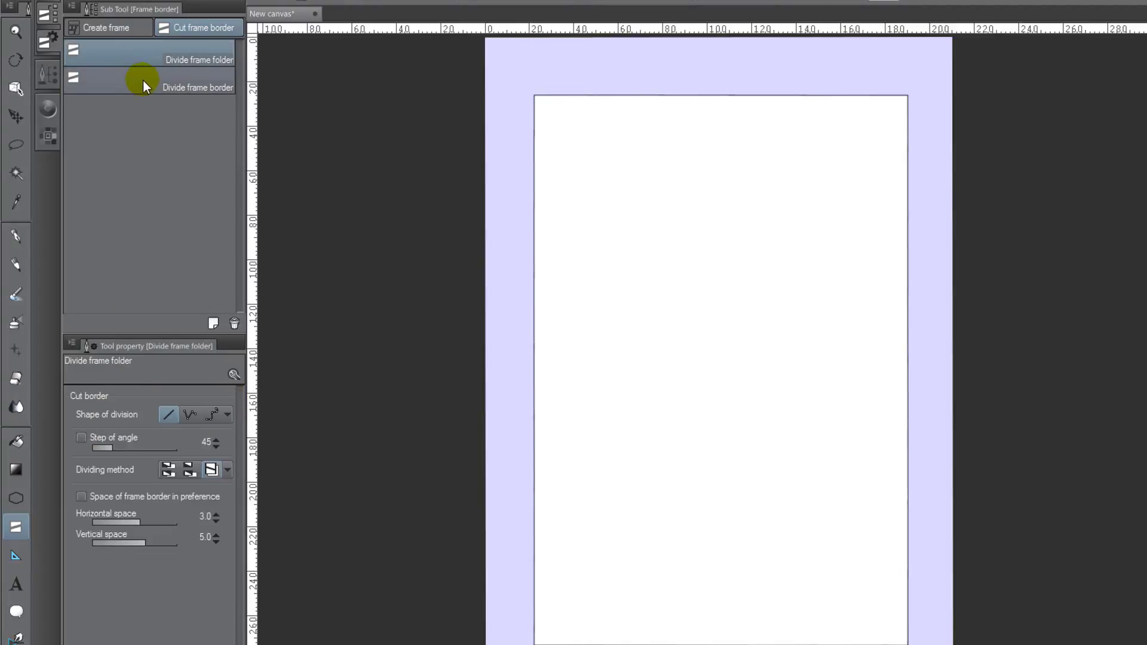
{"action": "left_click", "coordinate": [142, 80]}
{"action": "left_click", "coordinate": [147, 51]}
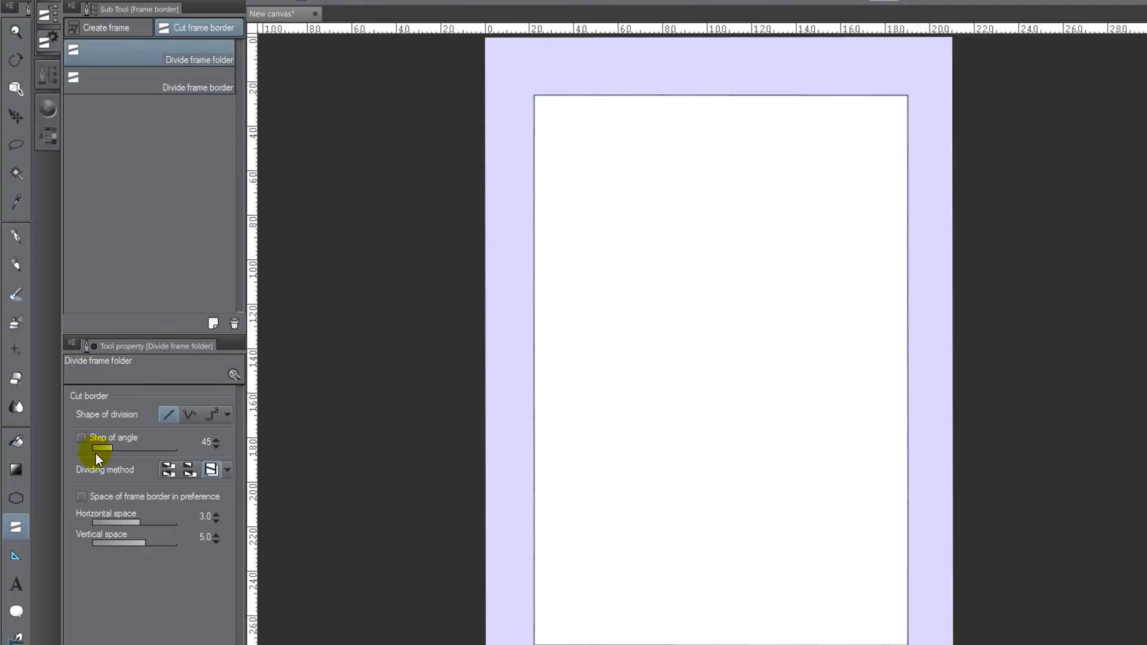
{"action": "left_click", "coordinate": [155, 88]}
Step: Cut a slanted gutter across the frame with Divide frame border
{"action": "left_click", "coordinate": [135, 88]}
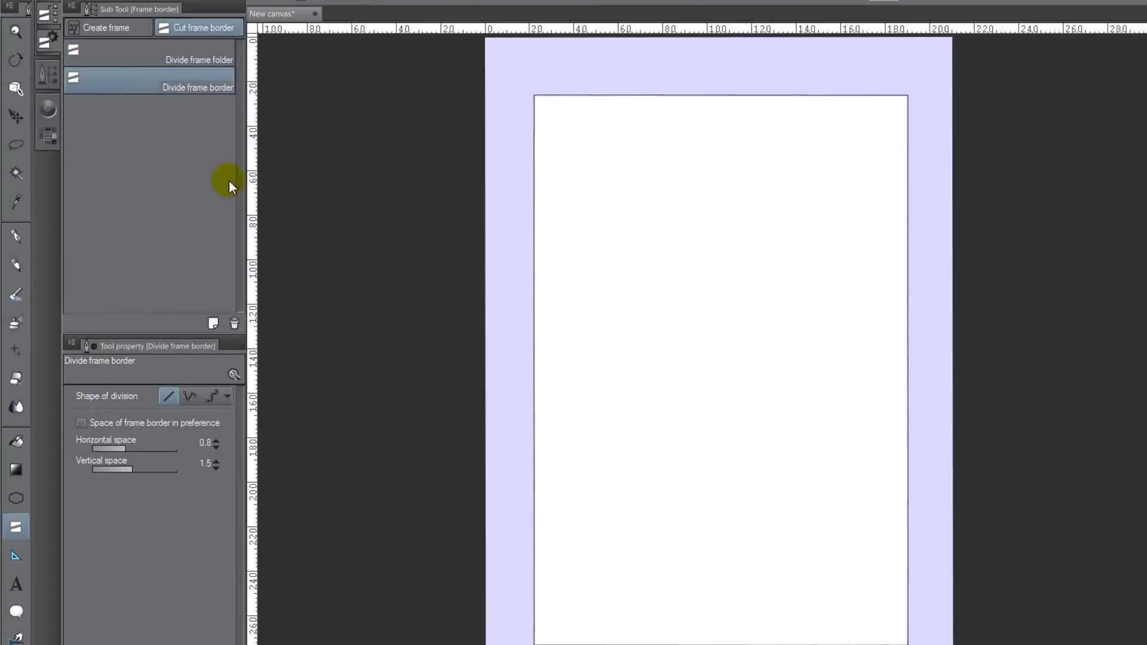
{"action": "mouse_move", "coordinate": [526, 324]}
{"action": "left_mouse_down"}
{"action": "mouse_move", "coordinate": [932, 247]}
{"action": "mouse_move", "coordinate": [551, 644]}
{"action": "left_mouse_up"}
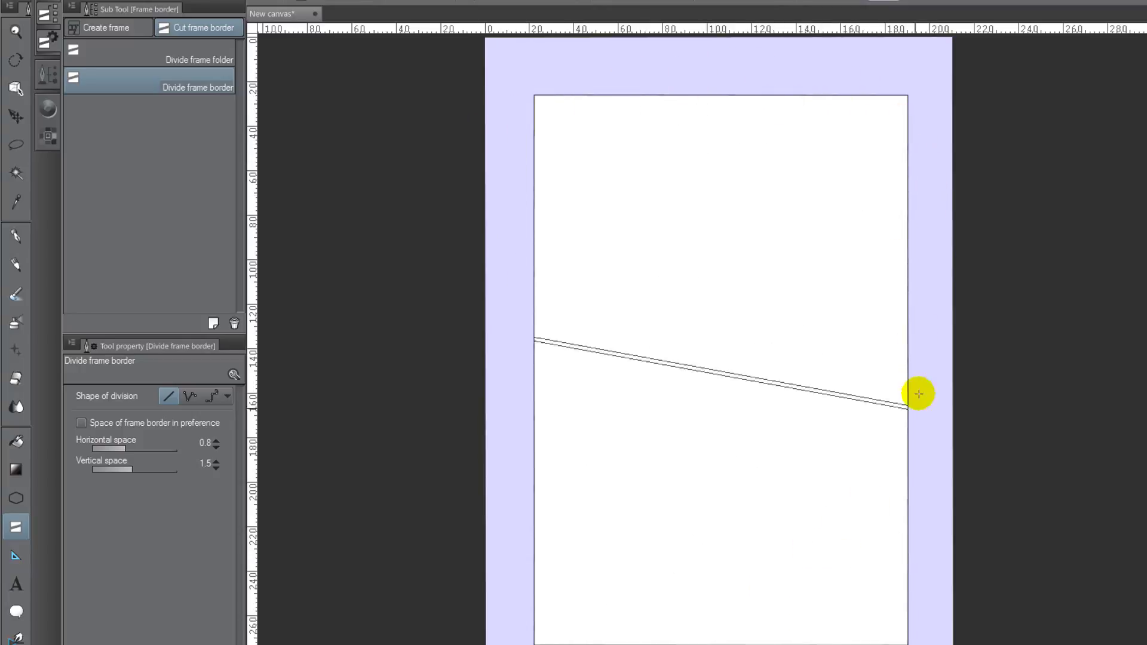
{"action": "left_click_drag", "start_coordinate": [551, 644], "coordinate": [945, 199]}
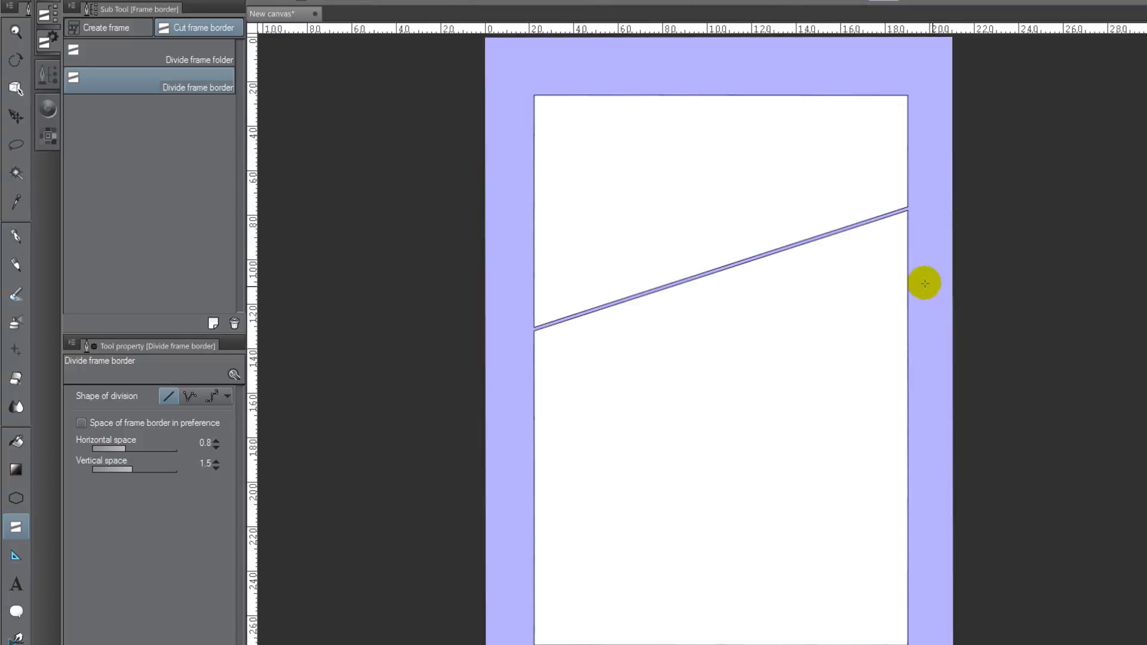
Step: With Divide frame folder, cut a horizontal gutter, a vertical split and a small diagonal corner panel
{"action": "left_click", "coordinate": [153, 56]}
{"action": "left_click_drag", "start_coordinate": [512, 417], "coordinate": [940, 412]}
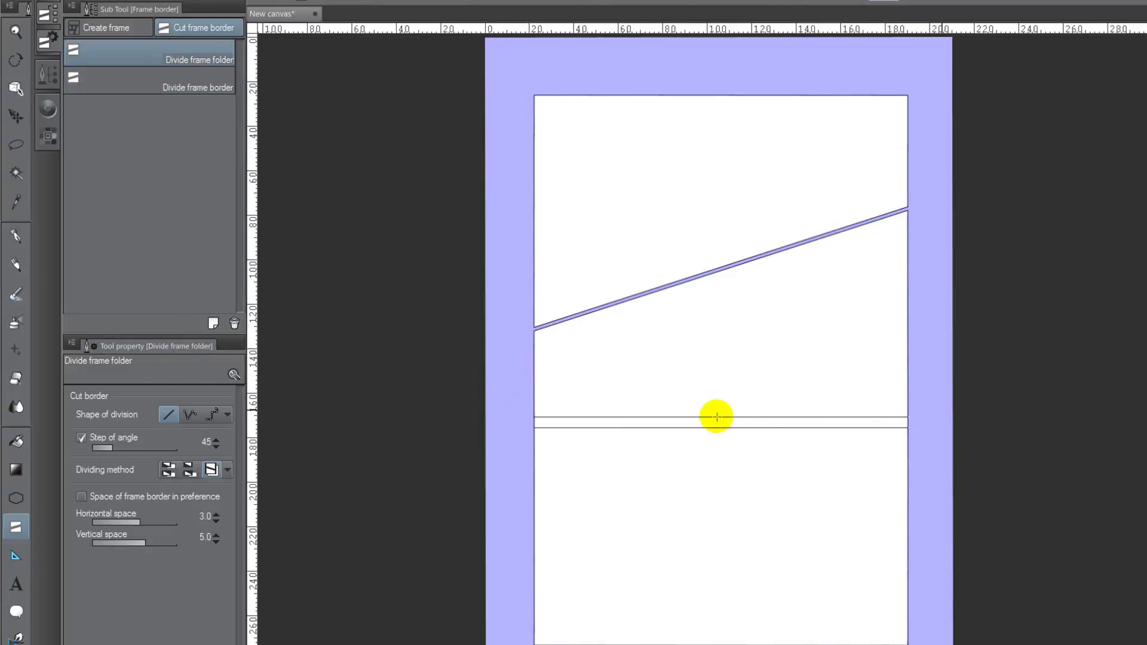
{"action": "left_click_drag", "start_coordinate": [711, 424], "coordinate": [705, 153]}
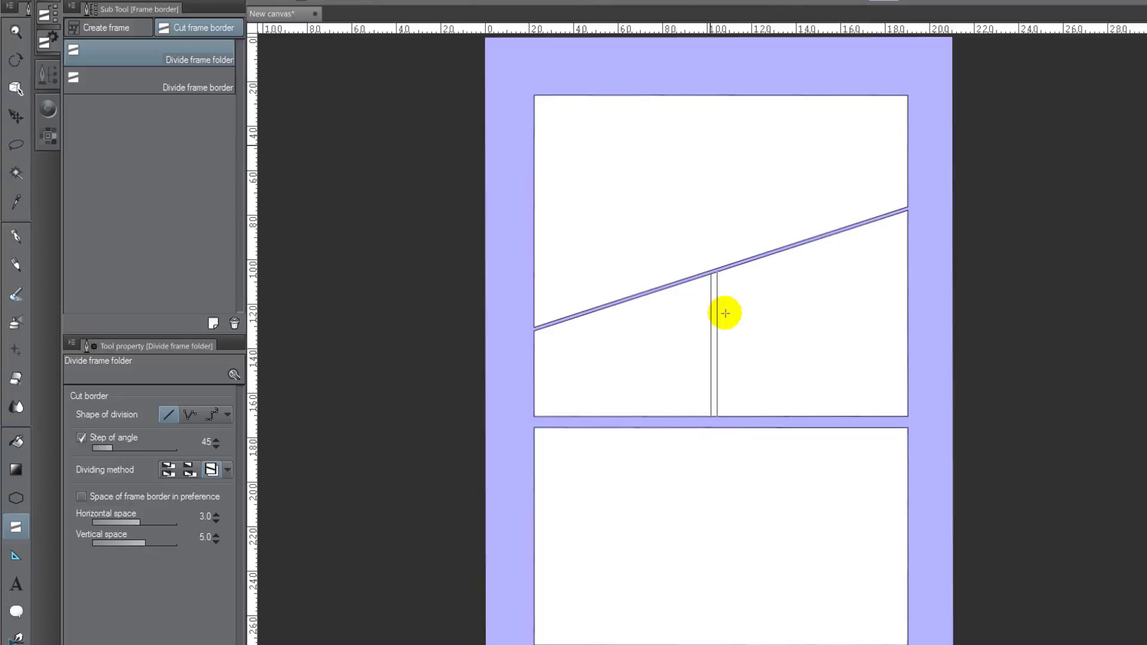
{"action": "mouse_move", "coordinate": [716, 346]}
{"action": "left_mouse_down"}
{"action": "mouse_move", "coordinate": [919, 180]}
{"action": "mouse_move", "coordinate": [887, 137]}
{"action": "left_mouse_up"}
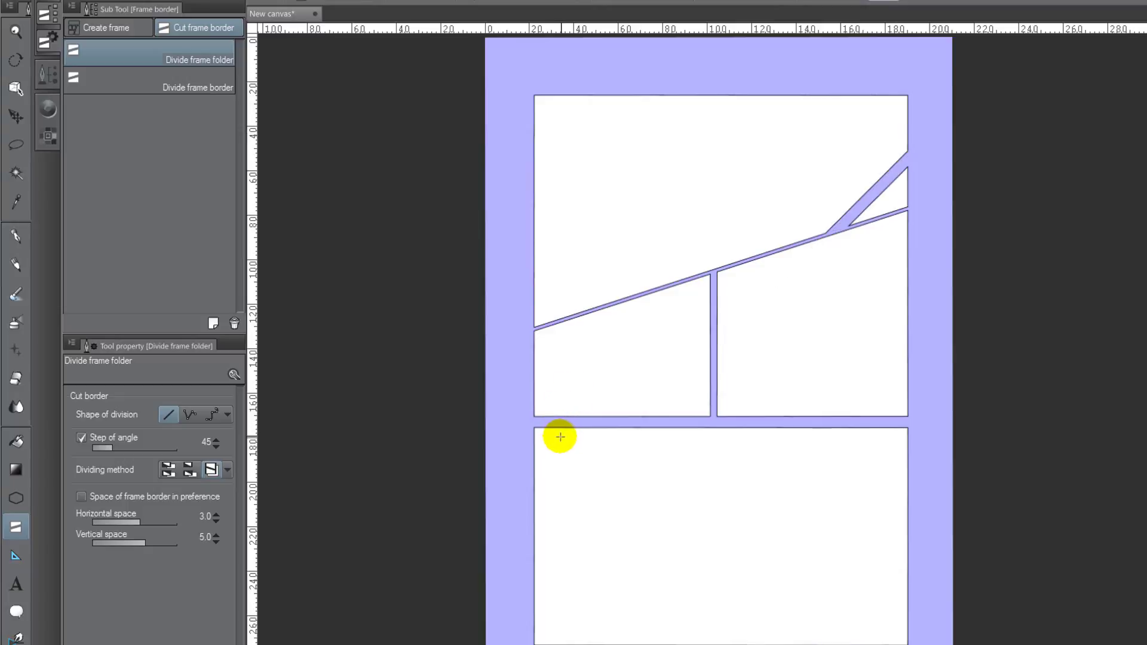
{"action": "left_click", "coordinate": [131, 28]}
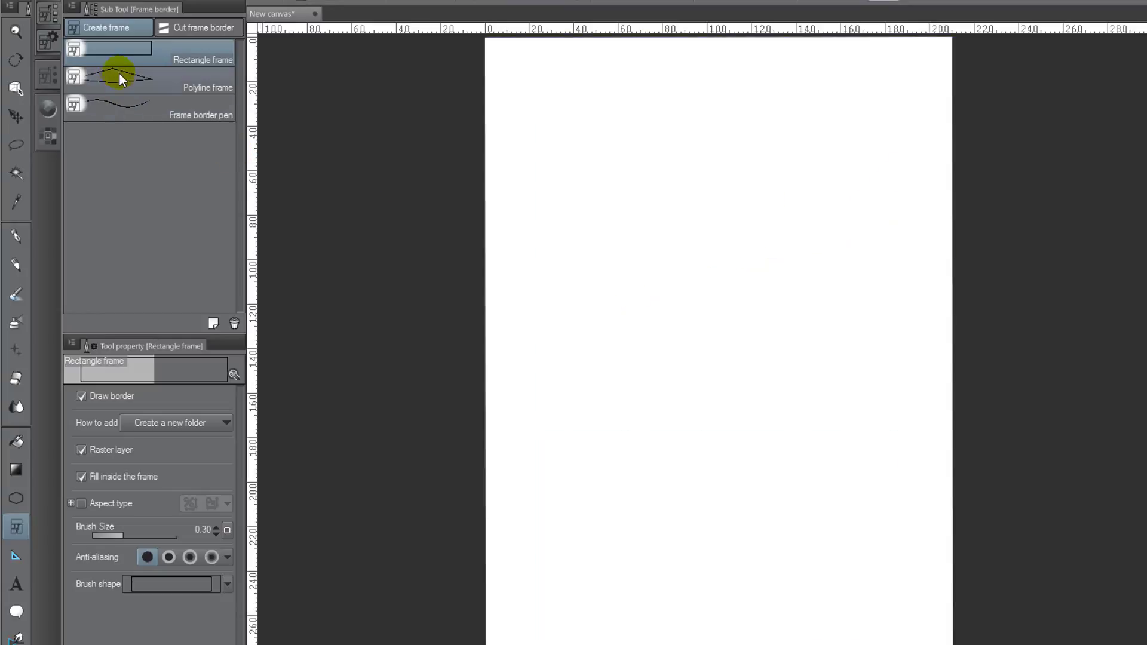
Step: Draw a diamond-shaped polyline frame border on the page
{"action": "left_click", "coordinate": [217, 86]}
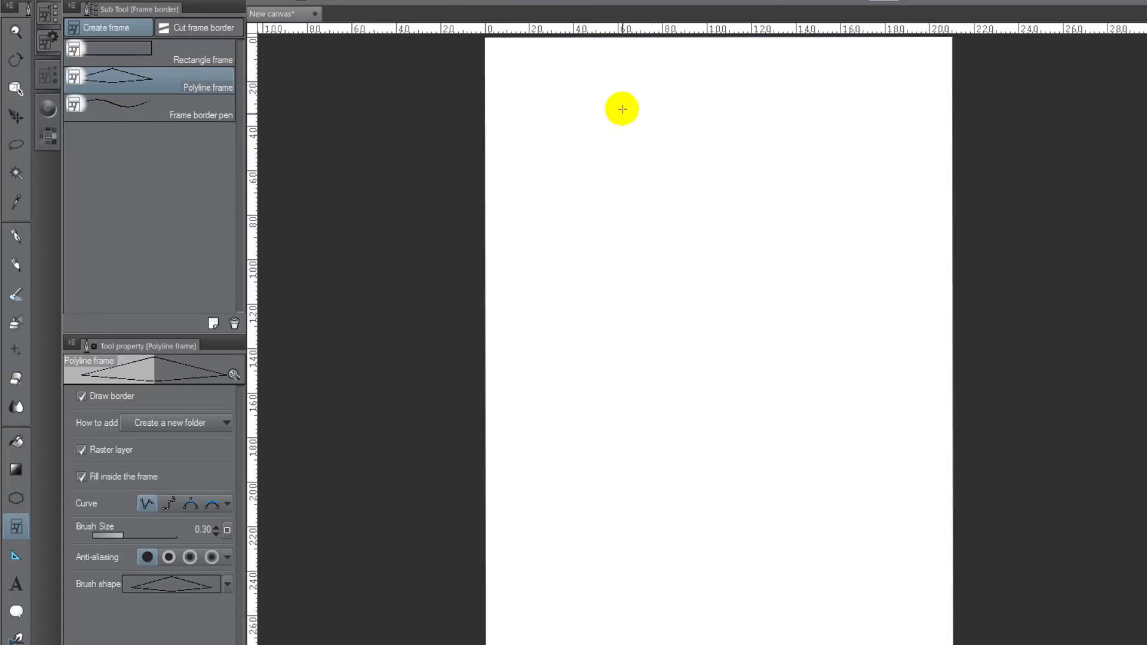
{"action": "left_click", "coordinate": [630, 101]}
{"action": "left_click", "coordinate": [529, 222]}
{"action": "left_click", "coordinate": [617, 351]}
{"action": "left_click", "coordinate": [751, 244]}
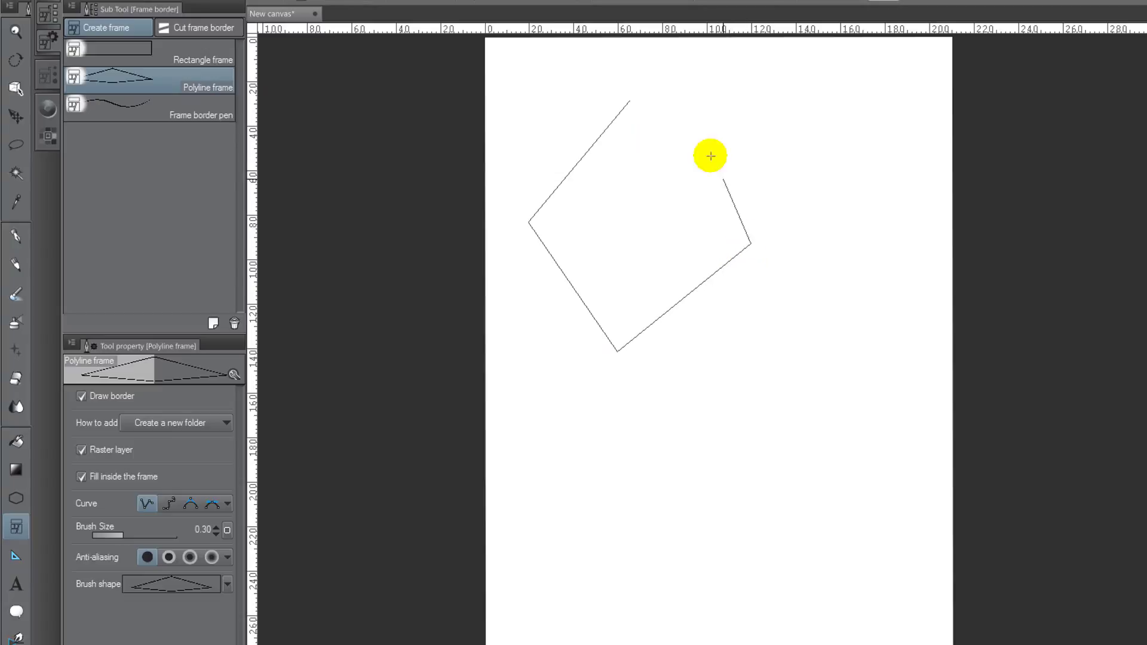
{"action": "left_click", "coordinate": [630, 101]}
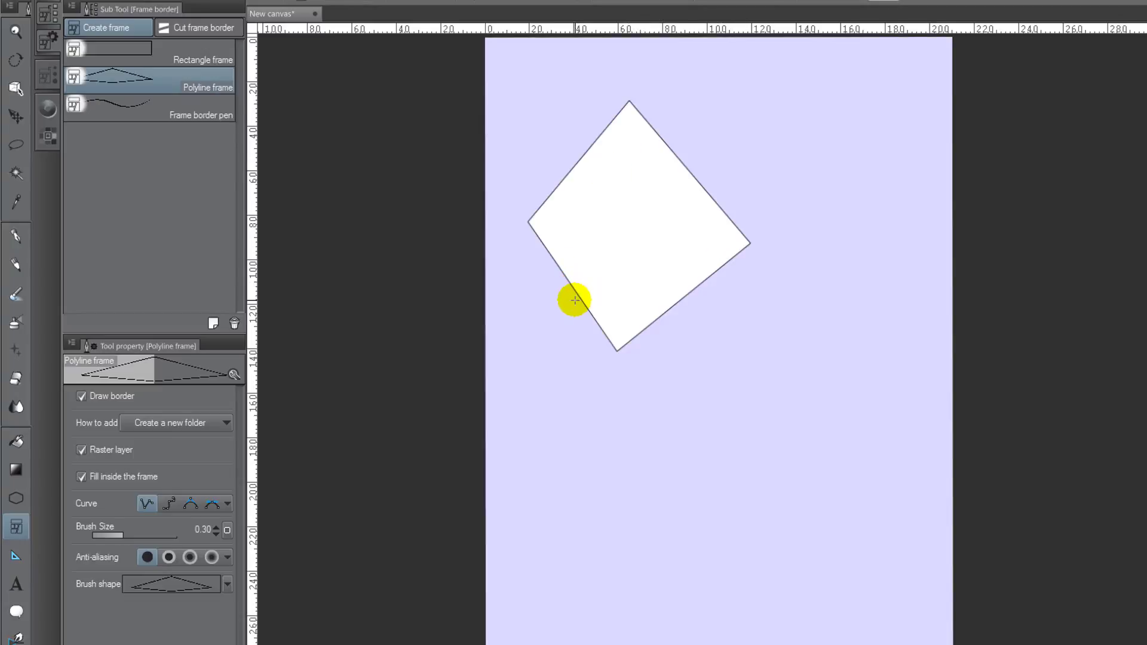
Step: Draw freehand frame borders below the diamond and at top right, with new frames going into a new folder
{"action": "left_click", "coordinate": [151, 110]}
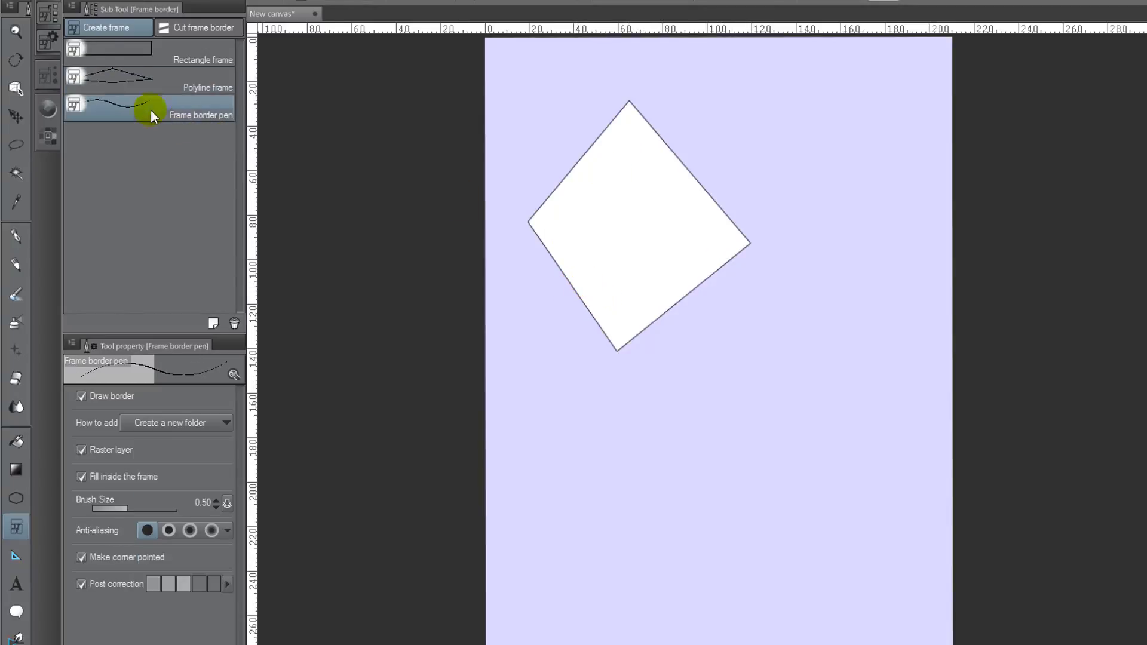
{"action": "mouse_move", "coordinate": [772, 291]}
{"action": "left_mouse_down"}
{"action": "mouse_move", "coordinate": [622, 428]}
{"action": "mouse_move", "coordinate": [640, 514]}
{"action": "mouse_move", "coordinate": [697, 486]}
{"action": "mouse_move", "coordinate": [784, 531]}
{"action": "mouse_move", "coordinate": [896, 412]}
{"action": "mouse_move", "coordinate": [813, 311]}
{"action": "mouse_move", "coordinate": [778, 294]}
{"action": "mouse_move", "coordinate": [757, 300]}
{"action": "left_mouse_up"}
{"action": "left_click_drag", "start_coordinate": [651, 521], "coordinate": [652, 523]}
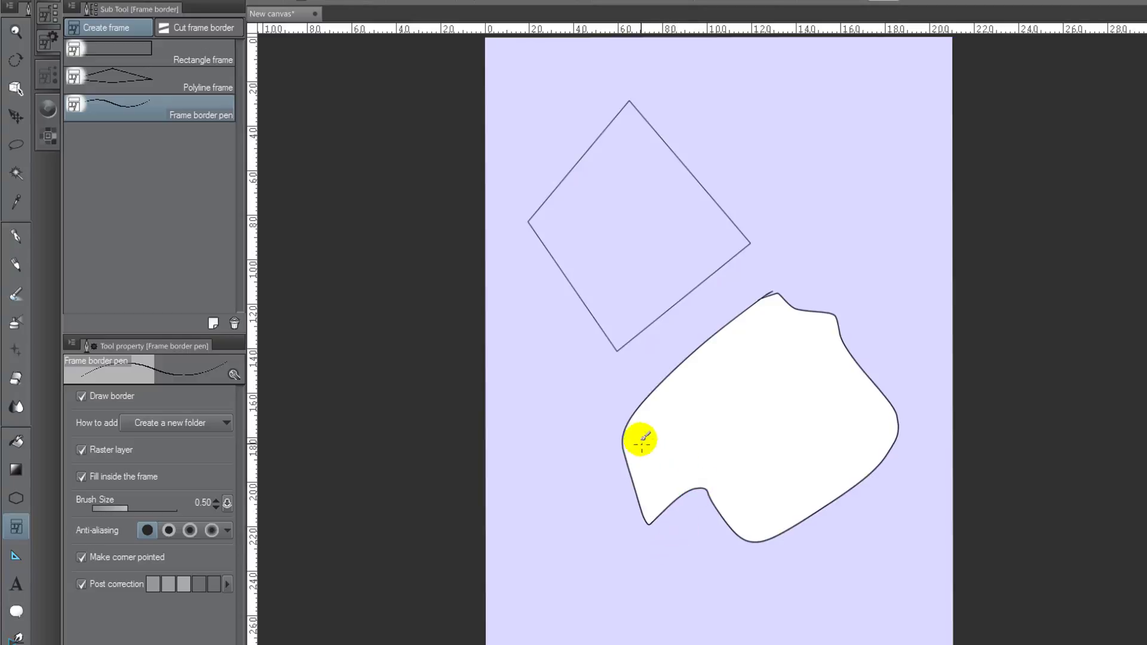
{"action": "left_click", "coordinate": [227, 422]}
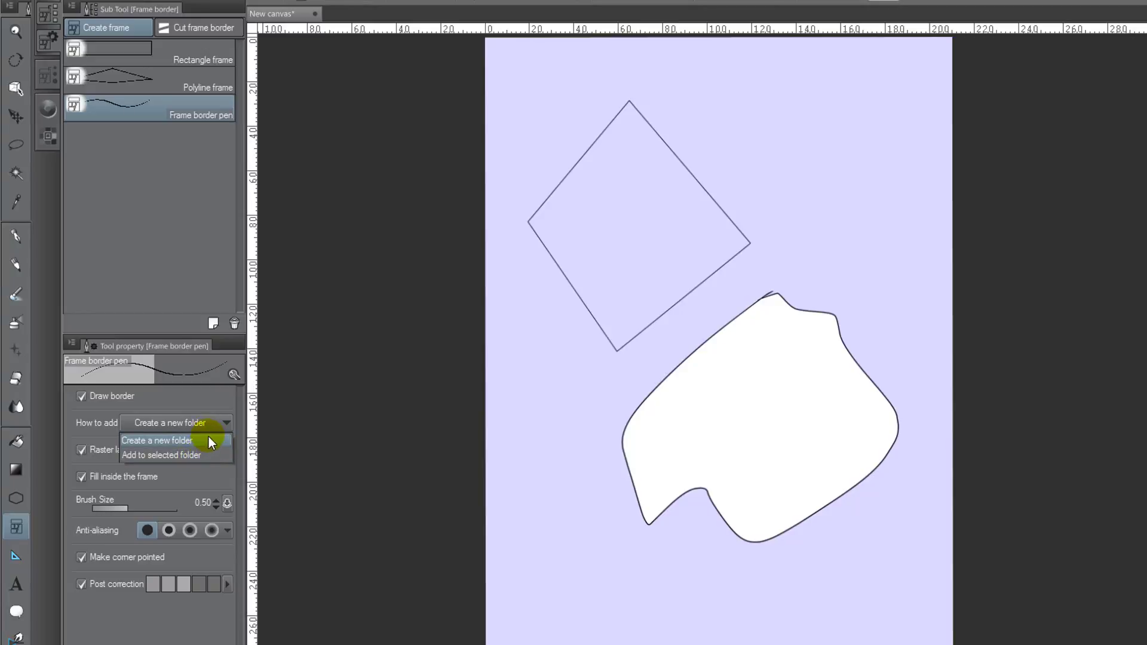
{"action": "left_click", "coordinate": [209, 438]}
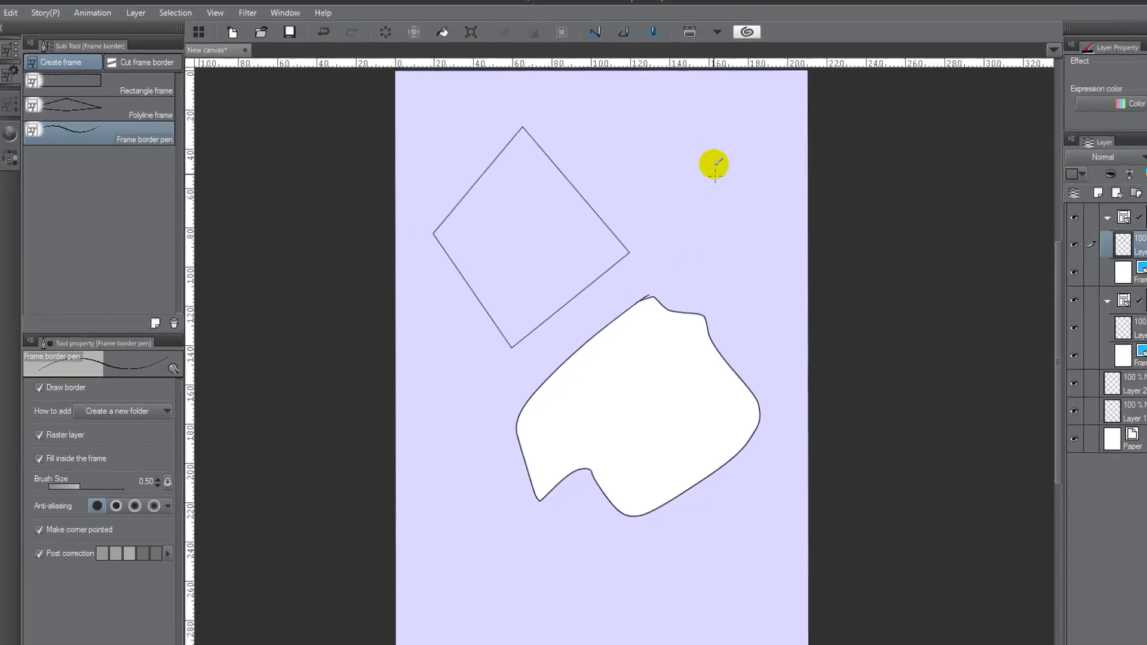
{"action": "left_click_drag", "start_coordinate": [657, 129], "coordinate": [650, 145]}
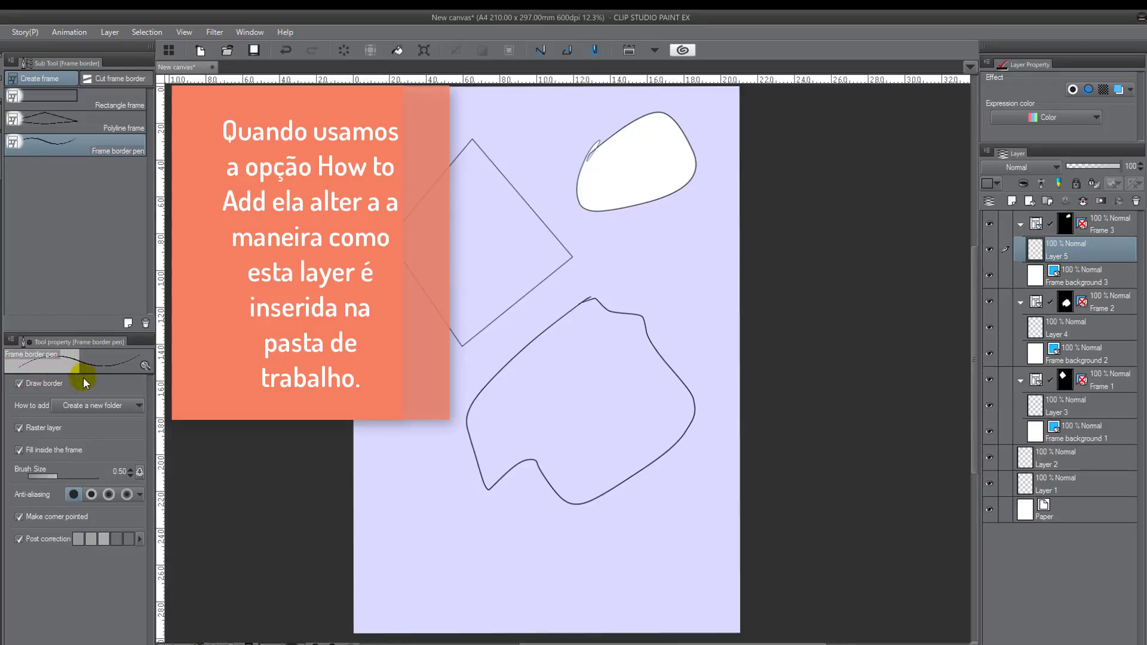
Step: Set How to add to Add to selected folder, then draw two more freehand frames into Frame 3
{"action": "left_click", "coordinate": [99, 405]}
{"action": "left_click", "coordinate": [78, 433]}
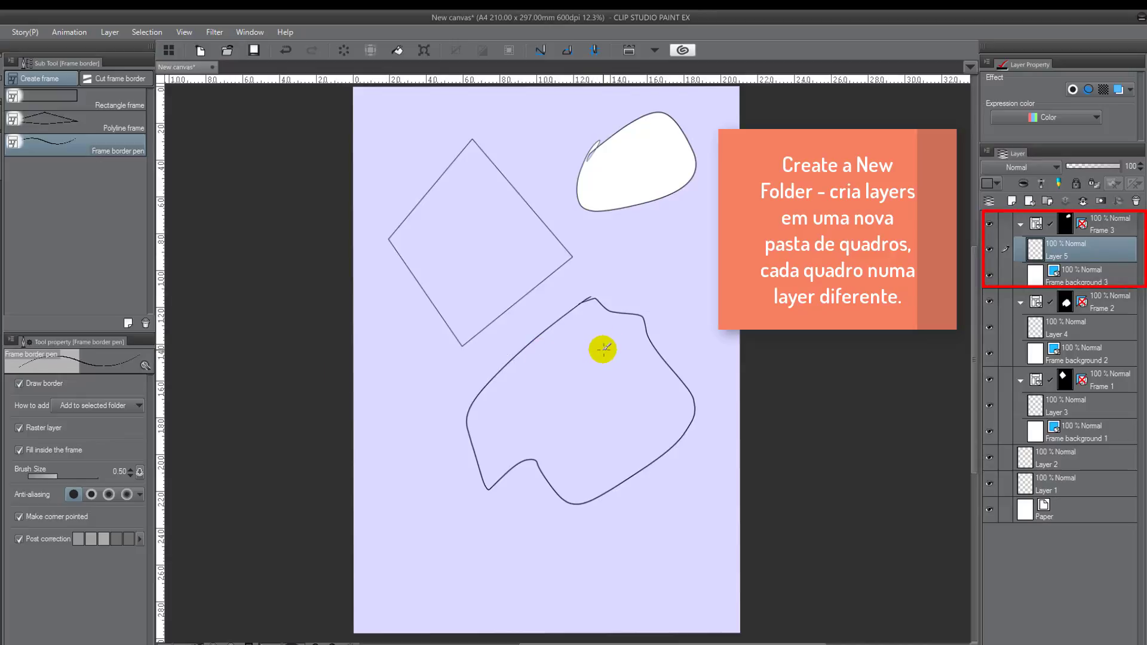
{"action": "left_click_drag", "start_coordinate": [640, 225], "coordinate": [625, 270]}
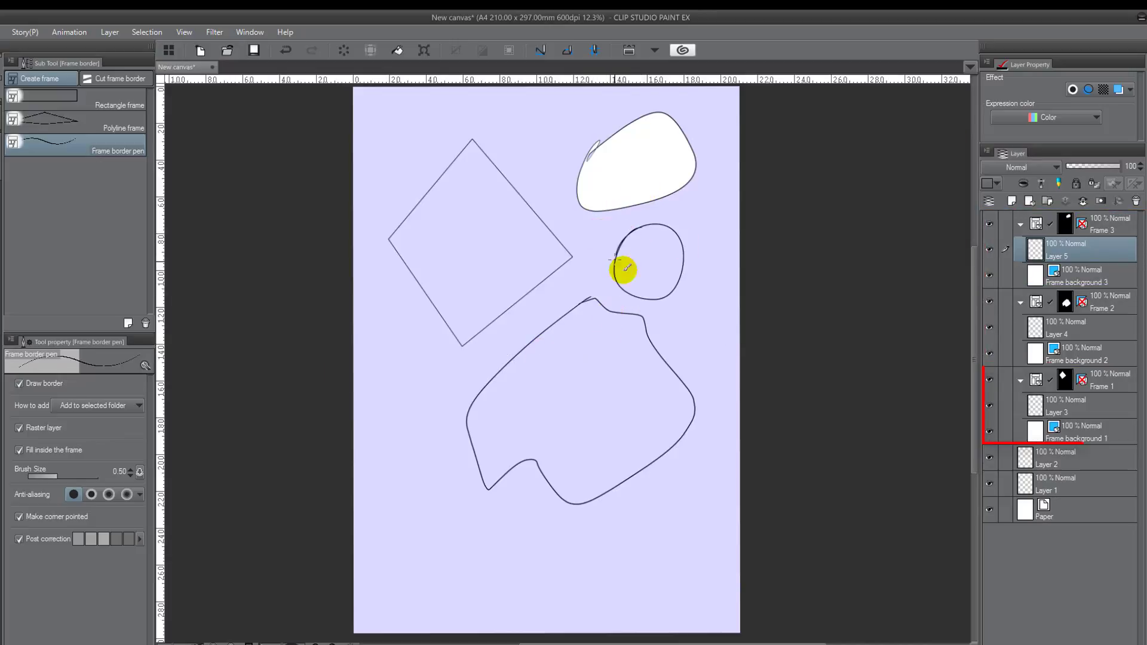
{"action": "left_click", "coordinate": [1053, 227]}
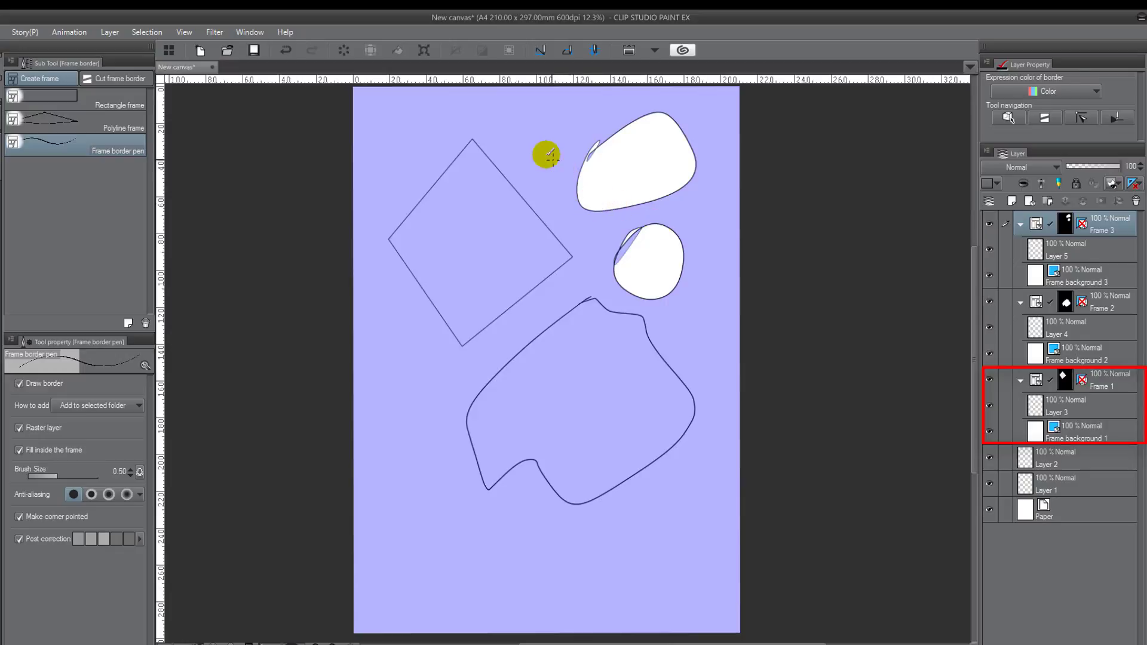
{"action": "left_click_drag", "start_coordinate": [515, 122], "coordinate": [478, 198]}
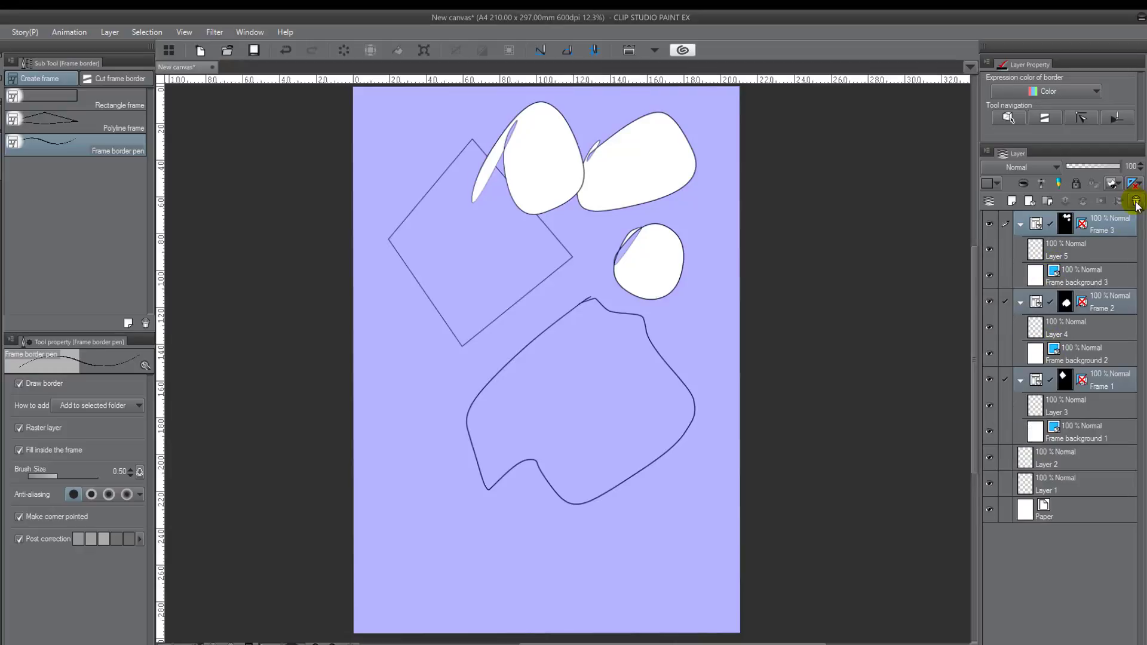
Step: Delete the selected test frame folders and draw one large rectangular frame across the page
{"action": "left_click", "coordinate": [1137, 203]}
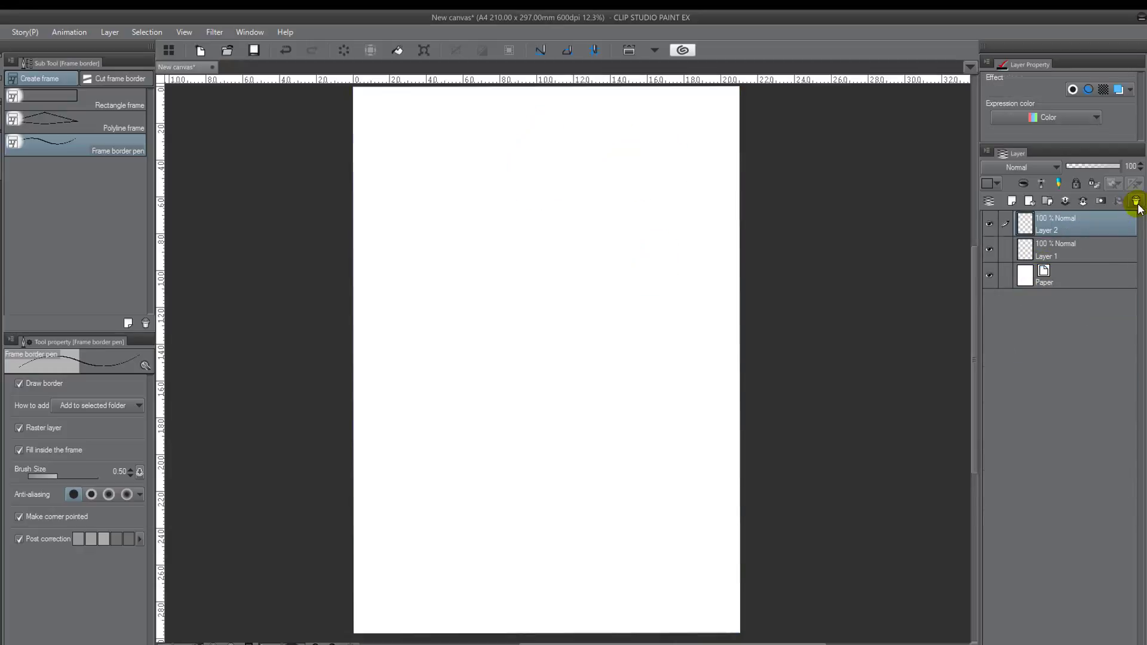
{"action": "left_click", "coordinate": [57, 98]}
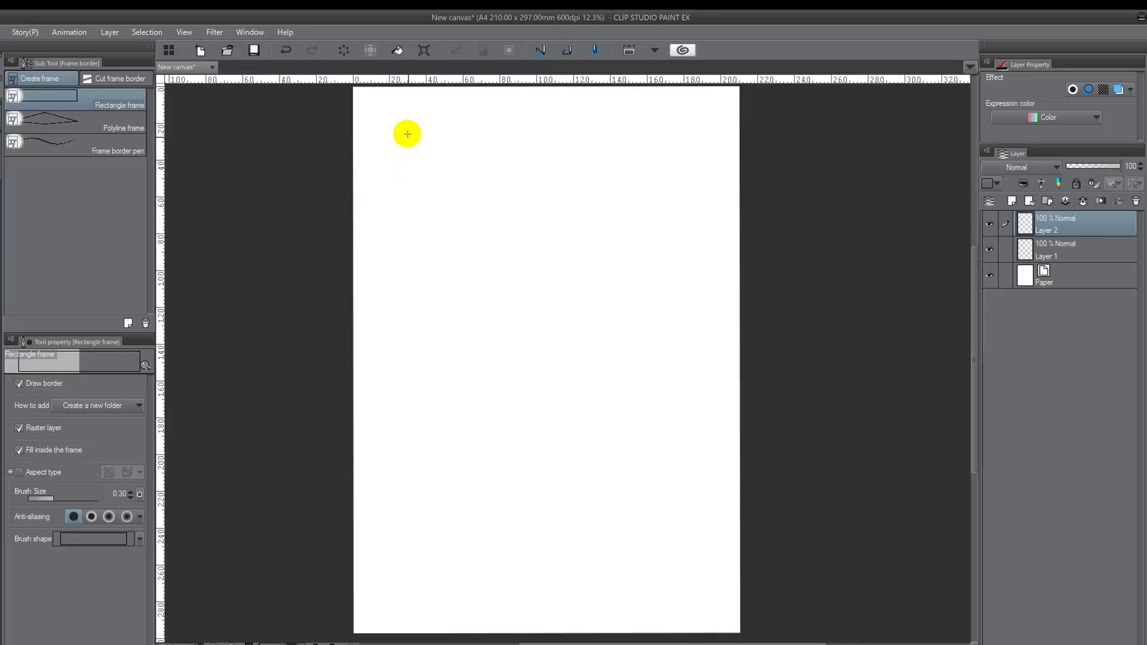
{"action": "left_click_drag", "start_coordinate": [408, 134], "coordinate": [678, 571]}
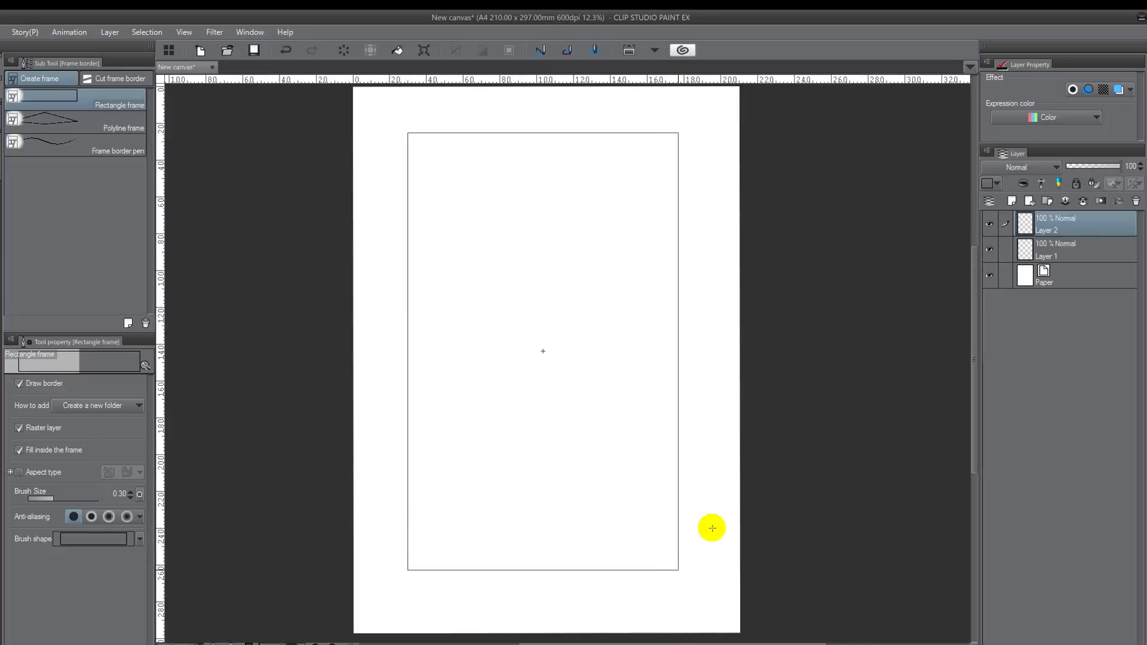
Step: Cut the rectangular frame with two horizontal cuts into three stacked panels
{"action": "left_click", "coordinate": [135, 84]}
{"action": "left_click_drag", "start_coordinate": [380, 242], "coordinate": [687, 243]}
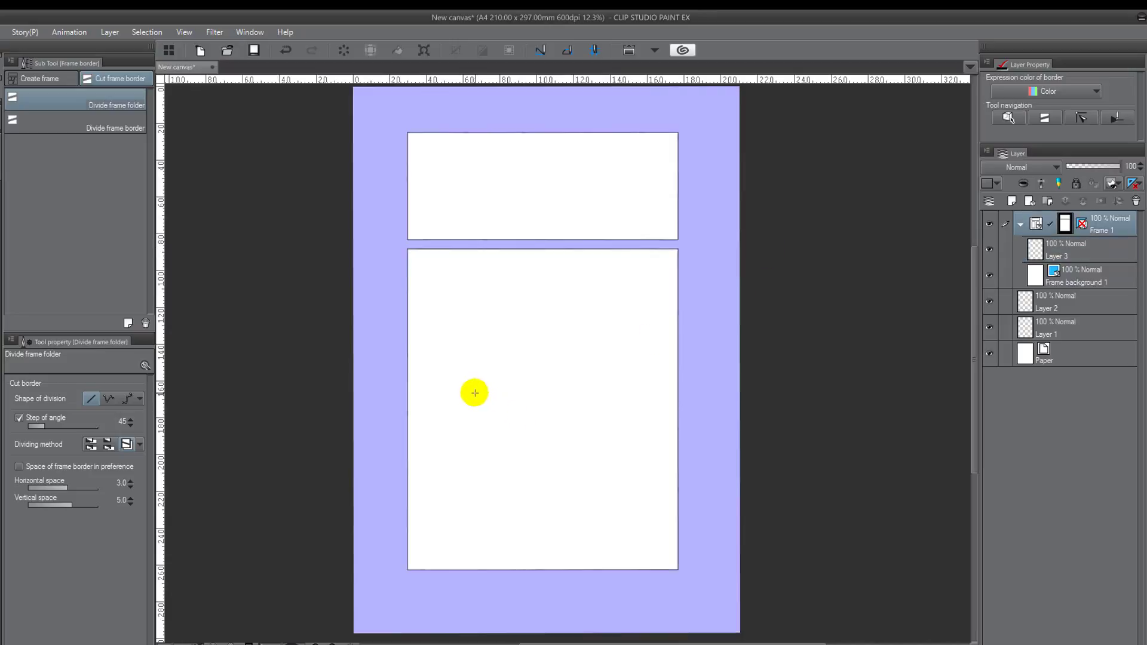
{"action": "left_click_drag", "start_coordinate": [393, 400], "coordinate": [688, 402]}
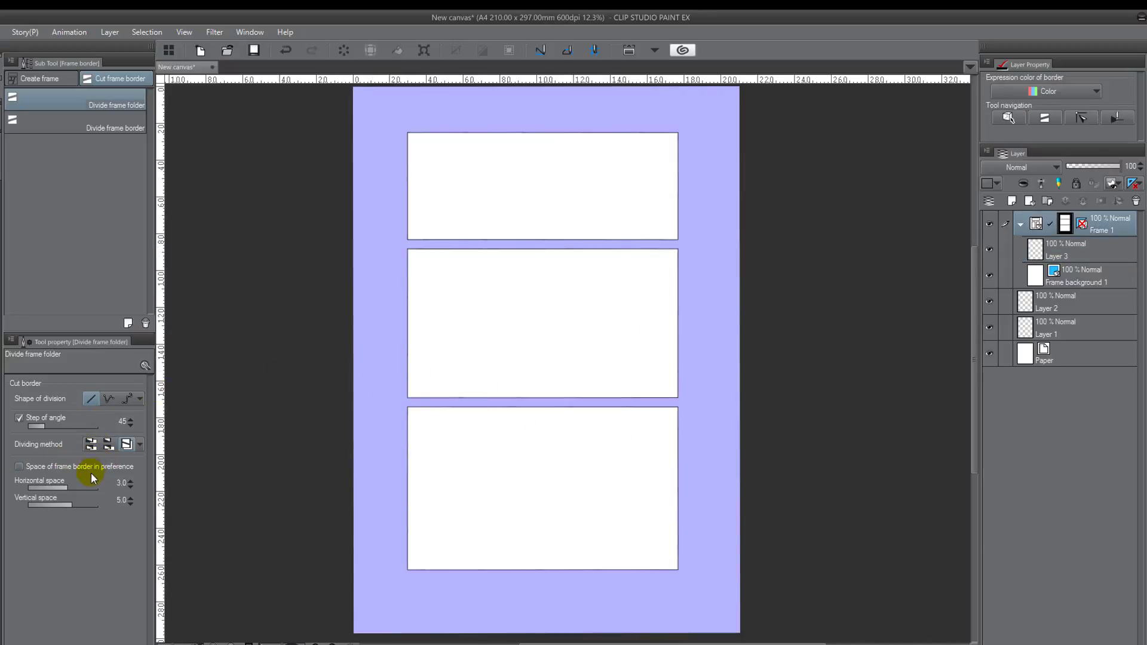
Step: Set dividing to Divide frame folder and duplicate inside layer, then split the bottom panel into three columns
{"action": "left_click", "coordinate": [138, 445]}
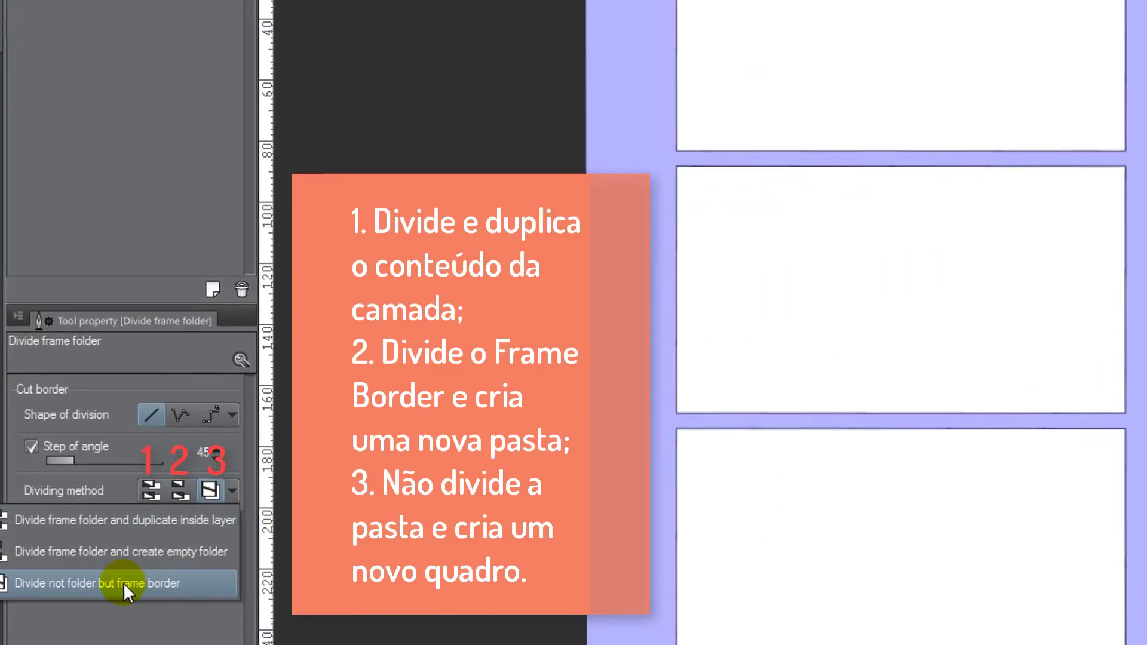
{"action": "left_click", "coordinate": [151, 516]}
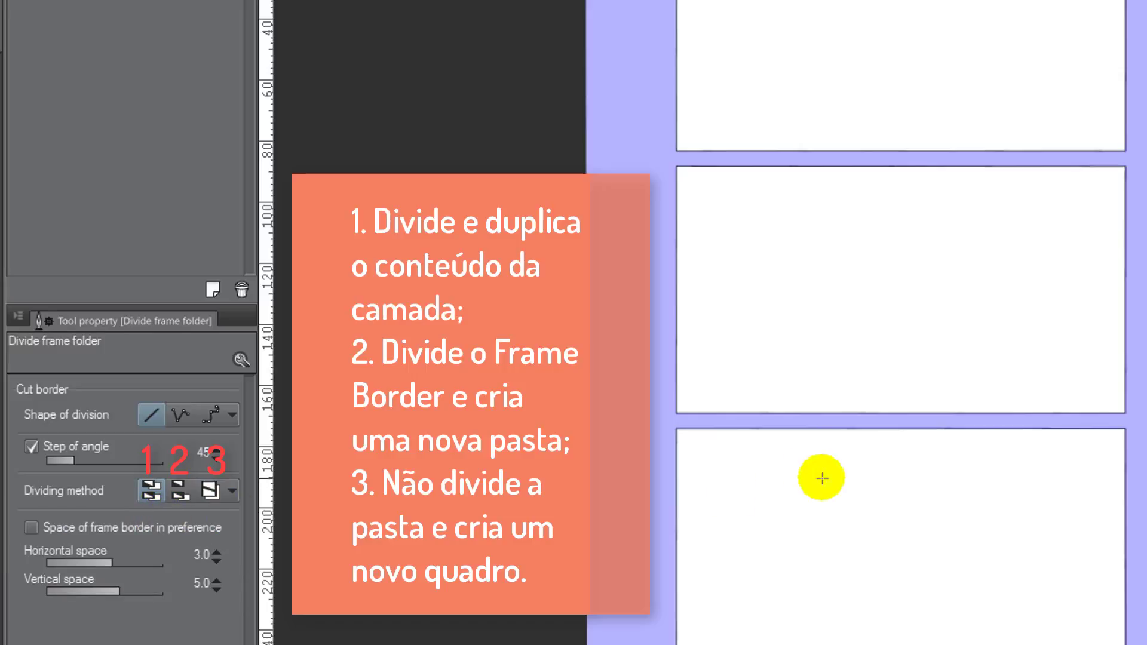
{"action": "left_click_drag", "start_coordinate": [860, 412], "coordinate": [865, 643]}
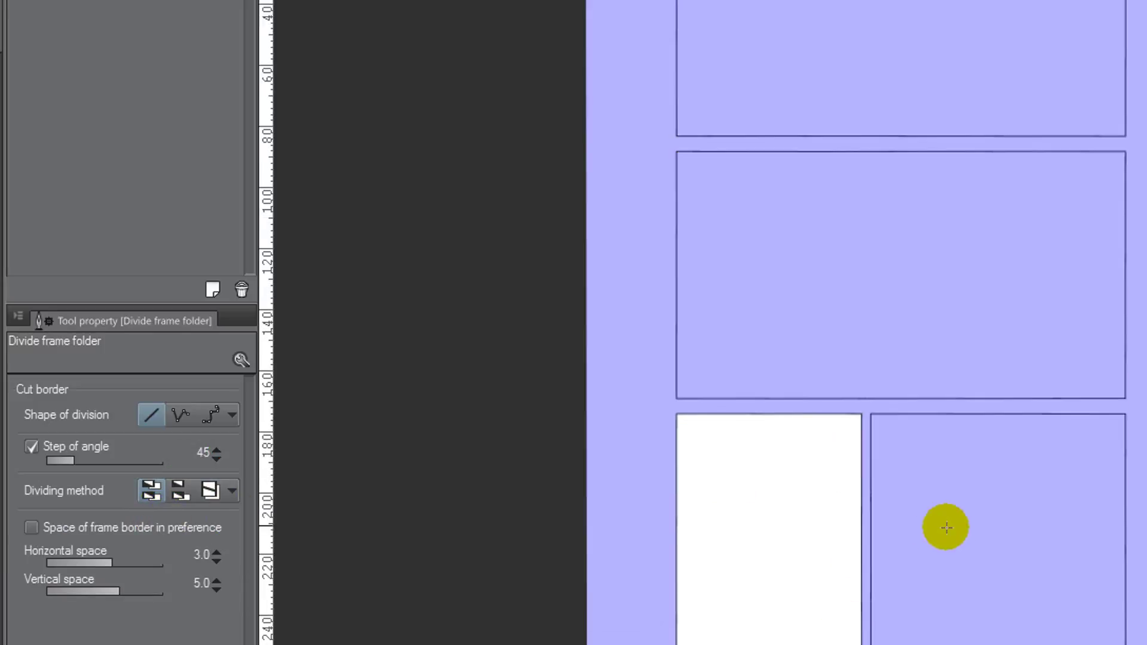
{"action": "left_click_drag", "start_coordinate": [1016, 411], "coordinate": [1025, 640]}
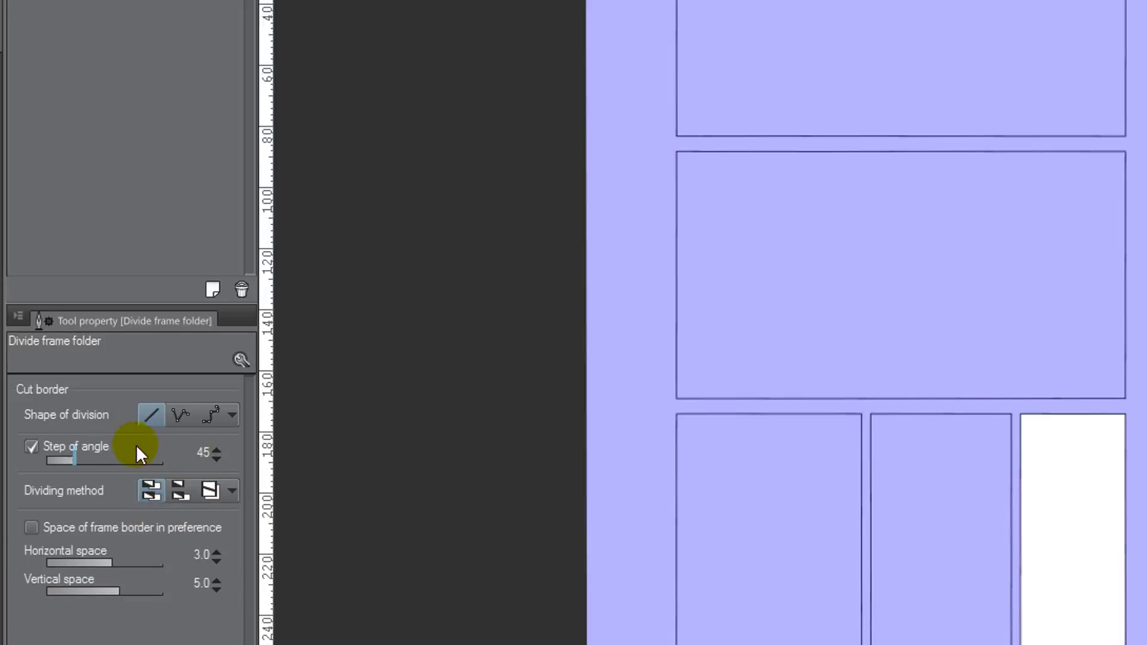
Step: Cut the middle panel horizontally, slant the top gutter, and split the second and lower-right panels
{"action": "left_click_drag", "start_coordinate": [632, 264], "coordinate": [1139, 263]}
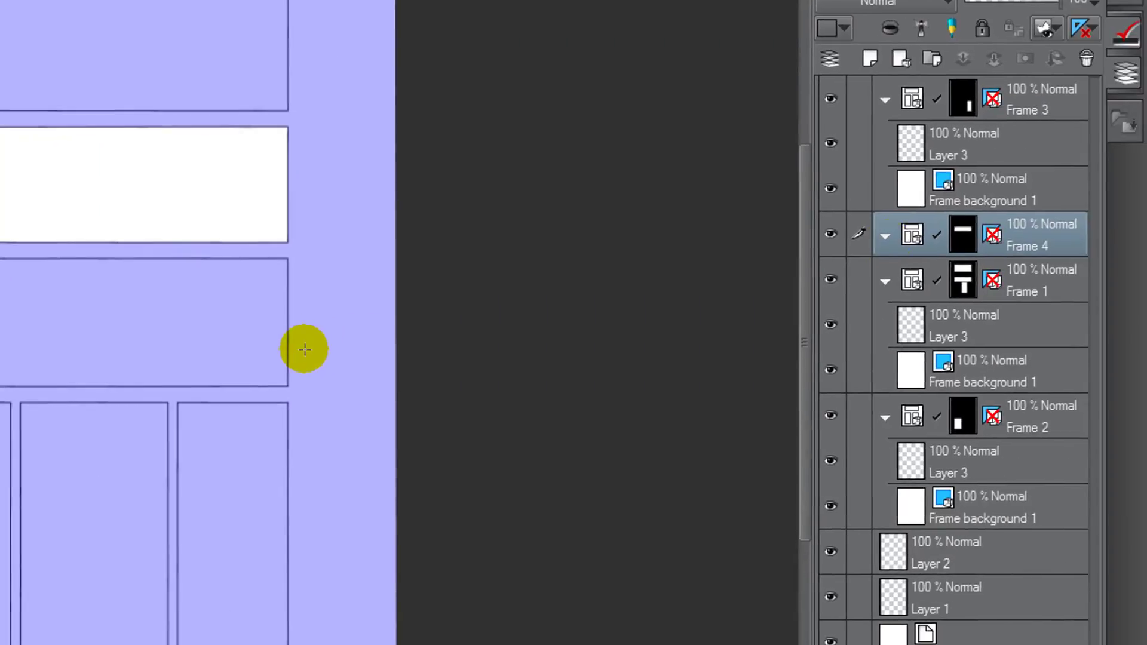
{"action": "left_click", "coordinate": [943, 183]}
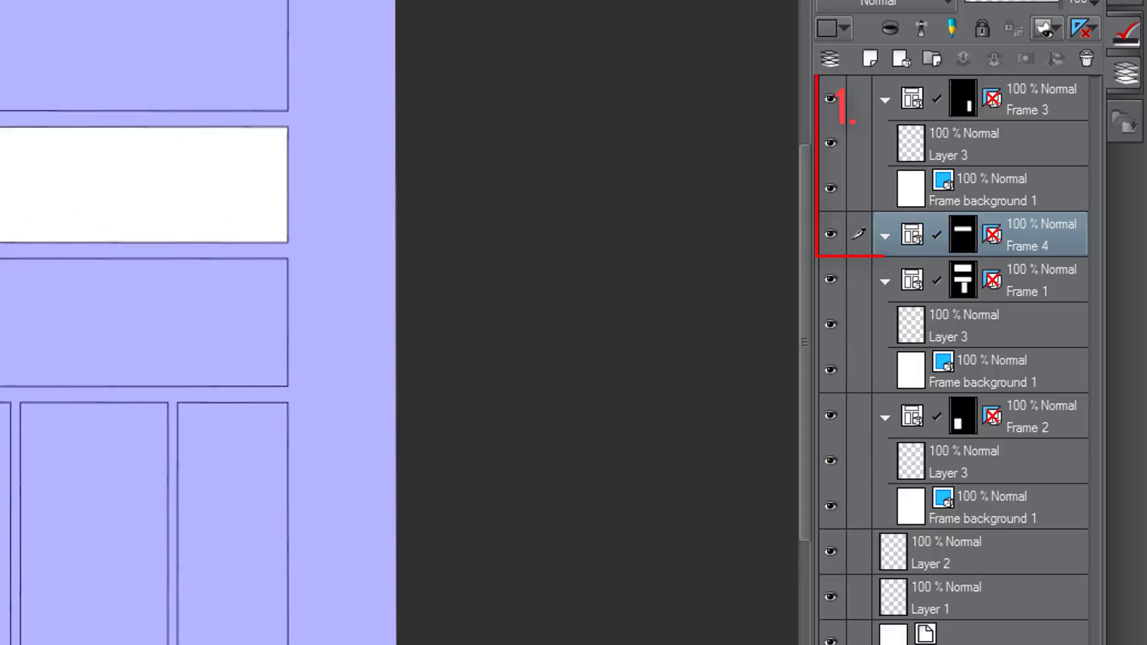
{"action": "left_click_drag", "start_coordinate": [26, 141], "coordinate": [62, 3]}
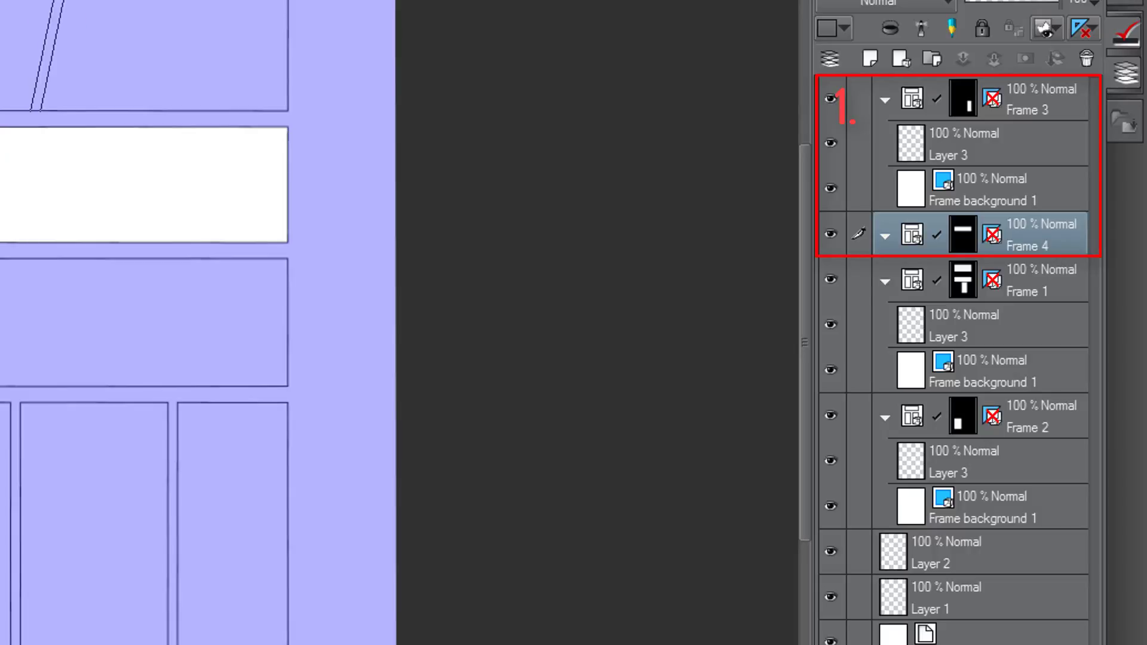
{"action": "left_click_drag", "start_coordinate": [100, 119], "coordinate": [110, 257]}
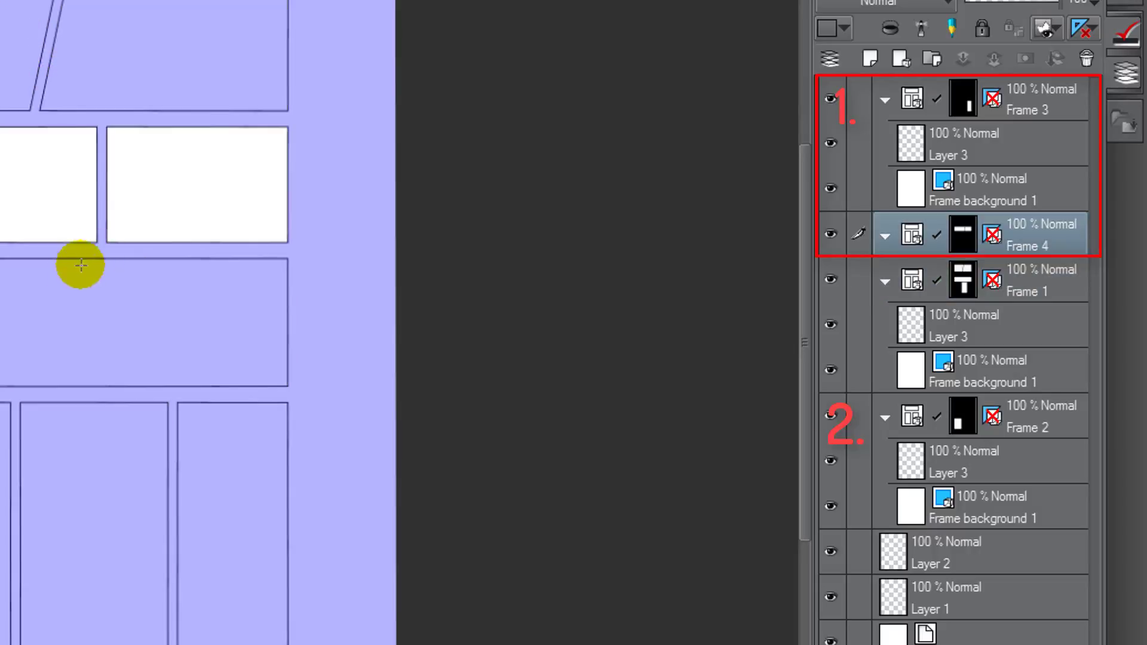
{"action": "left_click", "coordinate": [4, 357]}
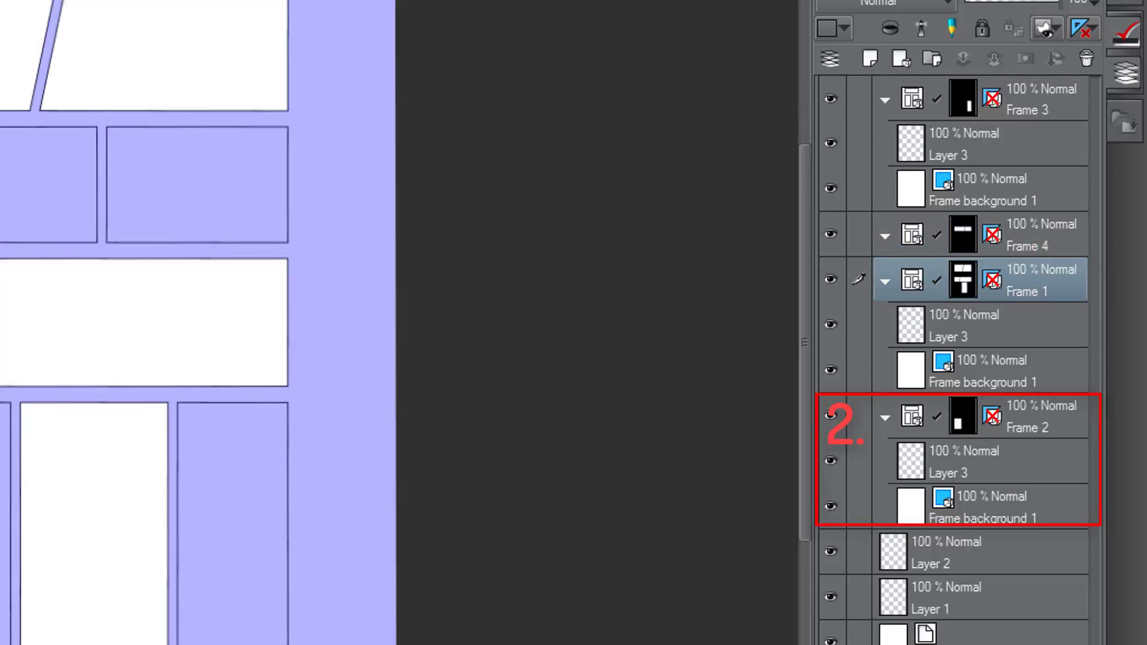
{"action": "left_click_drag", "start_coordinate": [174, 540], "coordinate": [344, 515]}
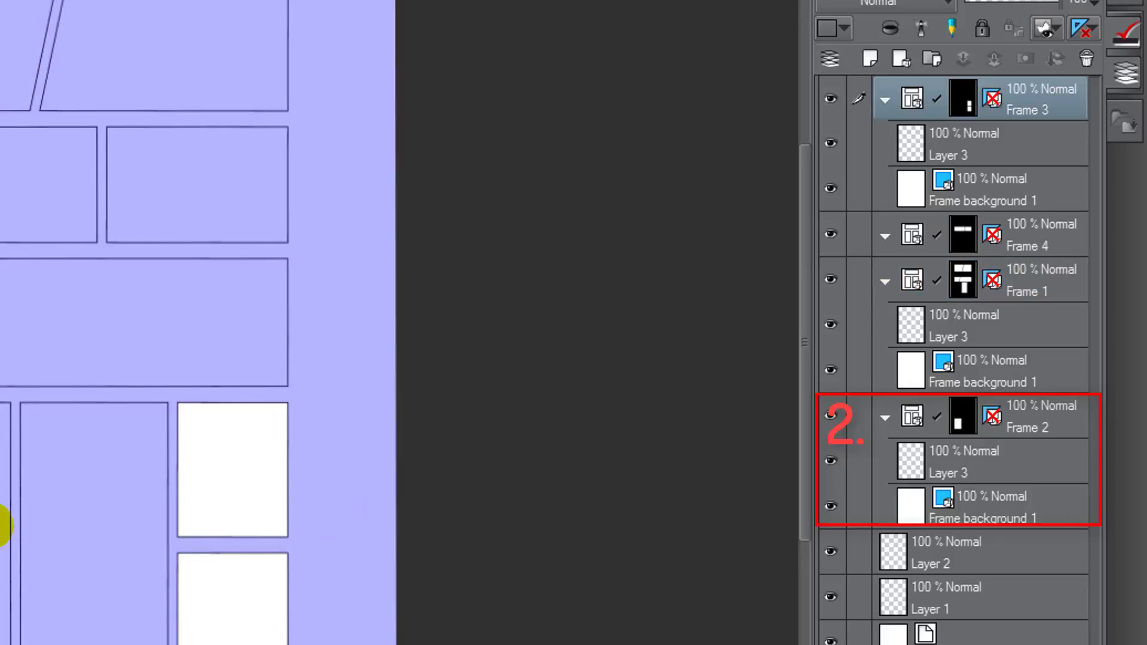
{"action": "left_click", "coordinate": [4, 526]}
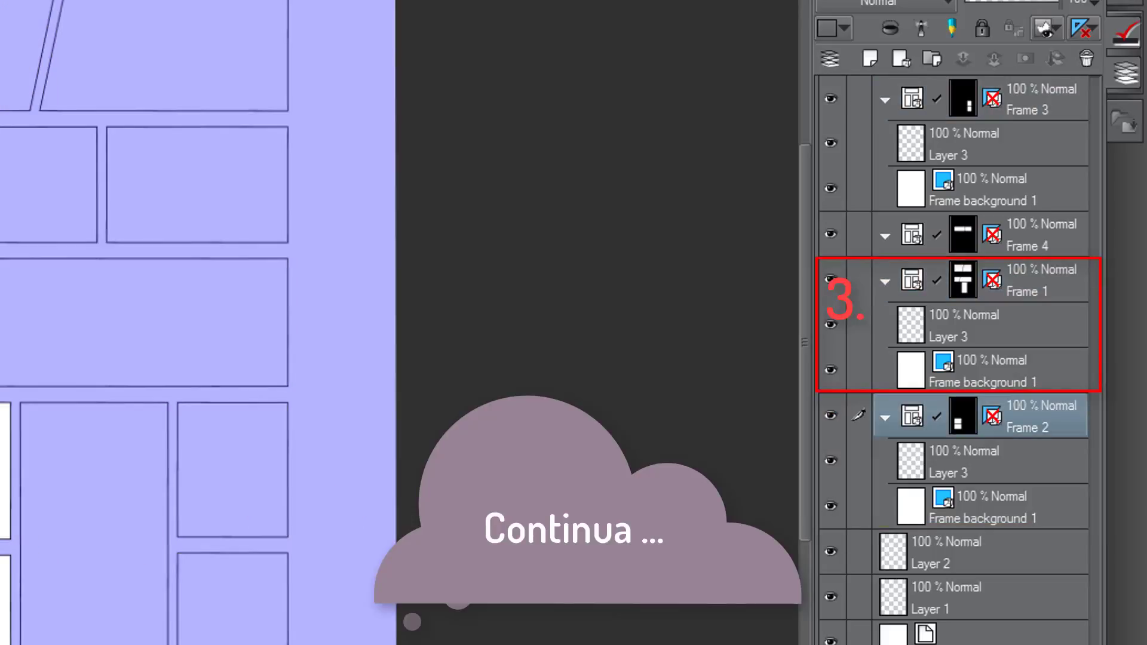